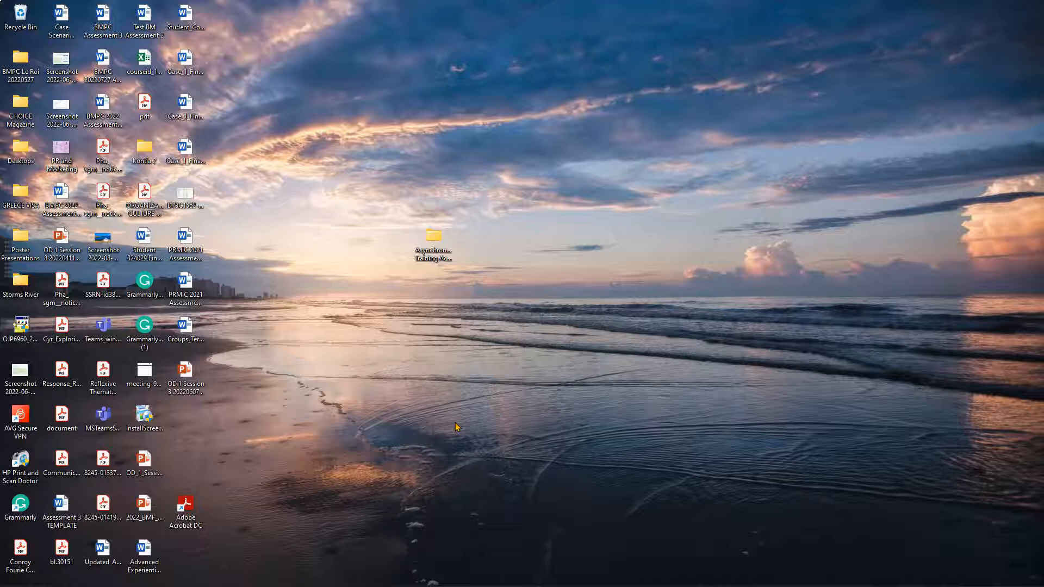
click(469, 415)
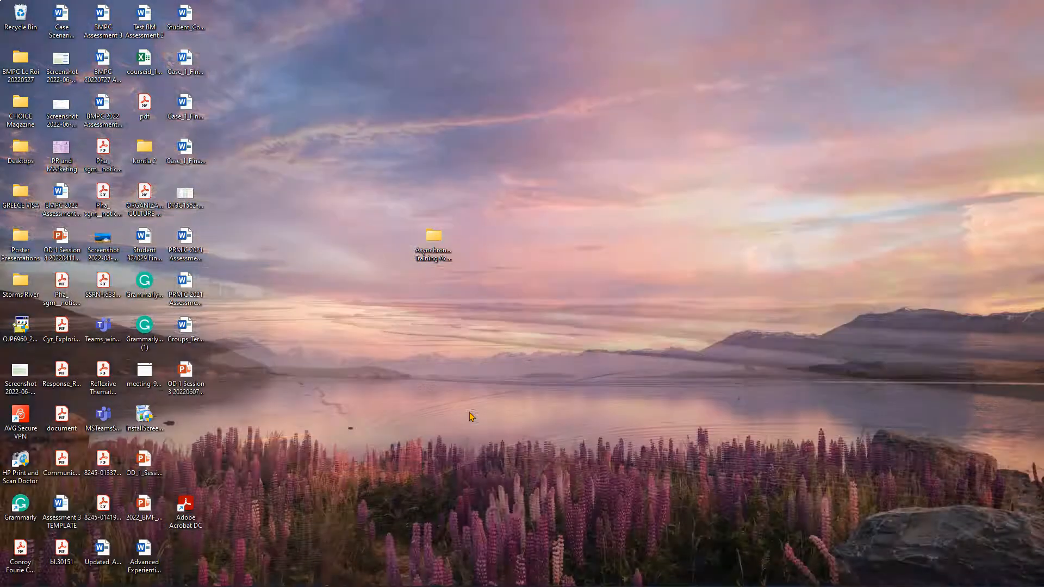
click(472, 418)
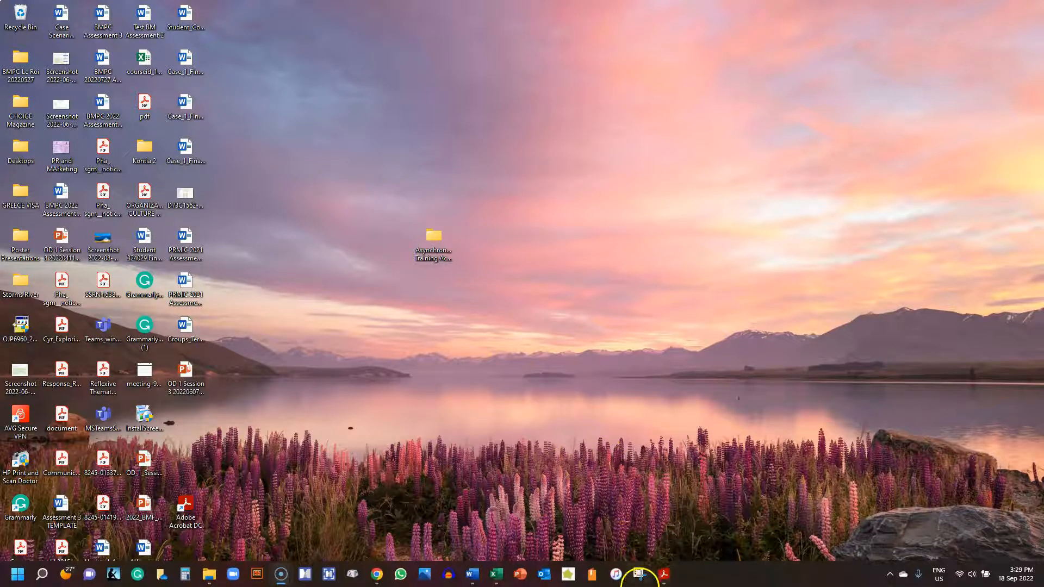
- Switch to the Business Management Fundamentals 2 module outline PDF in Adobe Acrobat, maximize it and set the zoom to 125%
click(665, 576)
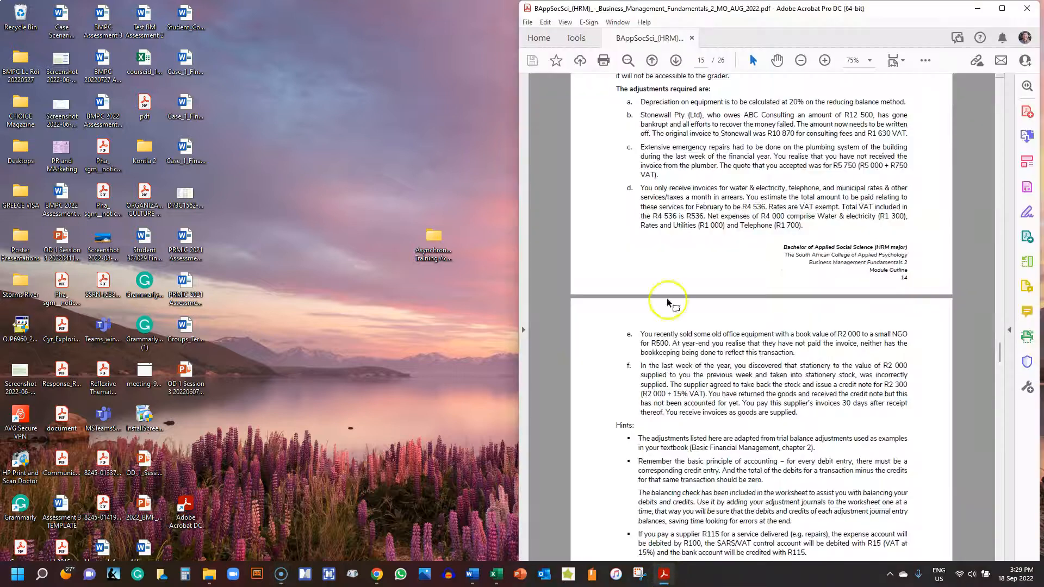
click(1003, 10)
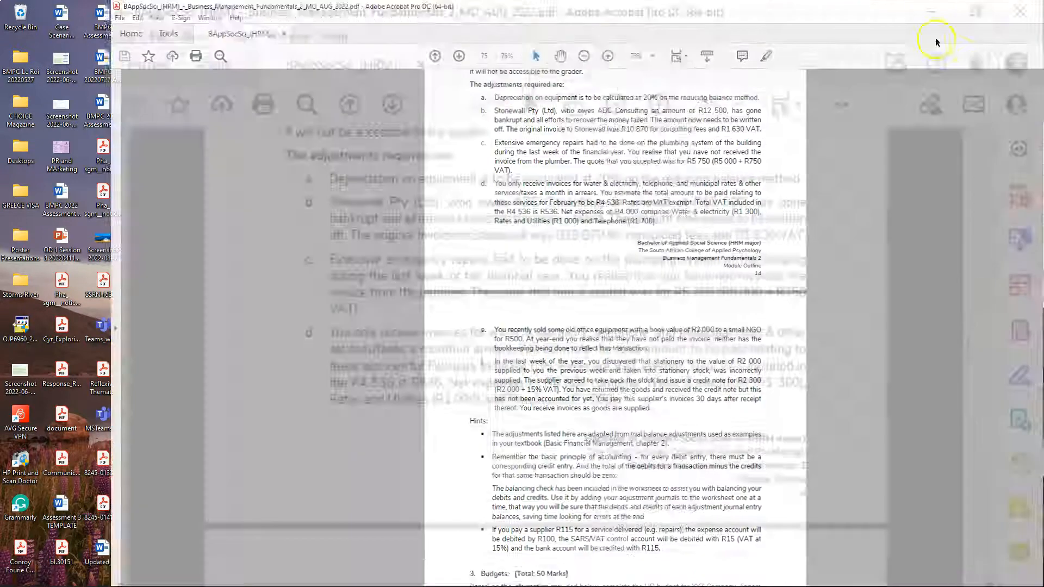
click(542, 56)
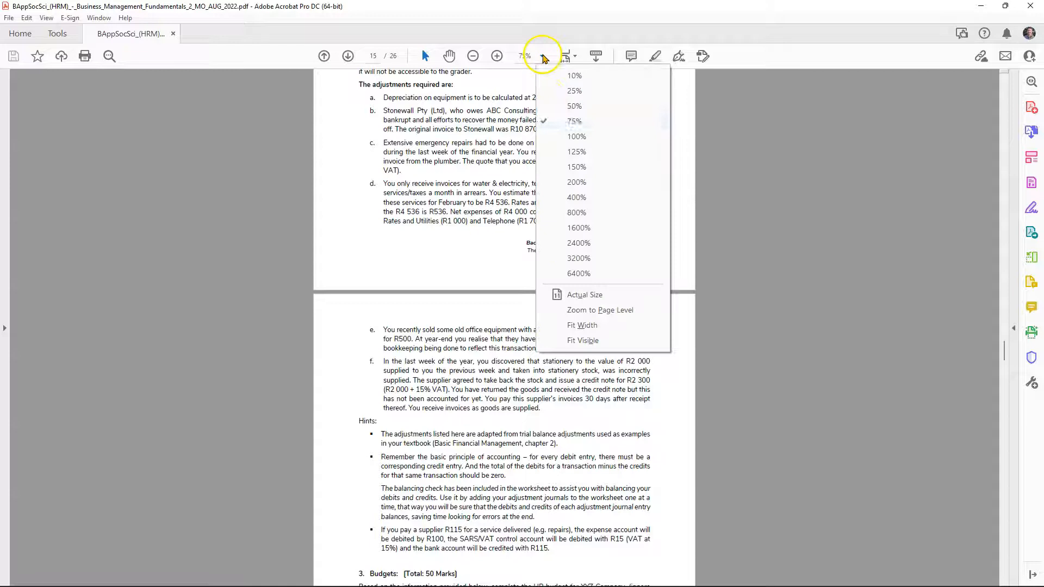
click(566, 154)
- Find Session 3, Trial Balance and Financial Statements, in the module outline and review its topics and prescribed reading
scroll(478, 261, up, 20)
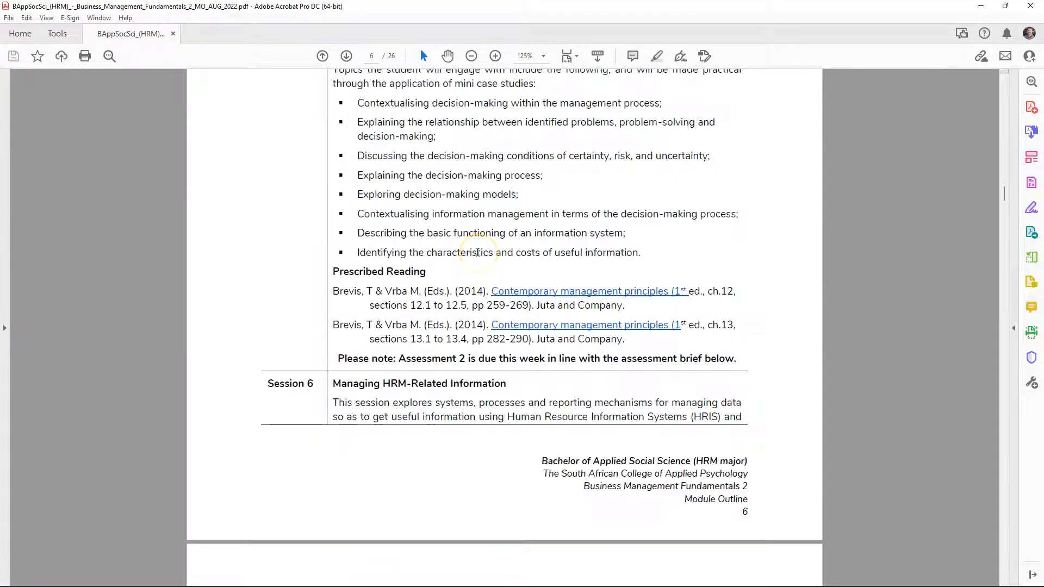
scroll(477, 252, up, 10)
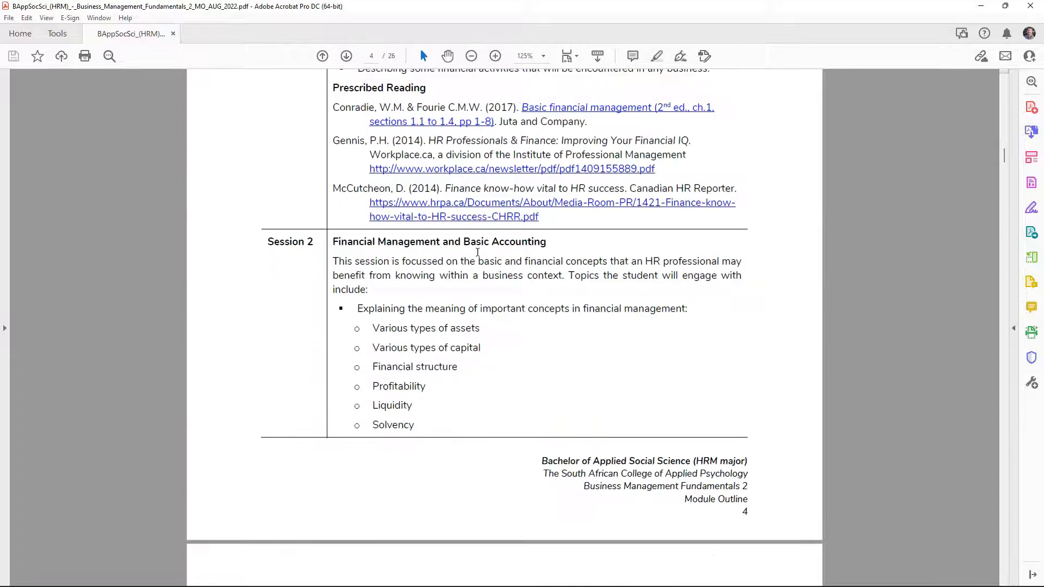
scroll(477, 253, down, 15)
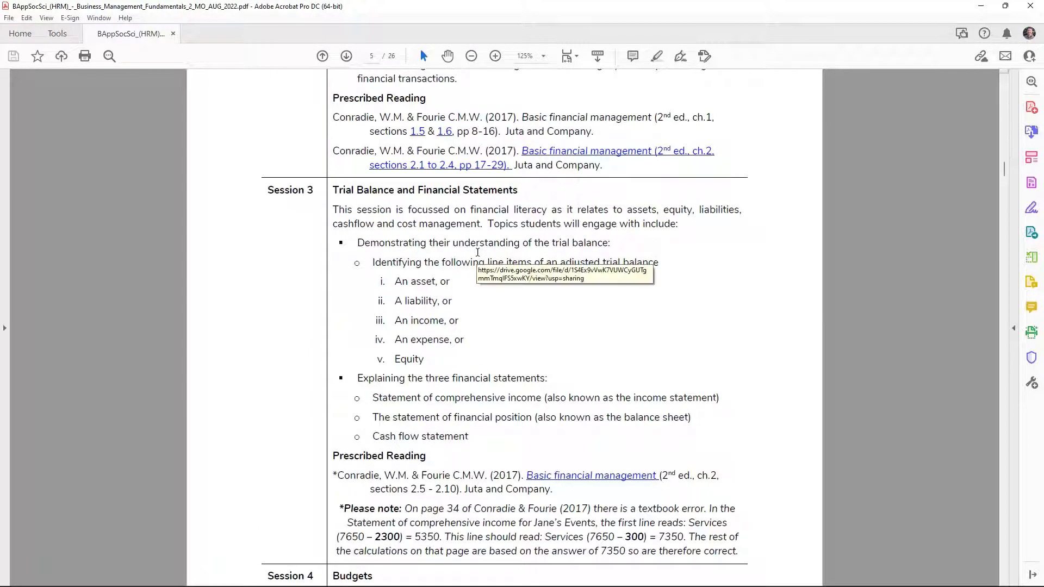
scroll(477, 253, down, 3)
click(430, 129)
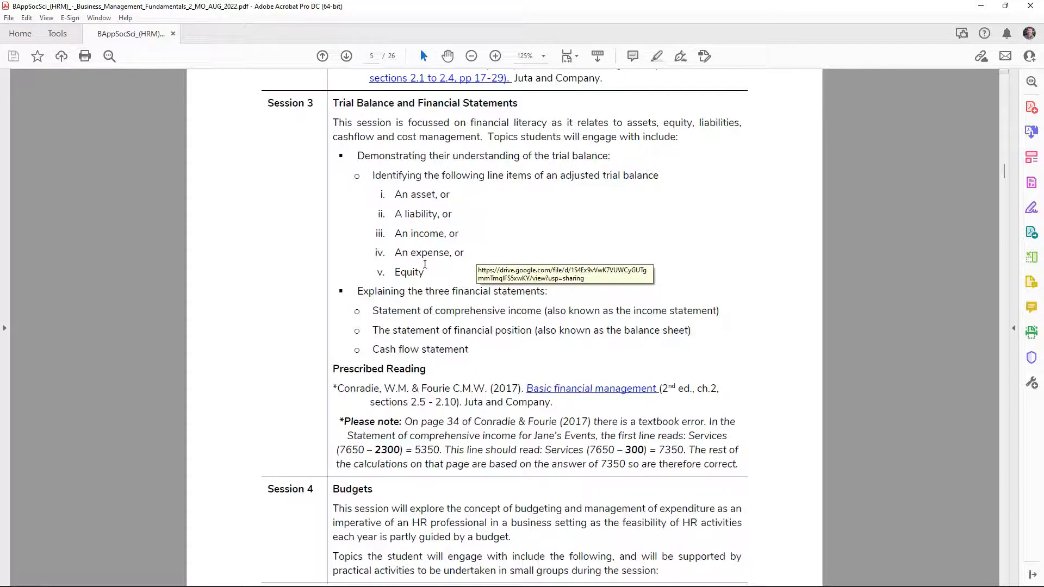
- Find the Assessment 2 brief in the module outline and read its description, instructions and Financial Management questions
scroll(425, 264, down, 20)
scroll(425, 265, down, 20)
scroll(425, 264, down, 20)
scroll(424, 264, down, 20)
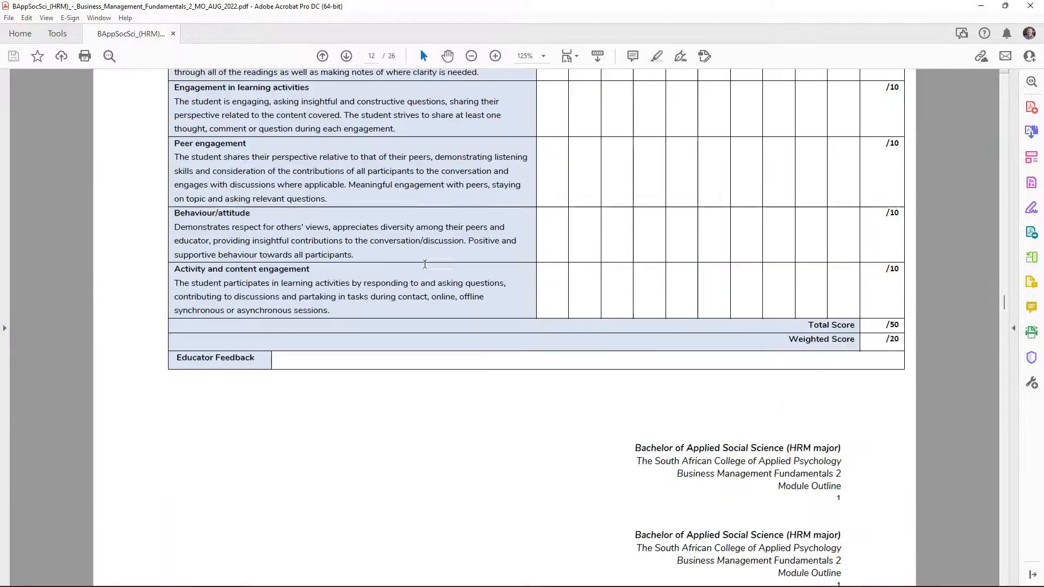
scroll(424, 265, down, 15)
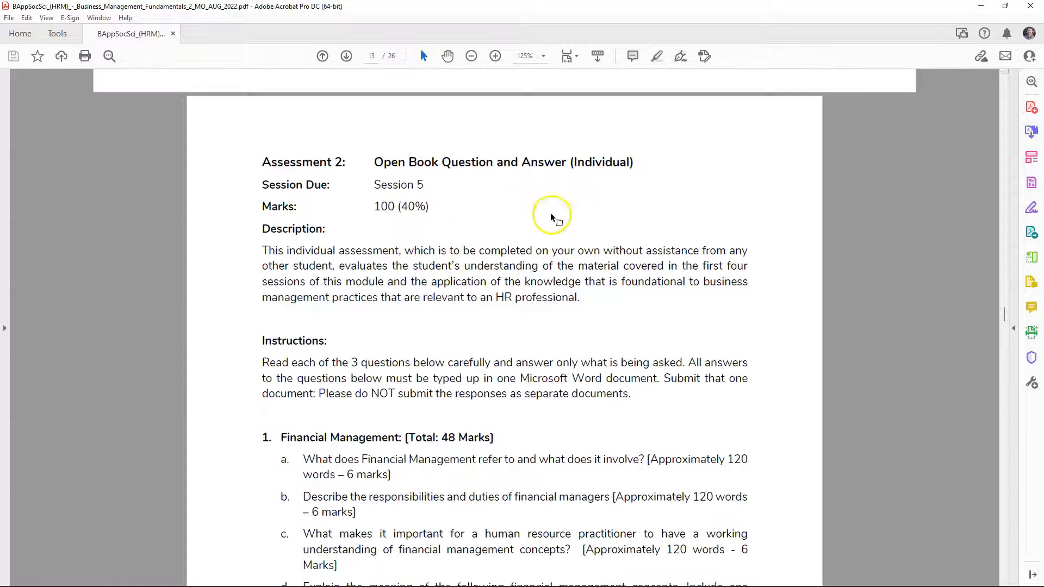
scroll(538, 212, down, 3)
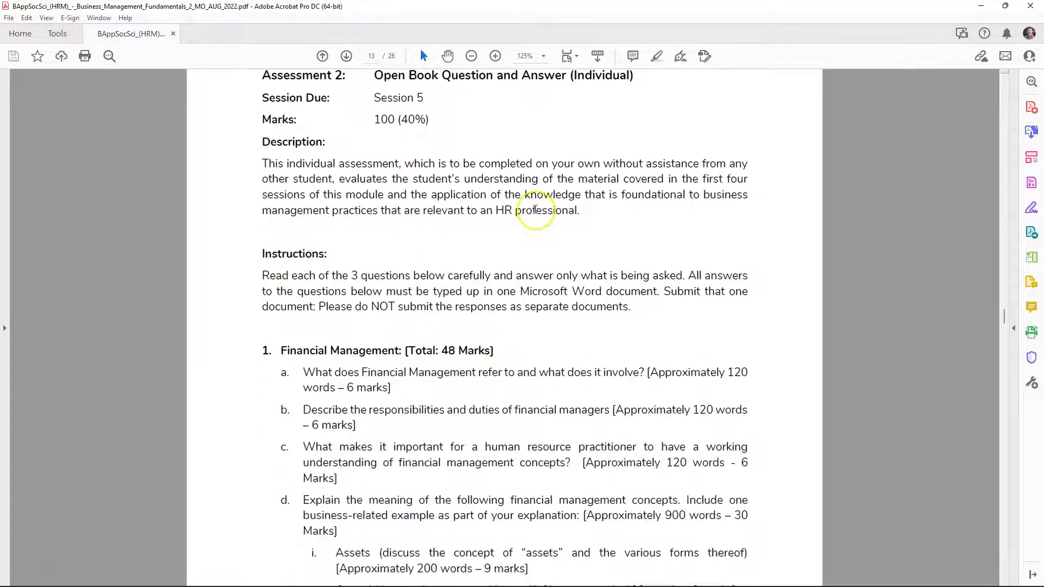
scroll(535, 210, down, 6)
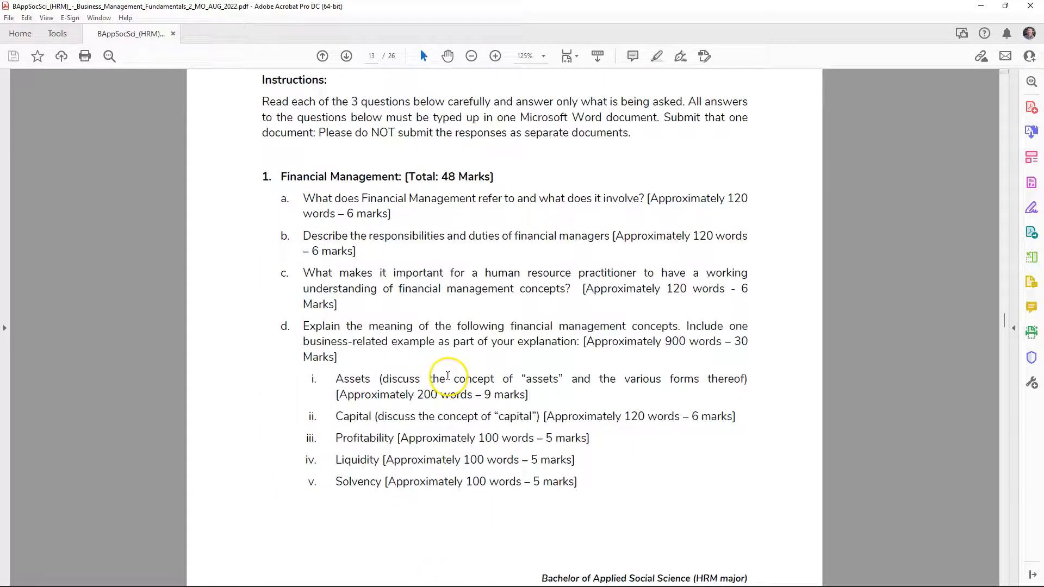
- Read question 2, Trial Balance Adjustments, from the Excel template link and technology challenge through to the hints
scroll(447, 375, down, 5)
scroll(448, 375, down, 10)
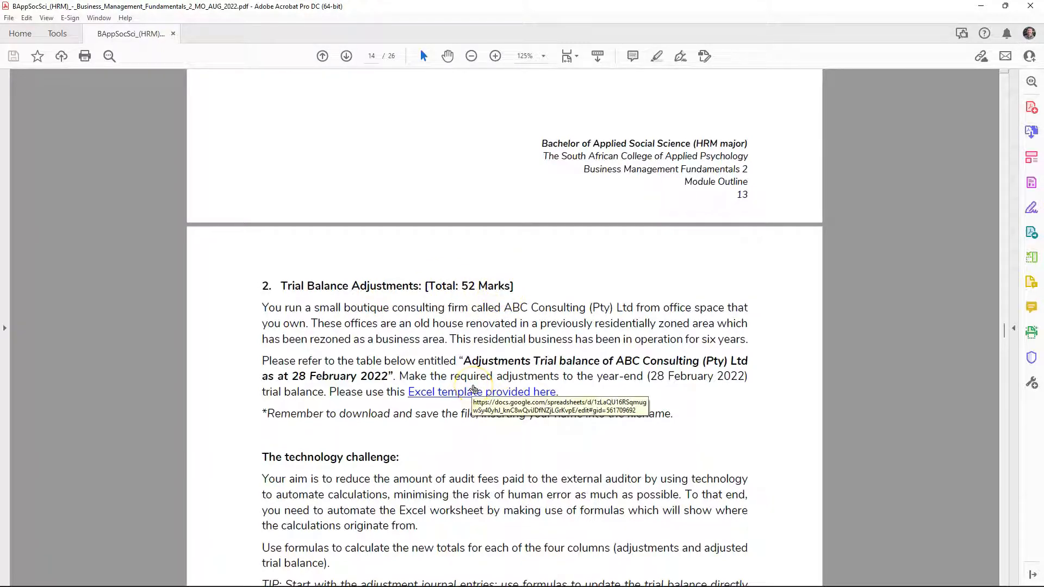
click(477, 428)
scroll(477, 427, down, 3)
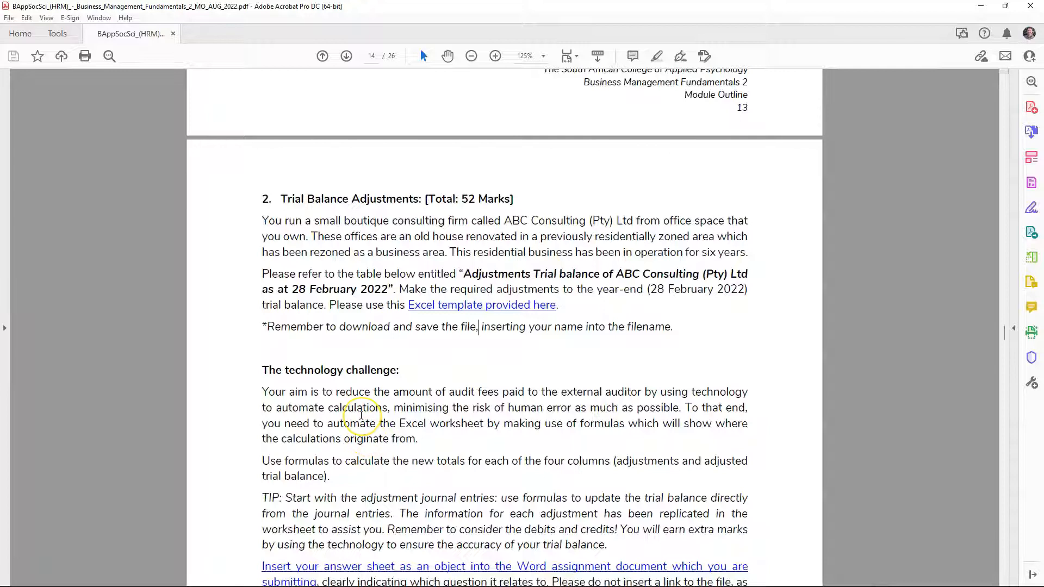
scroll(361, 415, down, 3)
scroll(361, 415, down, 4)
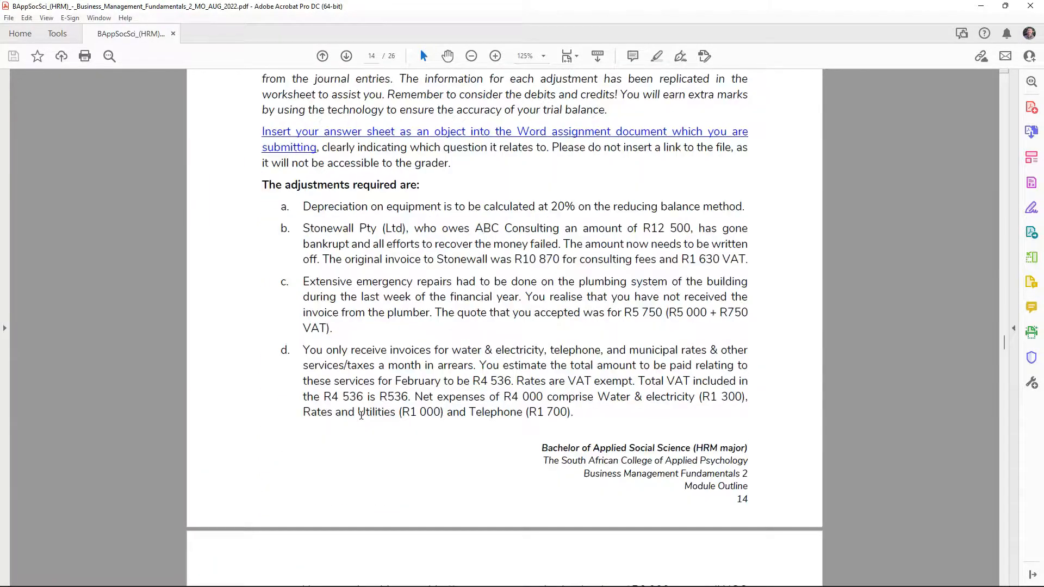
scroll(361, 415, down, 7)
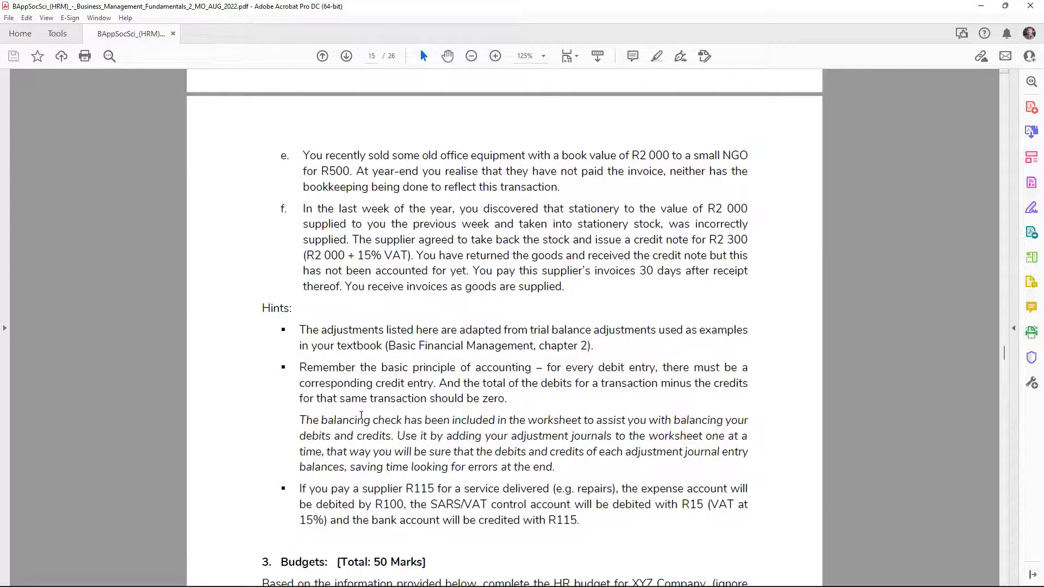
- Examine the required adjustments a to f for ABC Consulting across pages 14 and 15 of the module outline
scroll(361, 415, up, 7)
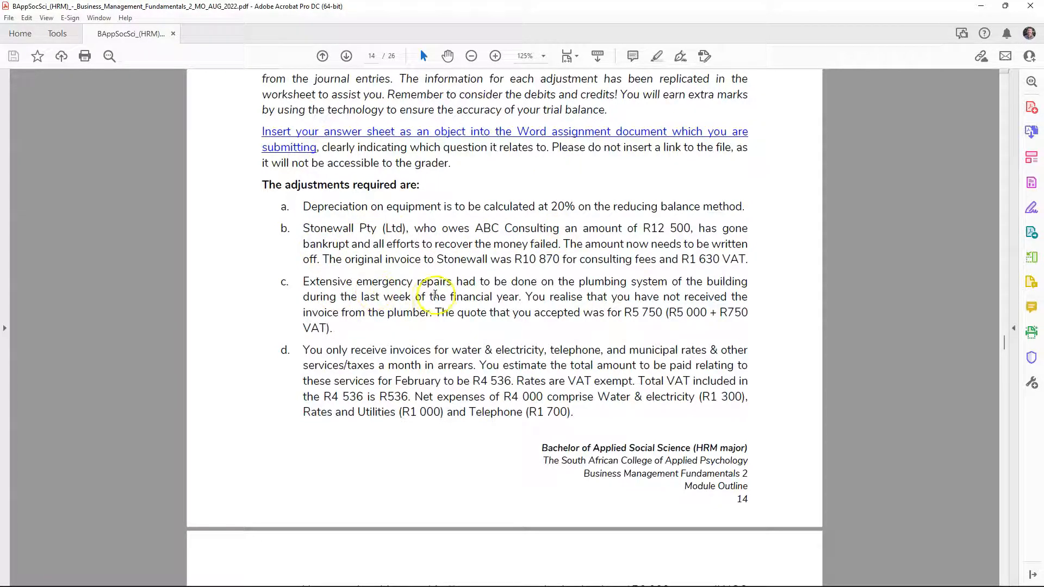
scroll(404, 355, down, 3)
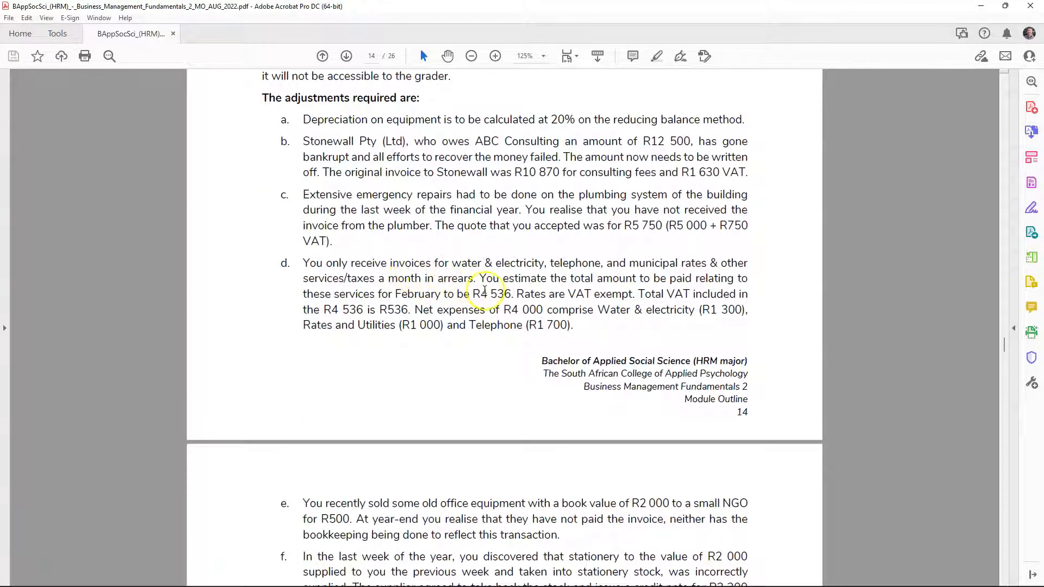
scroll(541, 293, down, 12)
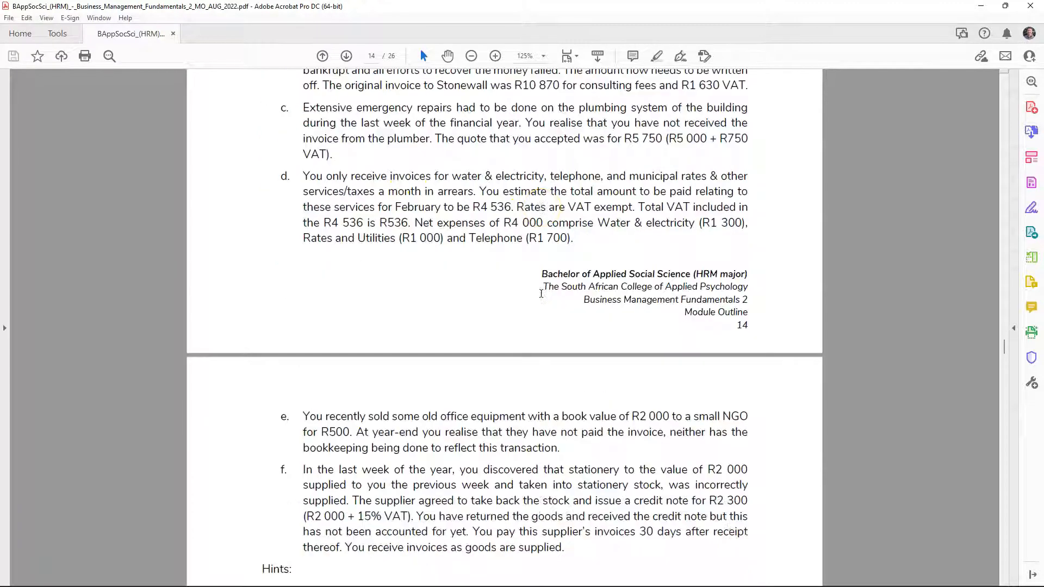
scroll(383, 250, up, 3)
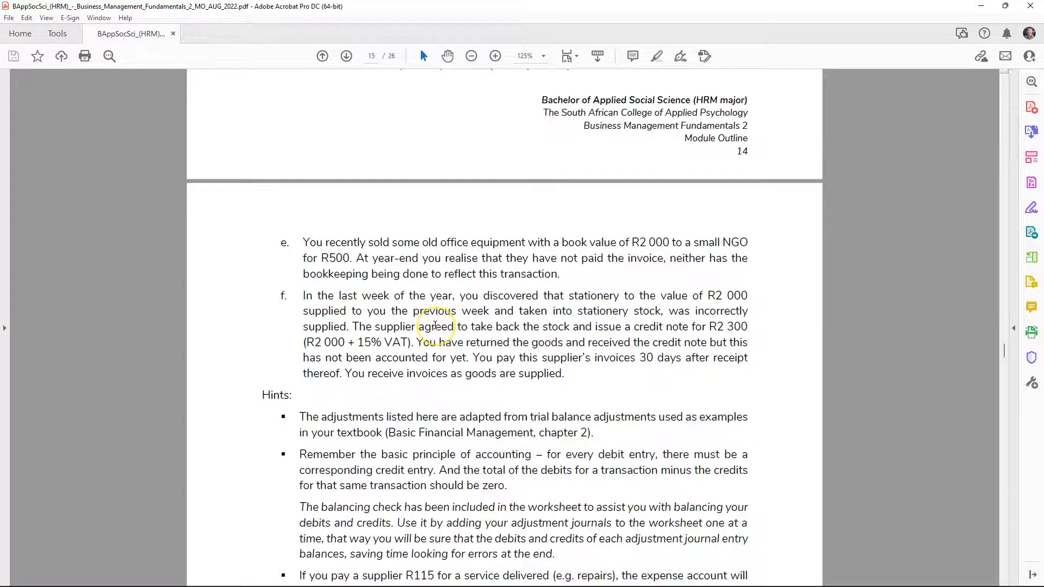
scroll(435, 325, up, 5)
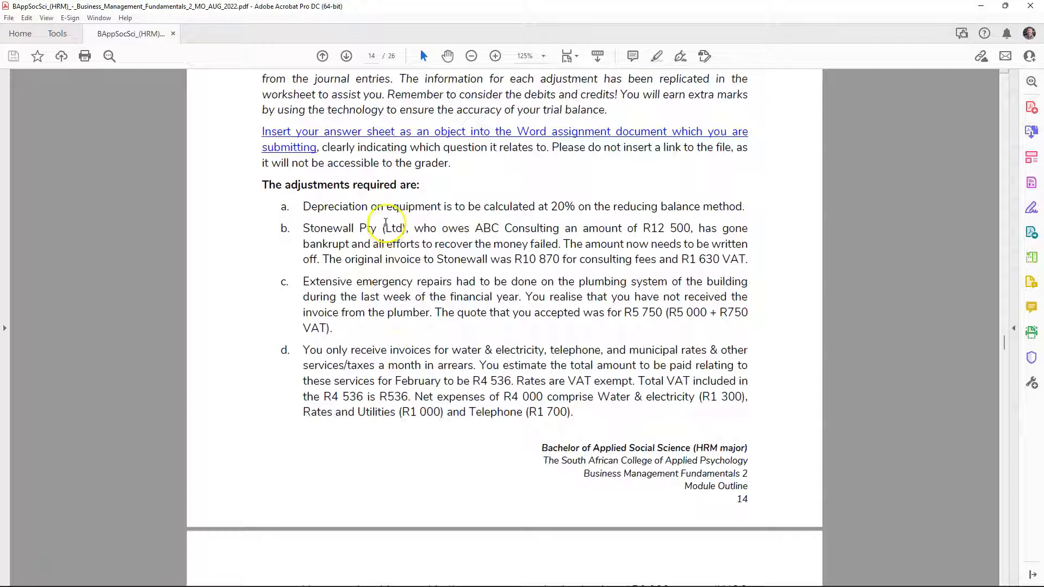
scroll(405, 423, down, 3)
scroll(405, 423, down, 2)
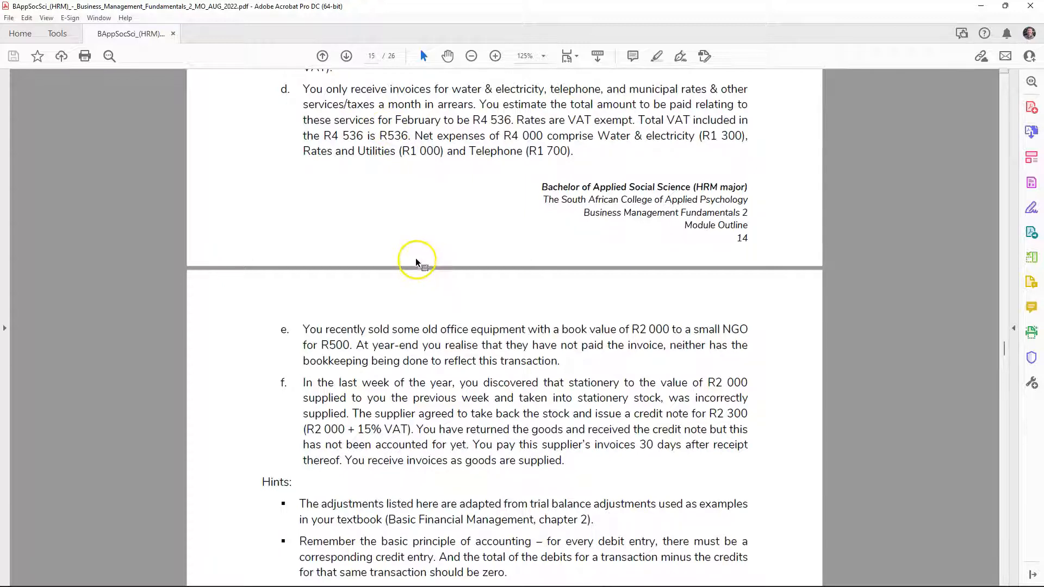
scroll(416, 256, up, 3)
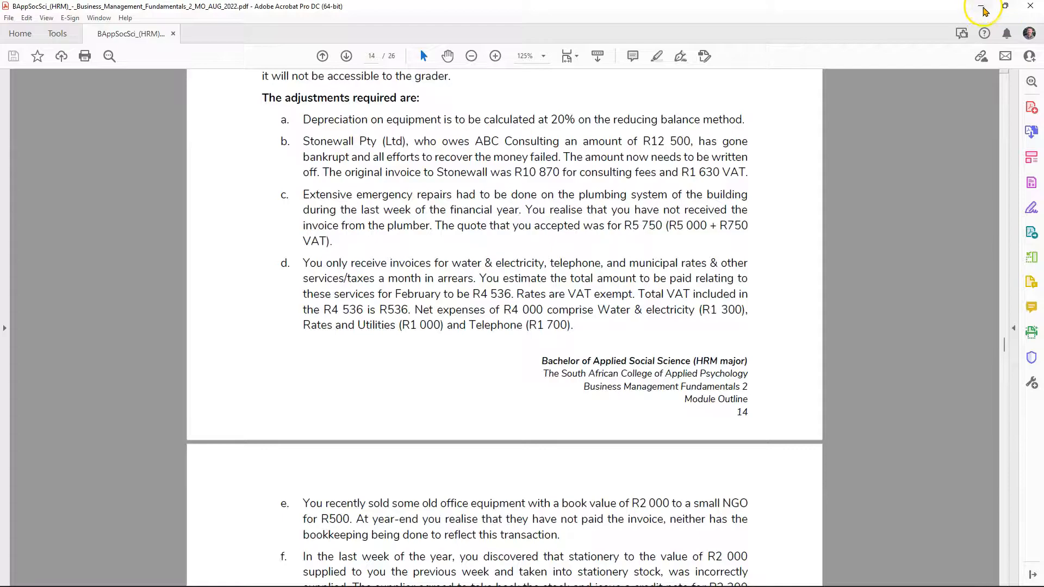
- Minimize the module outline PDF and switch to the MySACAP Session 3 page in Chrome
click(982, 7)
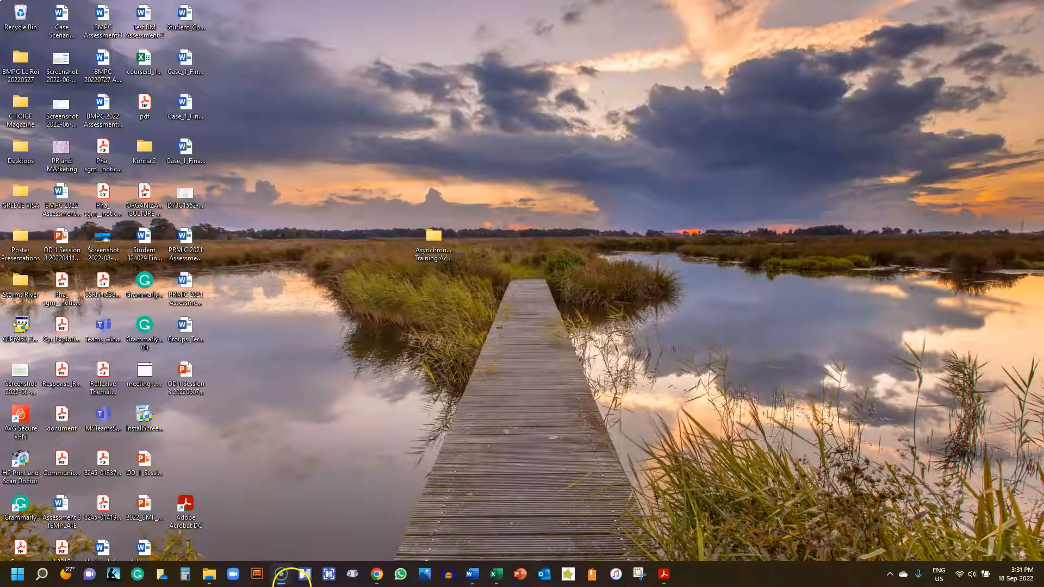
mouse_move(272, 582)
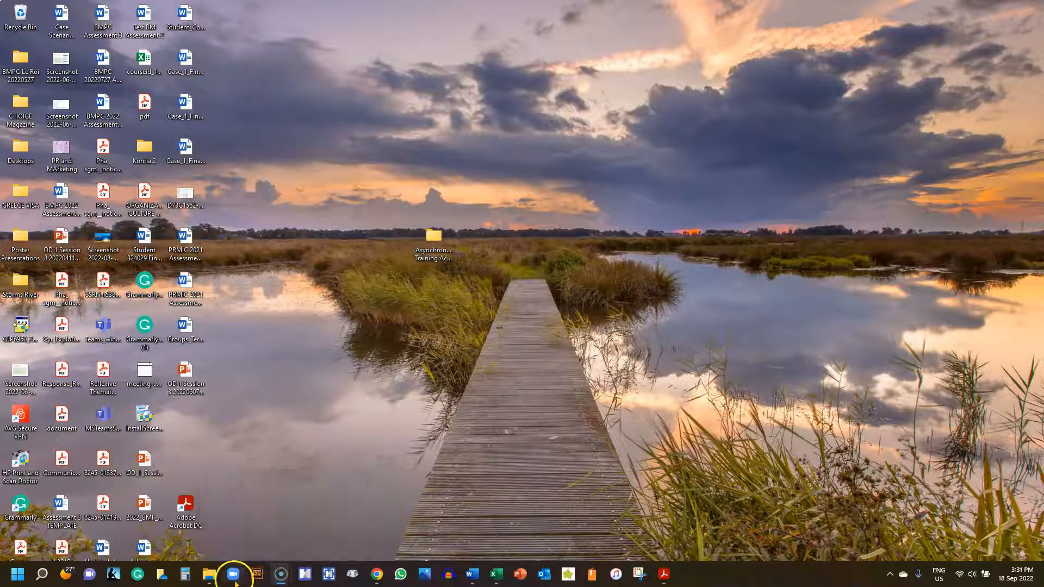
click(378, 578)
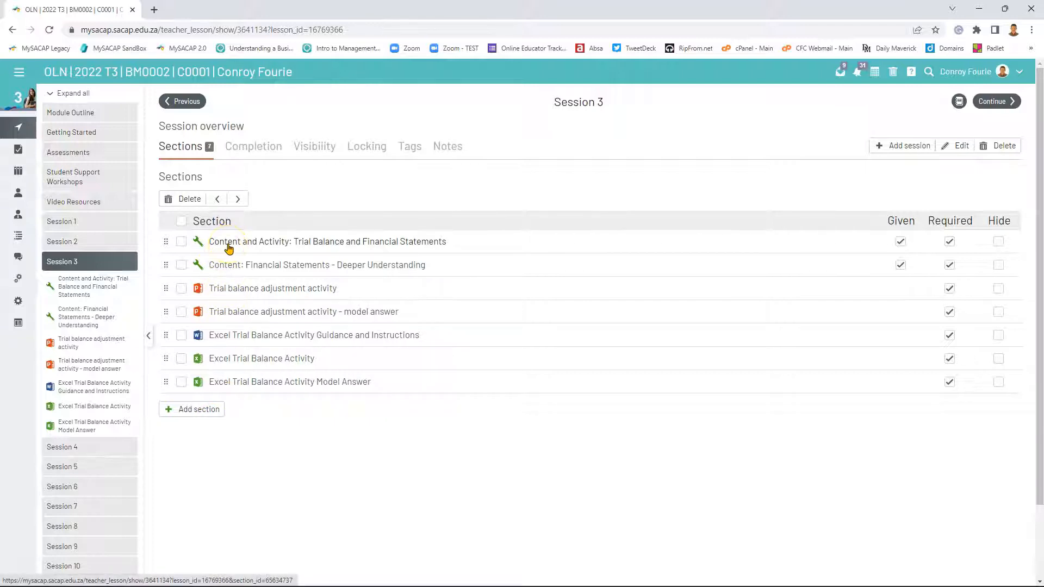
- Review the Session 3 section list, covering the trial balance adjustment activity and the Excel Trial Balance Activity files
click(248, 403)
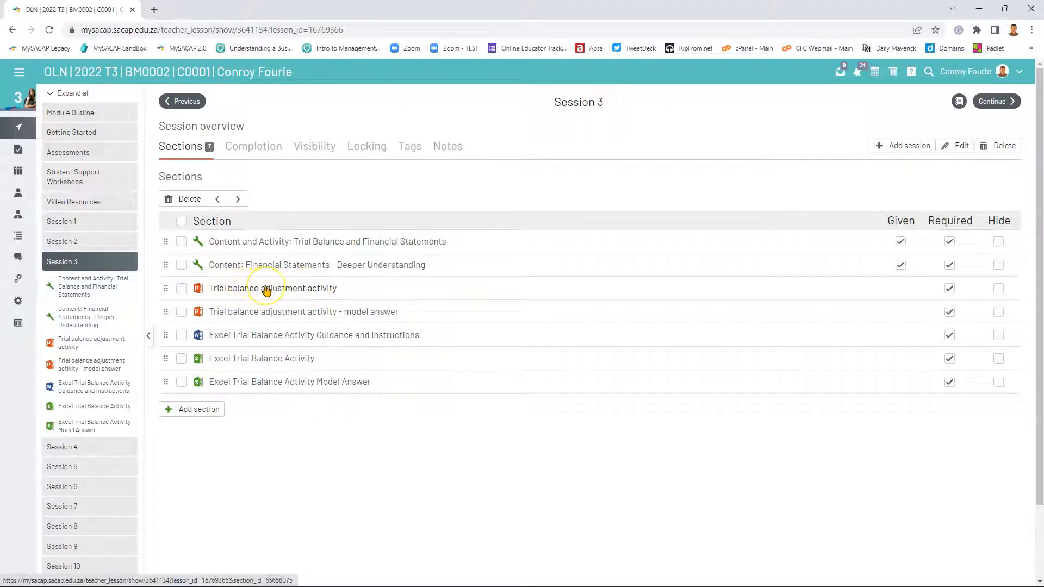
click(283, 293)
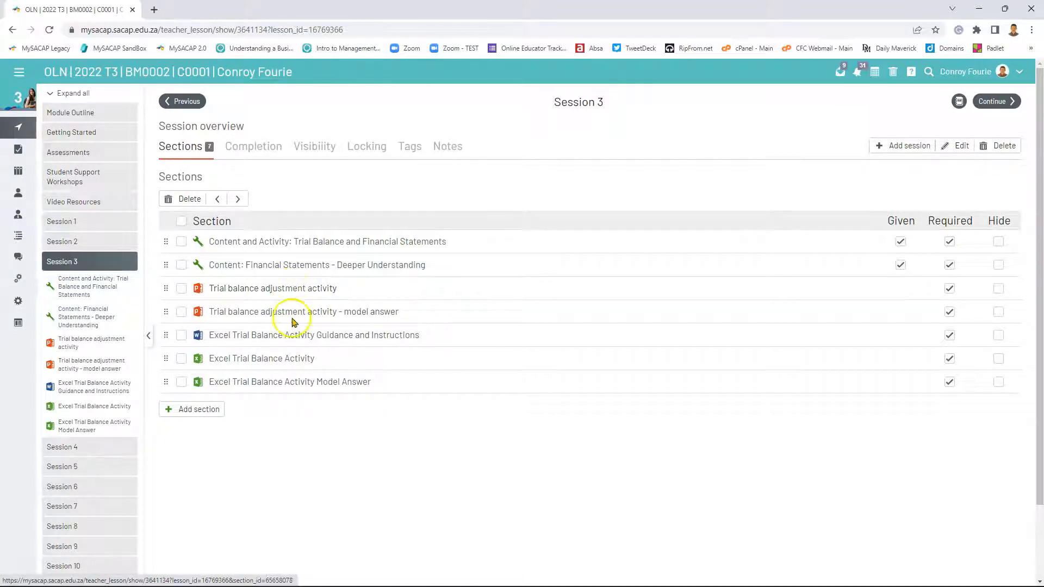
scroll(292, 314, down, 1)
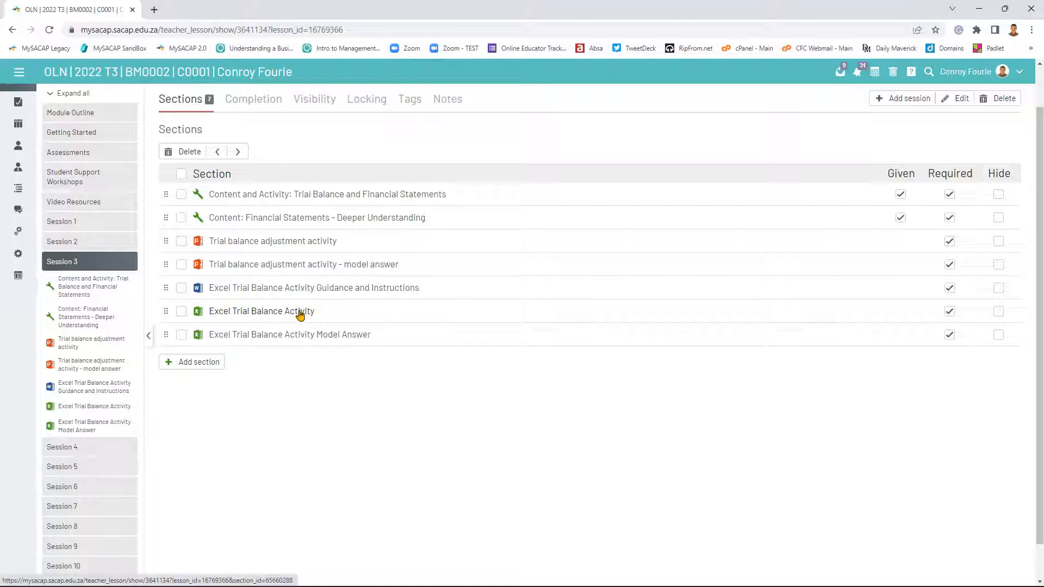
click(296, 336)
click(248, 315)
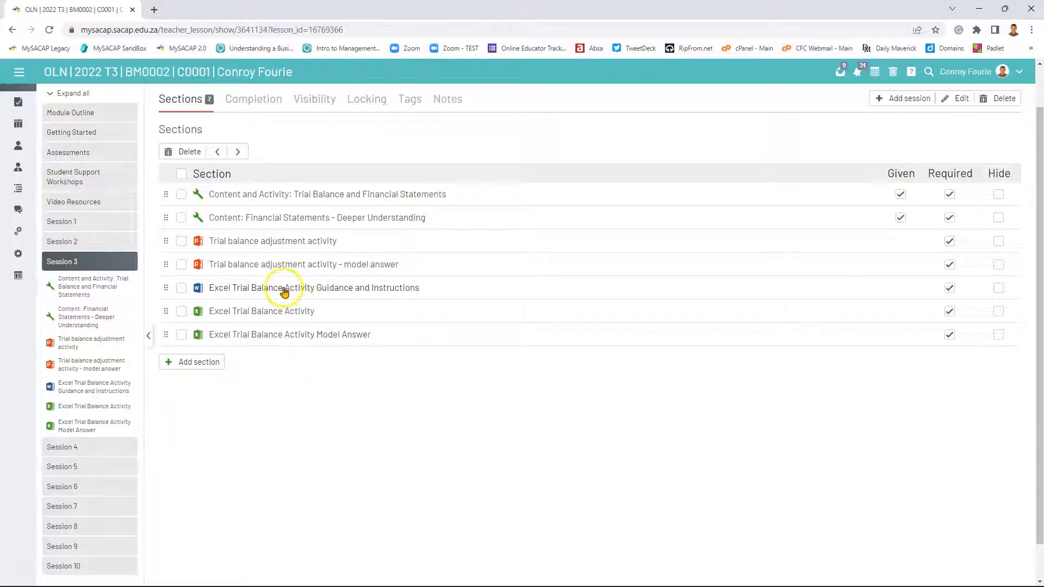
- Switch to the TB Activity Guidance and Instructions document in Word, enlarge its page view and review the listed resources
mouse_move(459, 579)
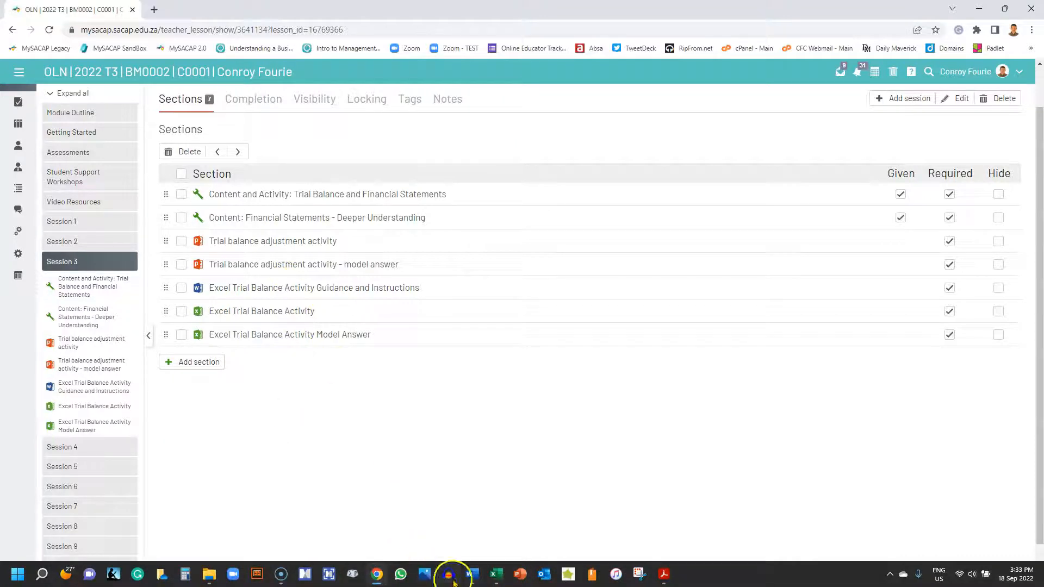
click(472, 578)
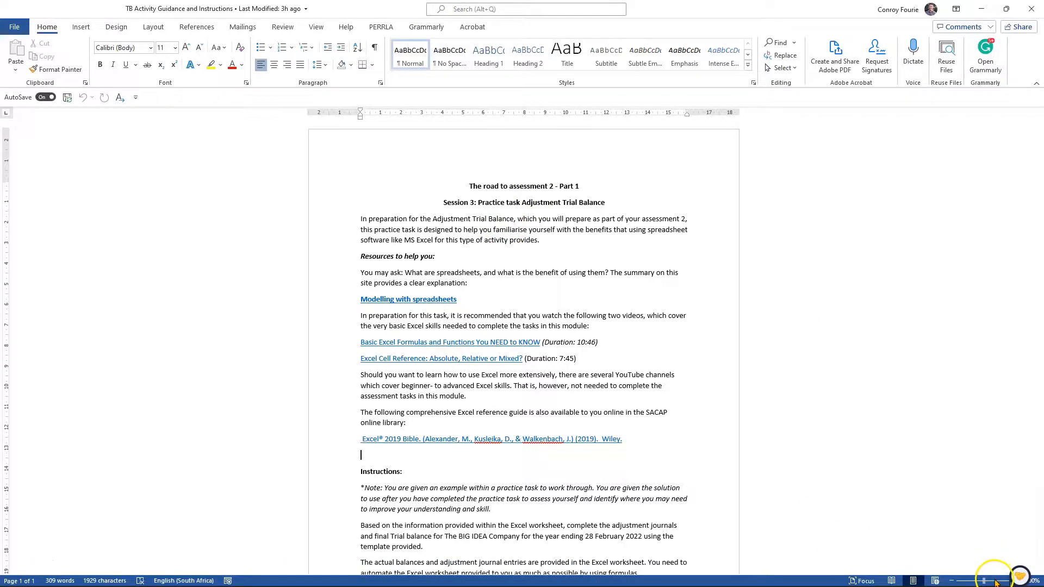
click(995, 582)
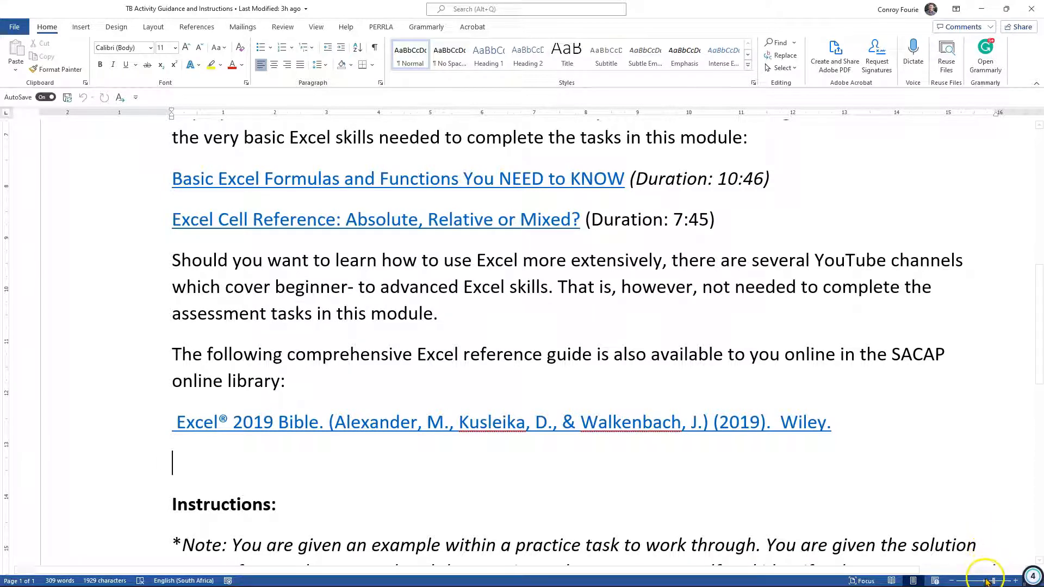
click(988, 581)
scroll(602, 395, up, 4)
scroll(603, 385, down, 4)
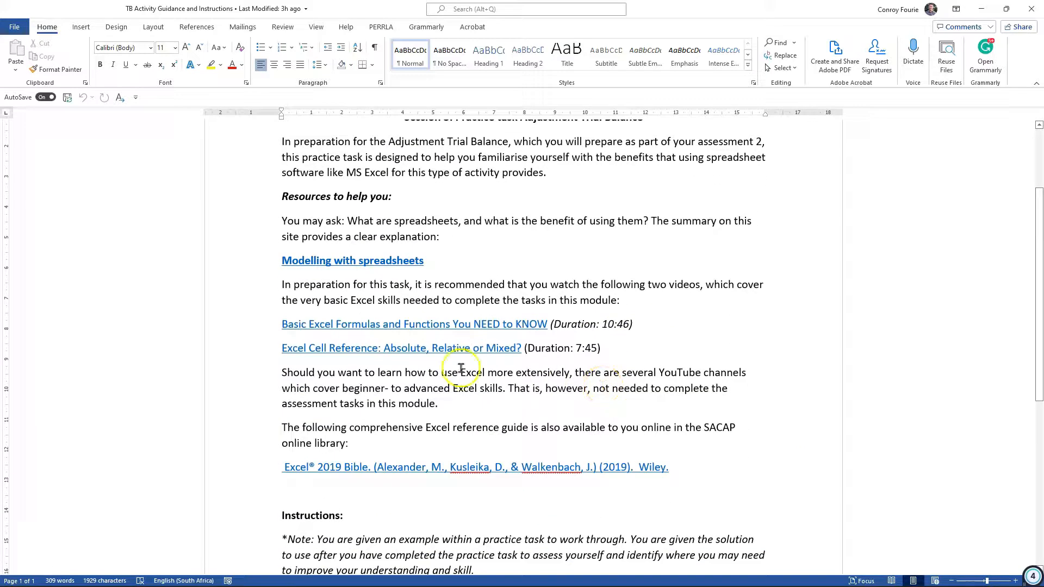
- Open the Modelling with spreadsheets link listed under Resources to help you
scroll(435, 348, down, 2)
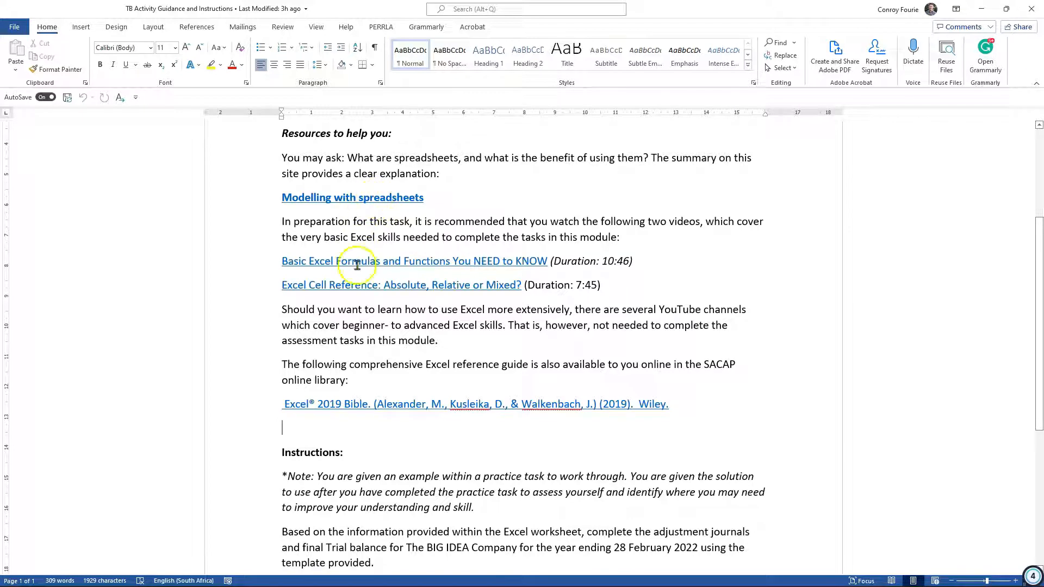
click(375, 199)
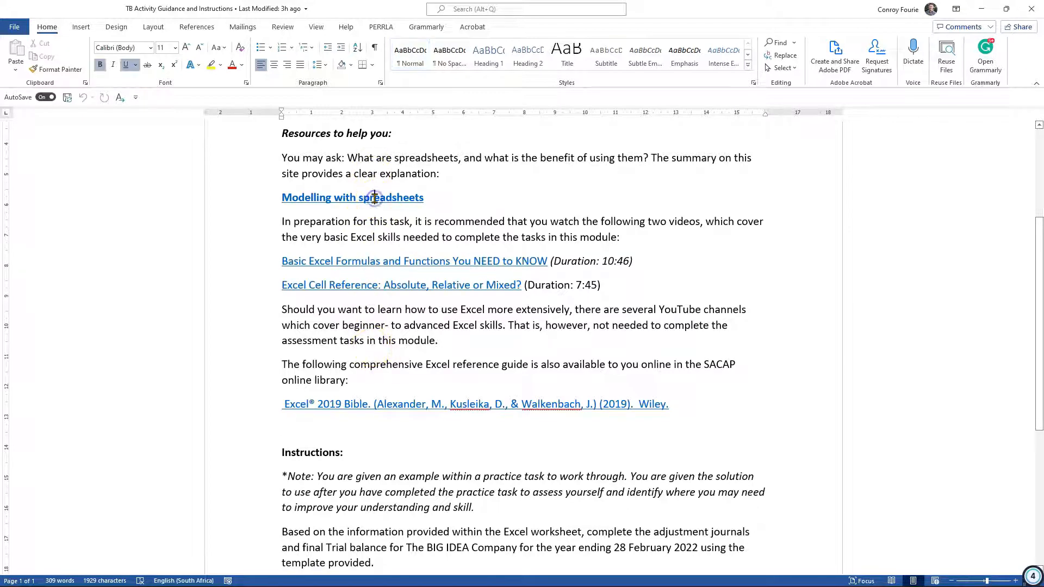
right_click(374, 198)
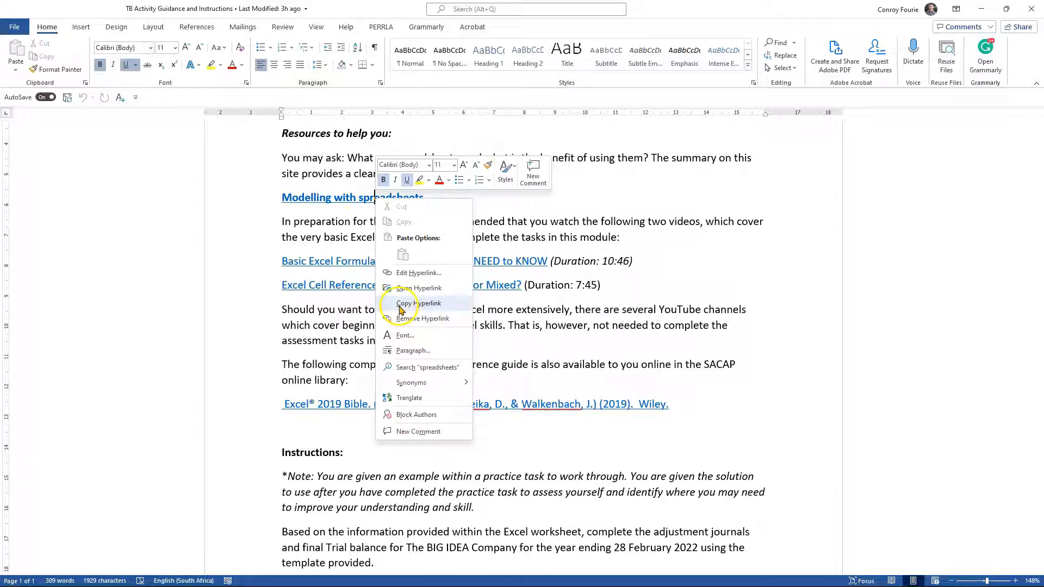
click(400, 287)
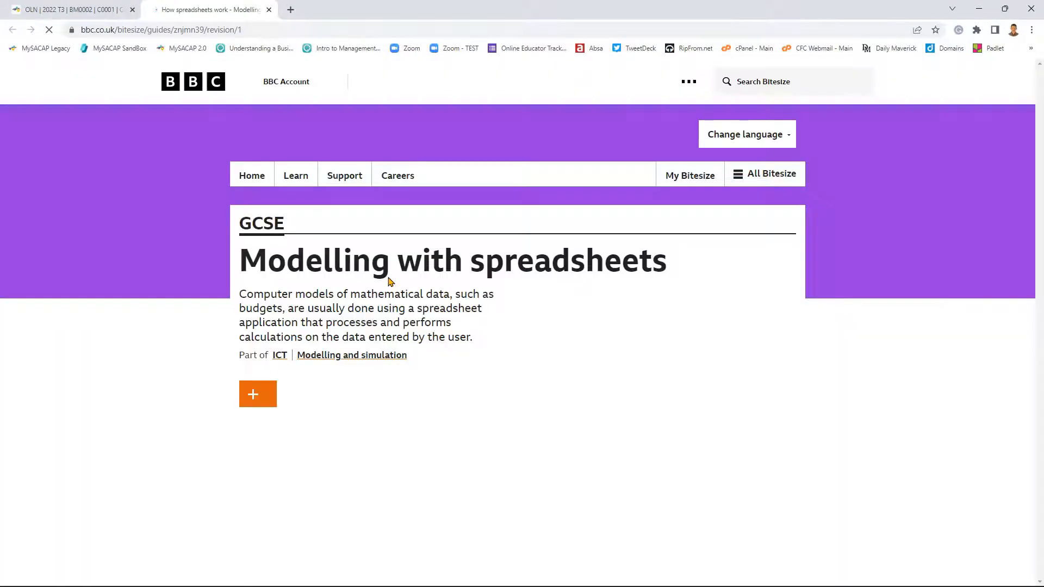
- Look through the BBC Bitesize page on how spreadsheets work, including its formulae section, and close the page
scroll(602, 342, down, 15)
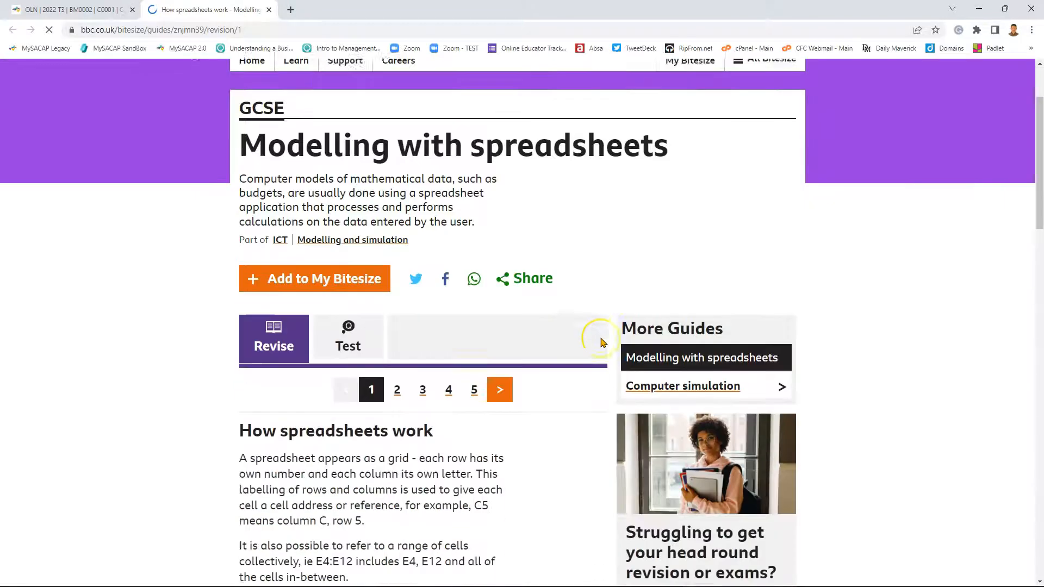
scroll(601, 343, down, 6)
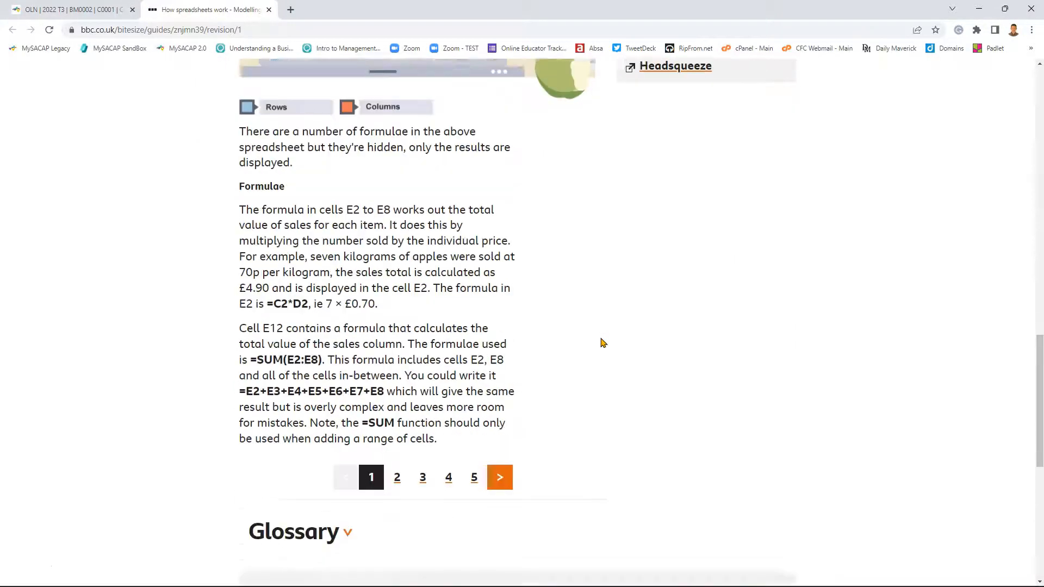
scroll(601, 342, up, 20)
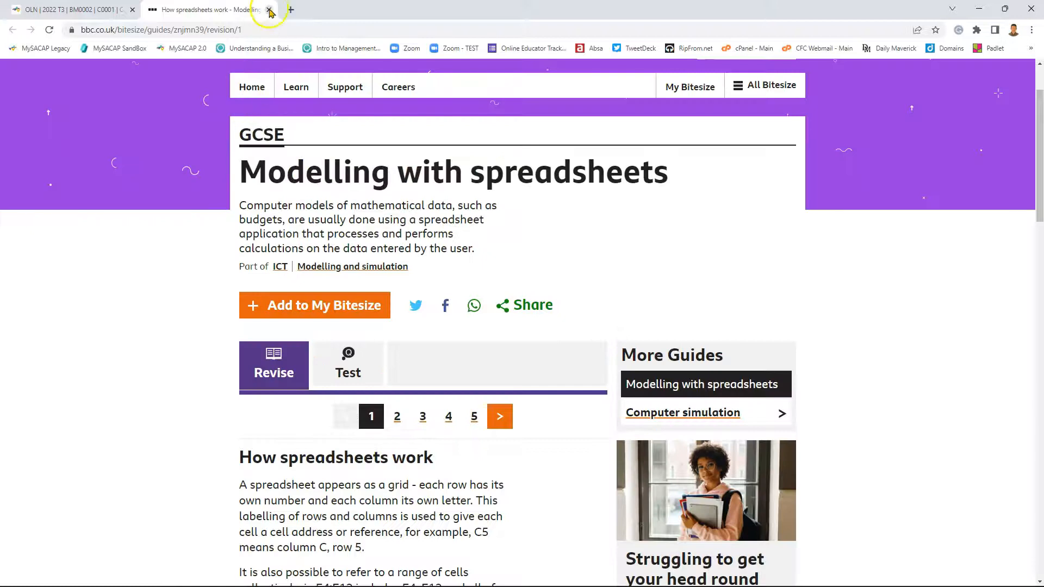
click(269, 10)
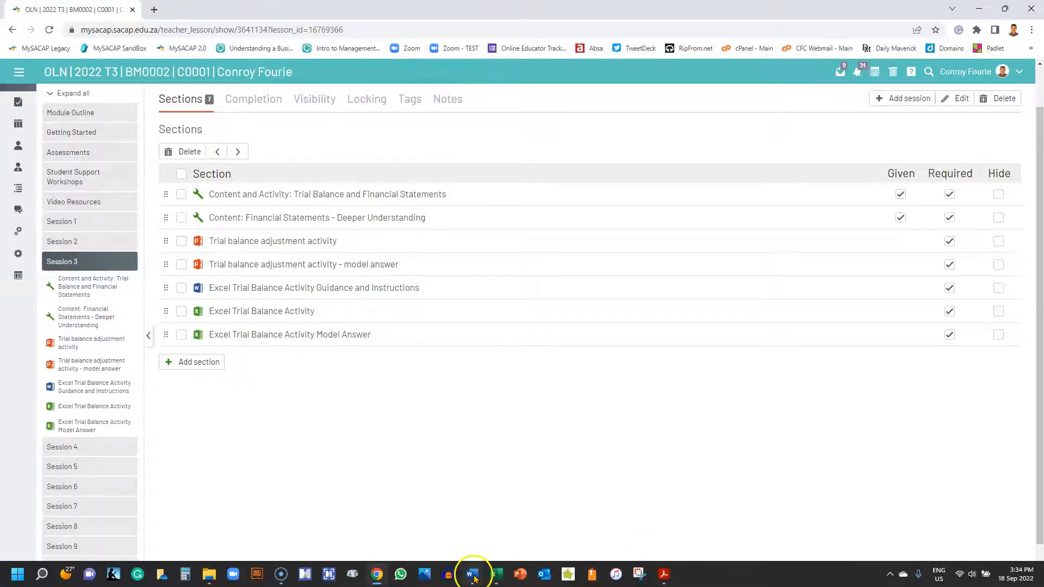
- Switch back to the guidance document in Word, review the Excel 2019 Bible reference and the instructions, and close the document
click(473, 575)
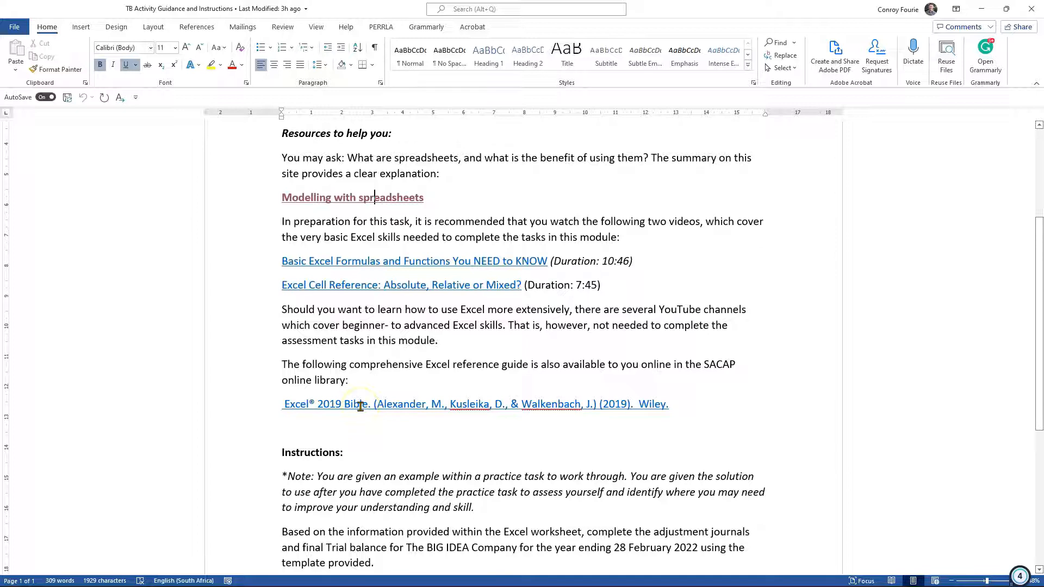
click(361, 409)
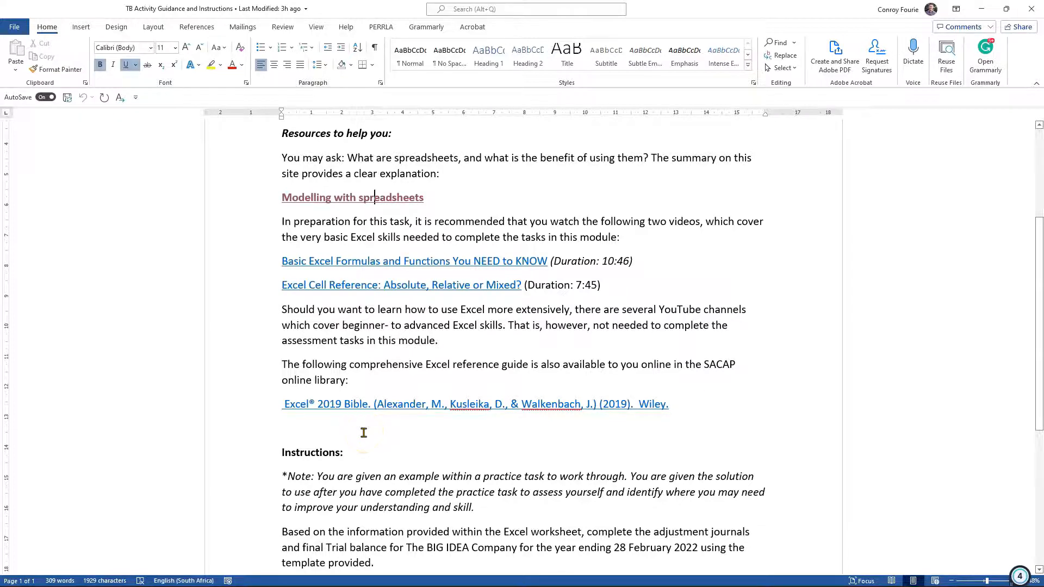
scroll(364, 432, down, 10)
scroll(362, 432, up, 15)
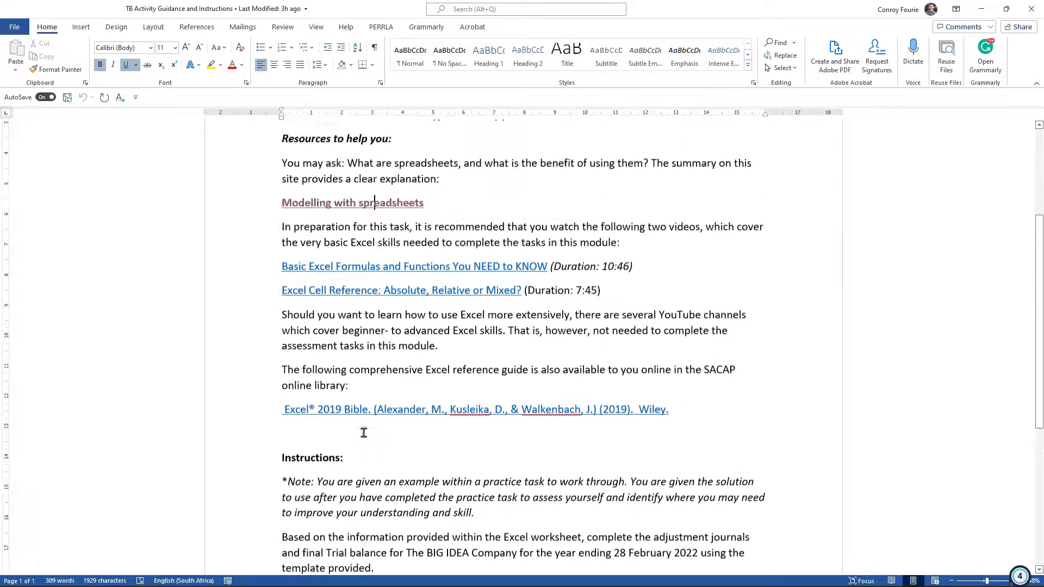
click(1031, 10)
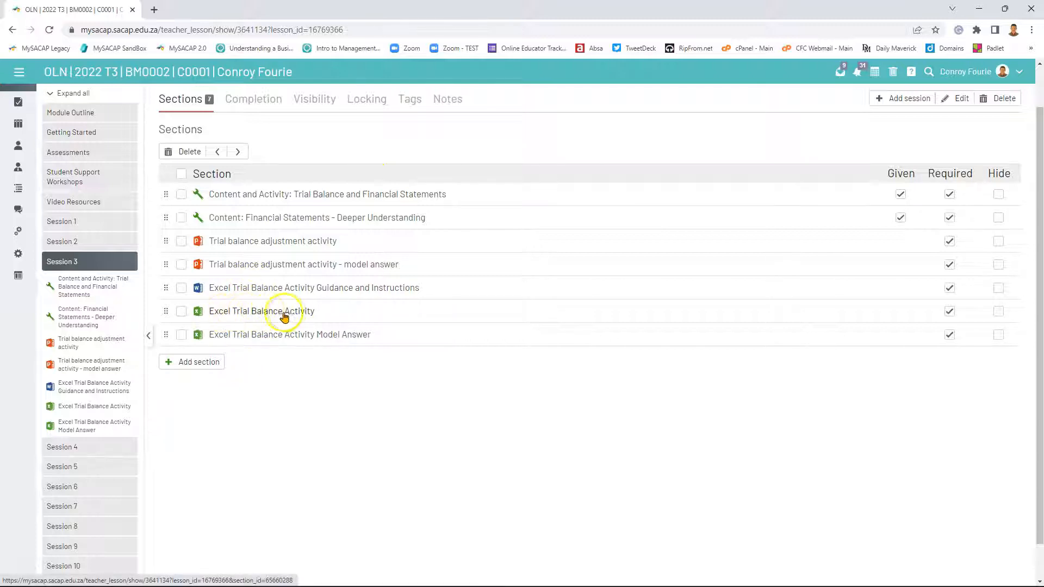
- Open the Excel Trial Balance Activity section, start downloading its Excel resource and cancel the save
click(320, 415)
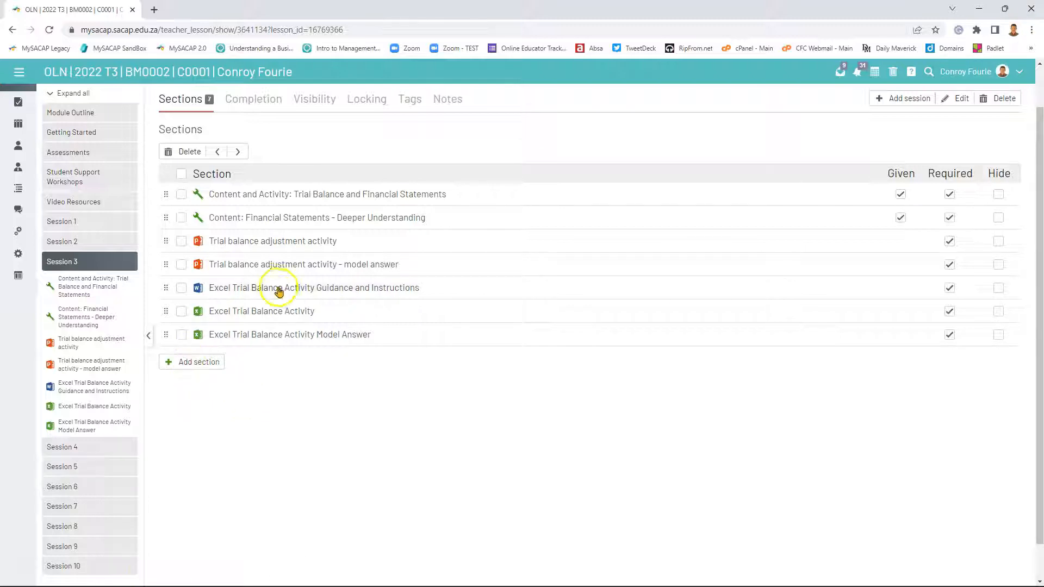
click(253, 313)
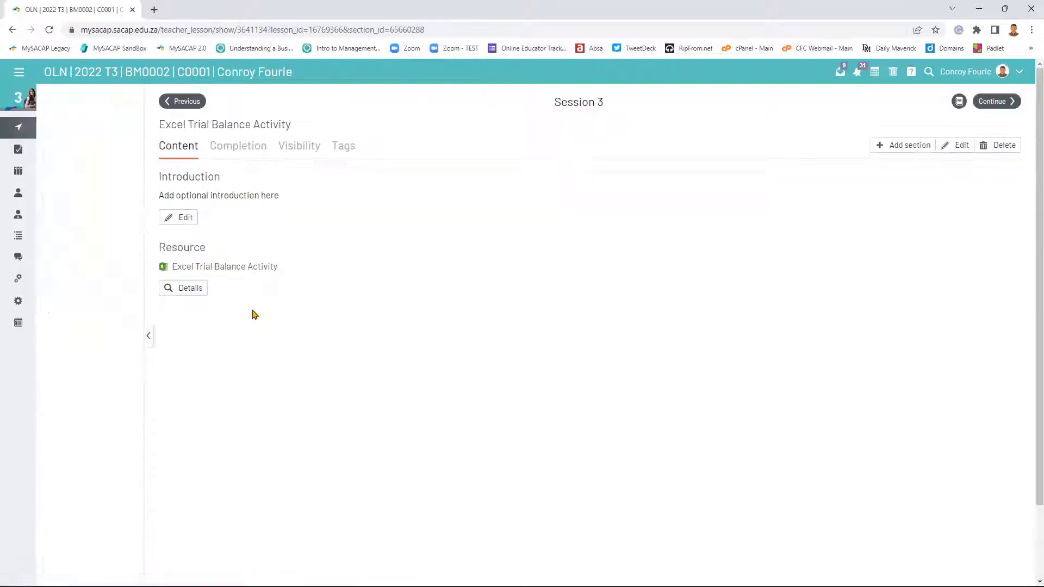
click(215, 272)
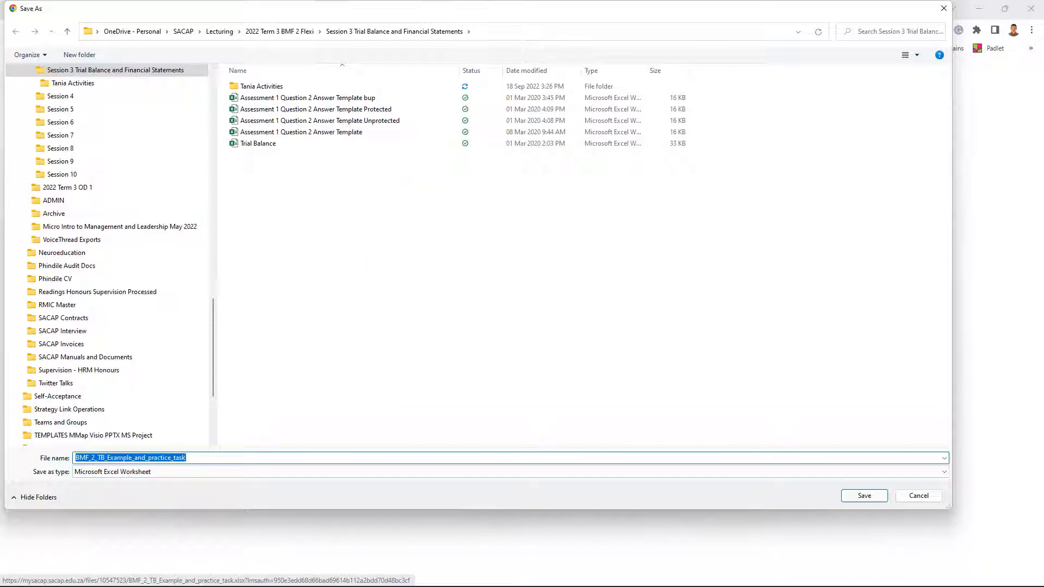
click(945, 7)
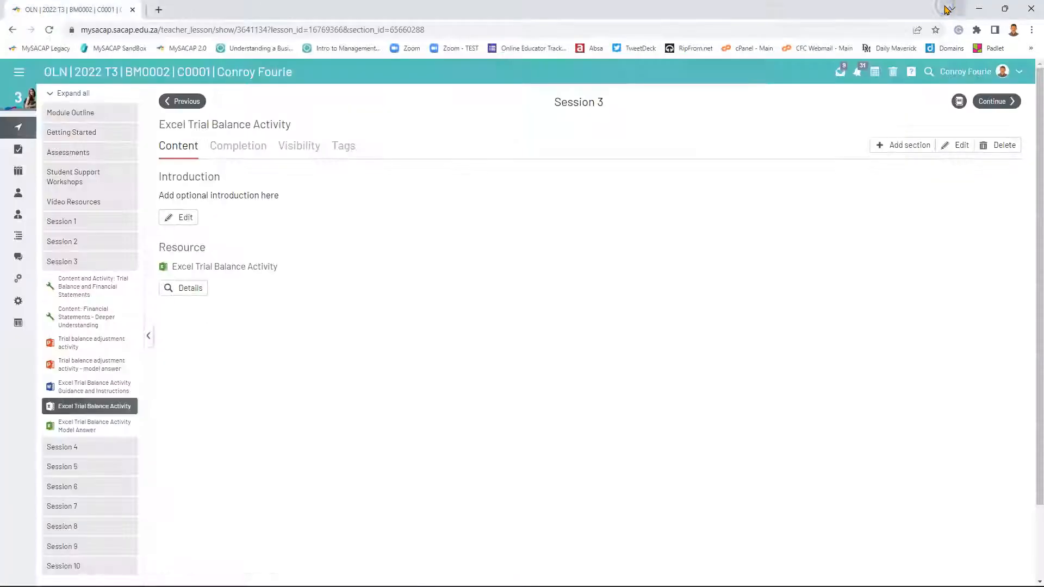
- Minimize the browser, switch to the BMF 2 TB Example and practice task workbook in Excel and set its zoom to 106%
click(980, 9)
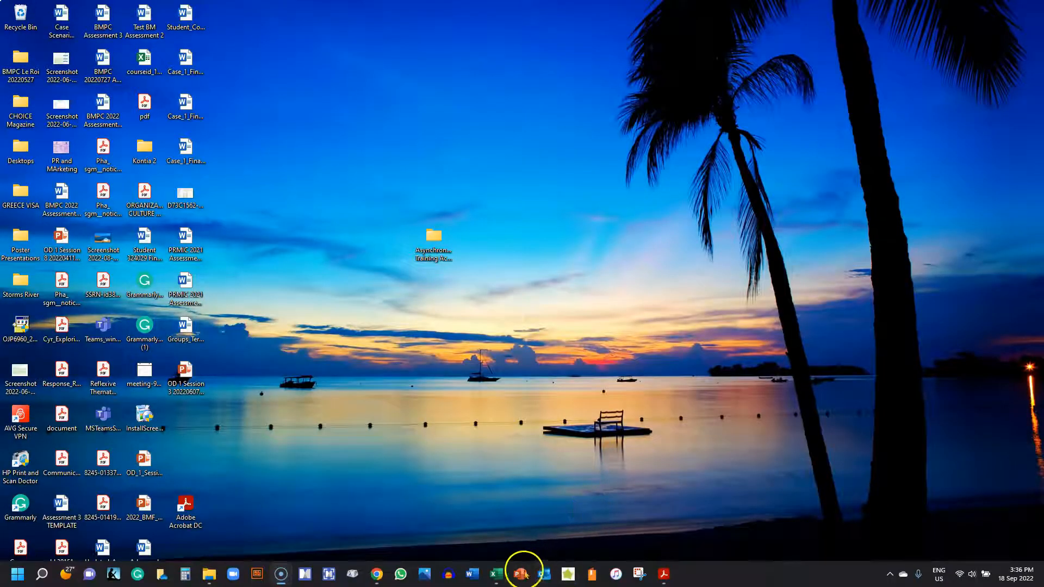
click(496, 574)
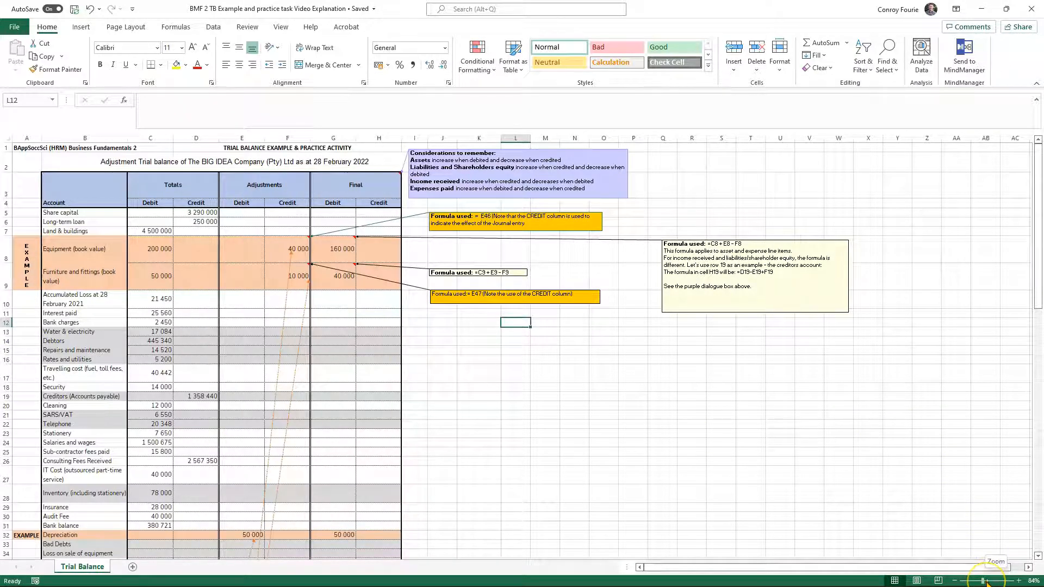
click(988, 581)
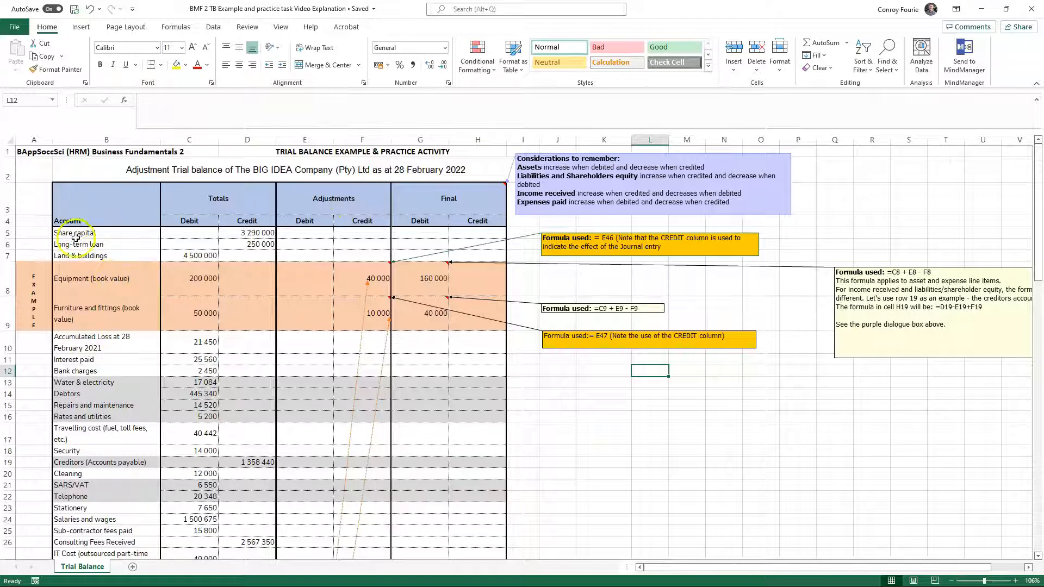
- Examine the Account, Debit and Credit headings and the balances of Share capital, Long-term loan and Land & buildings
click(72, 220)
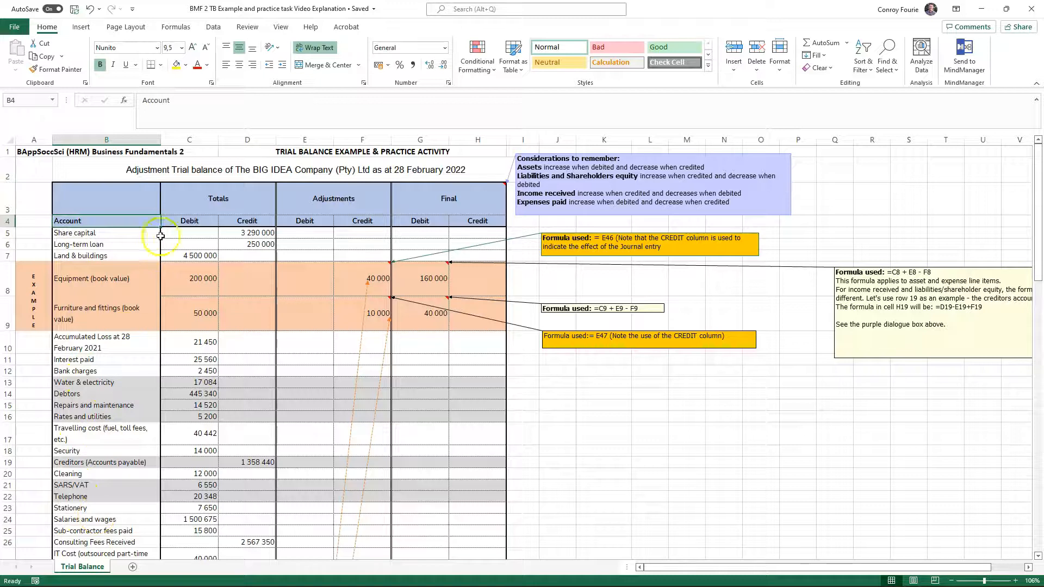
click(190, 223)
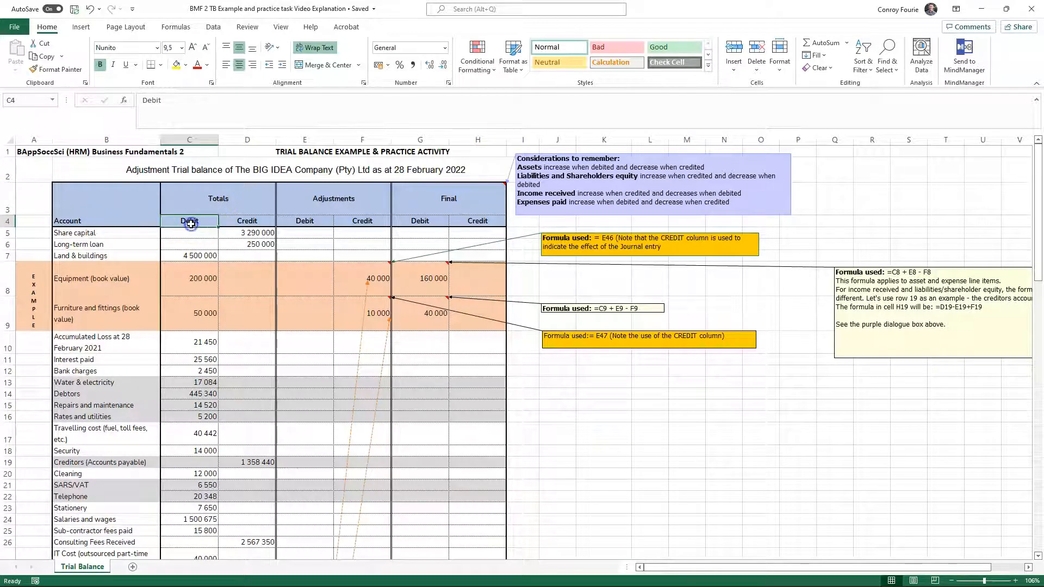
click(254, 223)
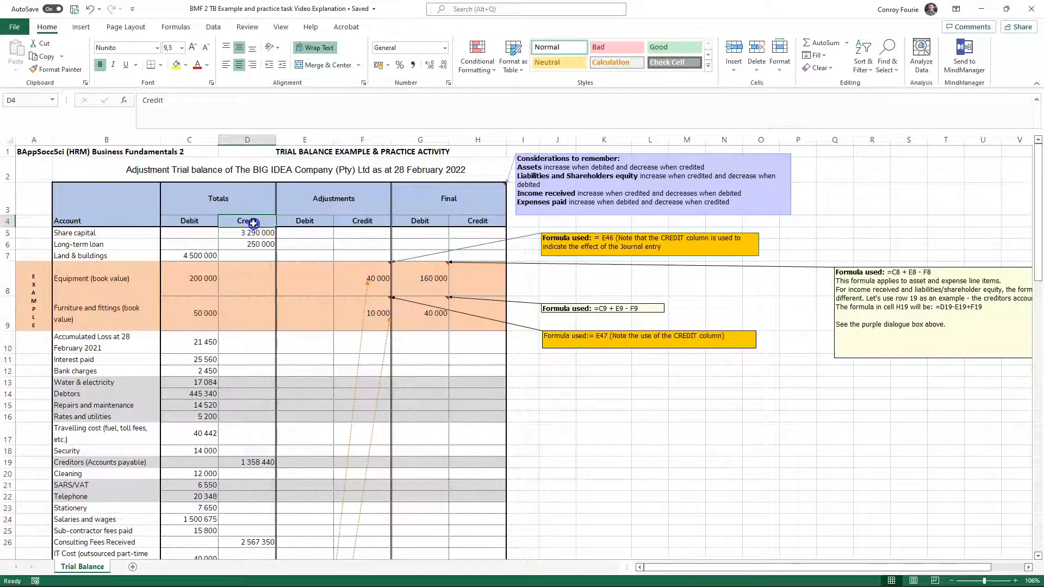
click(94, 234)
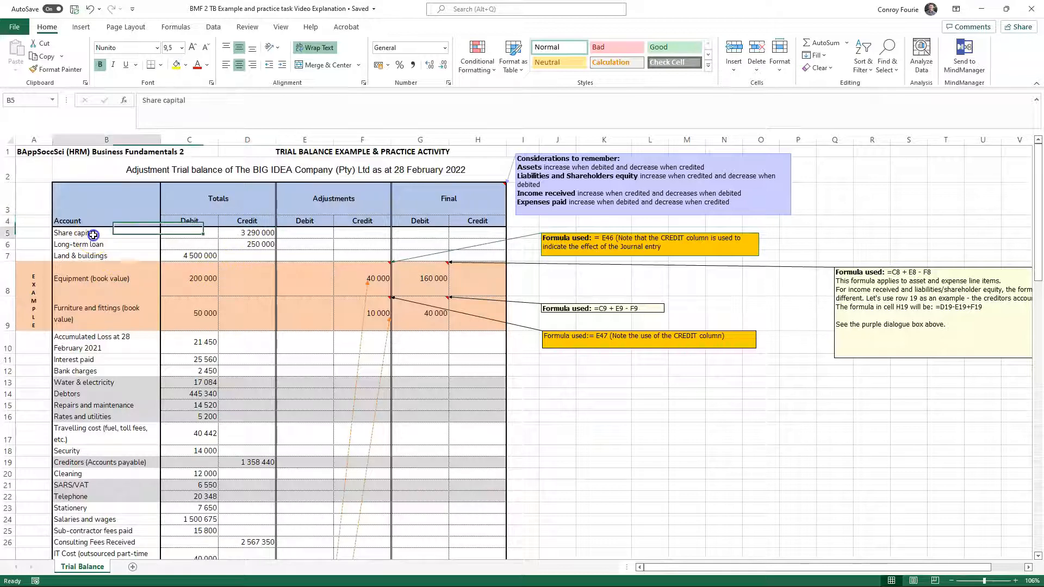
click(266, 234)
click(101, 244)
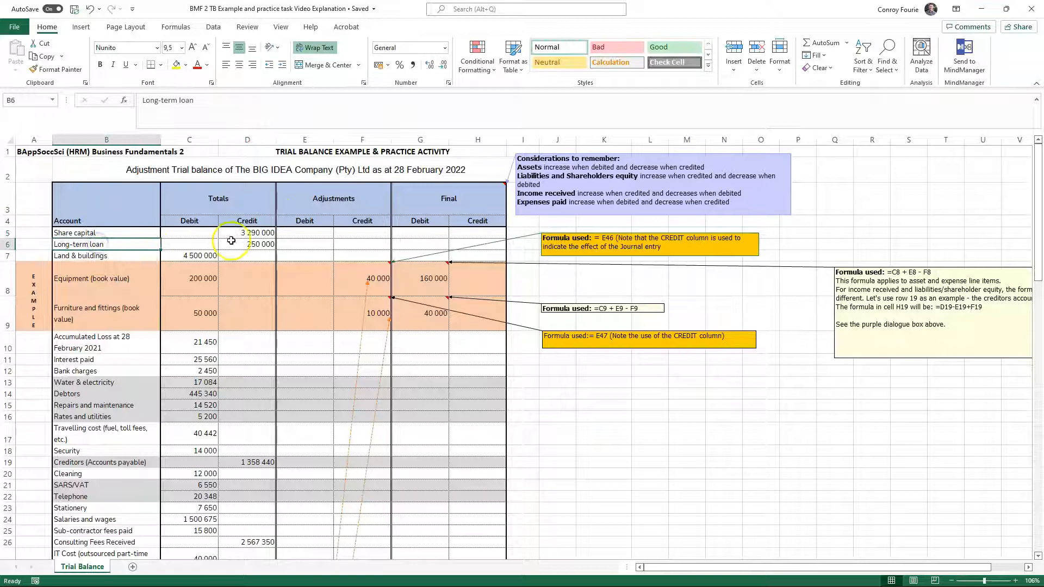
click(252, 244)
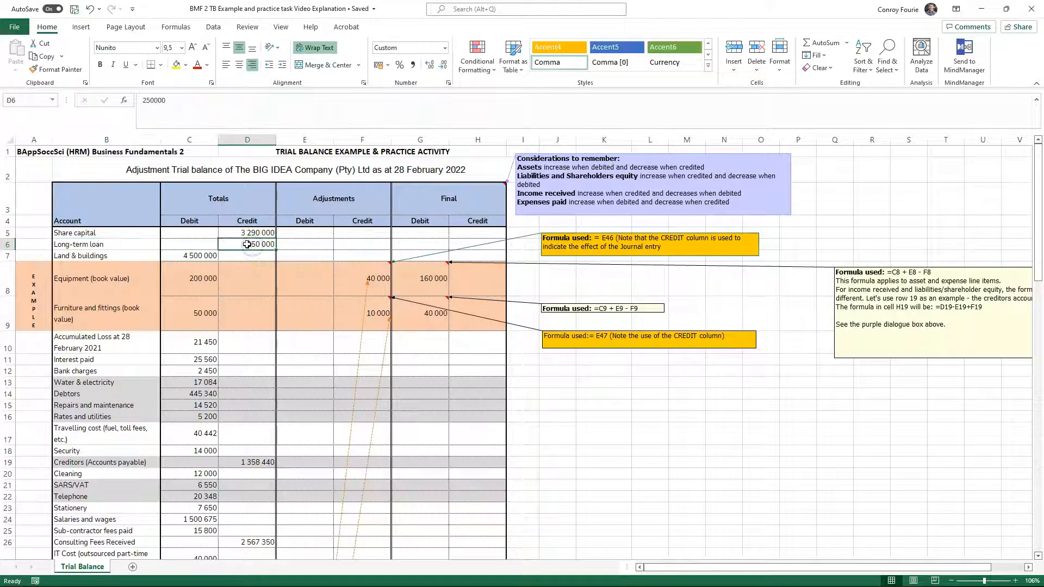
click(89, 256)
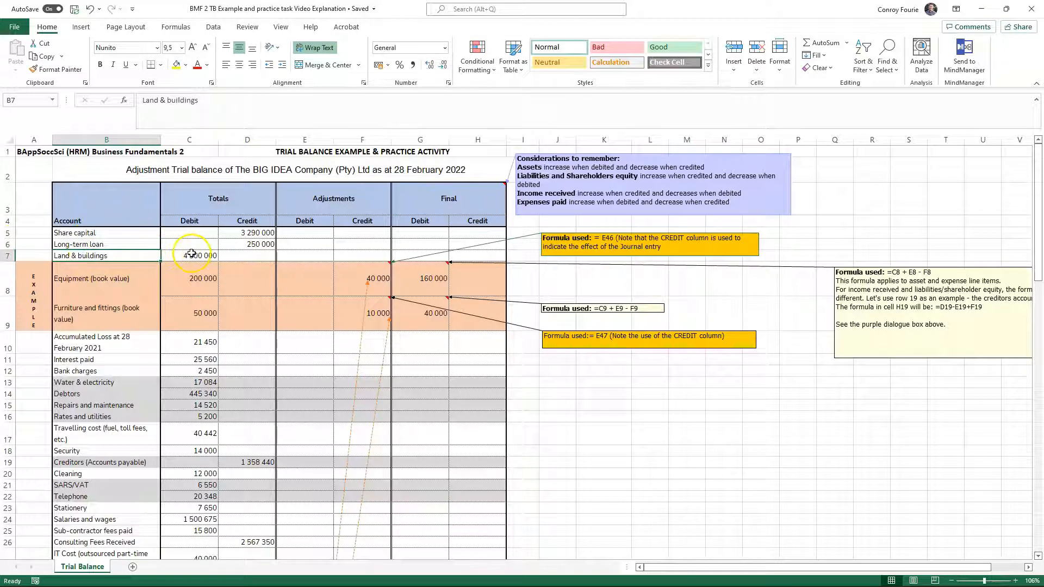
click(188, 255)
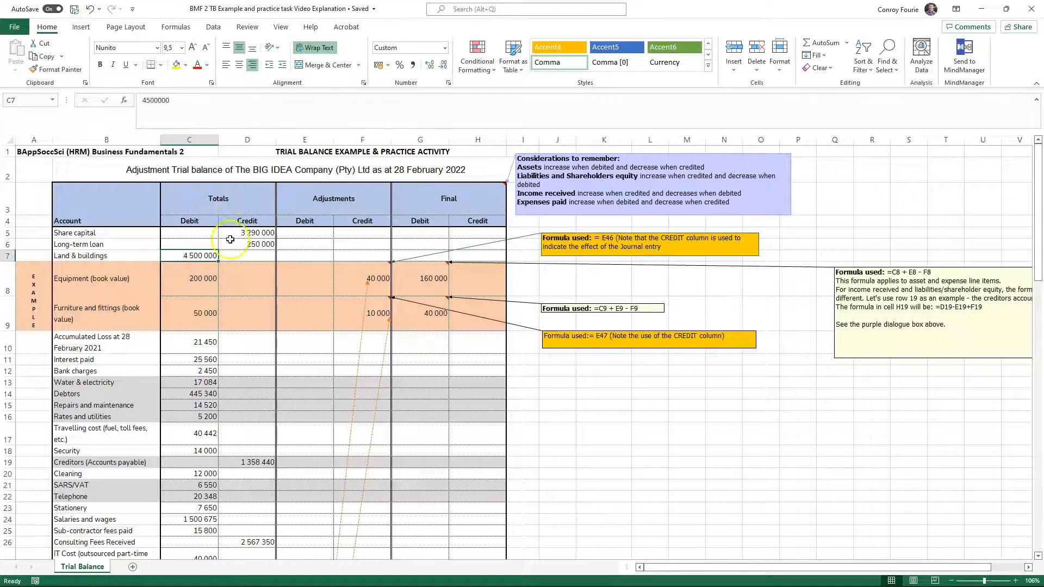
- Compare the debit and credit totals in the Total row of the trial balance
scroll(209, 350, down, 3)
scroll(208, 350, down, 3)
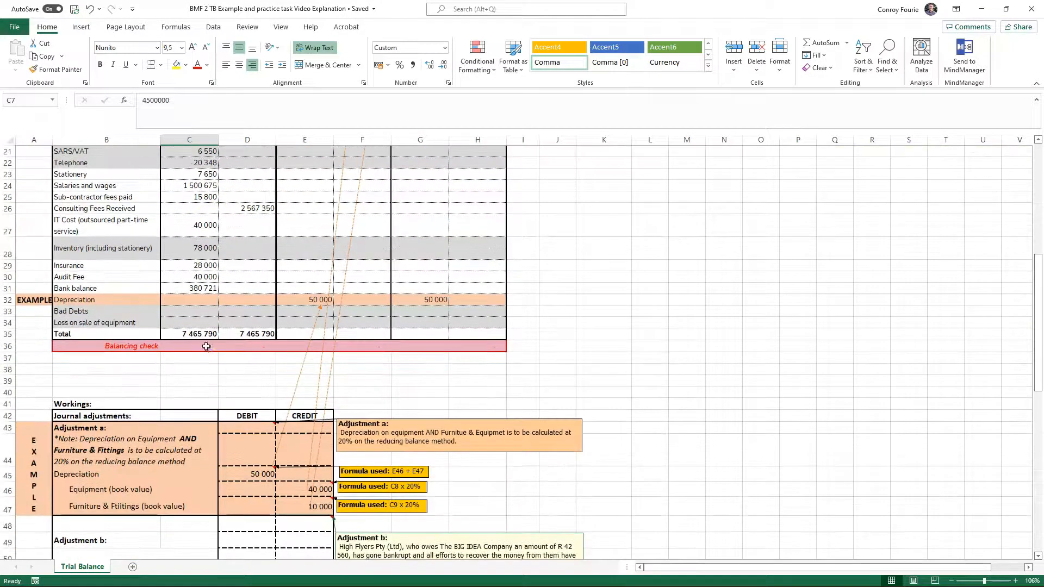
click(199, 334)
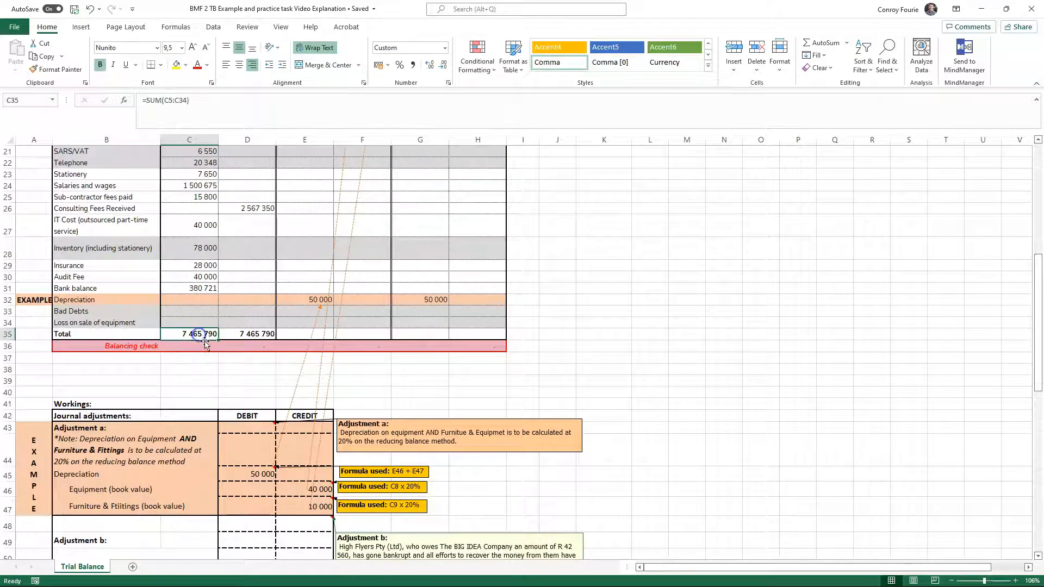
click(245, 334)
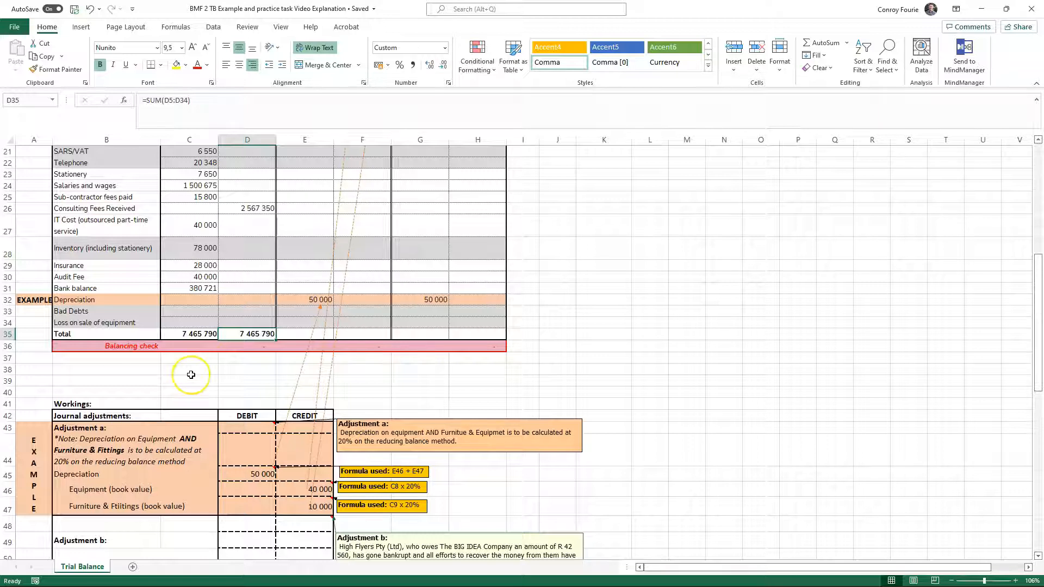
click(193, 334)
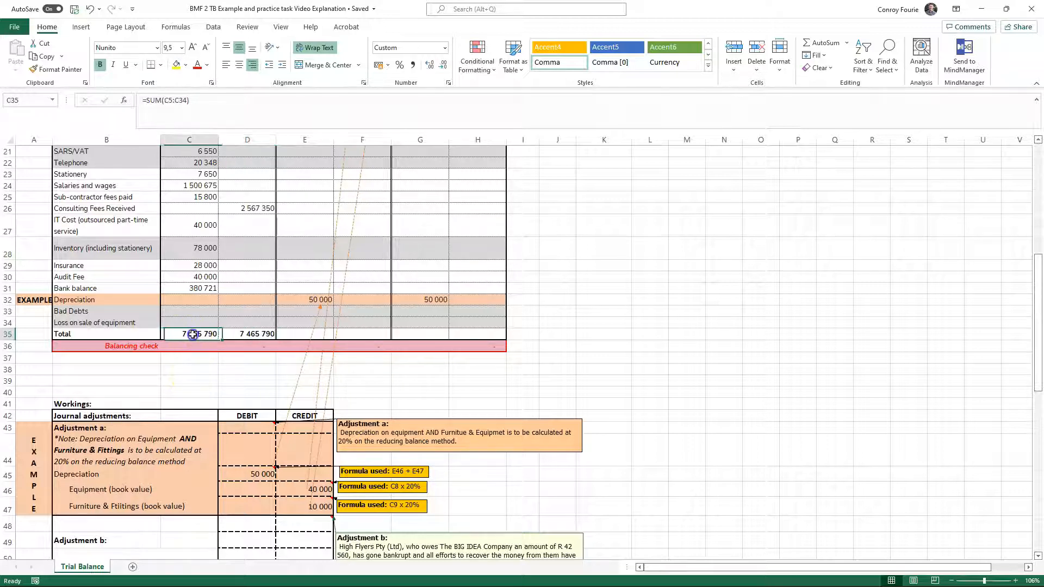
click(248, 334)
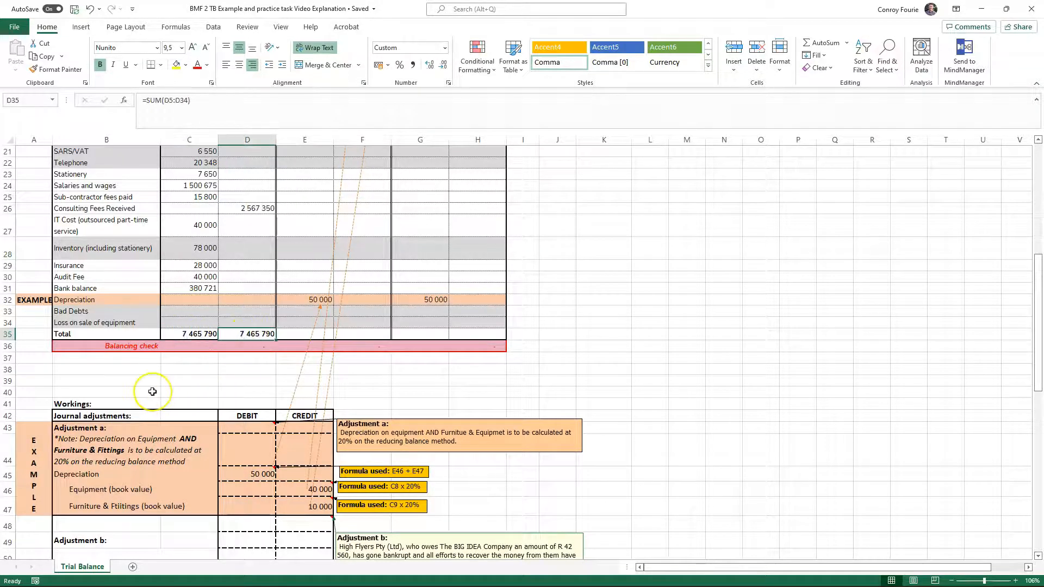
- Inspect the Adjustments heading and the Final debit formula for Equipment (book value) in cell G8
scroll(152, 392, up, 6)
scroll(152, 392, up, 1)
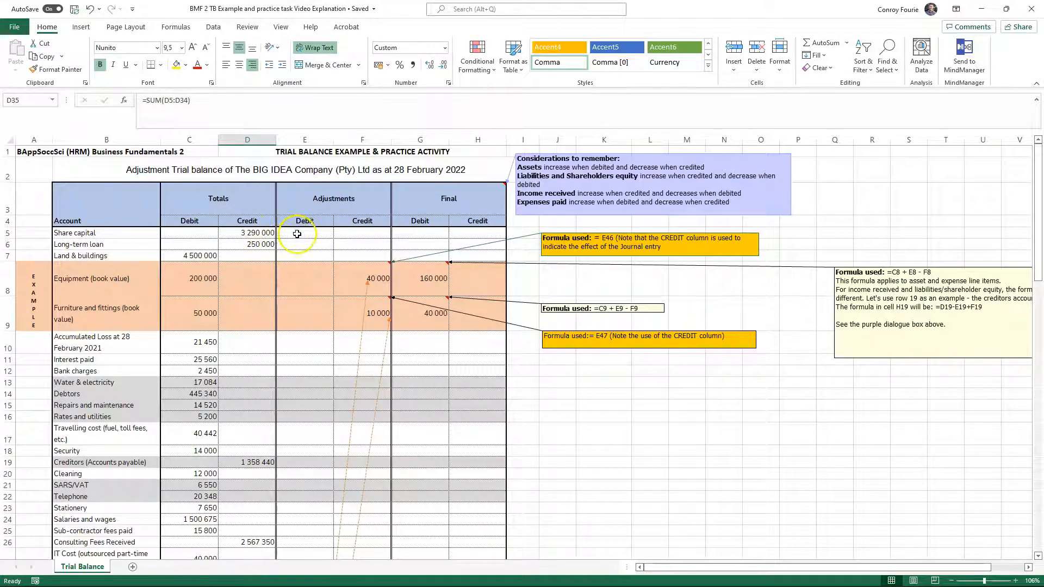
click(327, 200)
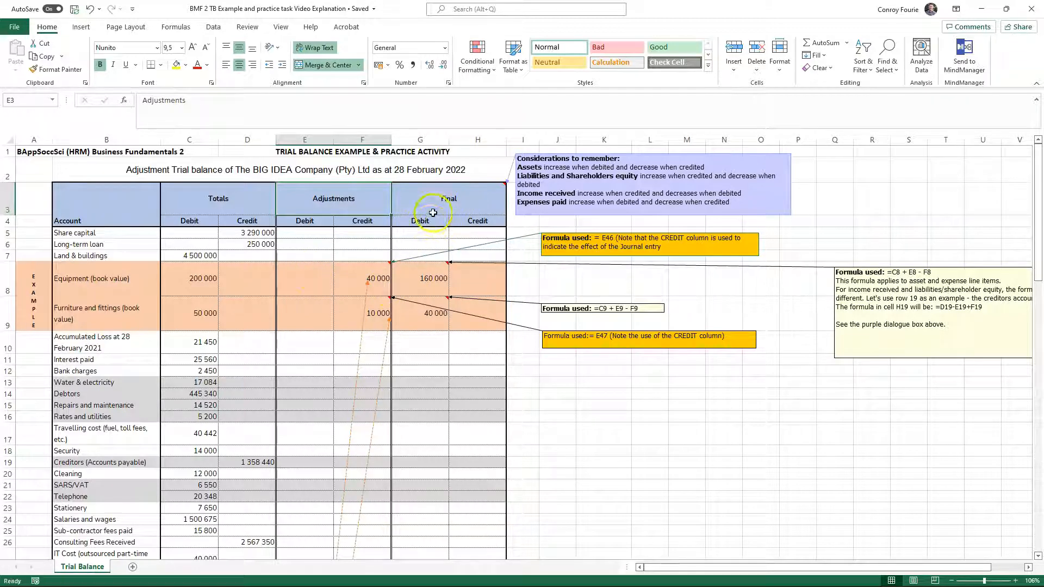
click(430, 279)
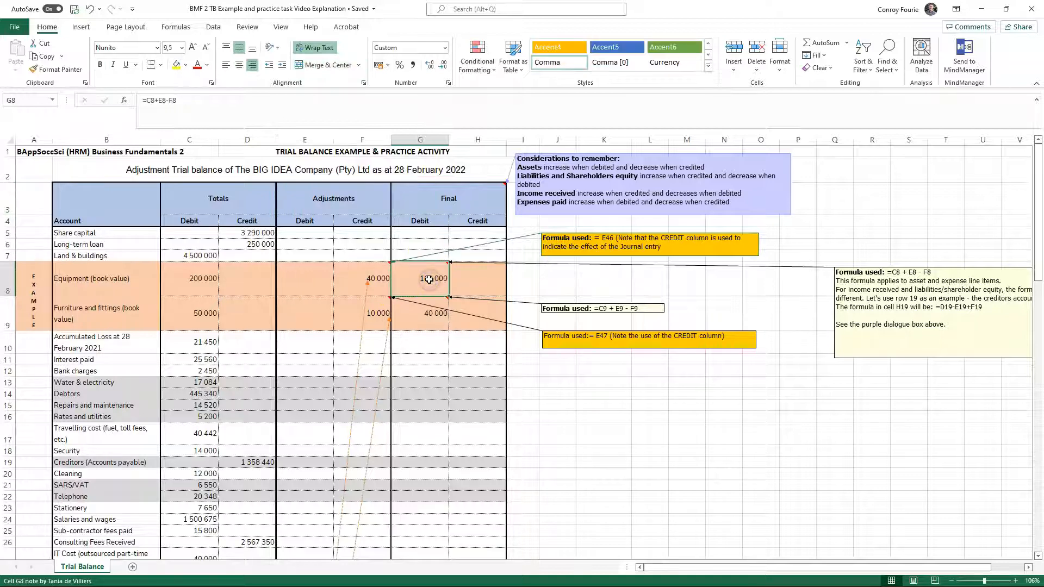
- Compare the Final debit and credit cells for Equipment (book value) in row 8
click(482, 278)
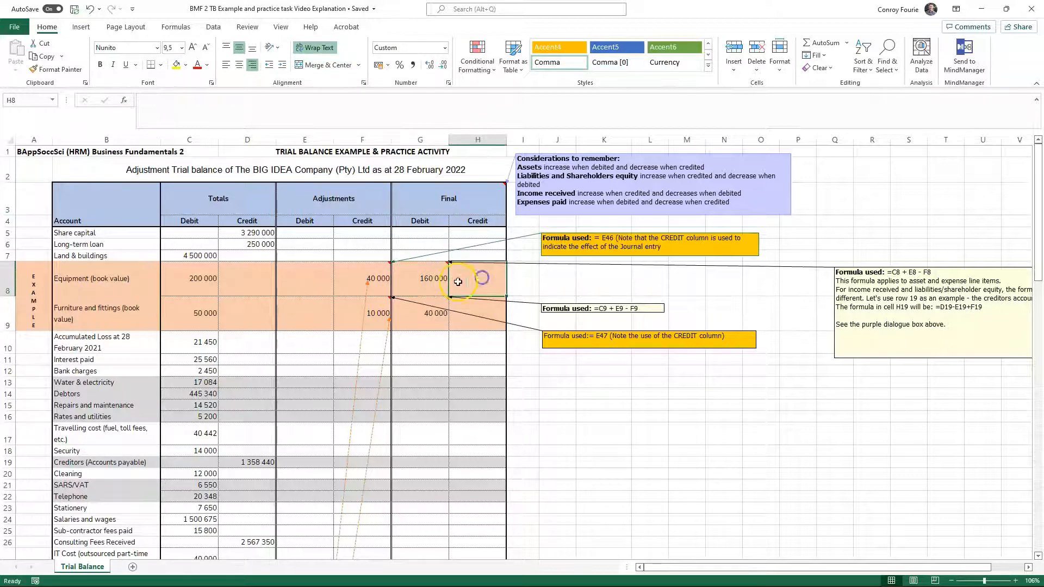
click(427, 279)
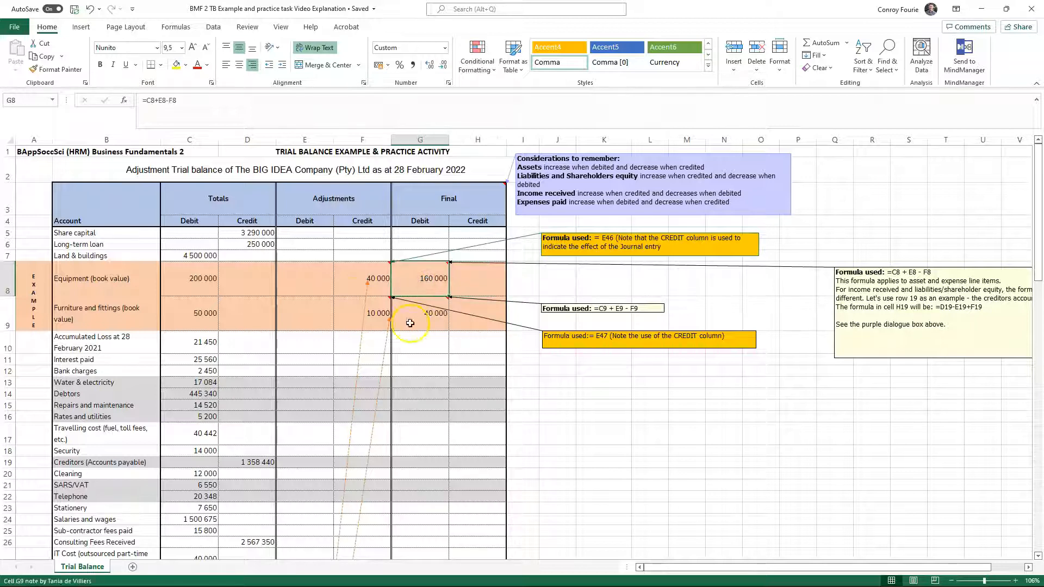
click(578, 429)
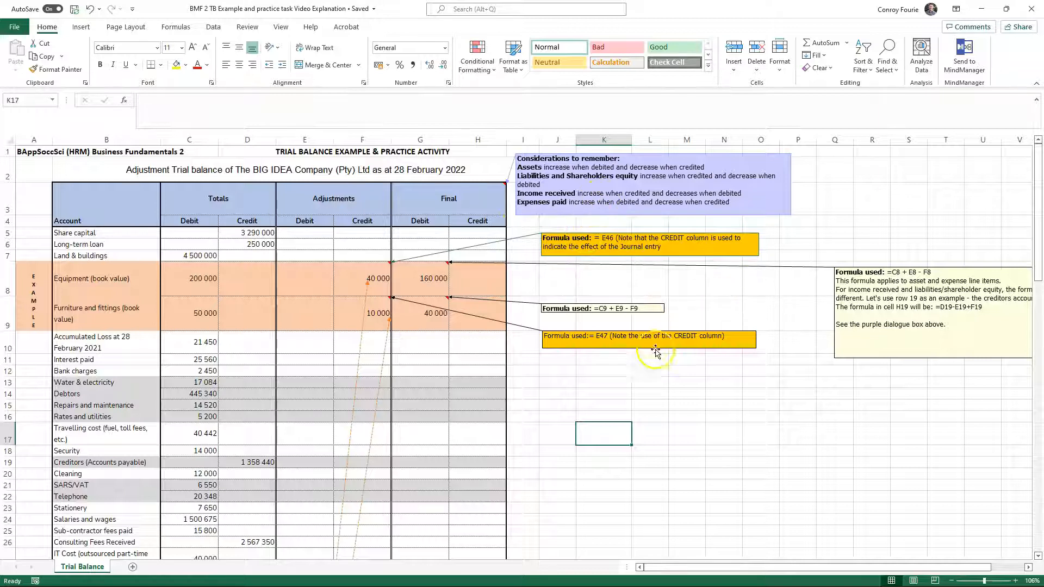
- Correct the misspelled word "Equipmet" to "Equipment" in the Adjustment a note beside the journal workings
scroll(307, 289, down, 10)
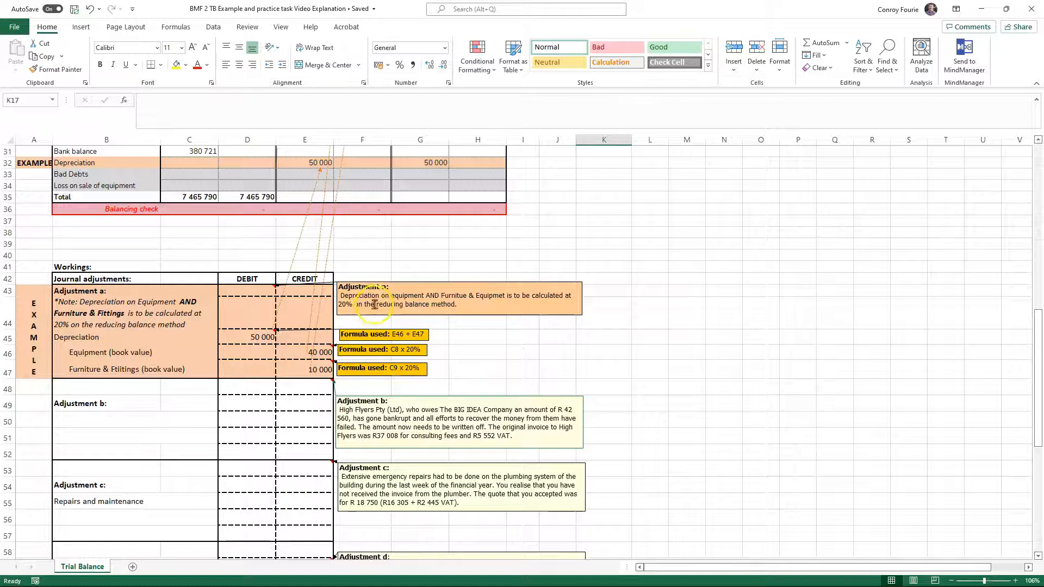
click(504, 298)
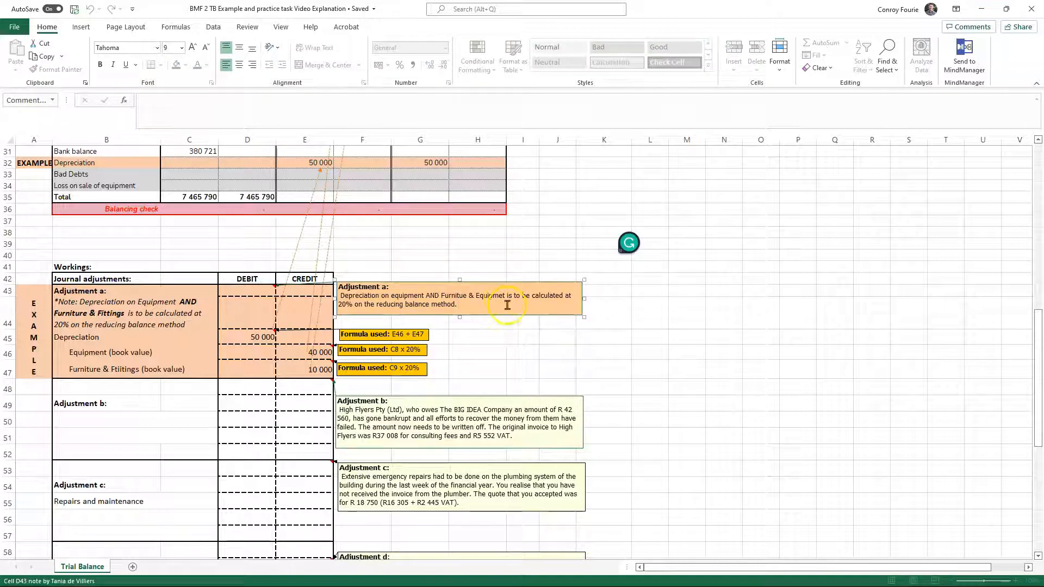
click(502, 296)
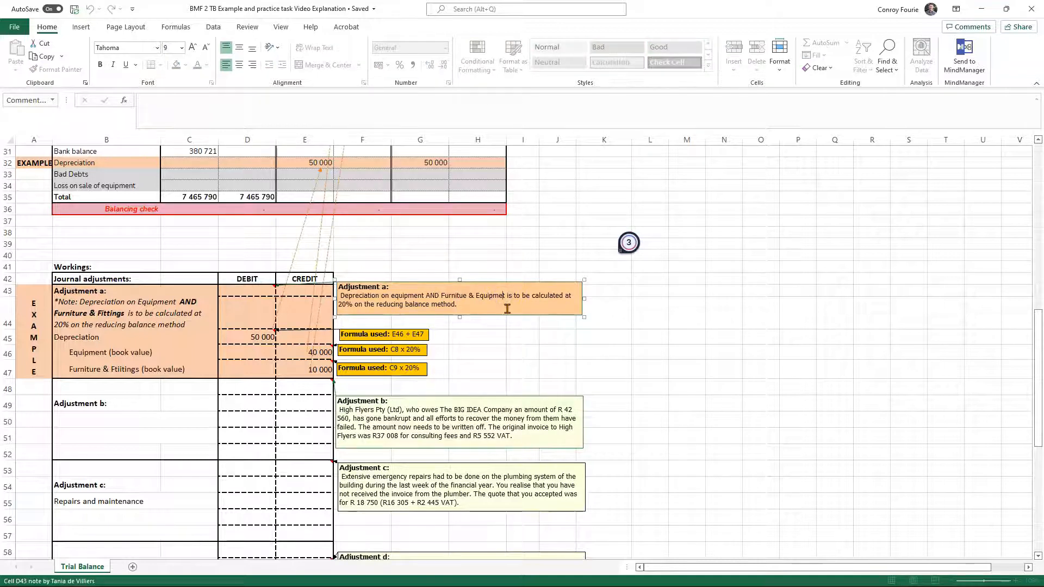
click(485, 345)
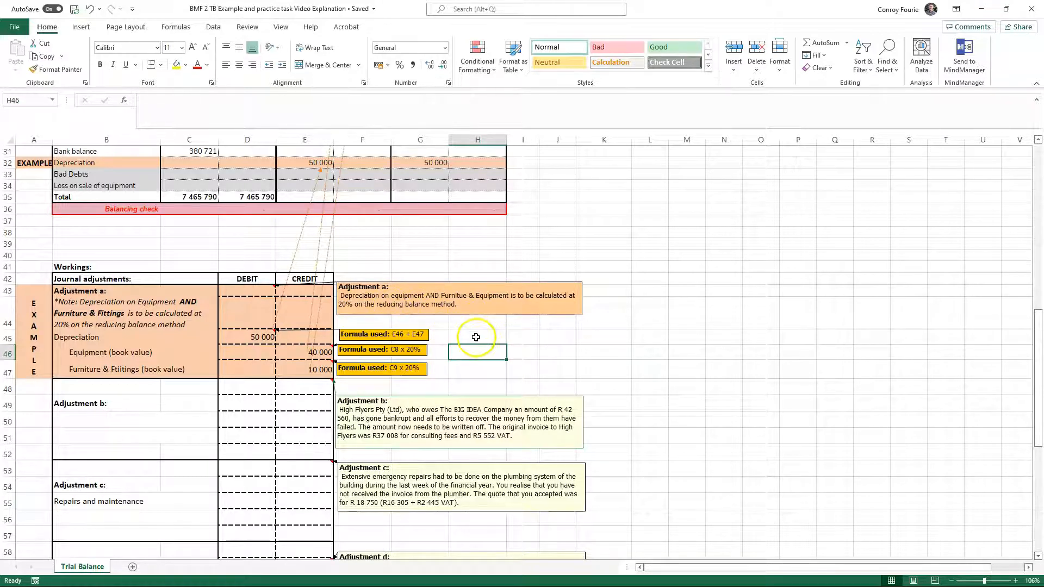
- Inspect the Totals debit balances of Equipment (book value) and Furniture and fittings (book value) in C8 and C9
scroll(291, 315, up, 10)
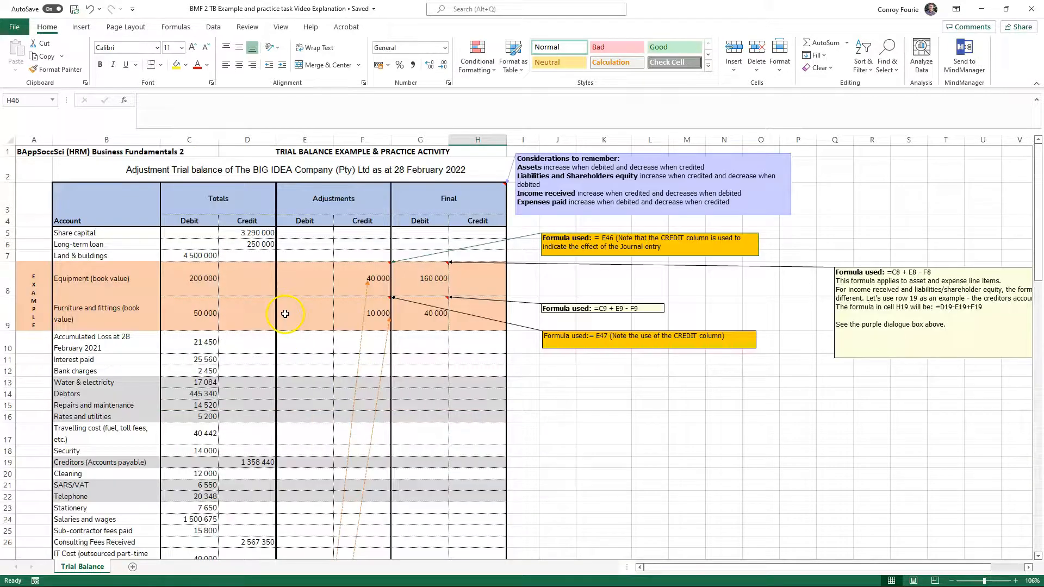
click(195, 278)
click(202, 309)
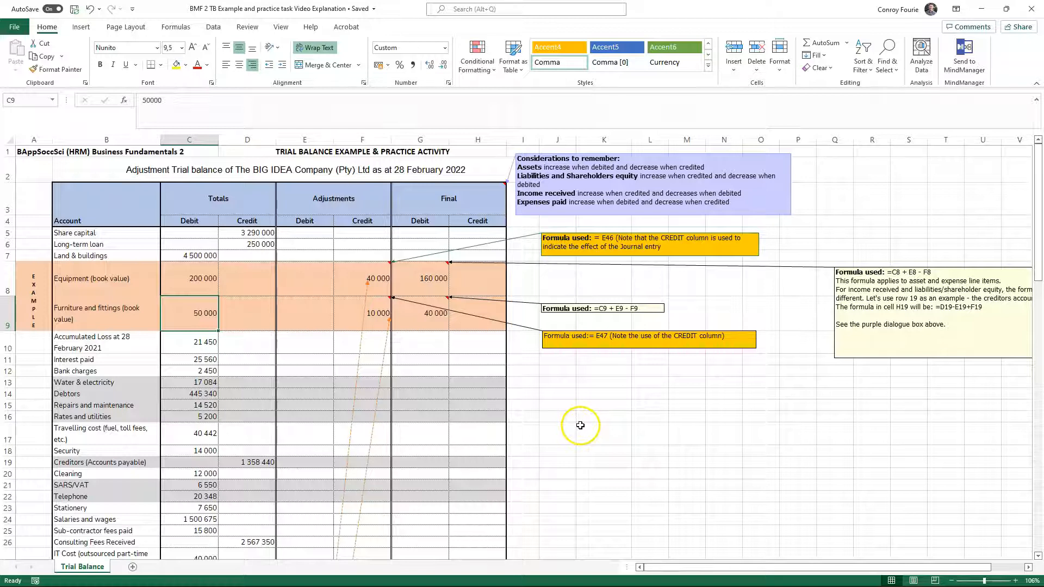
click(198, 280)
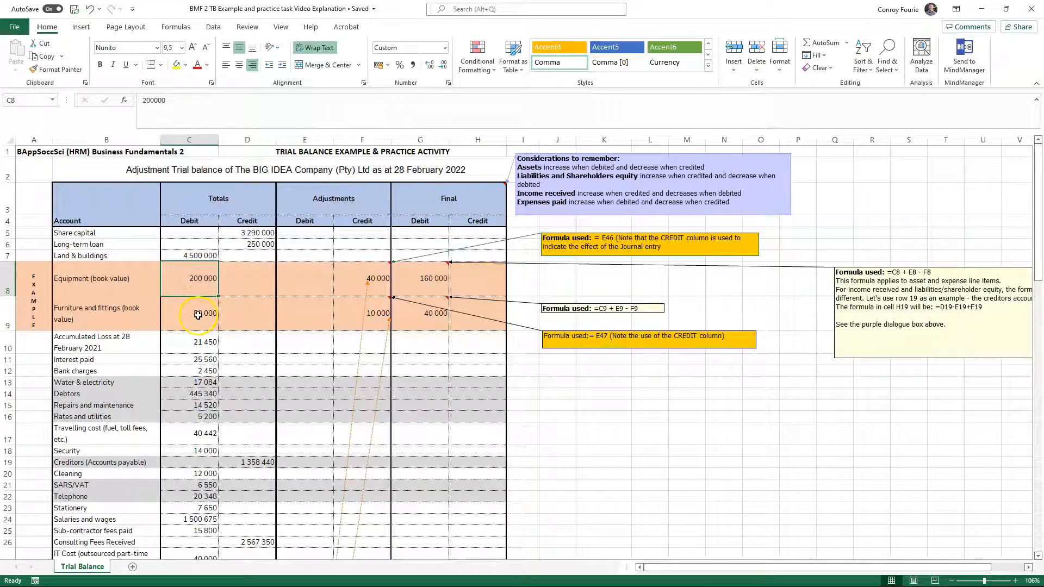
click(198, 313)
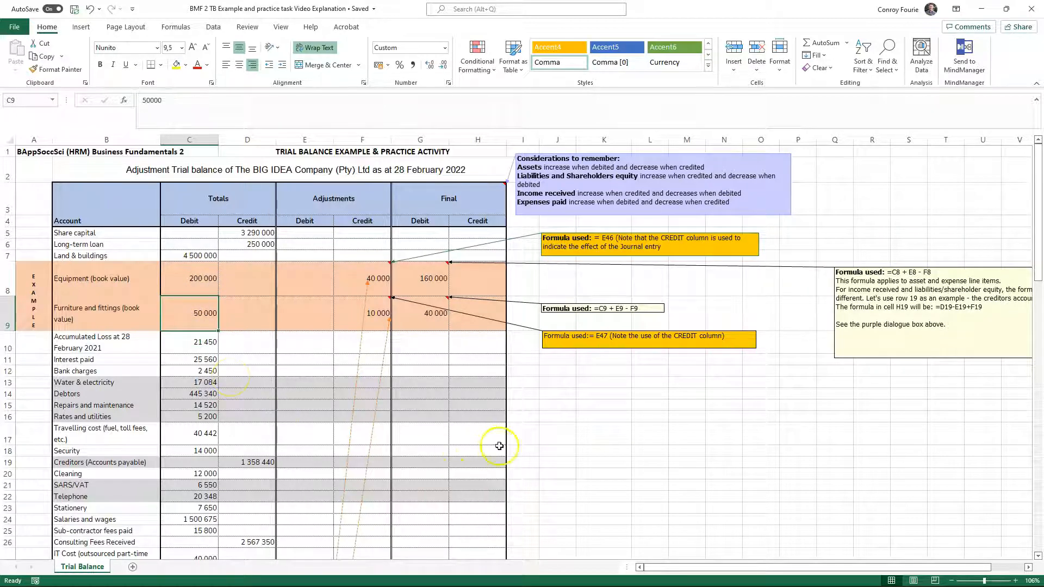
- Look through the journal workings and the notes for Adjustments a to f below the trial balance
scroll(613, 451, down, 7)
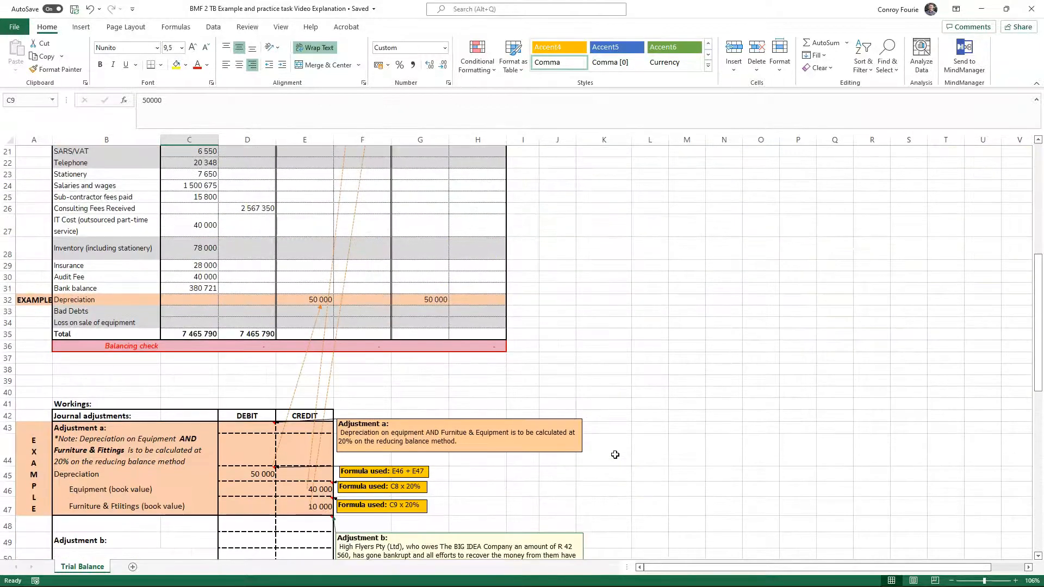
scroll(615, 455, down, 3)
scroll(615, 454, down, 6)
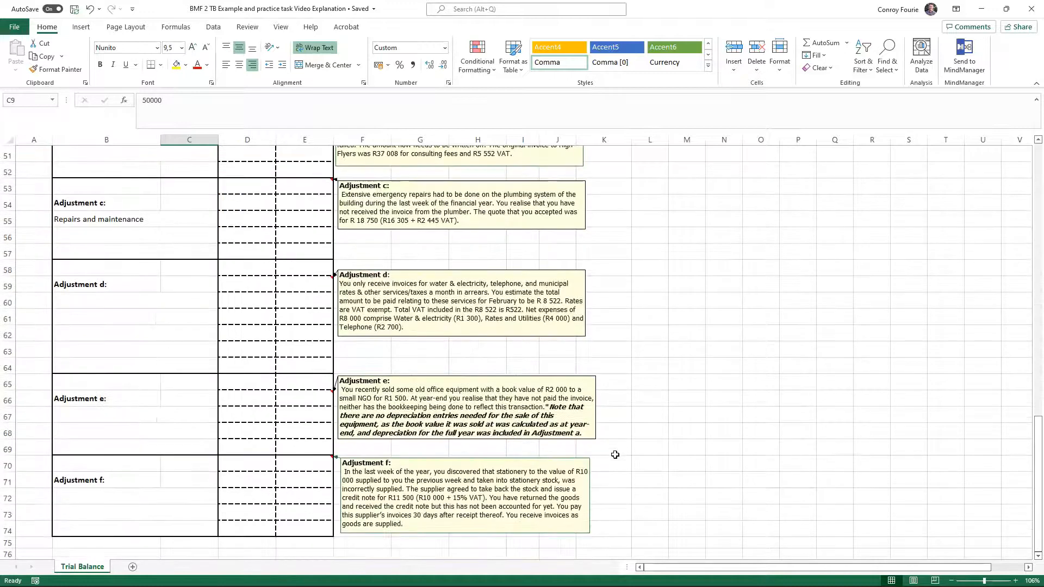
scroll(615, 455, up, 6)
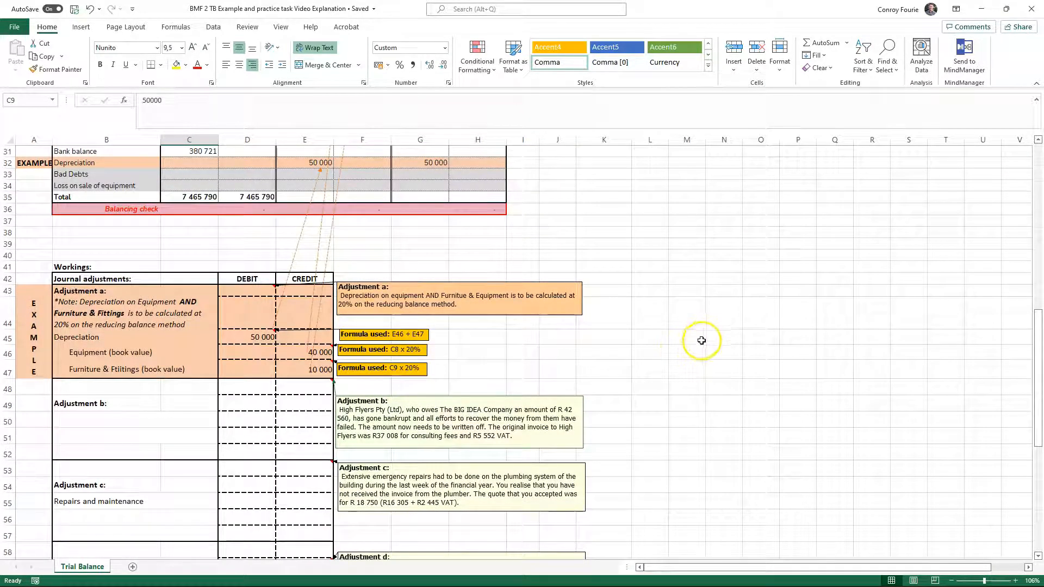
- Start a depreciation working beside Adjustment a with "equipment" in M45 and 200000 in O45
click(695, 337)
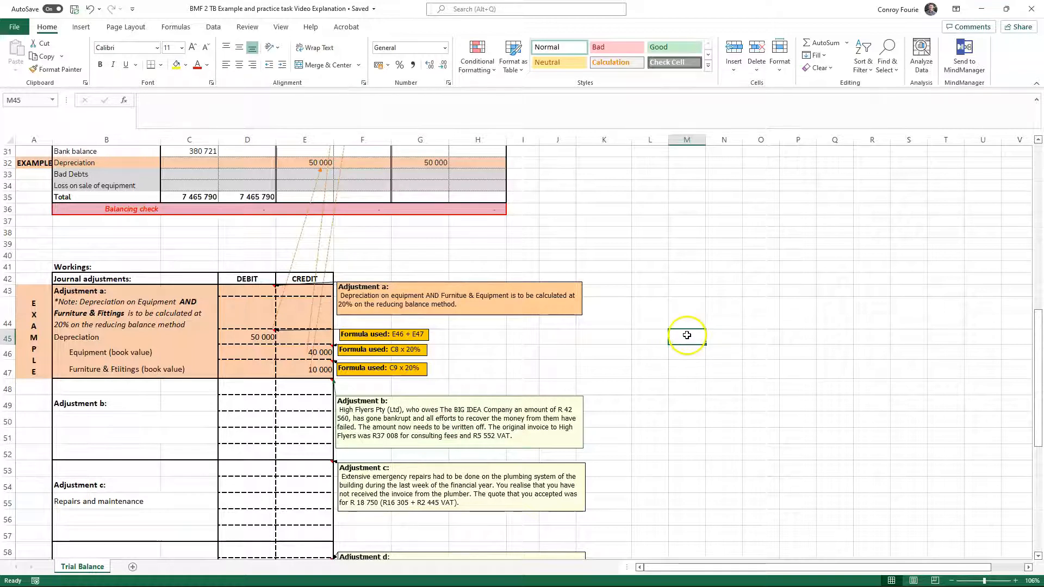
scroll(199, 183, up, 10)
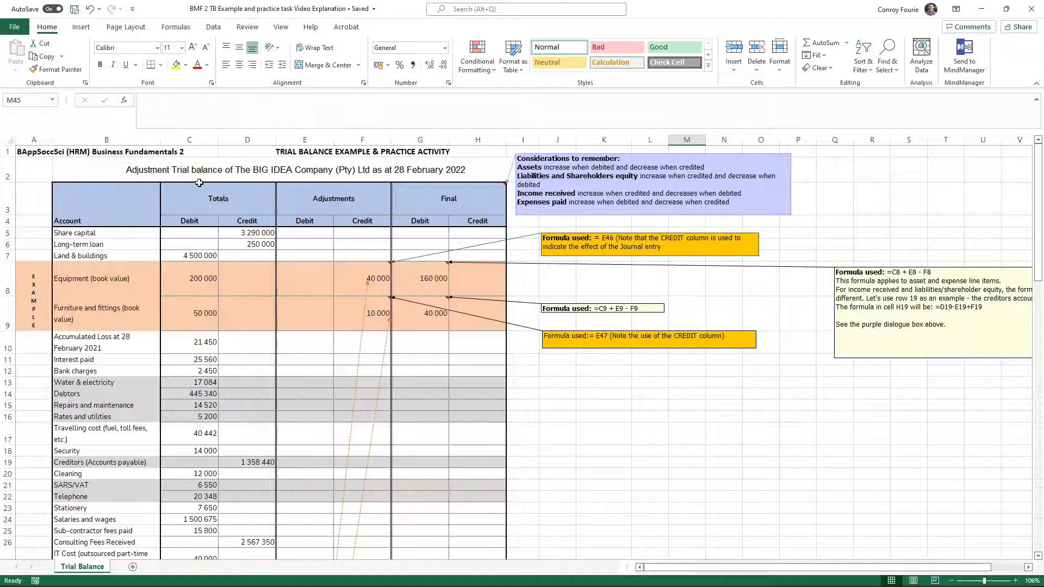
scroll(199, 183, down, 13)
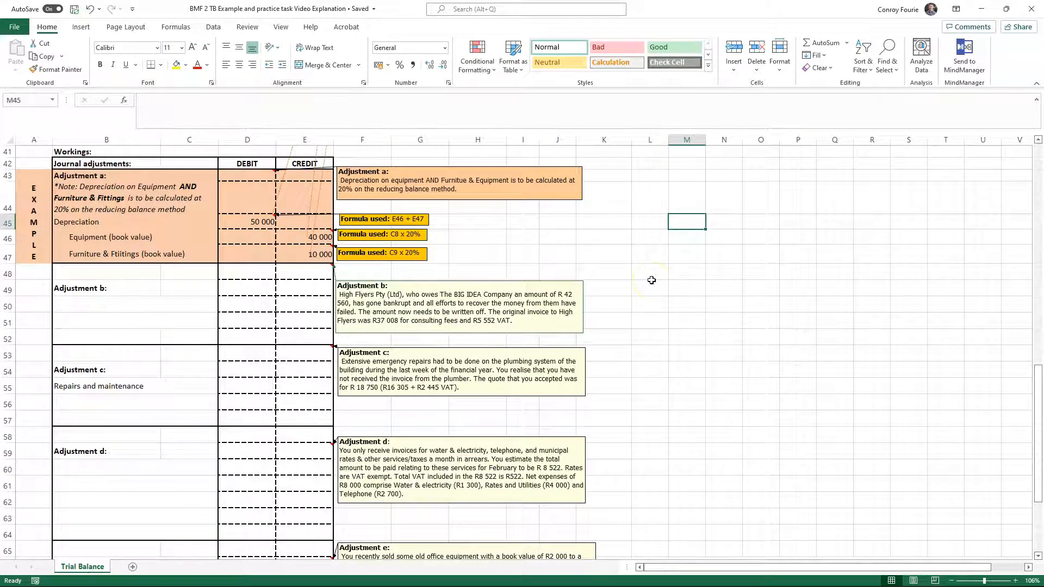
text(equipment)
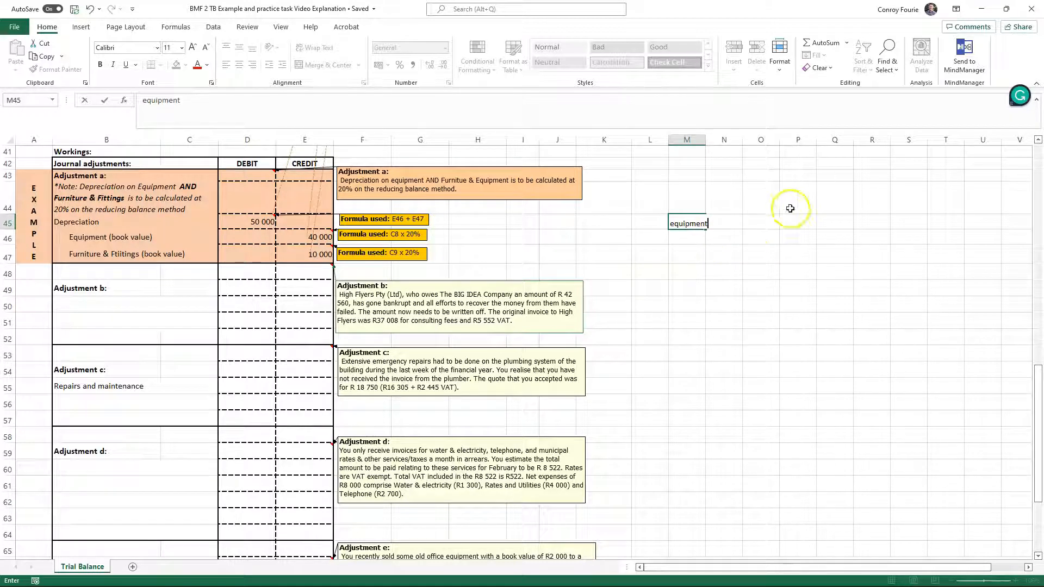
click(762, 224)
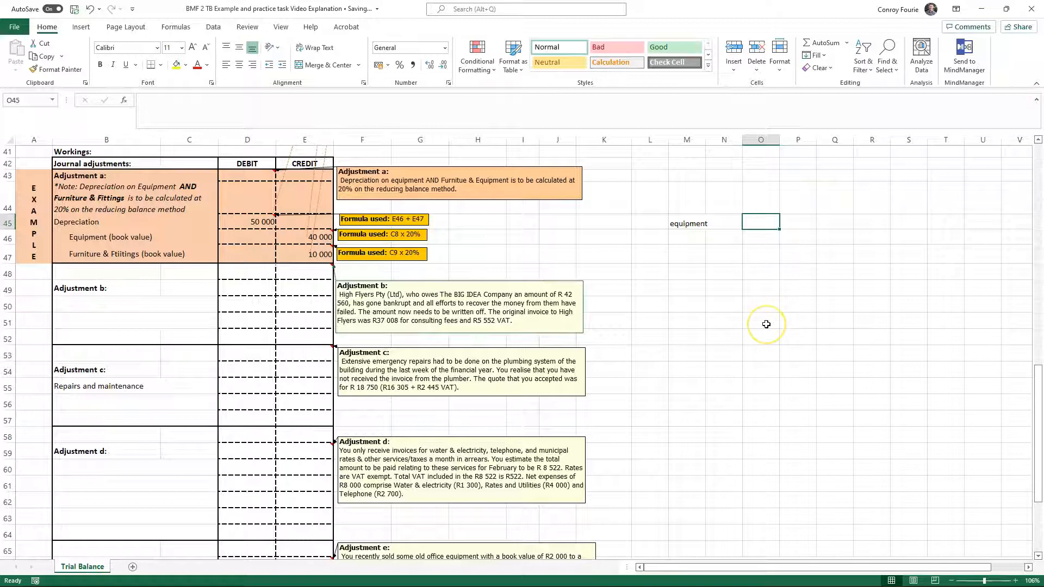
text(200000)
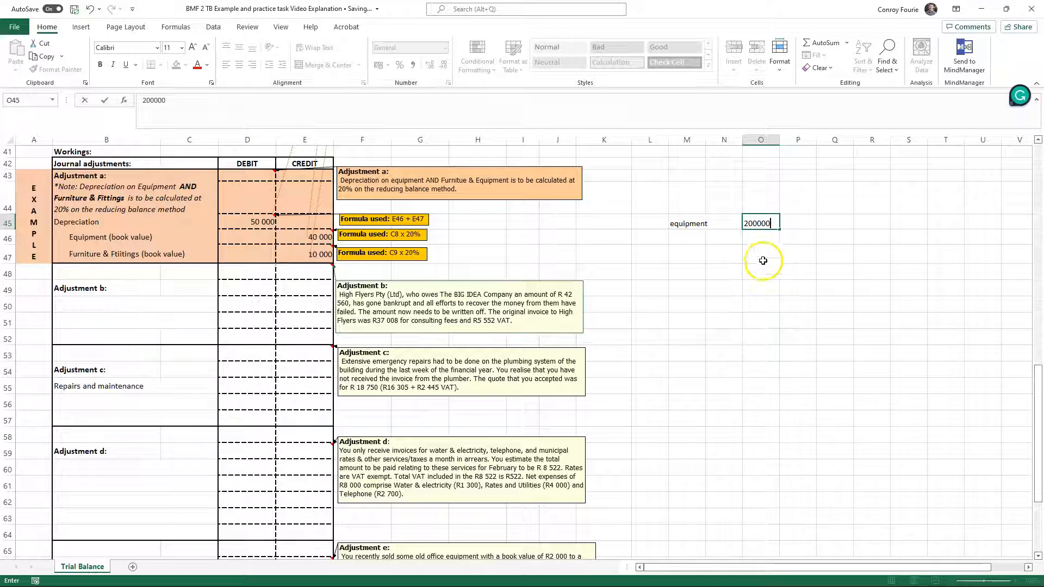
click(757, 239)
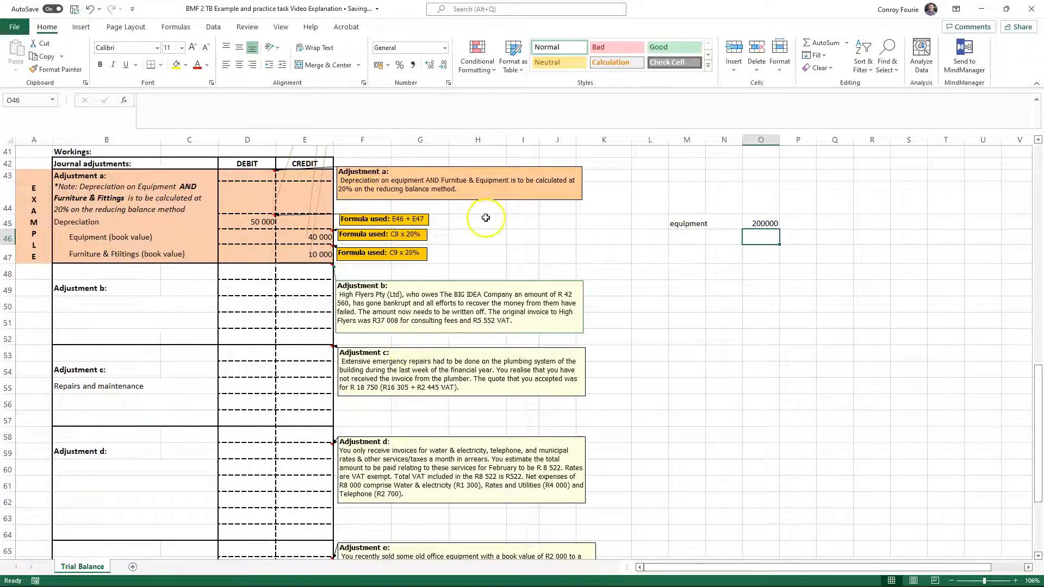
click(765, 223)
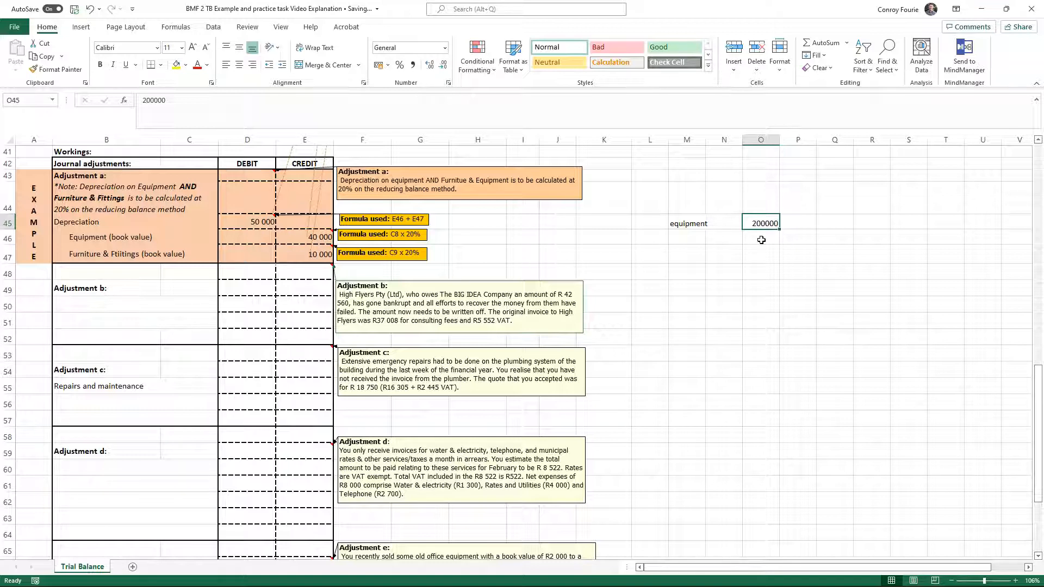
- Write out the depreciation percentage with "X" in P45, 20 in Q45, "divide" in R45 and 100 in S45
click(799, 223)
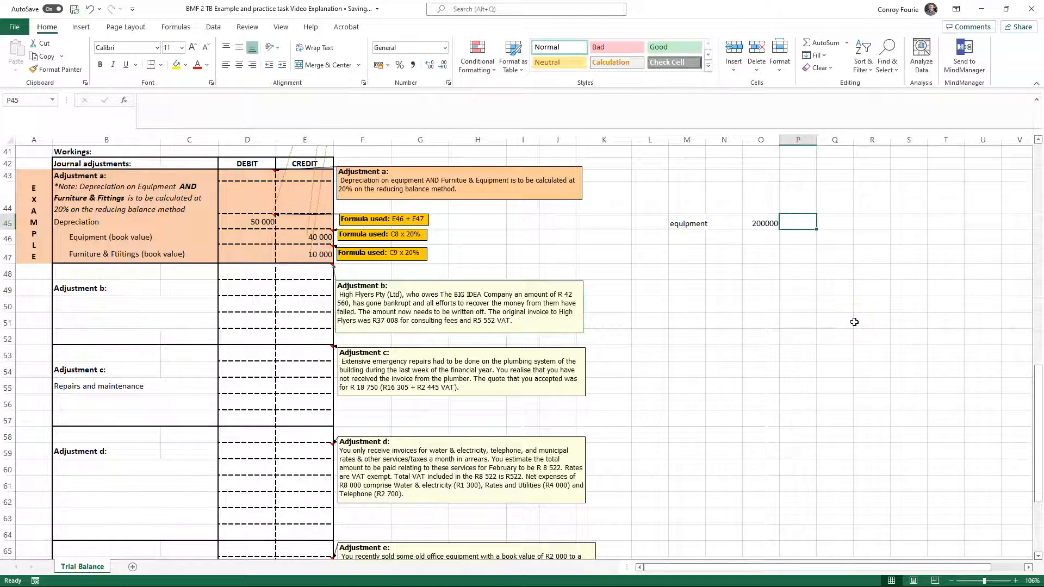
text(X)
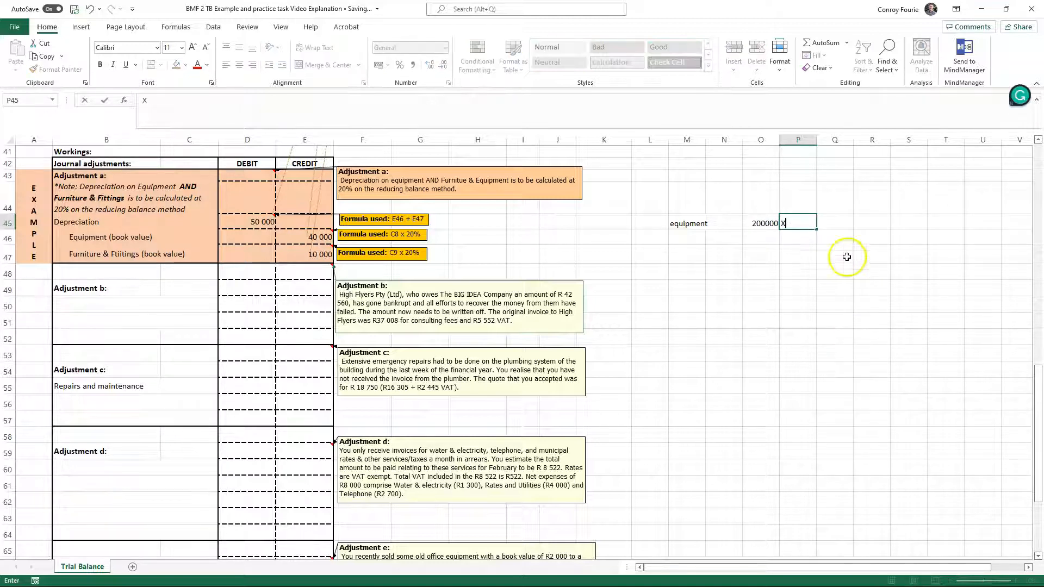
key(Tab)
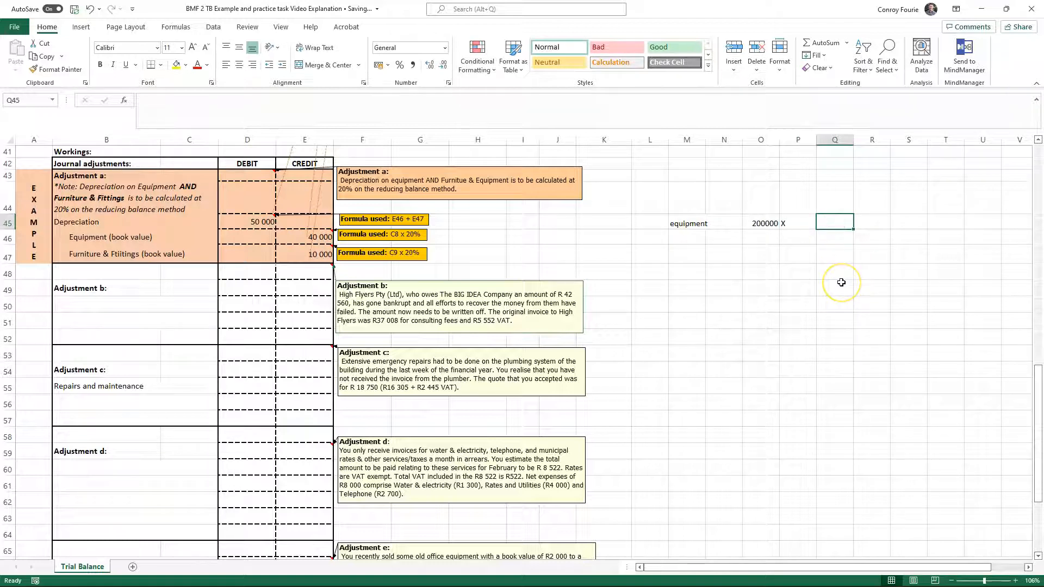
text(20)
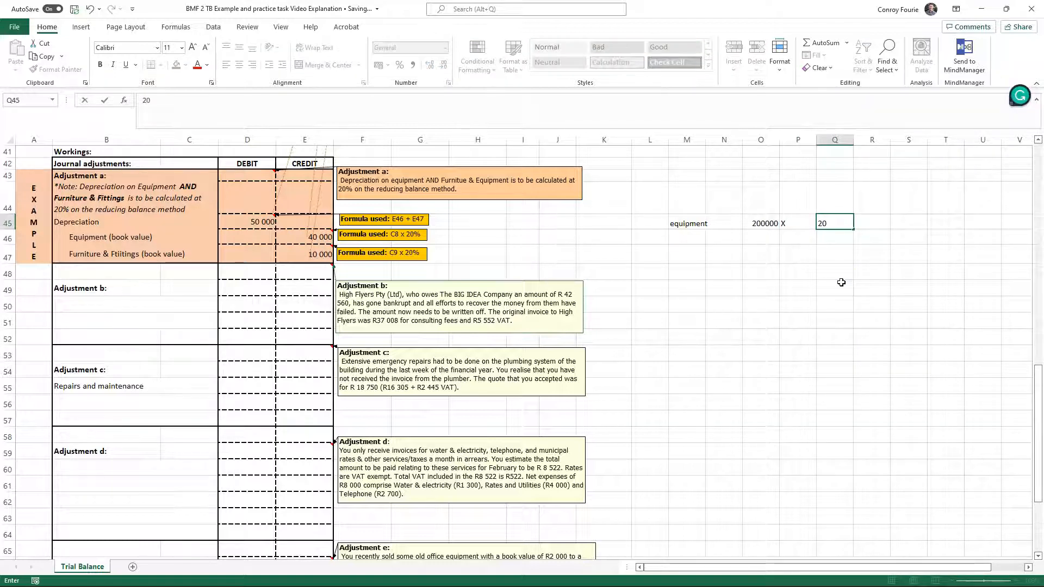
click(872, 223)
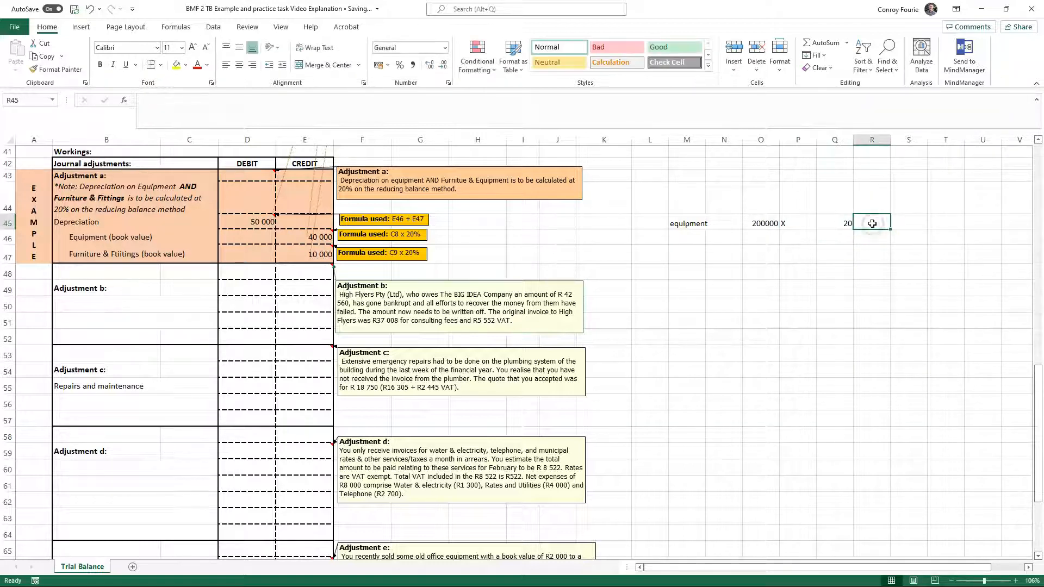
text(divid)
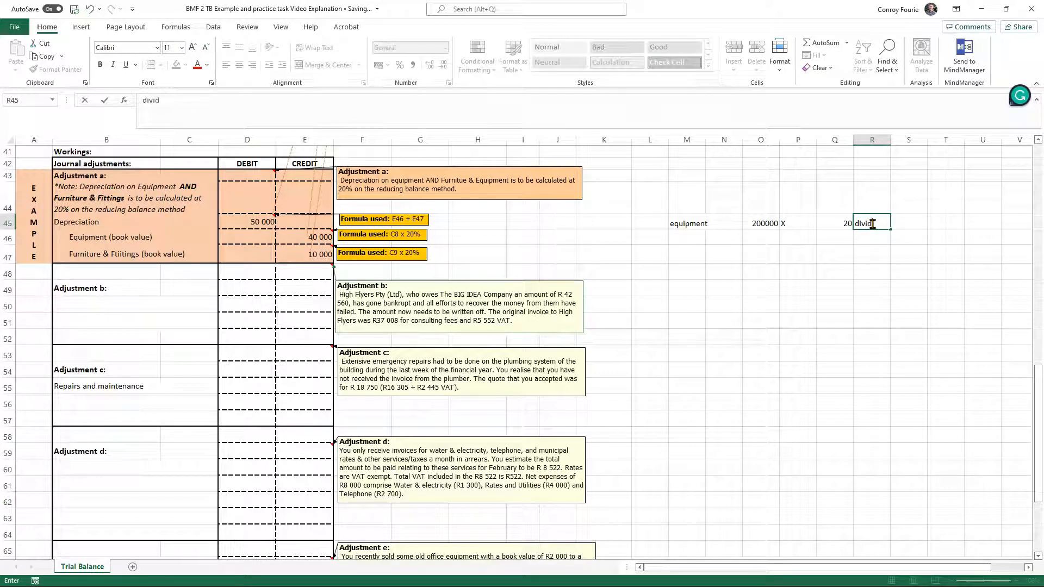
text(e)
click(916, 220)
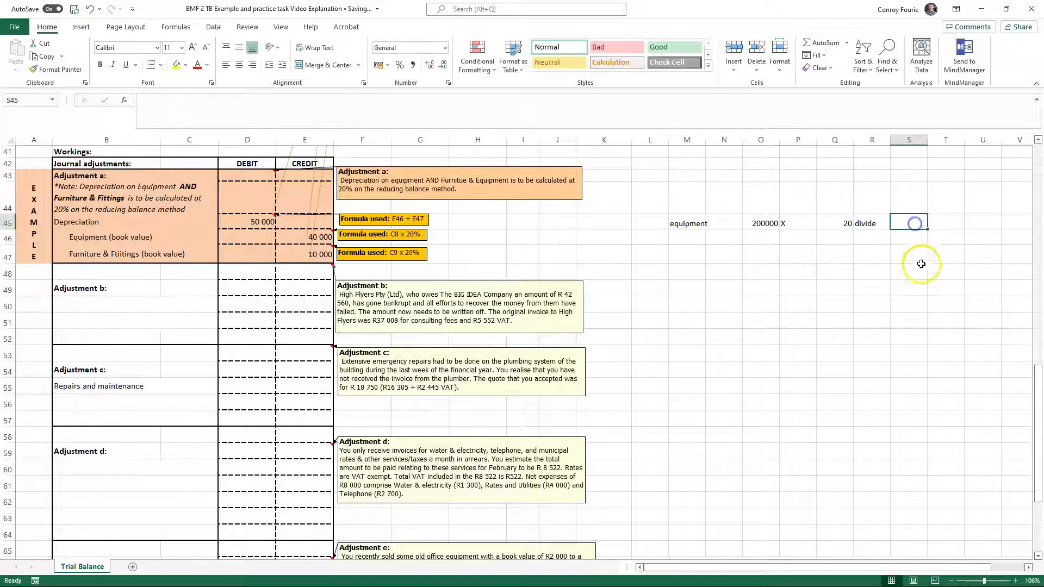
text(100)
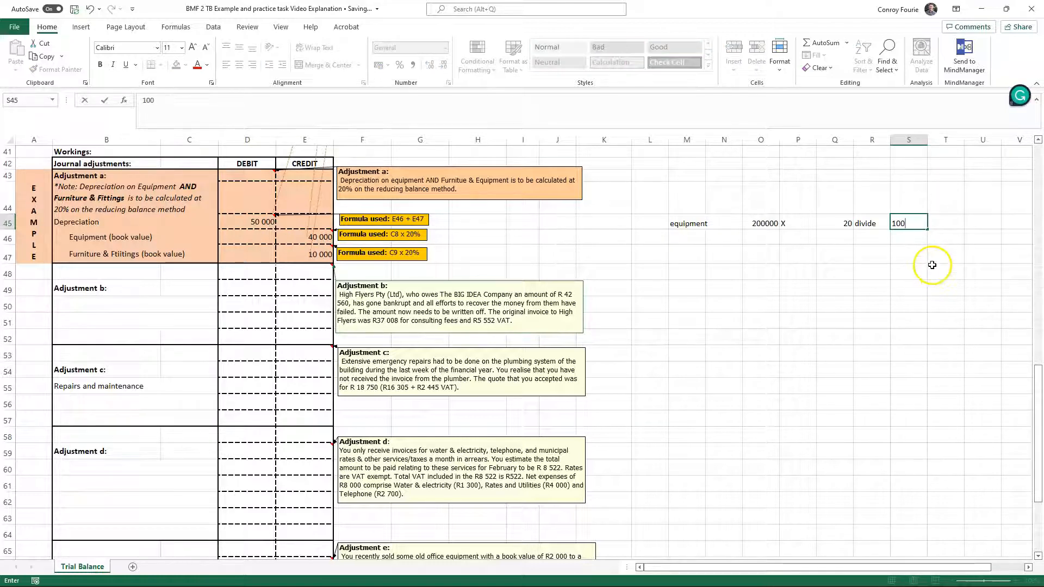
- Calculate the equipment depreciation in T45 with the formula =200000*20/100
click(946, 224)
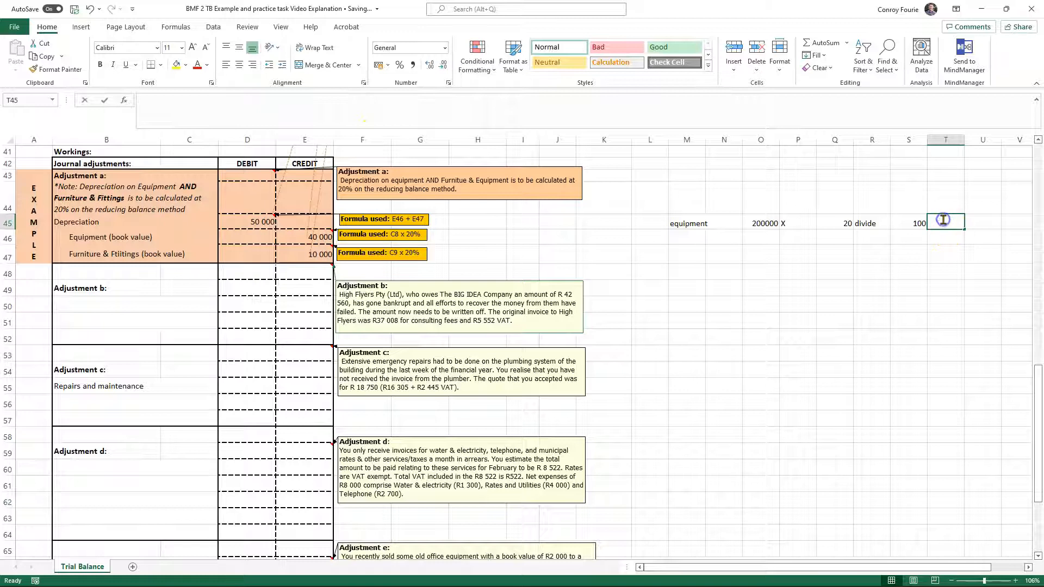
text(=)
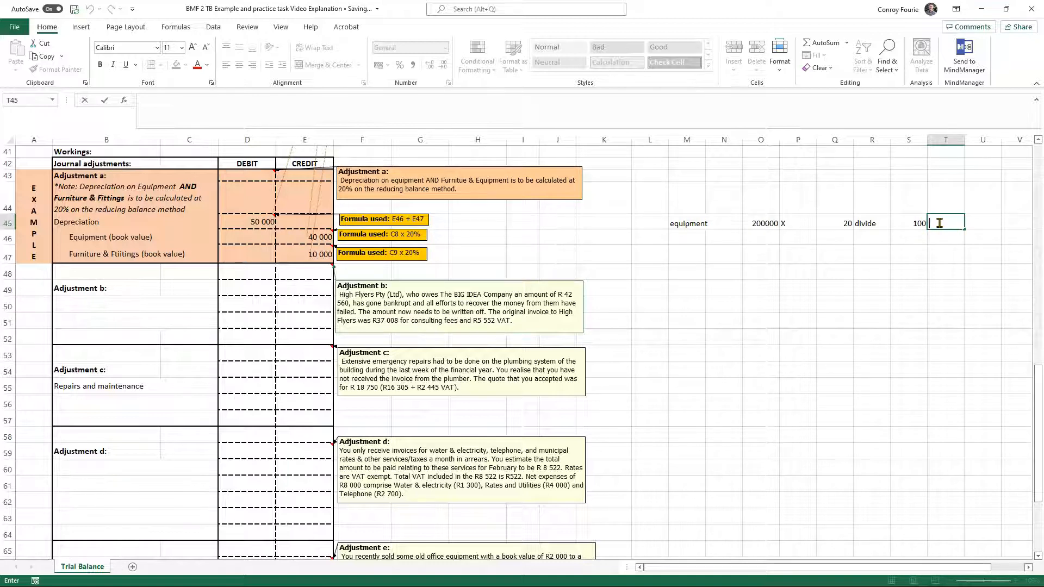
text(=)
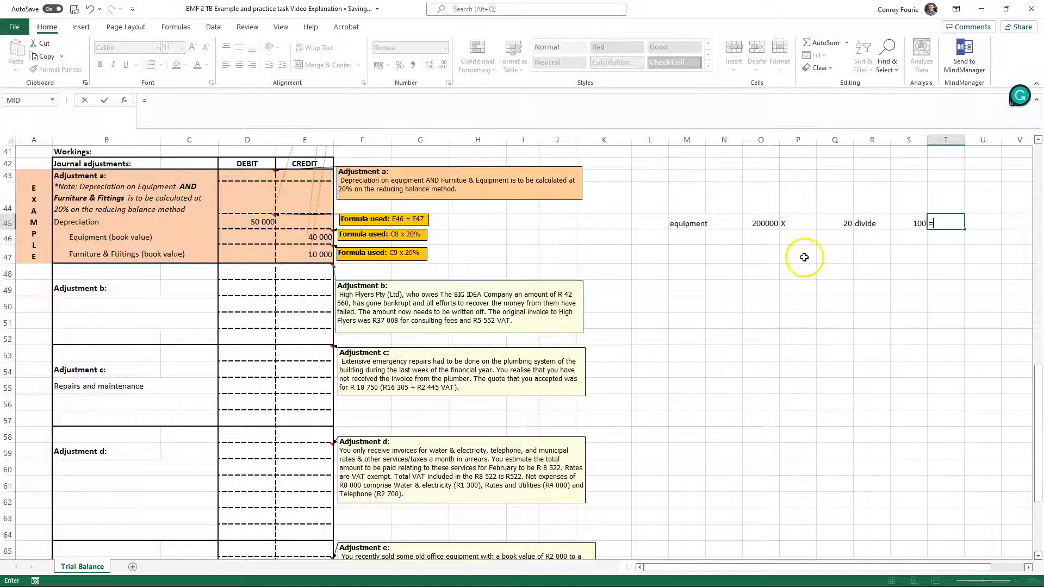
text(200000*20/100)
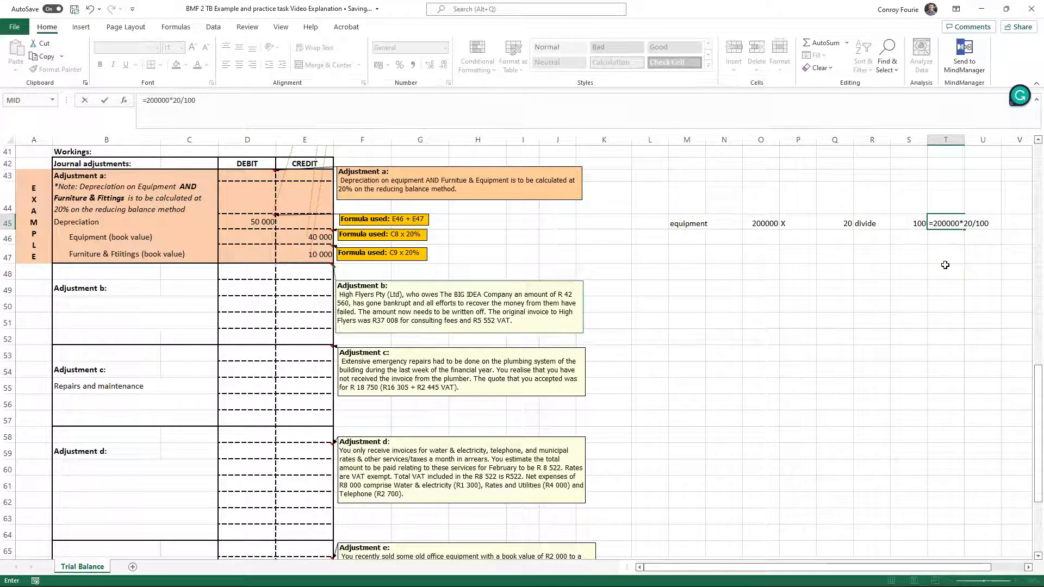
key(Return)
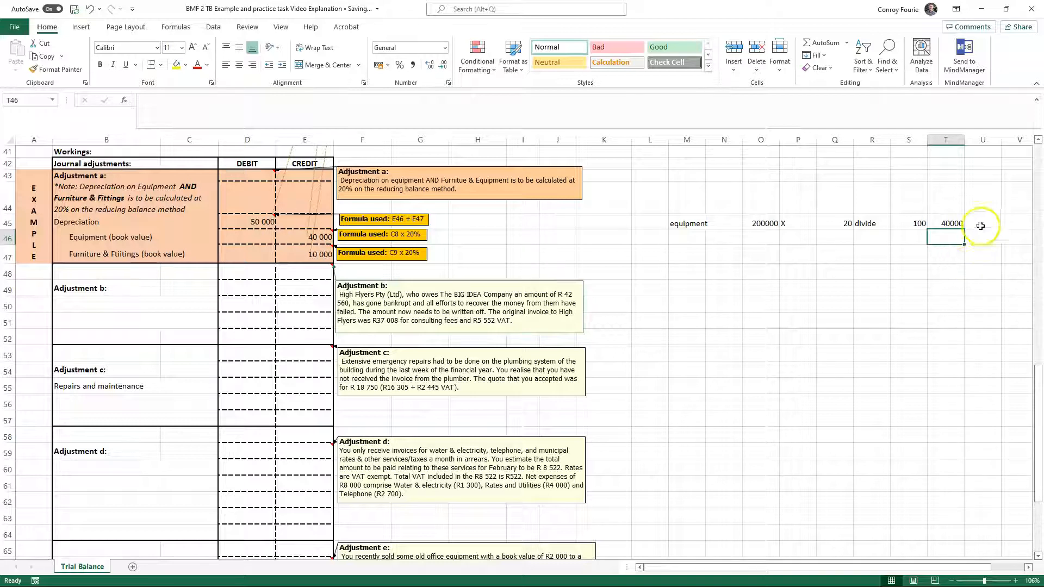
- Compare the equipment depreciation formula in T45 with the cost value in O45
click(949, 223)
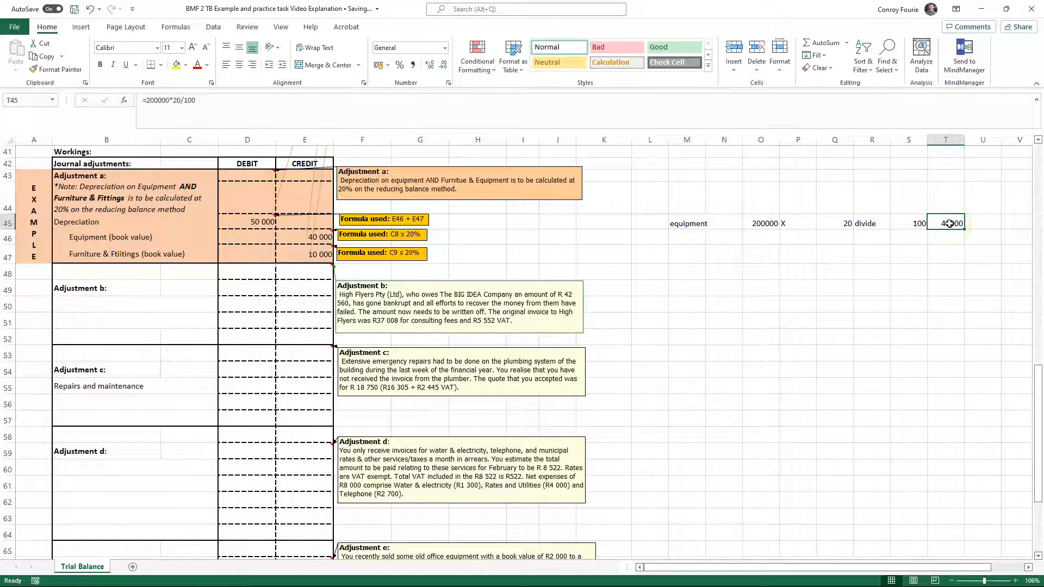
click(769, 224)
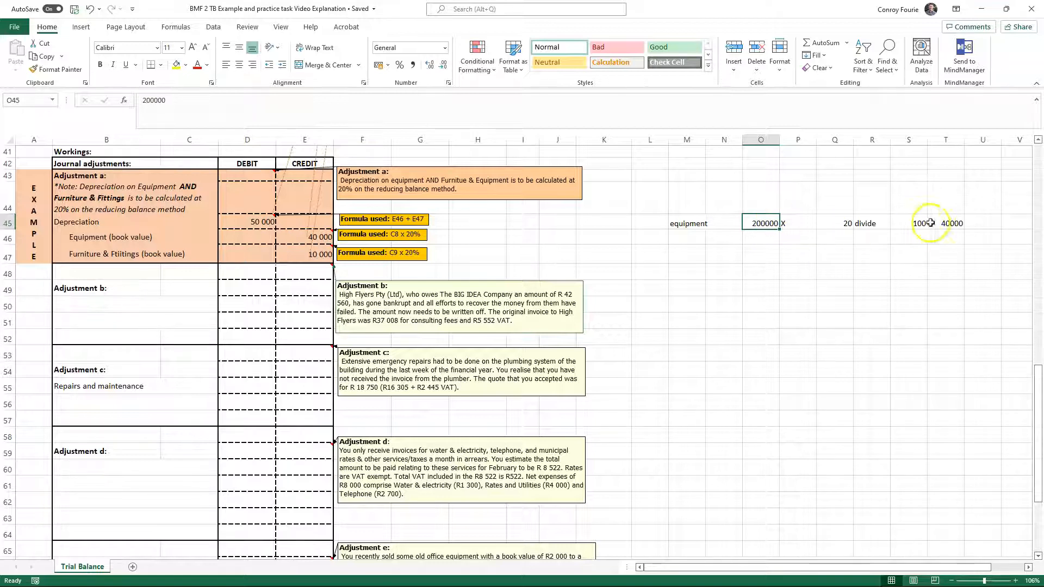
click(950, 221)
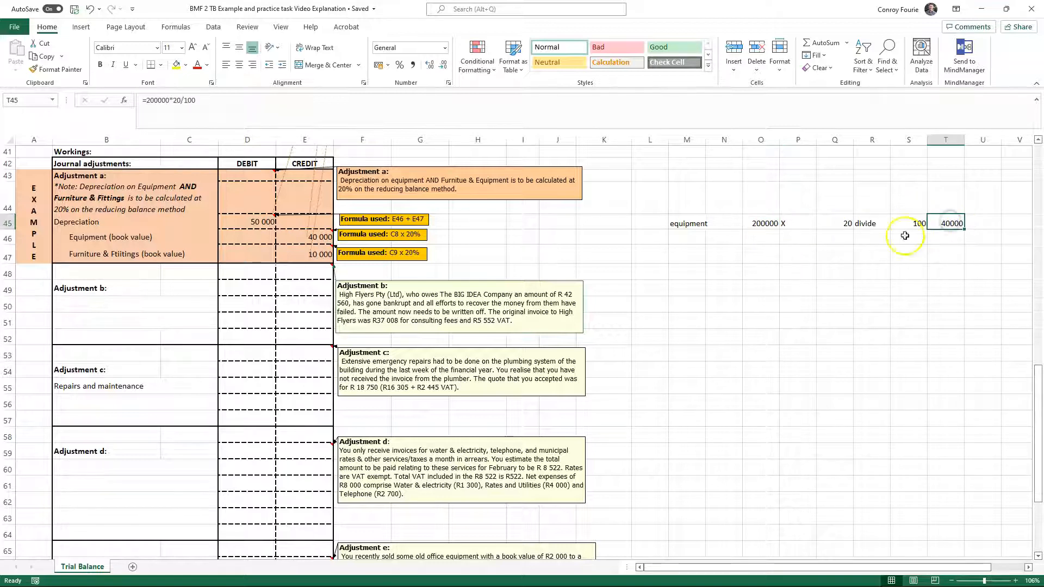
- Copy the depreciation working in O45:T45 and paste it two rows below, starting at O47
click(763, 224)
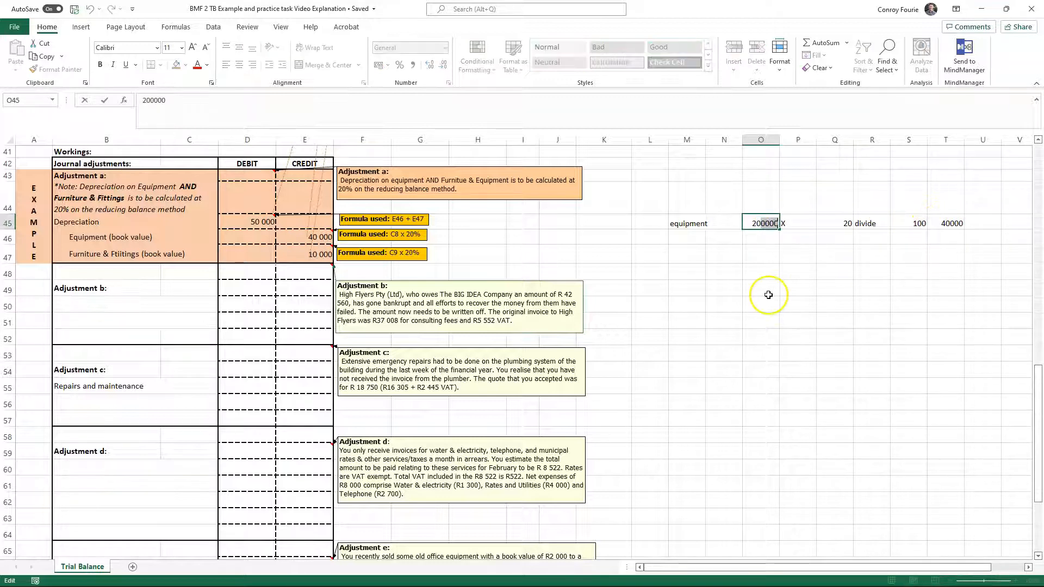
drag(764, 224, 937, 221)
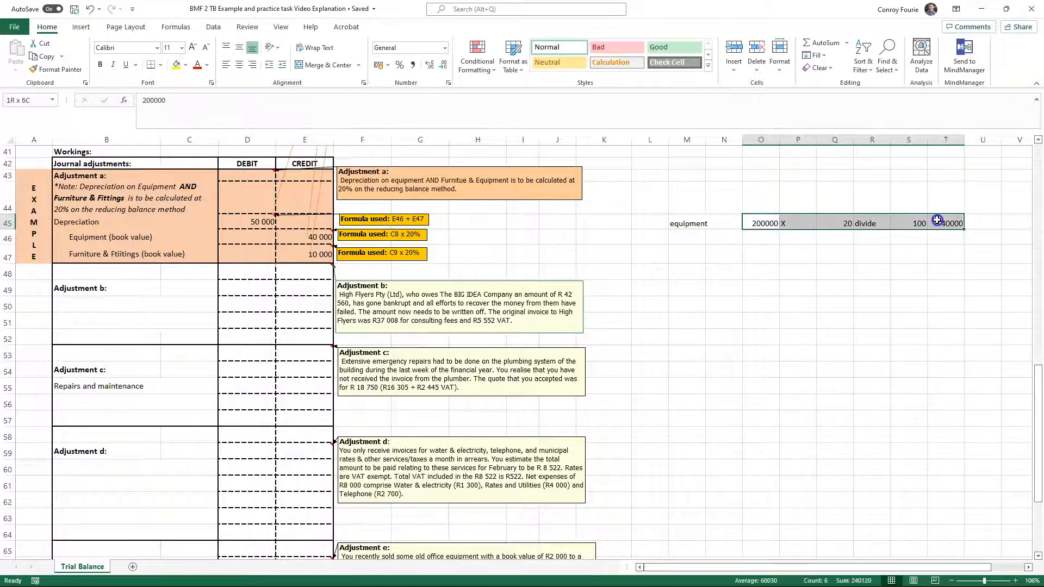
click(42, 56)
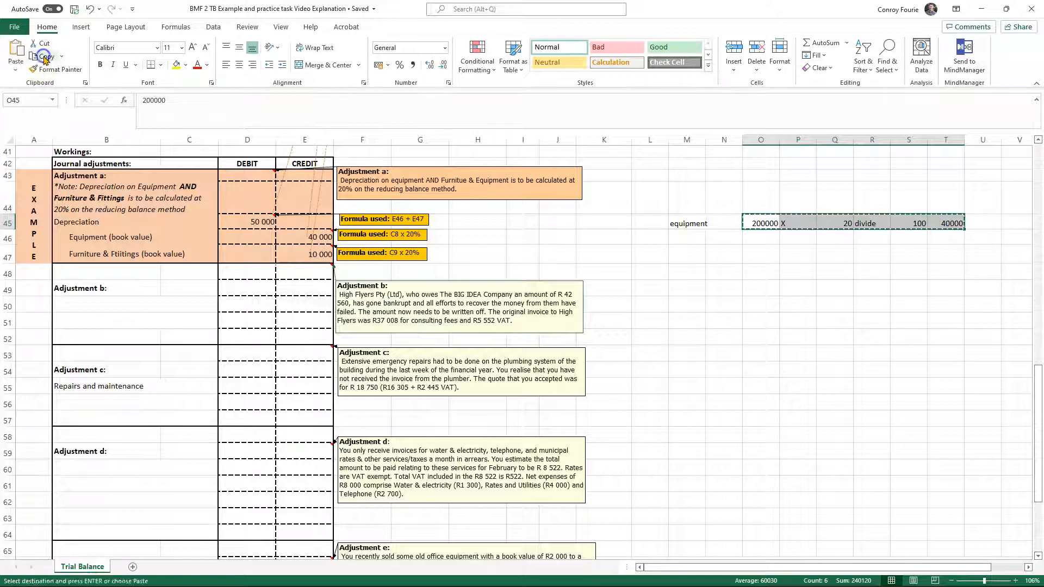
click(766, 254)
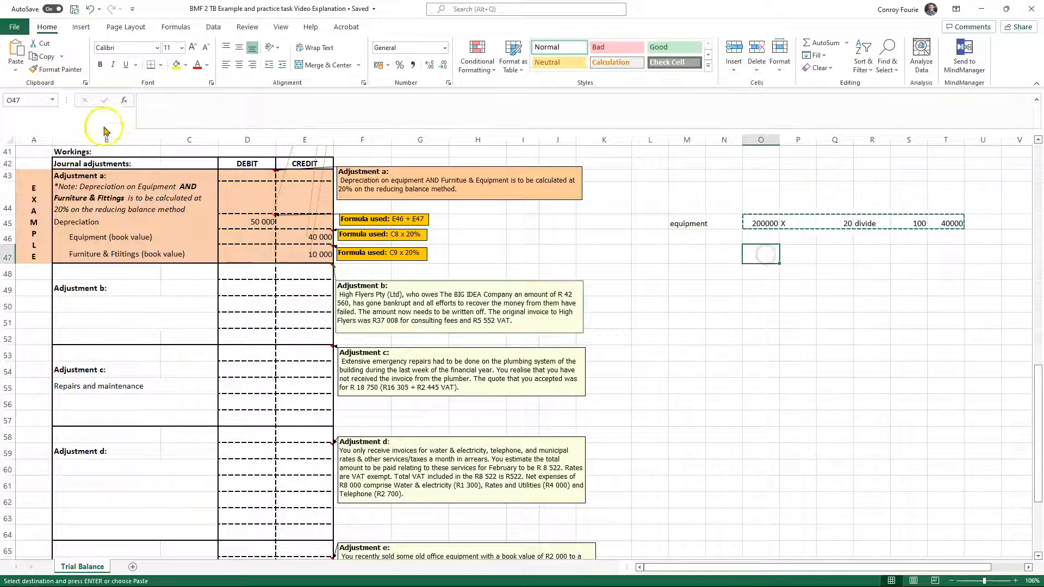
click(18, 49)
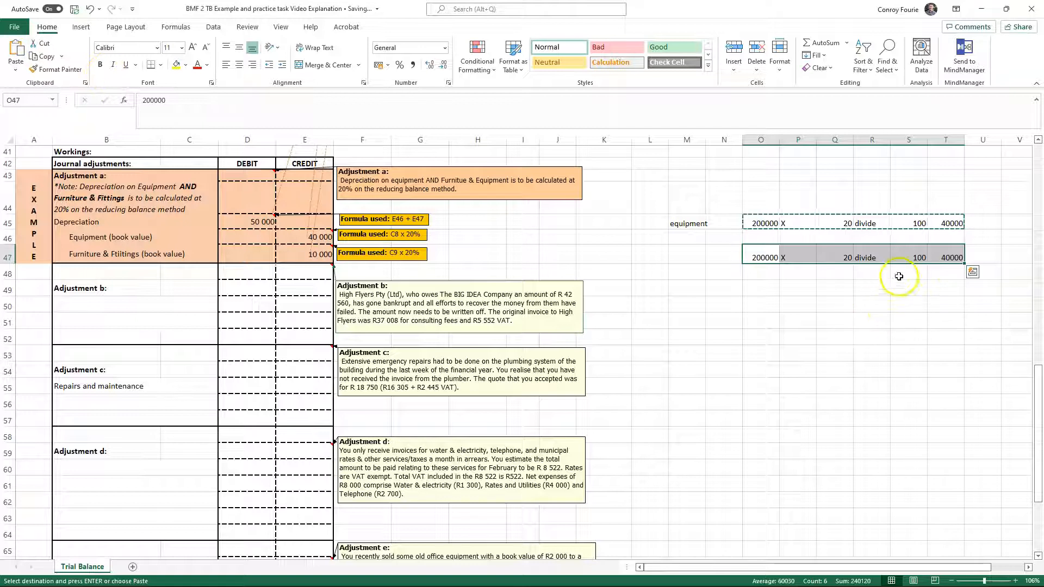
click(957, 258)
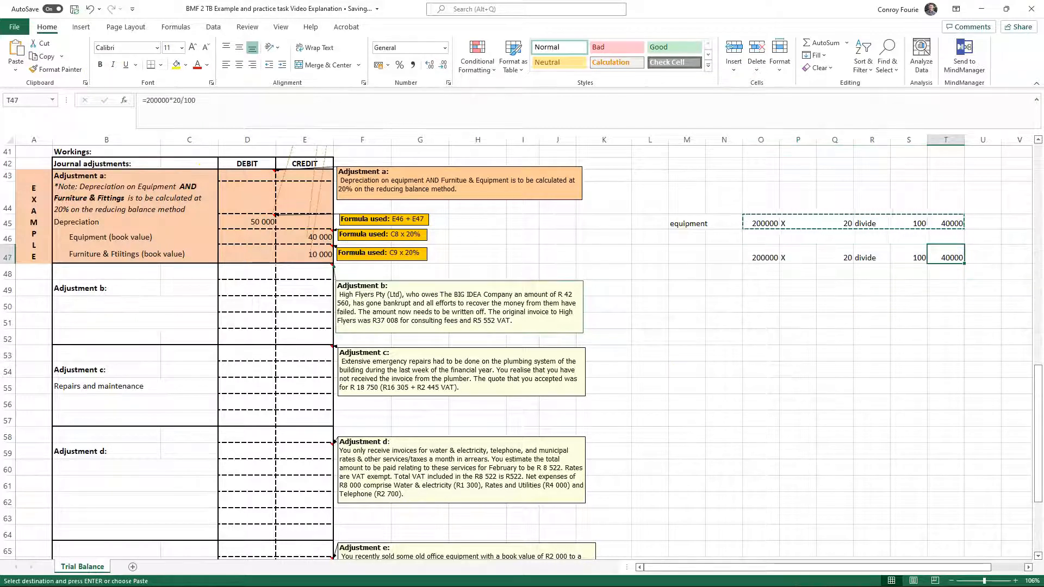
key(super)
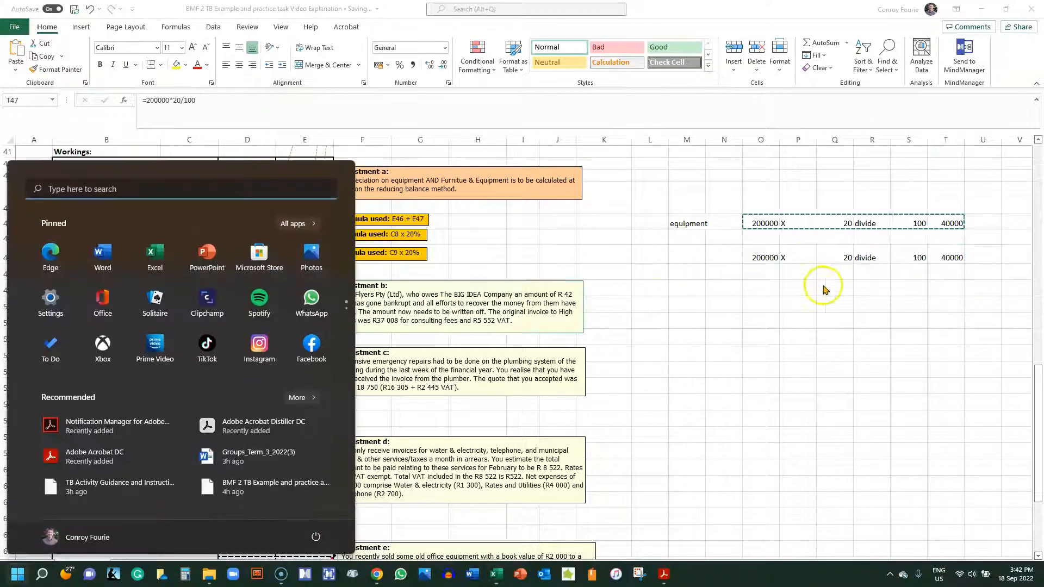
key(super)
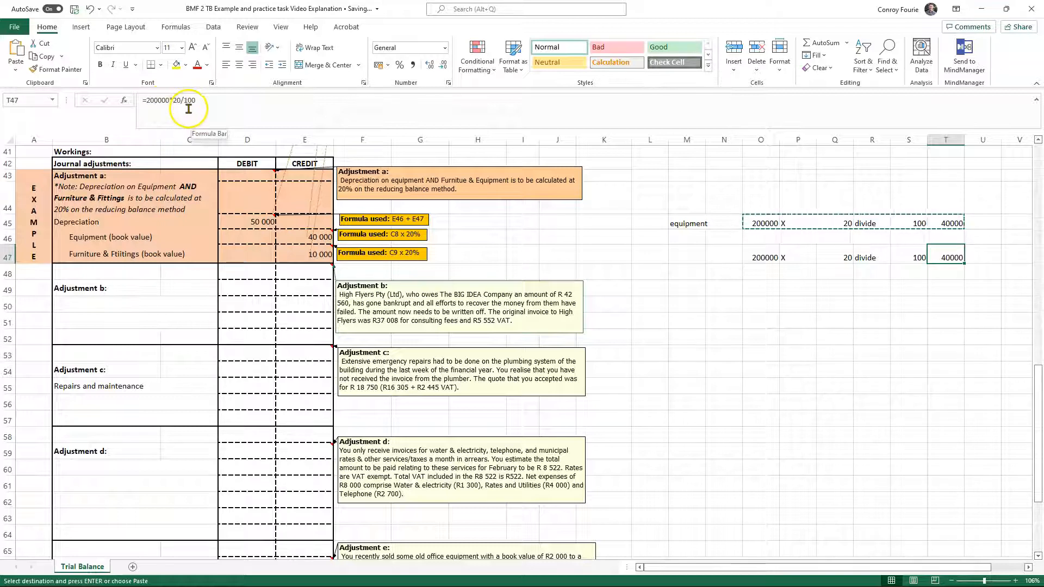
click(147, 100)
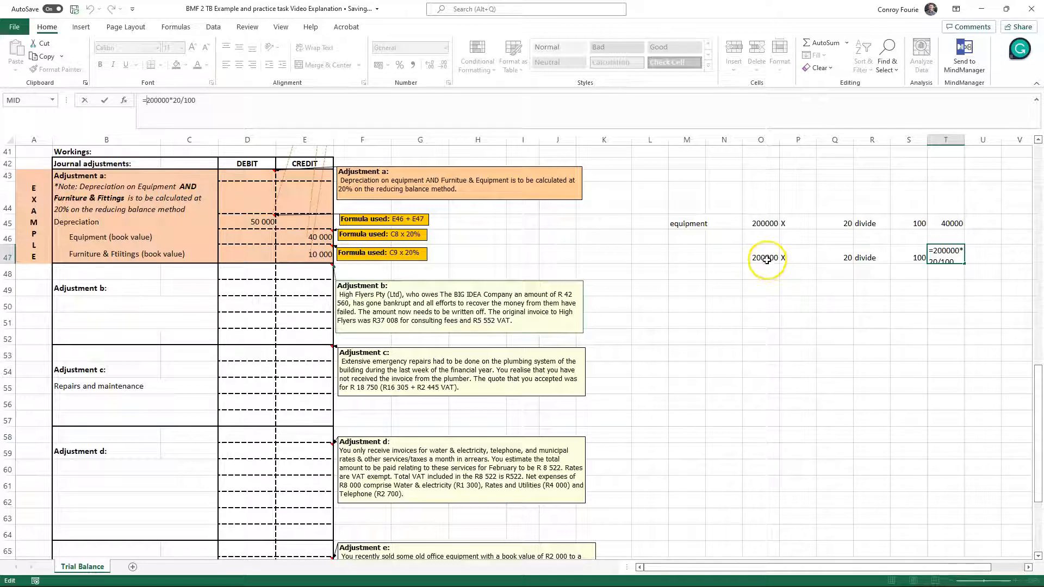
click(764, 304)
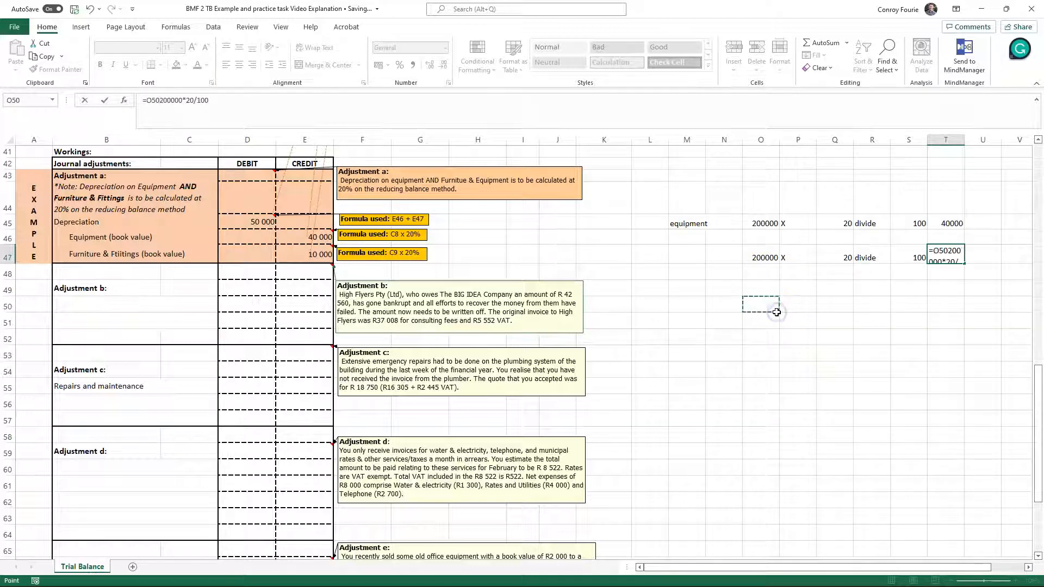
key(Escape)
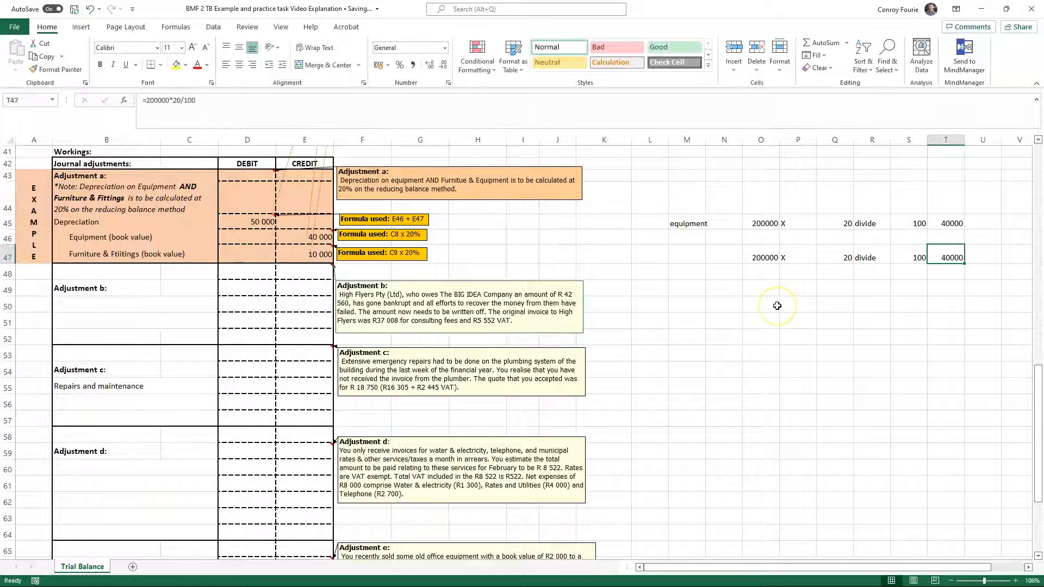
- Change the copied depreciation formula in T47 to =O47*20/100 so that it refers to the value cell
click(767, 258)
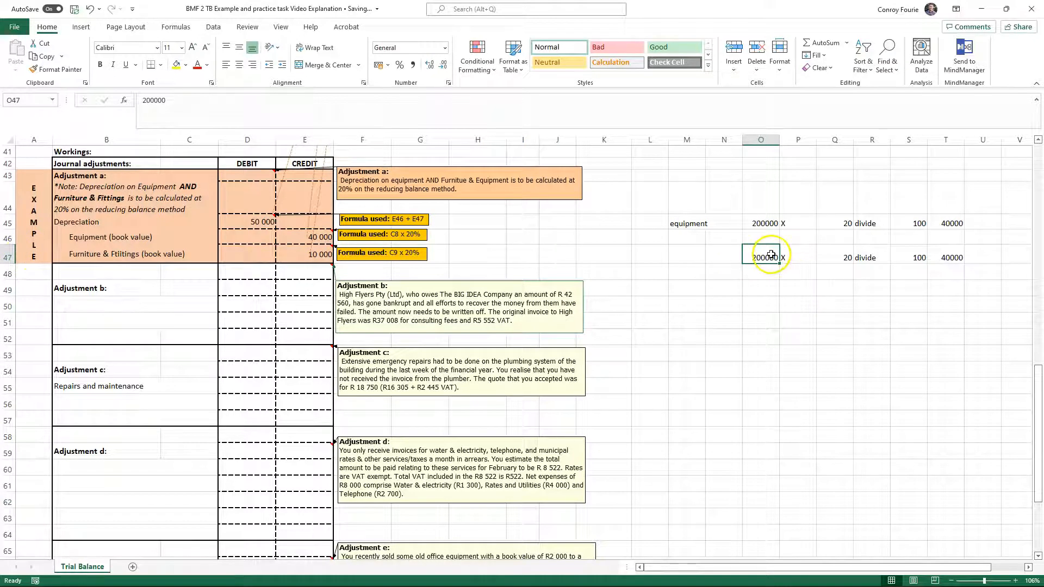
click(9, 100)
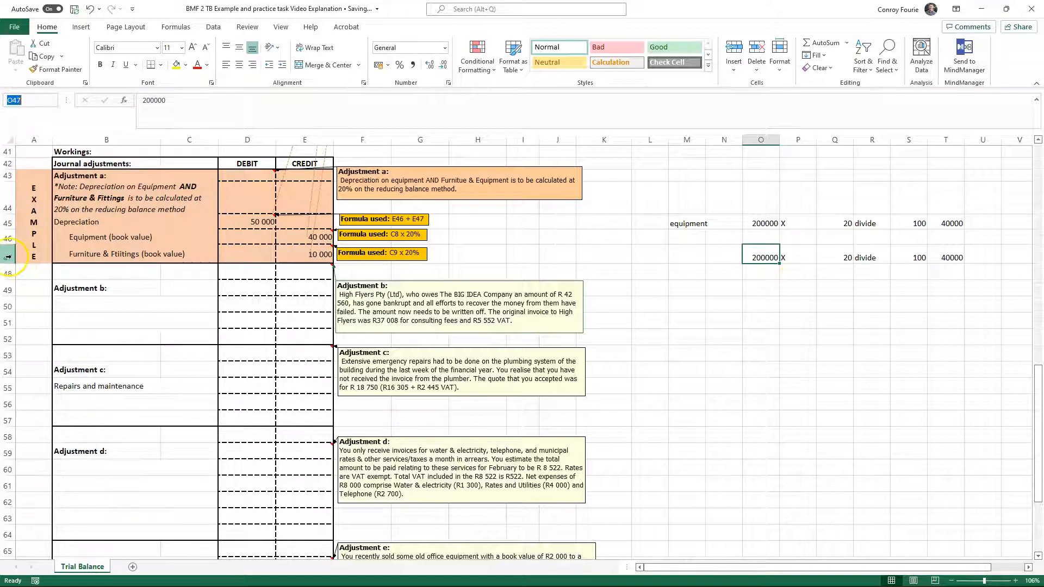
click(766, 257)
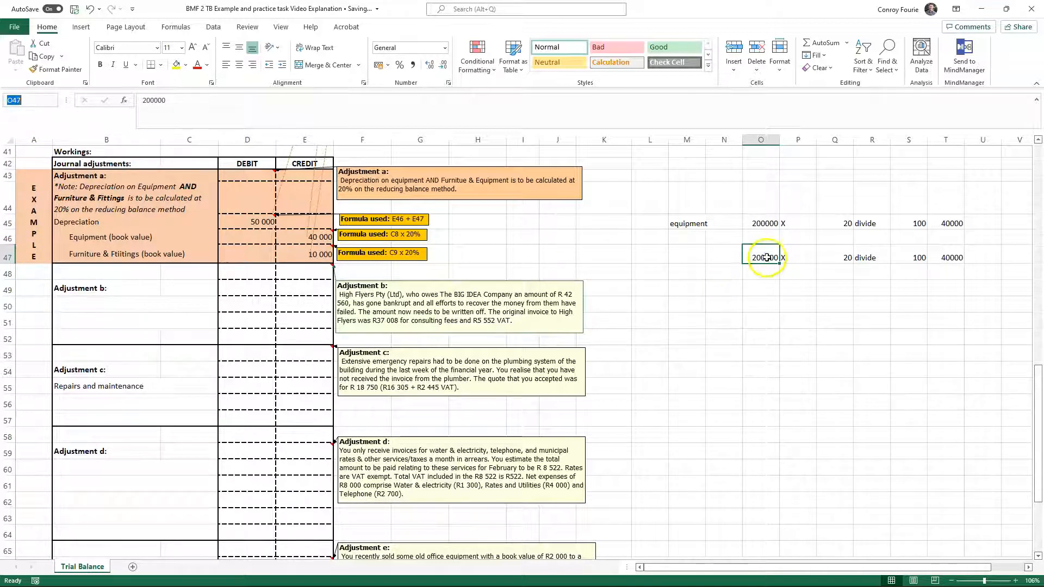
click(951, 257)
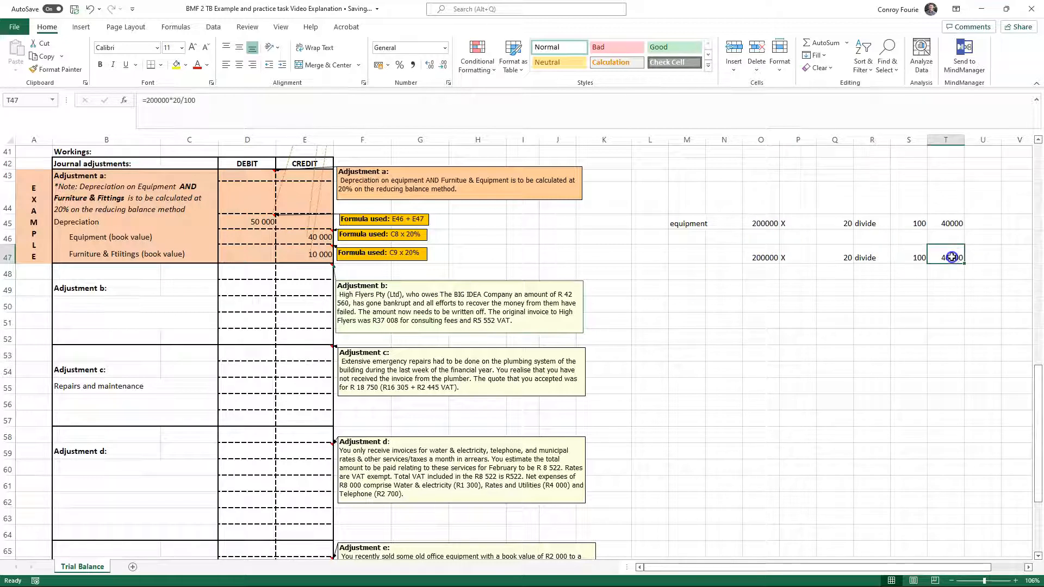
click(145, 101)
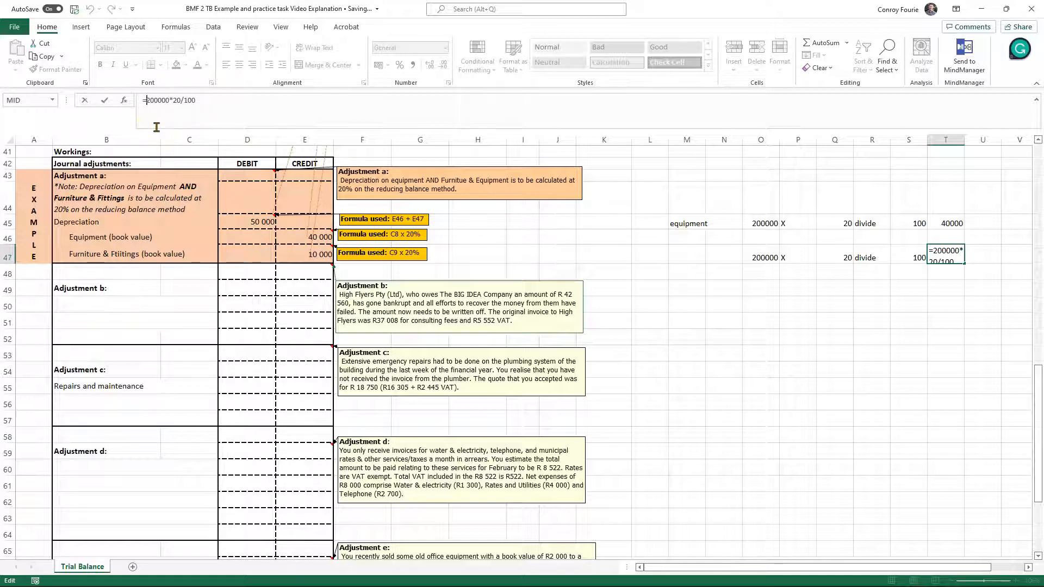
text(O)
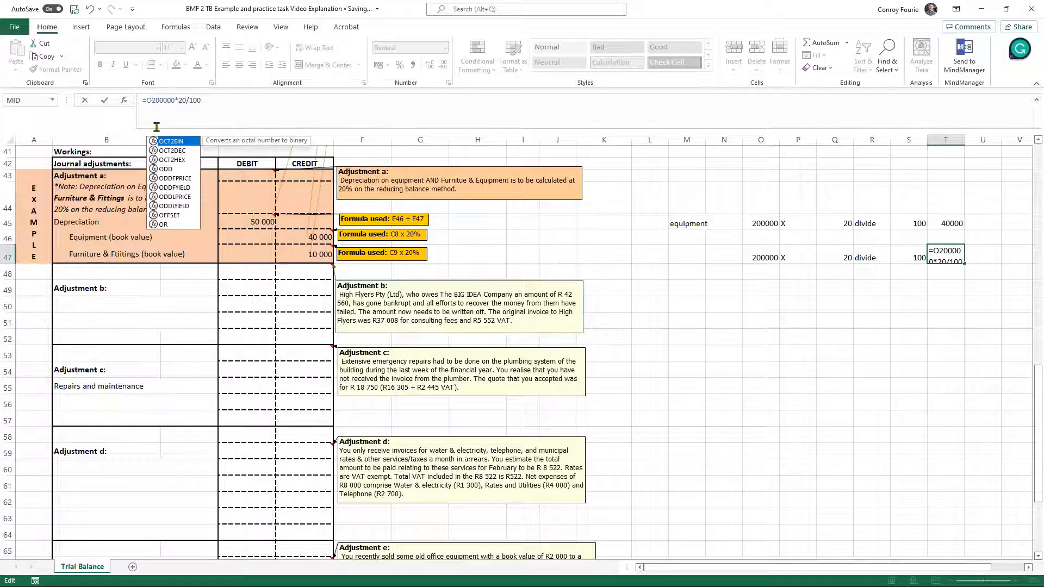
text(47)
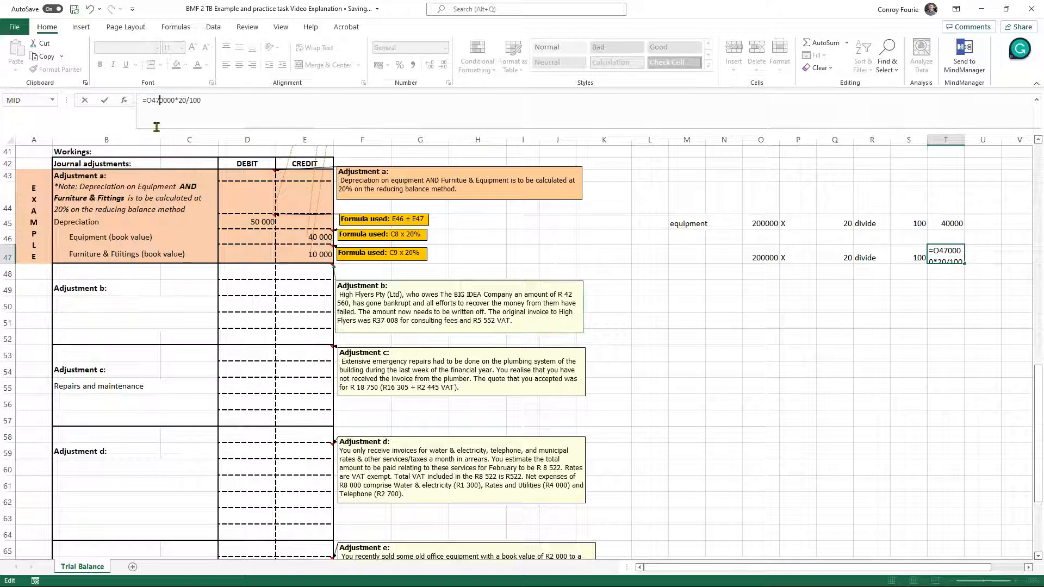
key(Delete)
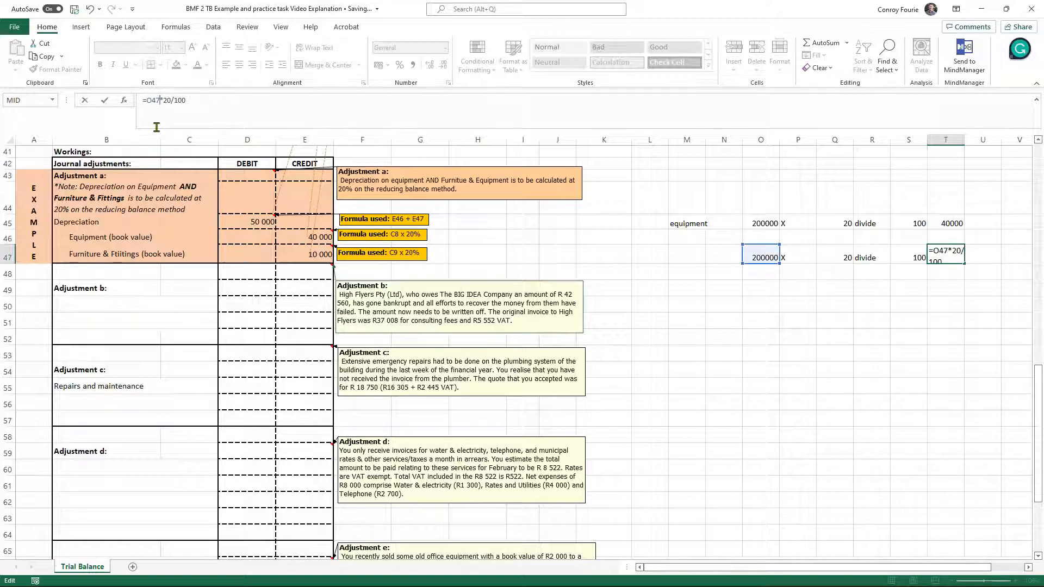
key(Return)
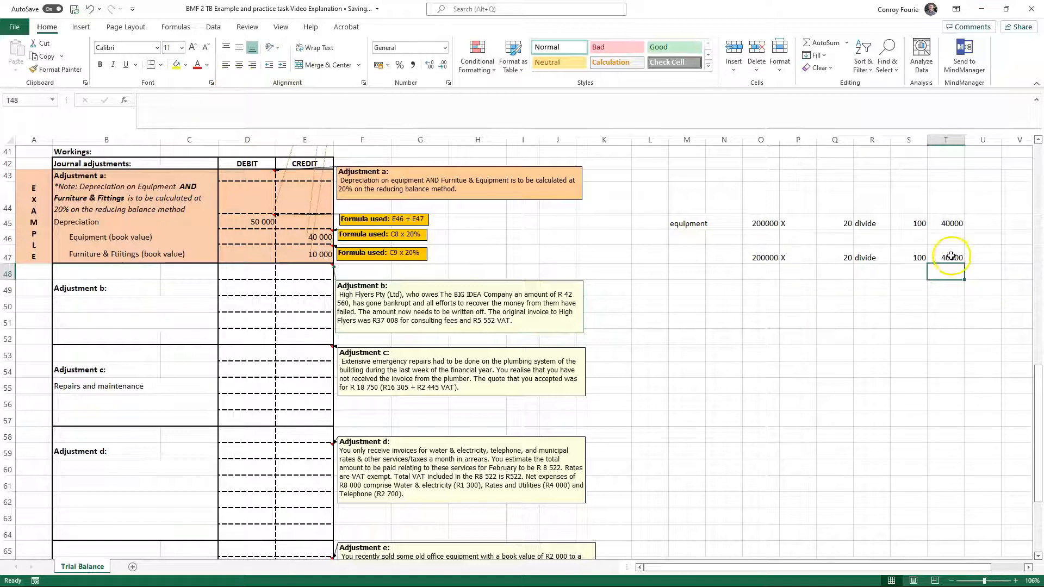
- Set the equipment value in O47 to 180000 and check the linked depreciation calculation in T47
click(764, 256)
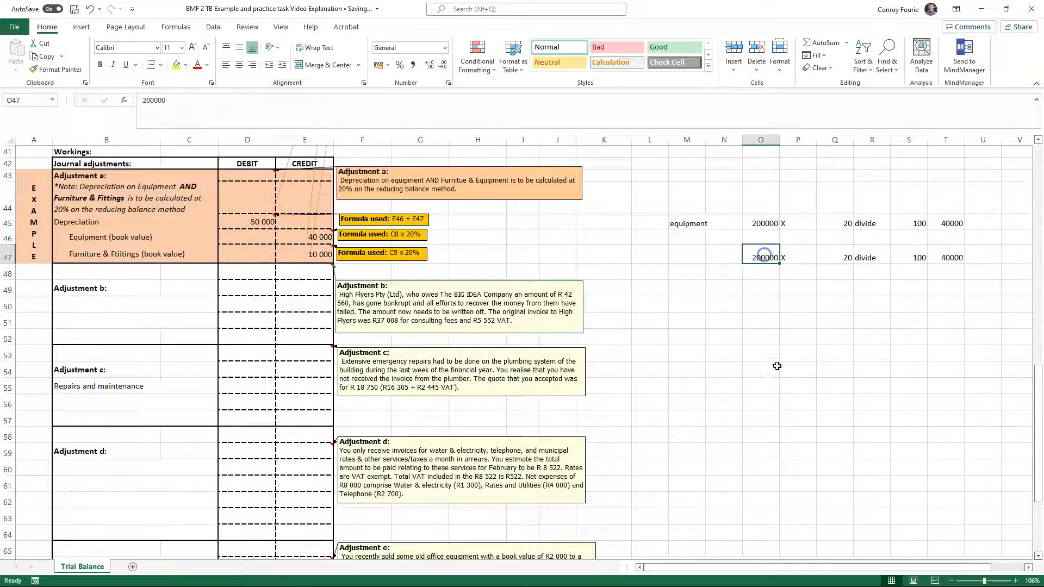
text(18)
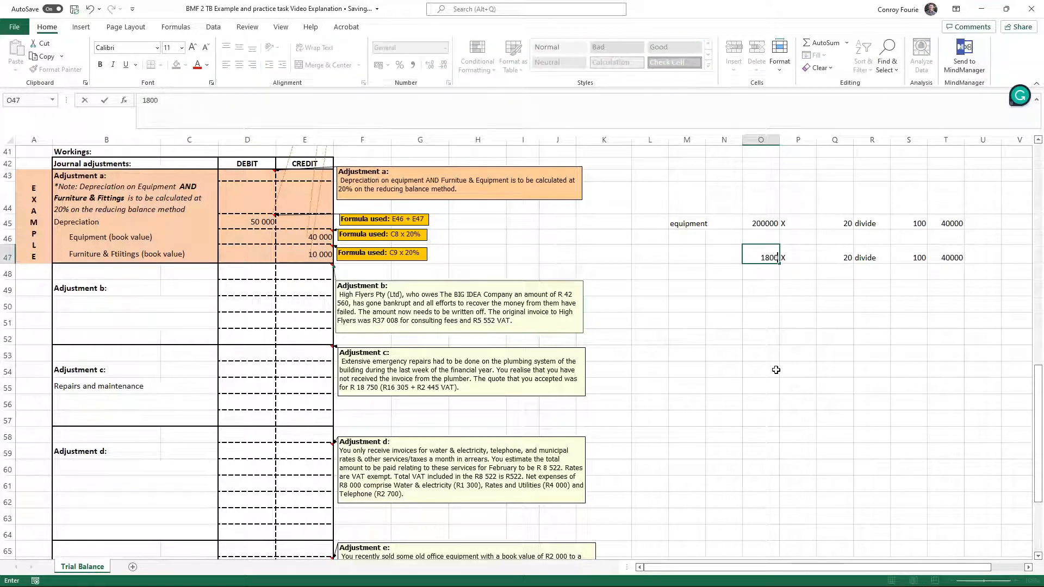
key(Return)
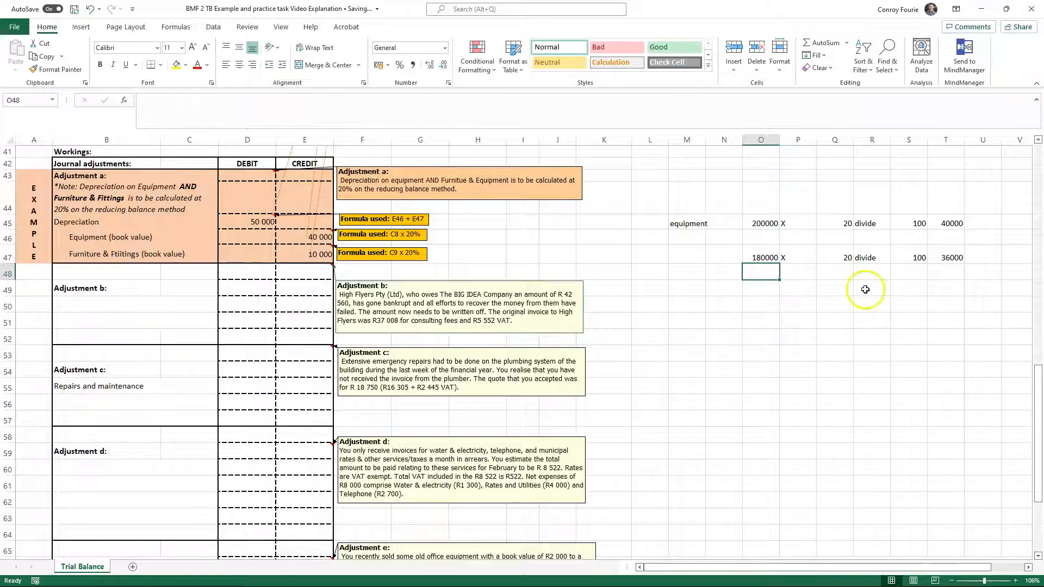
click(949, 258)
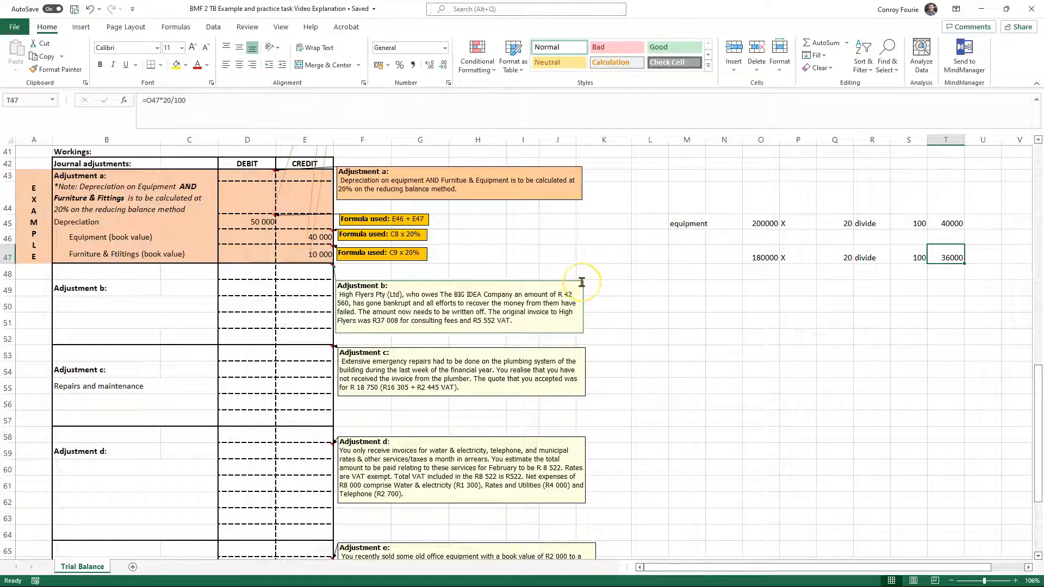
click(865, 367)
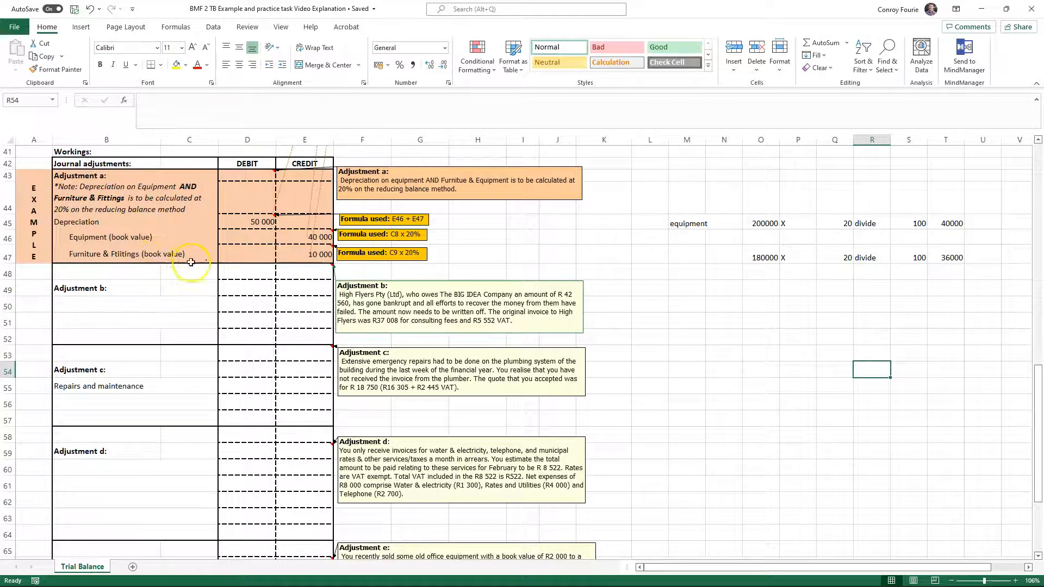
- Examine the depreciation debit and the equipment and furniture credits under Adjustment a, including the formulas behind them
click(314, 255)
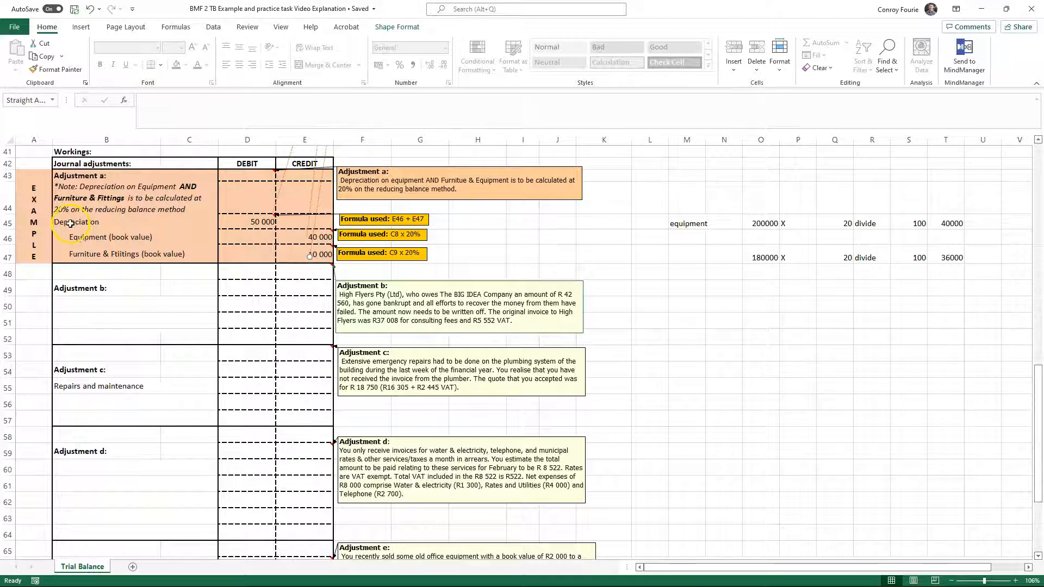
click(71, 224)
click(265, 222)
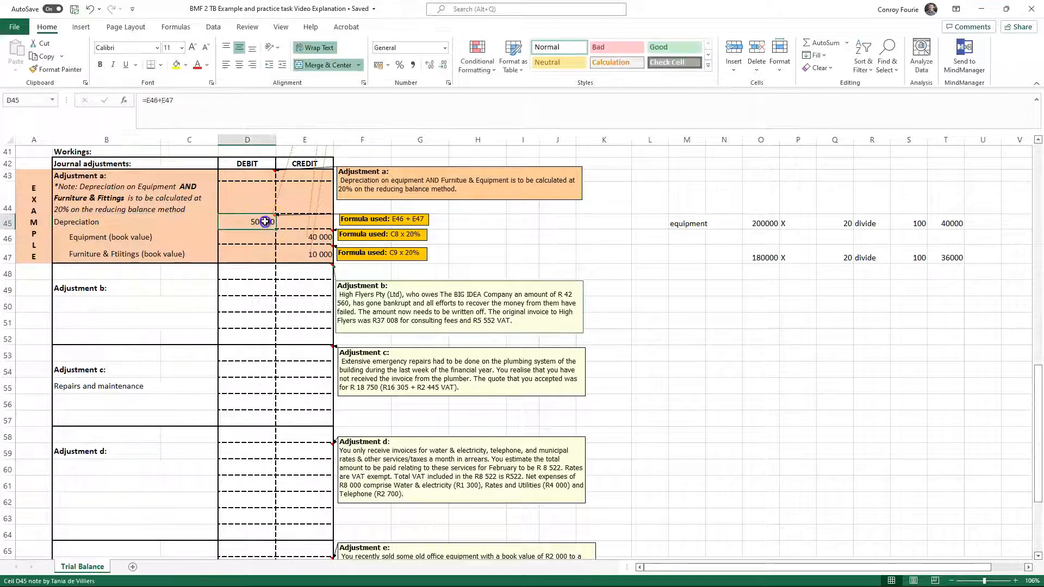
click(140, 238)
click(309, 242)
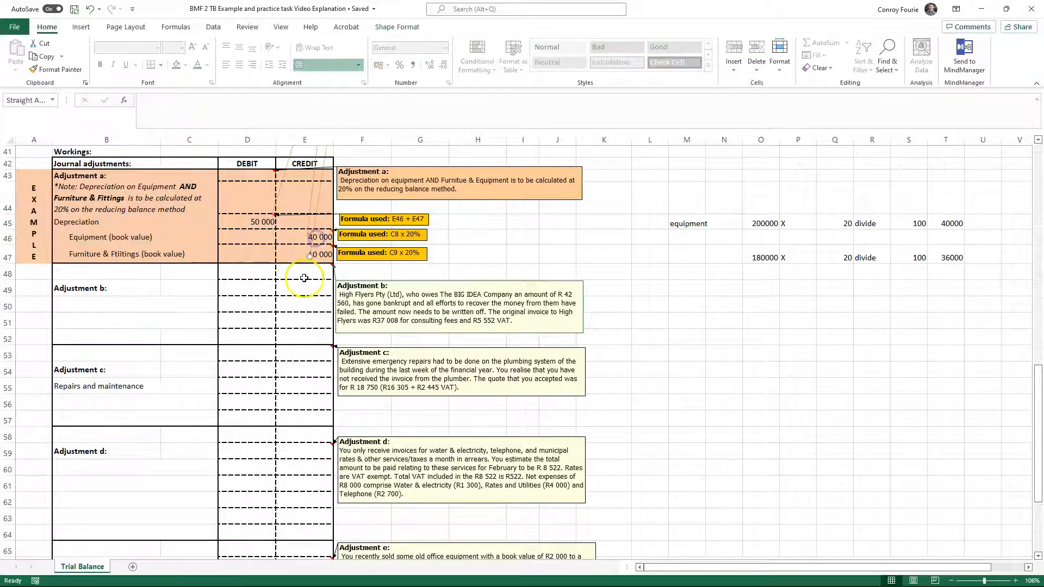
click(170, 254)
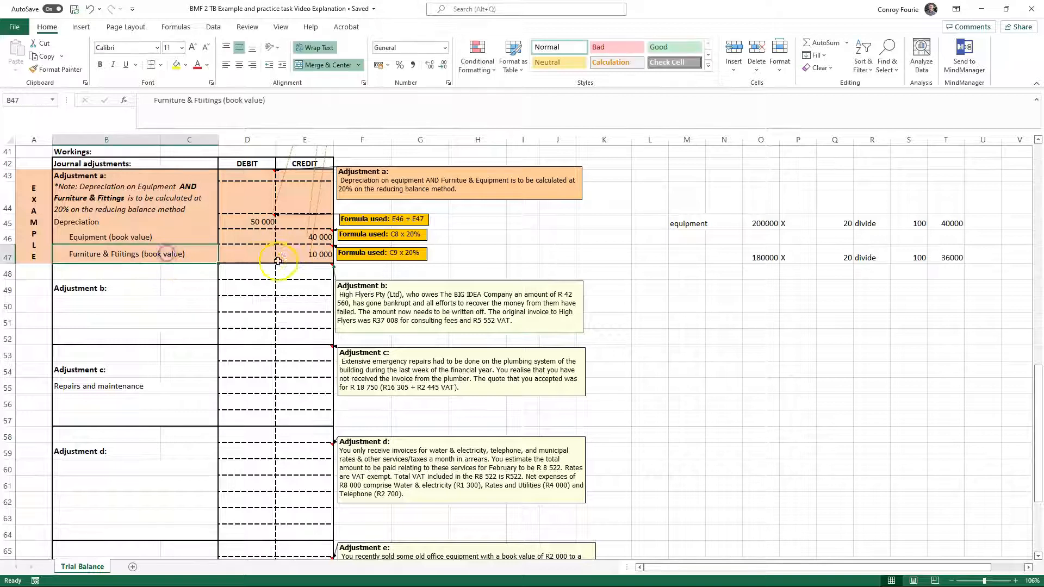
click(325, 257)
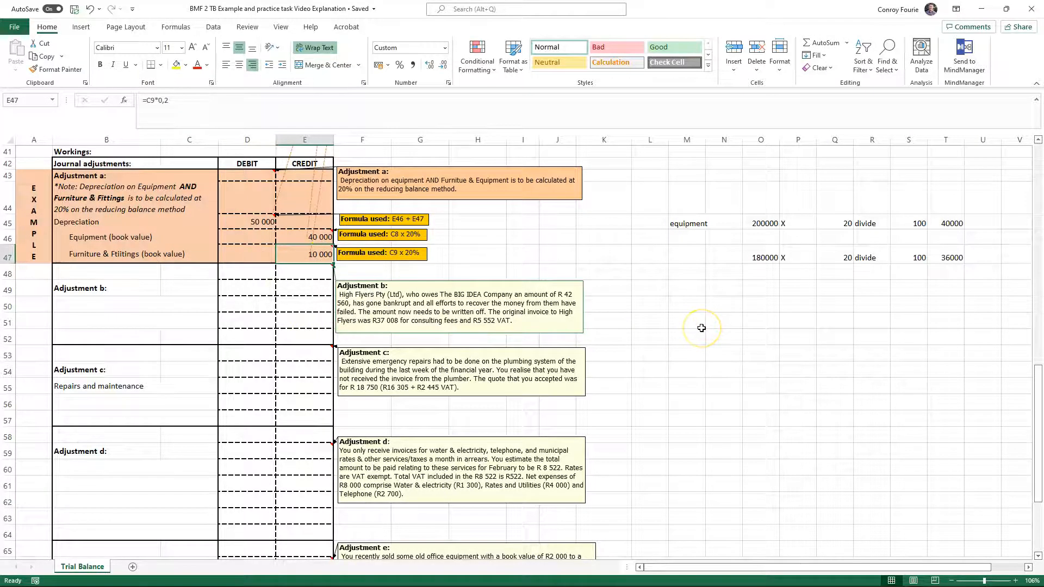
scroll(435, 299, up, 2)
scroll(303, 280, down, 2)
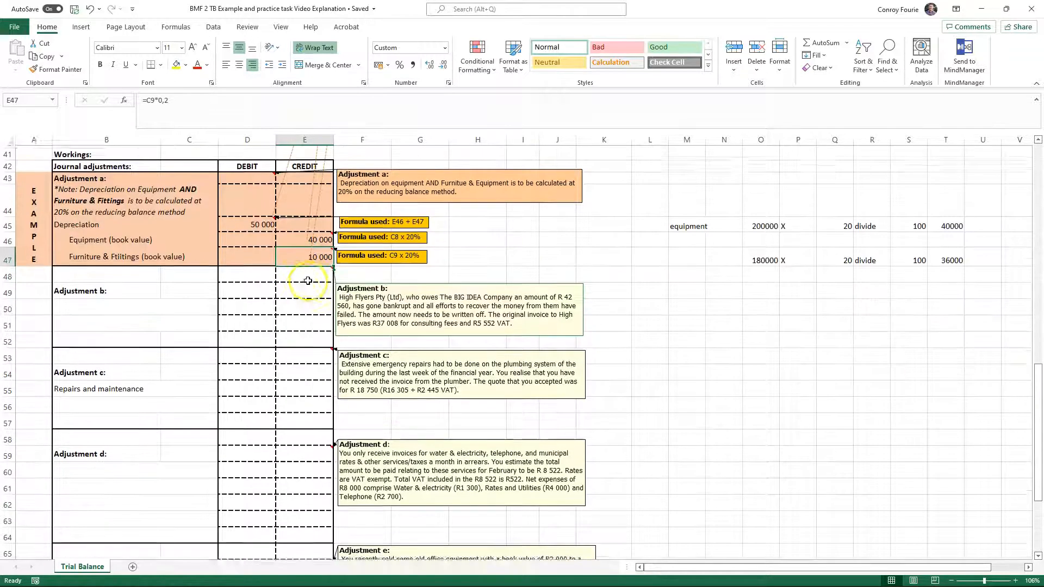
click(263, 222)
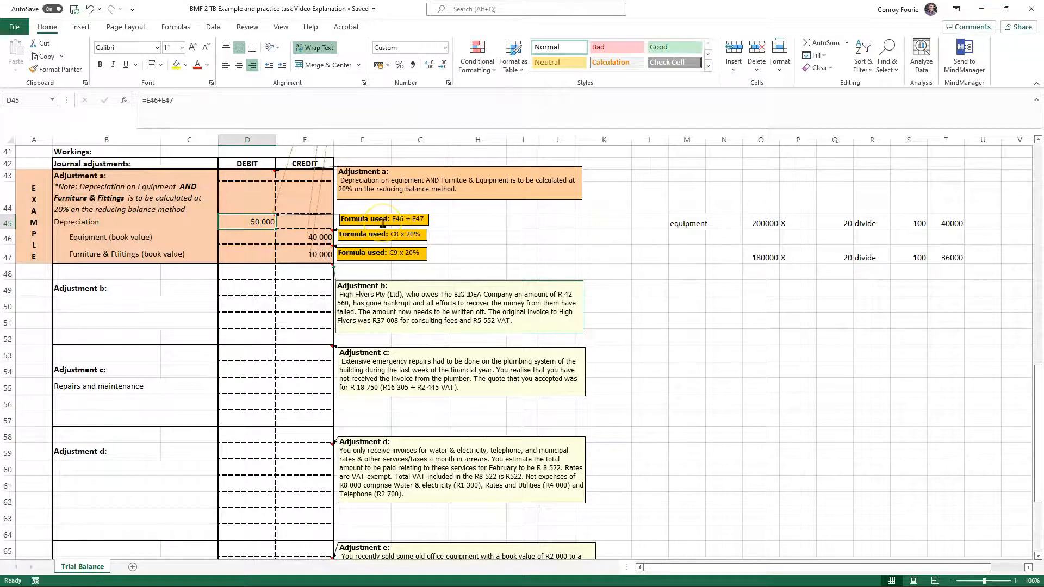
- Trace Adjustment a's depreciation into the trial balance's Depreciation row, checking the entries in E32 and G32
scroll(382, 223, up, 13)
scroll(383, 223, down, 7)
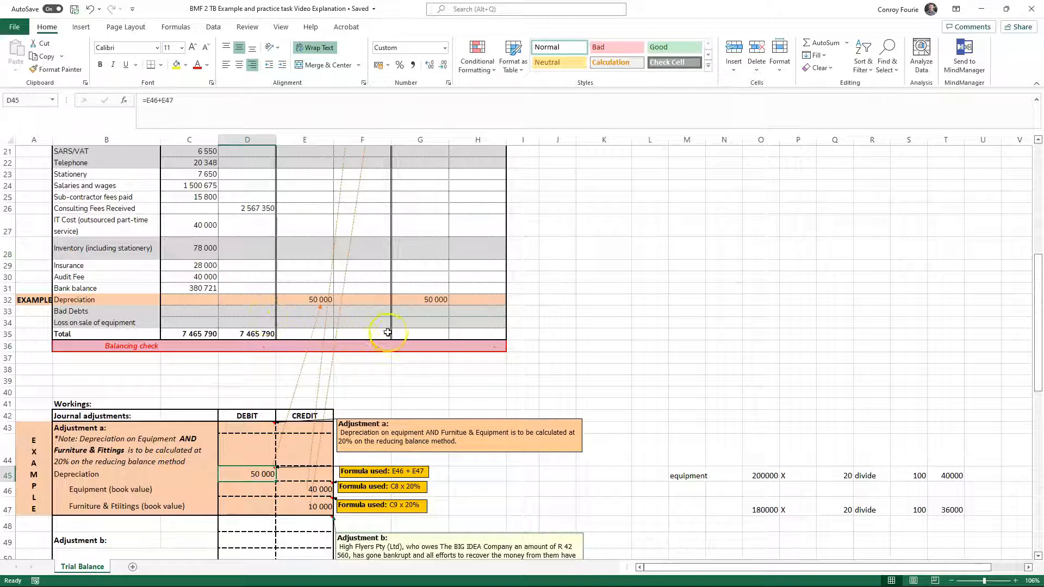
click(316, 300)
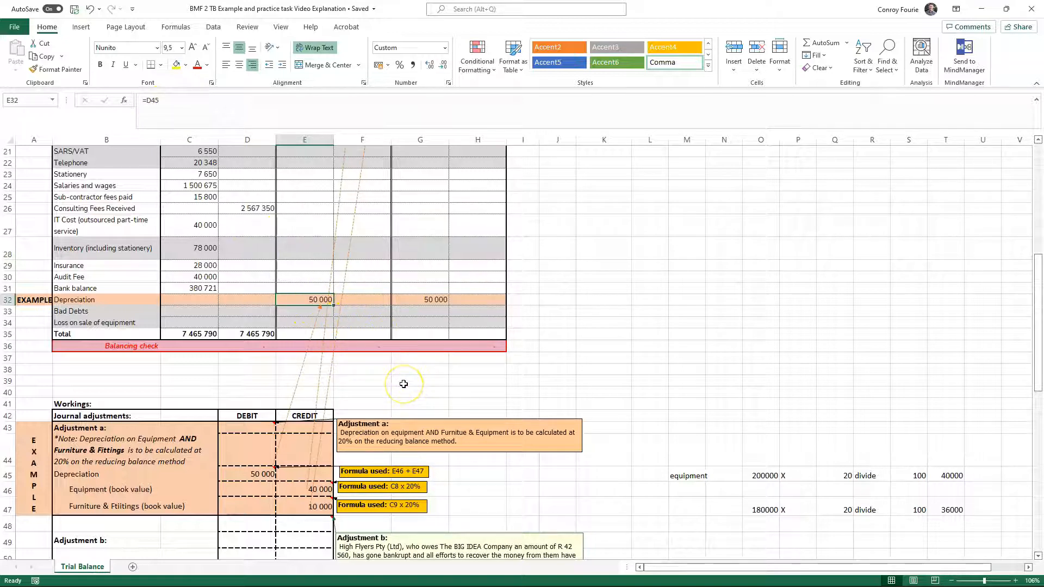
click(442, 299)
click(483, 380)
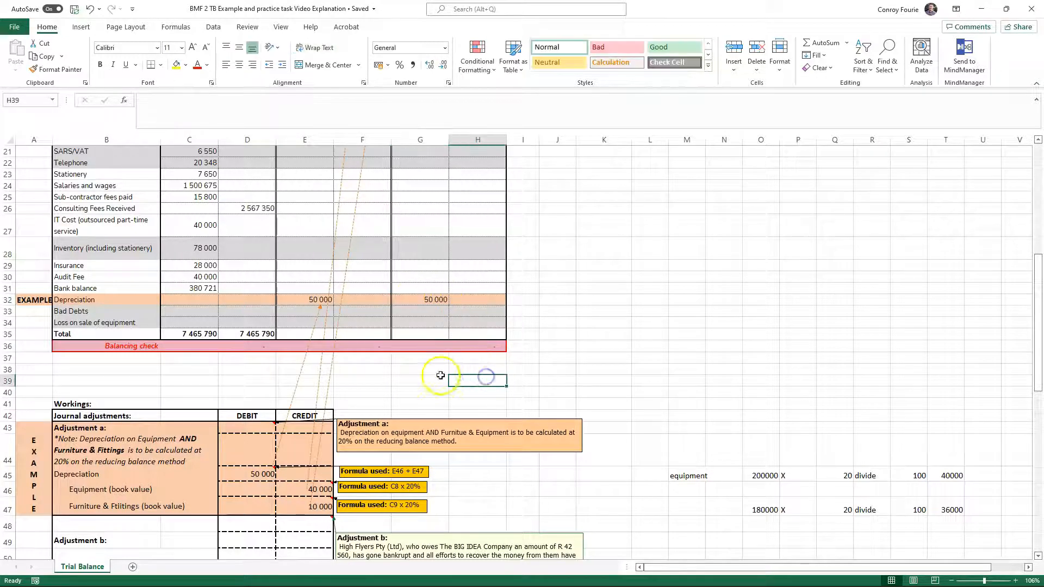
- Read the Adjustment b note on the High Flyers debt, its consulting fees and its VAT portion
scroll(336, 352, up, 2)
scroll(336, 353, down, 9)
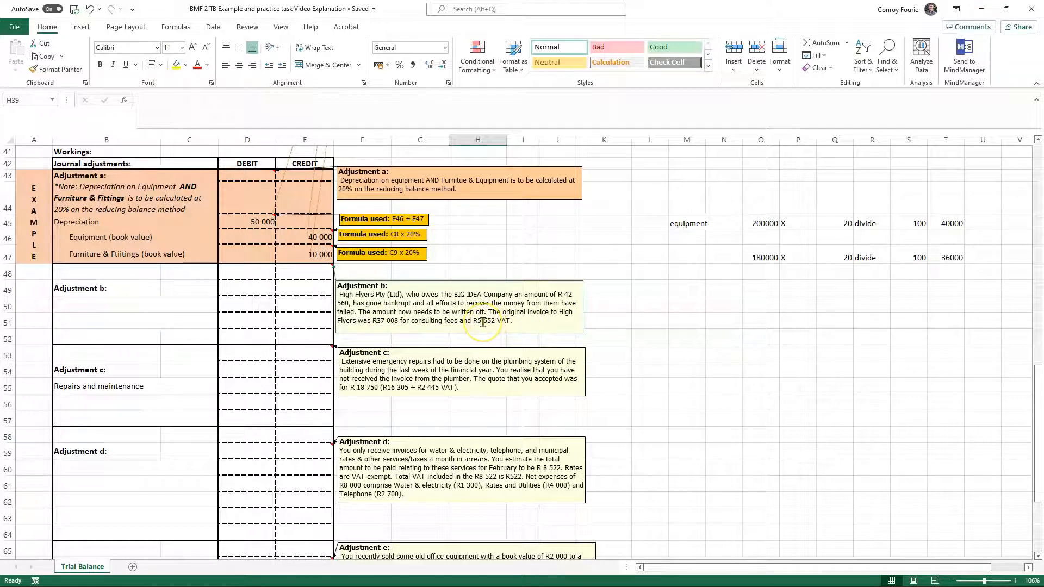
click(385, 322)
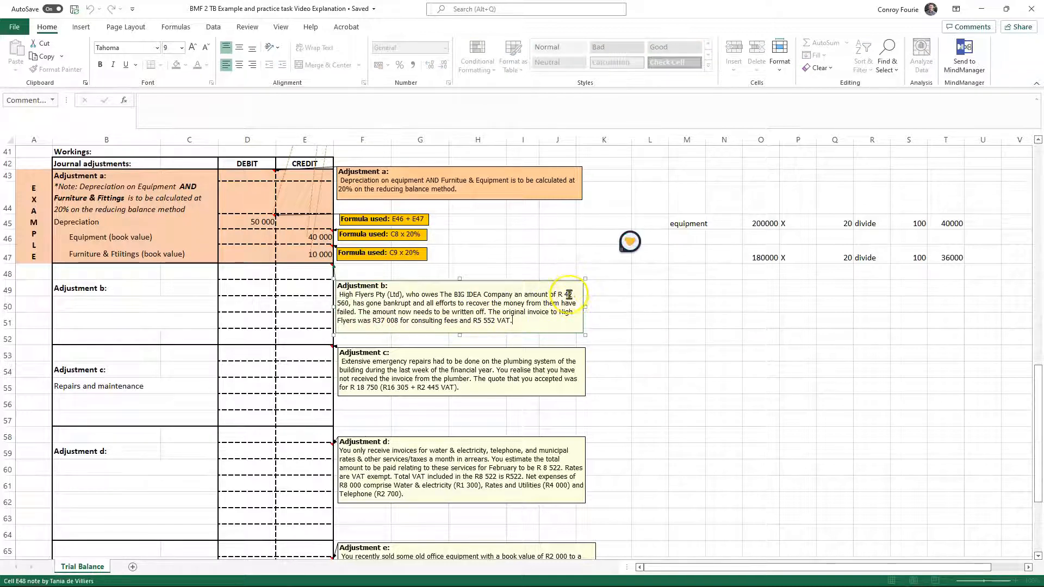
click(644, 347)
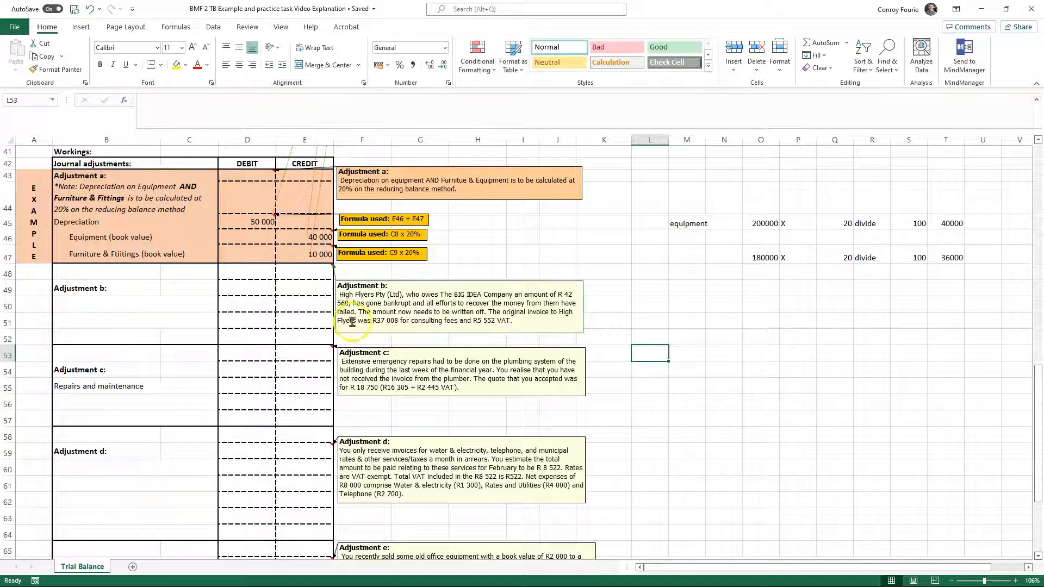
- Under Adjustment b, enter the account Bad Debts in B50 with a debit of 37008 in D50
click(92, 301)
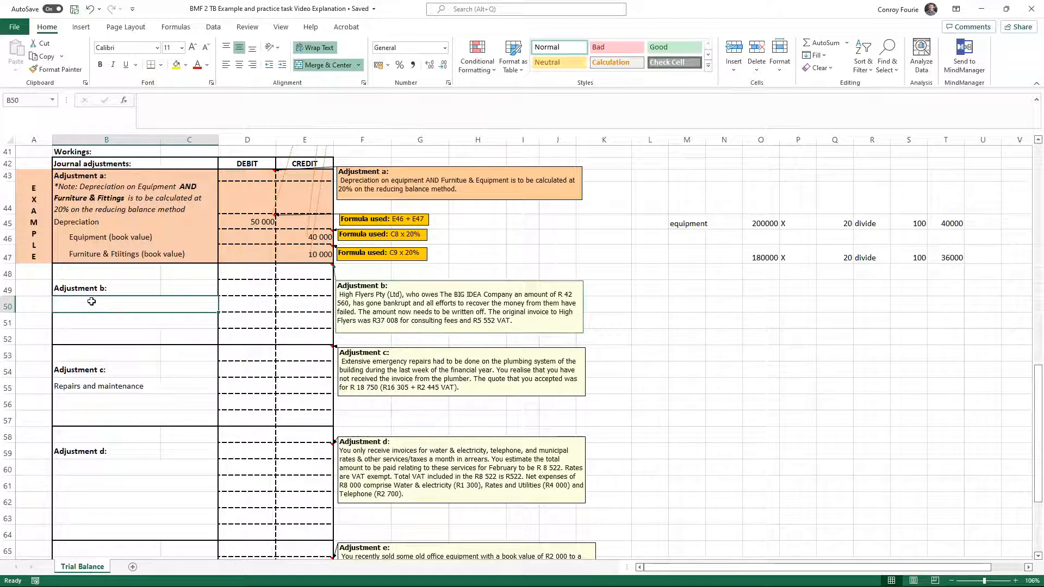
text(Bad Debts)
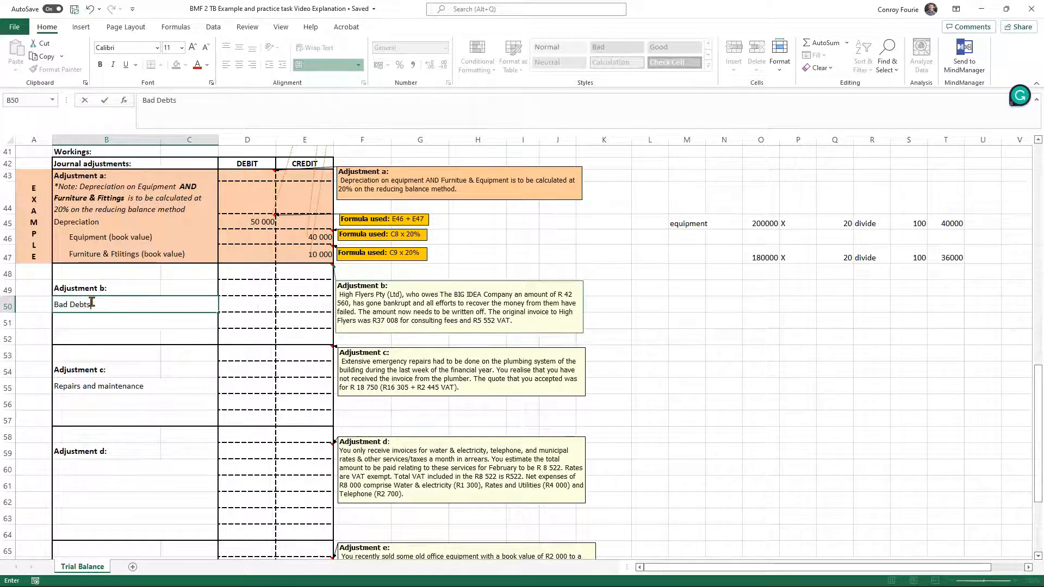
click(246, 305)
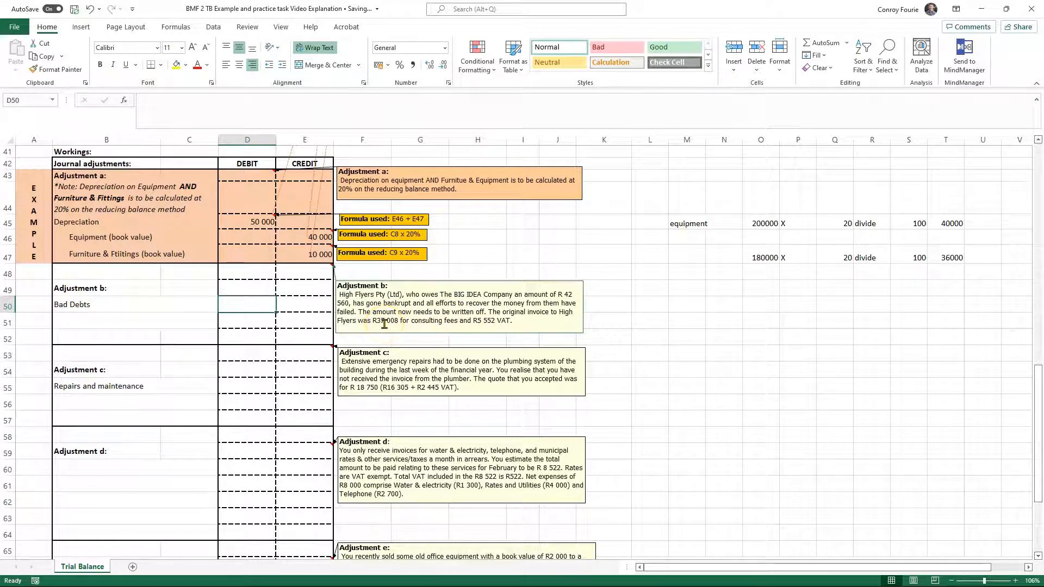
click(233, 305)
text(37008)
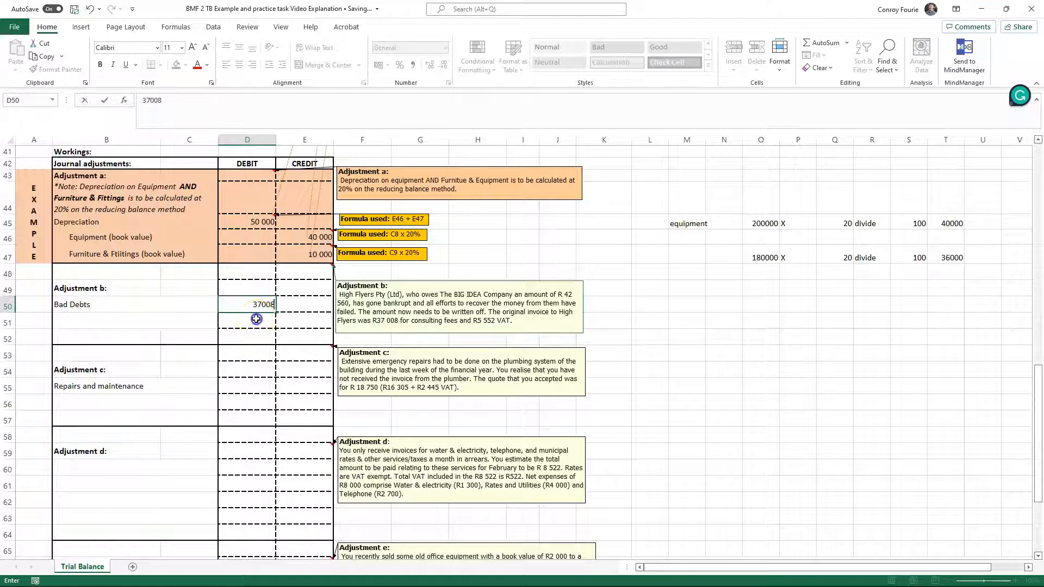
click(256, 319)
- Add a VAT line in B51 below Bad Debts with a debit of 5552 in D51
click(90, 323)
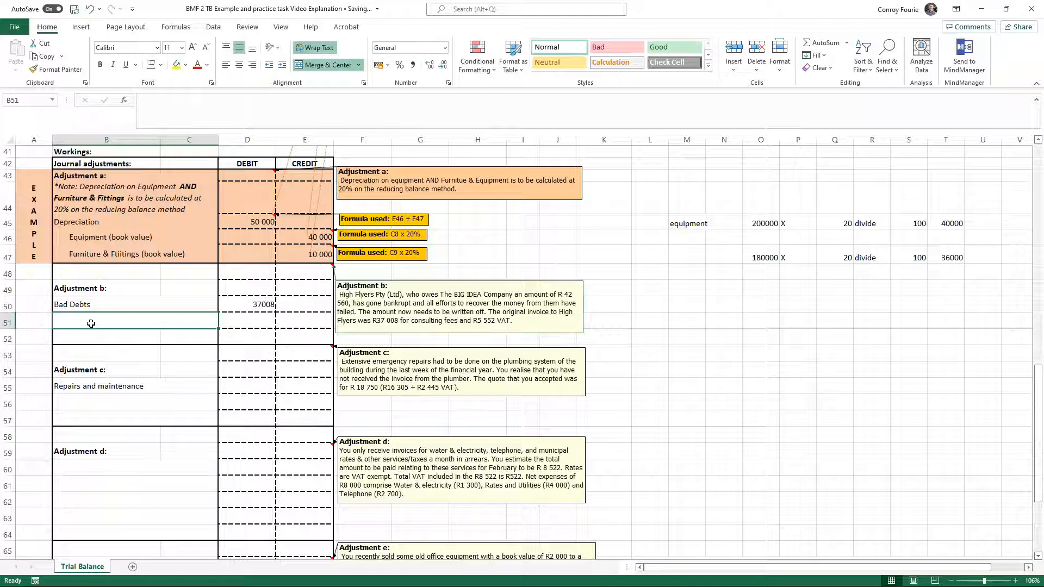
text(VAT)
click(262, 320)
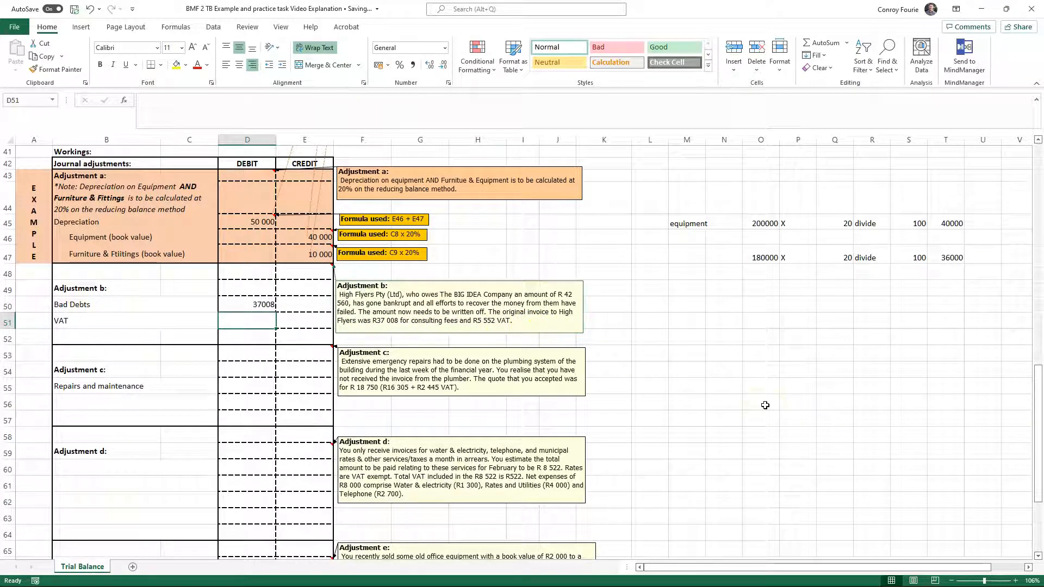
text(5552)
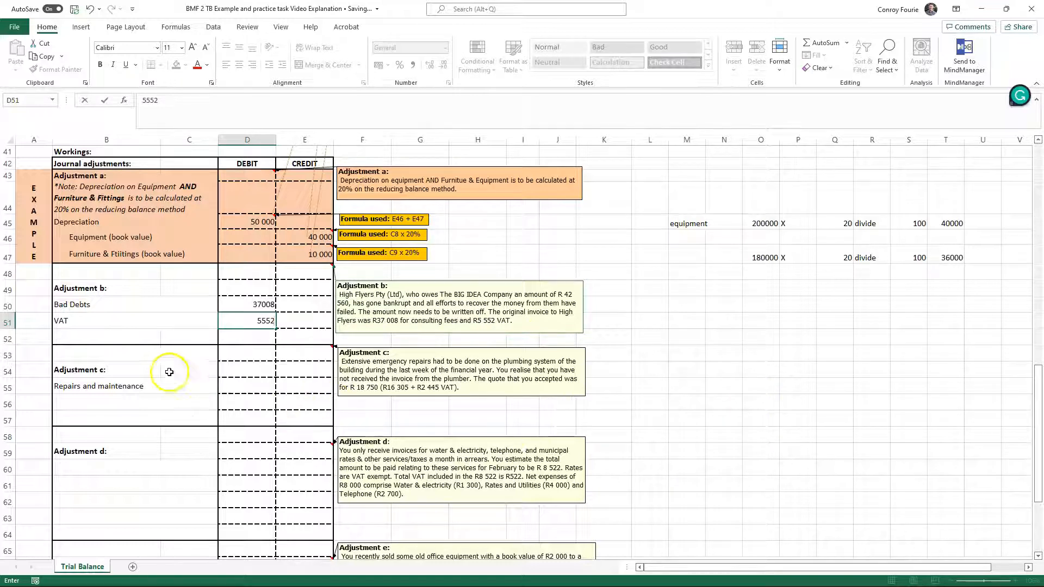
- Enter Debtors in B52 below VAT and indent it one level to mark it as the credit account
click(69, 335)
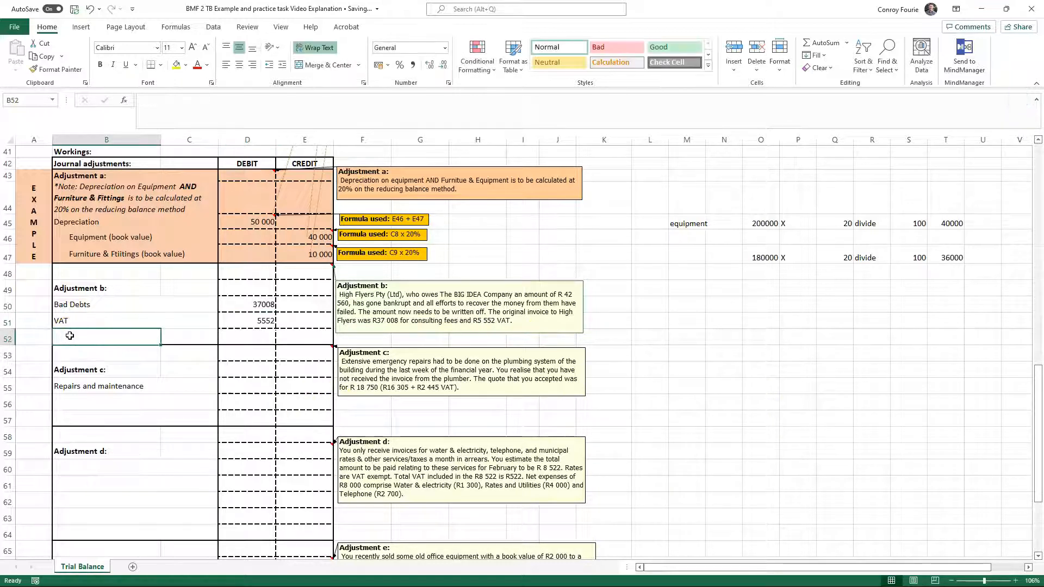
text(Debtors)
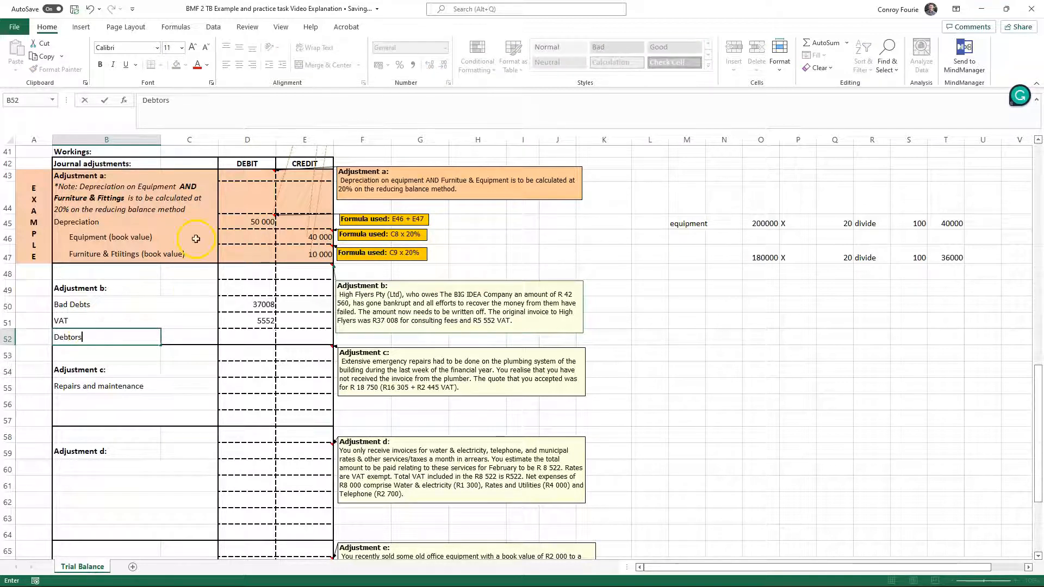
key(Tab)
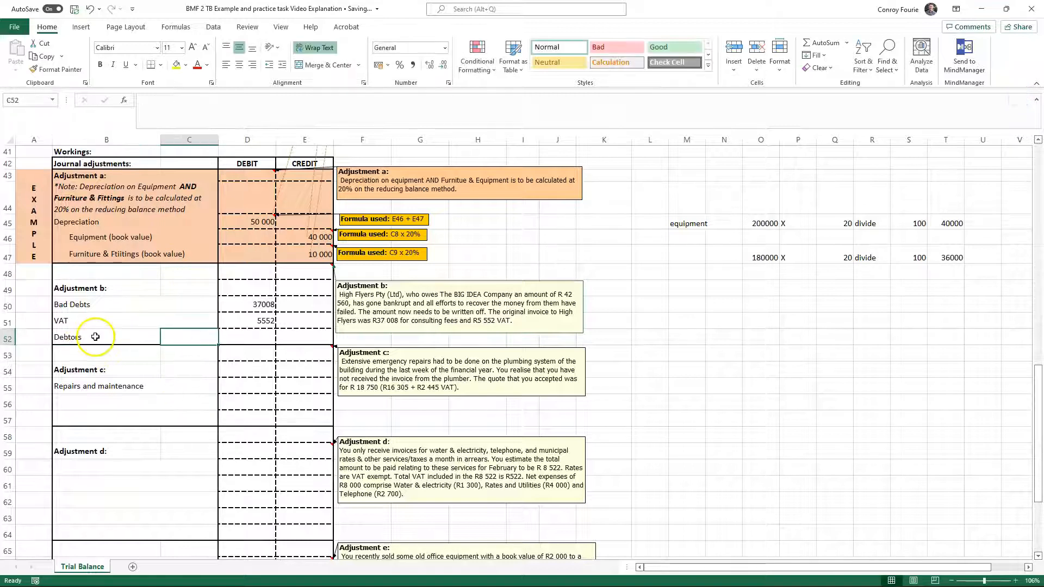
click(95, 337)
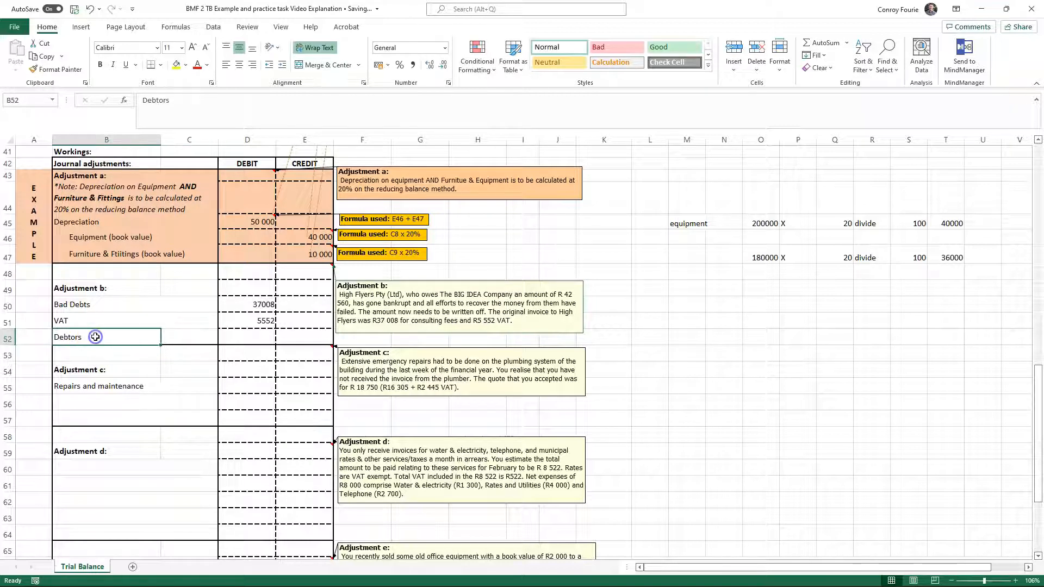
click(283, 65)
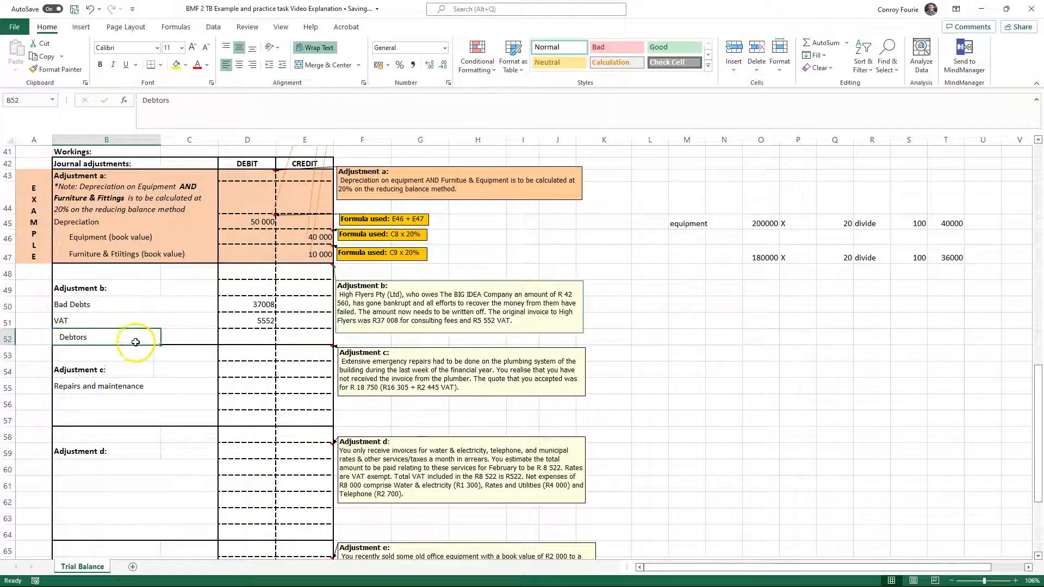
- Check the sum of the Bad Debts and VAT debits and enter 42560 as the Debtors credit in E52
drag(267, 302, 266, 317)
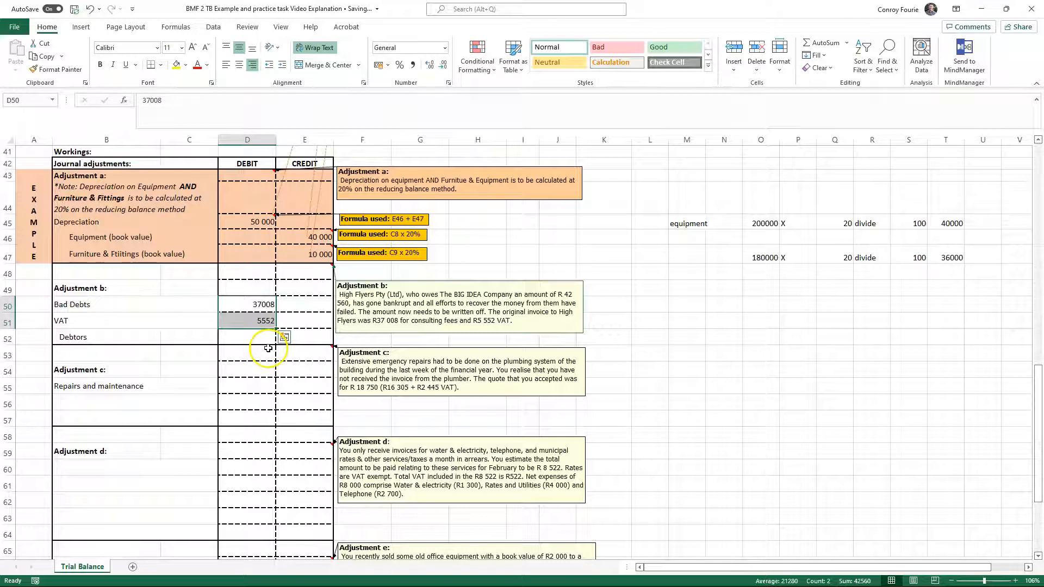
drag(265, 305, 264, 319)
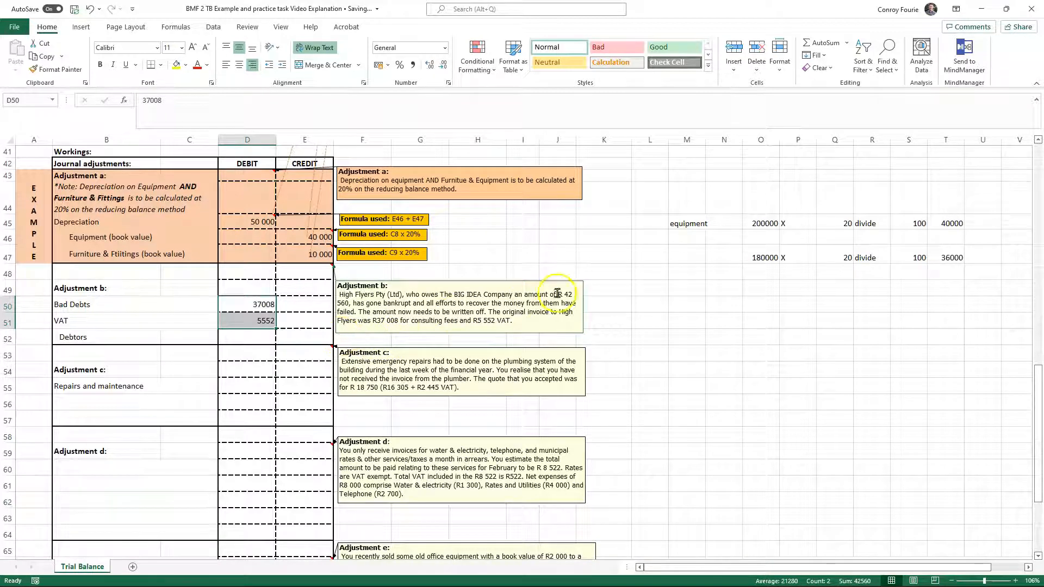
click(305, 337)
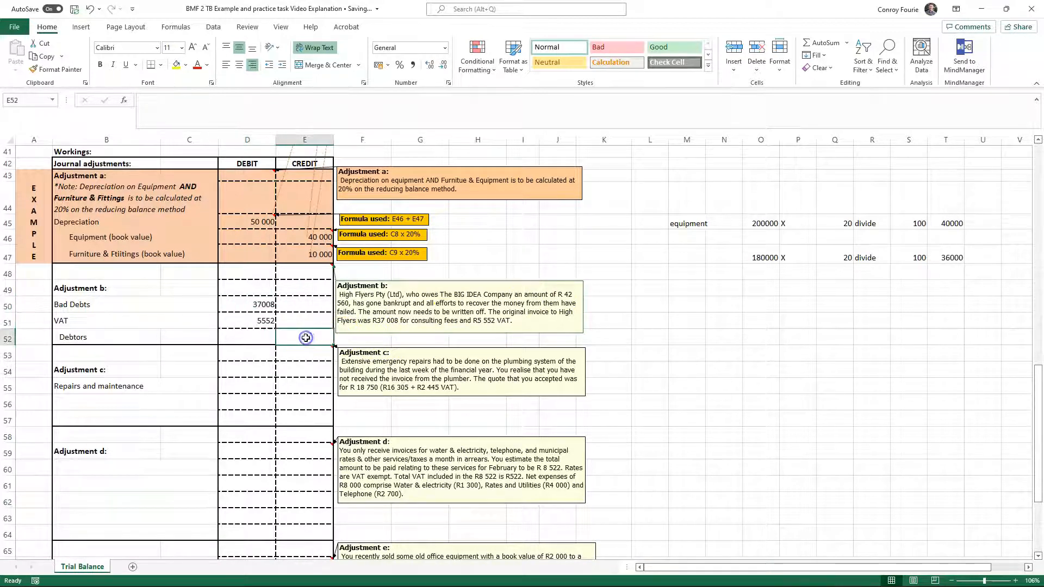
text(42560)
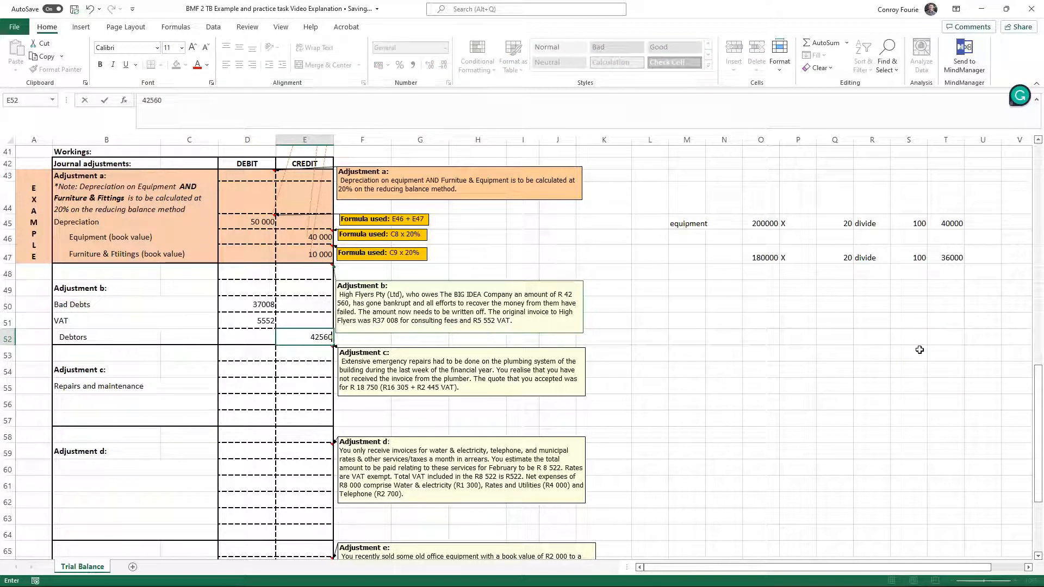
click(742, 341)
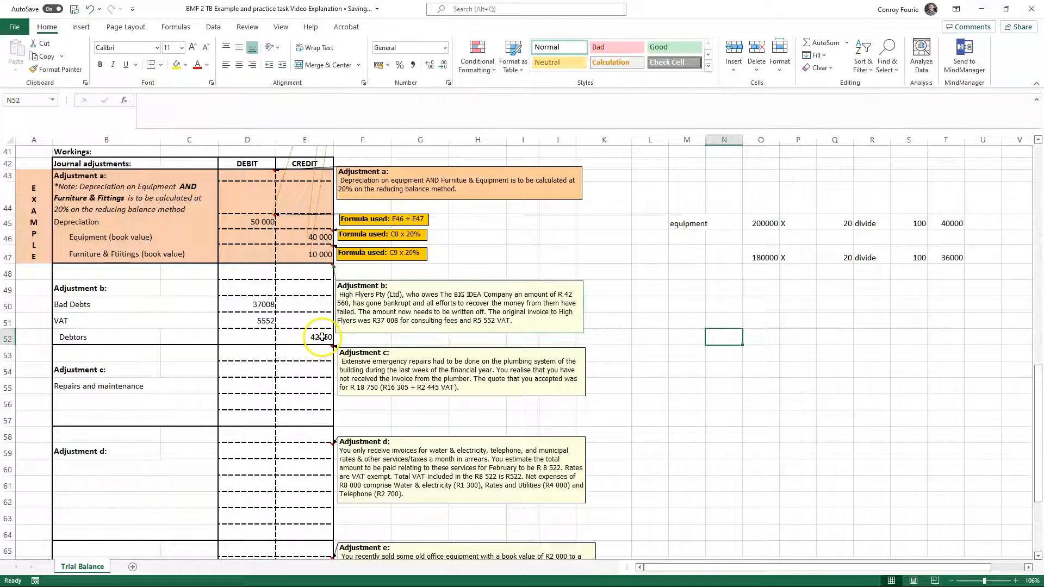
- Review Adjustment b's completed journal entry, comparing the Bad Debts and VAT debits with the Debtors credit
click(322, 337)
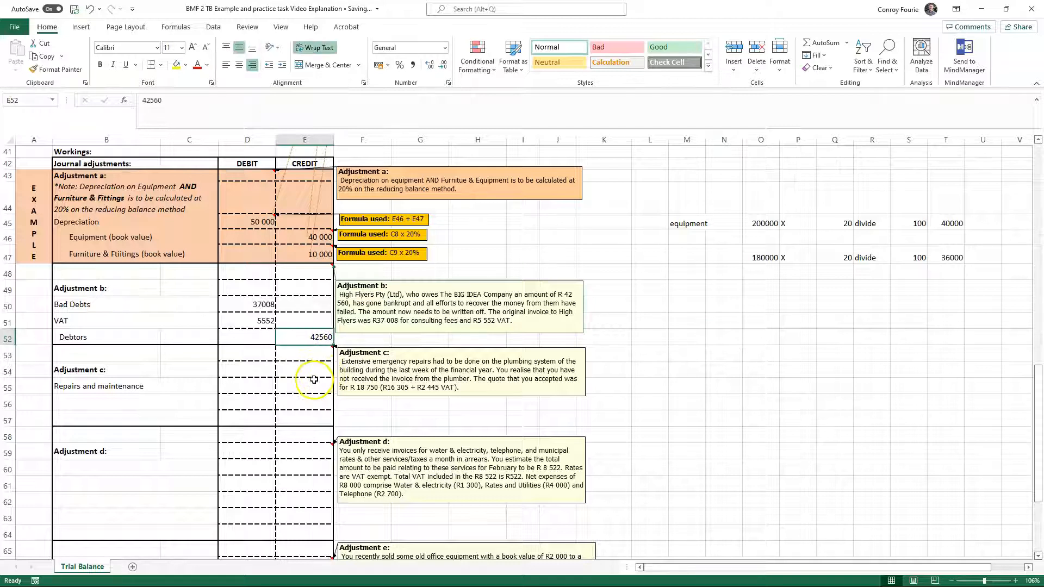
click(264, 304)
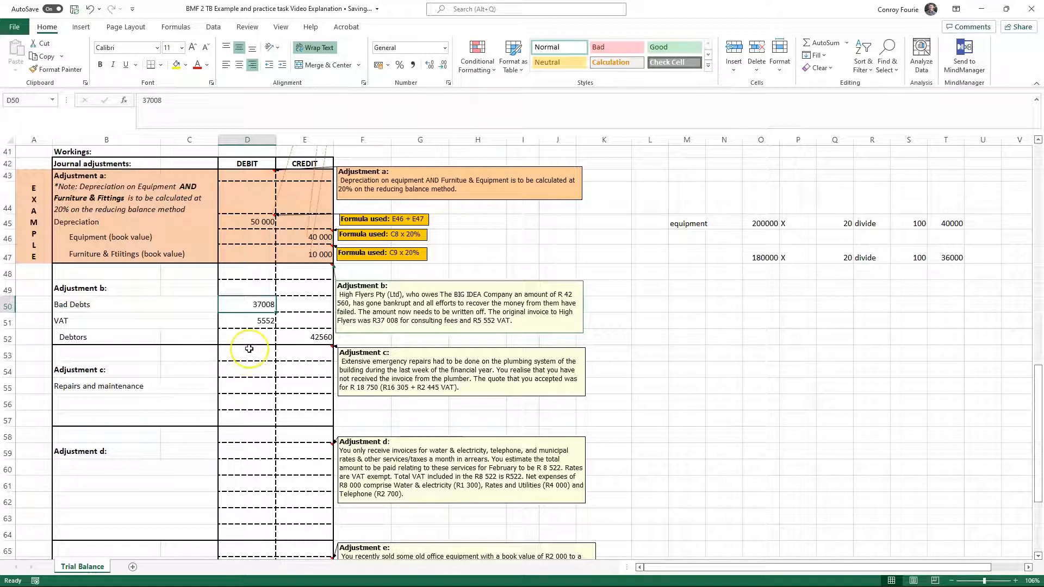
click(325, 338)
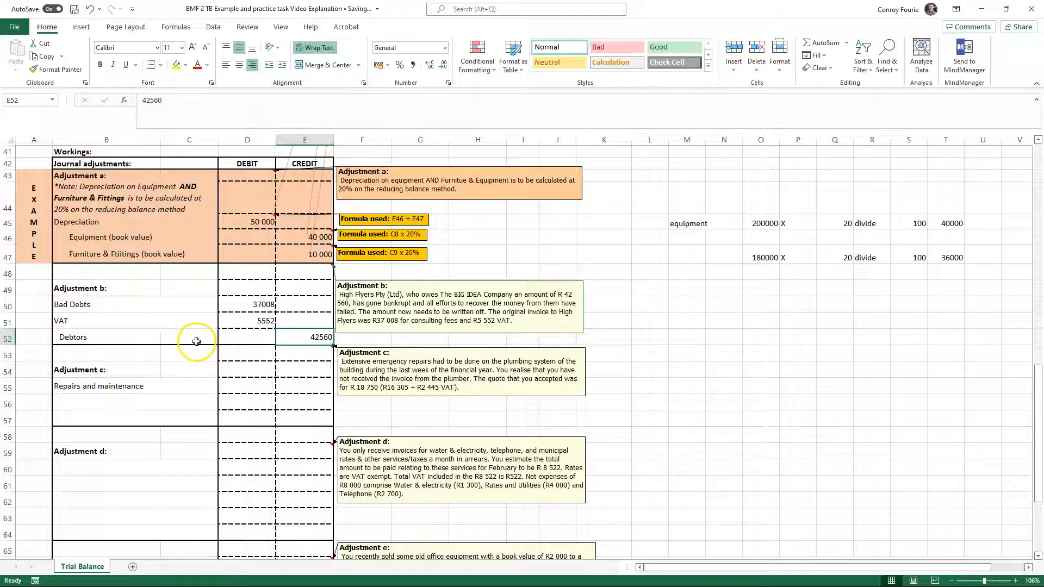
click(258, 303)
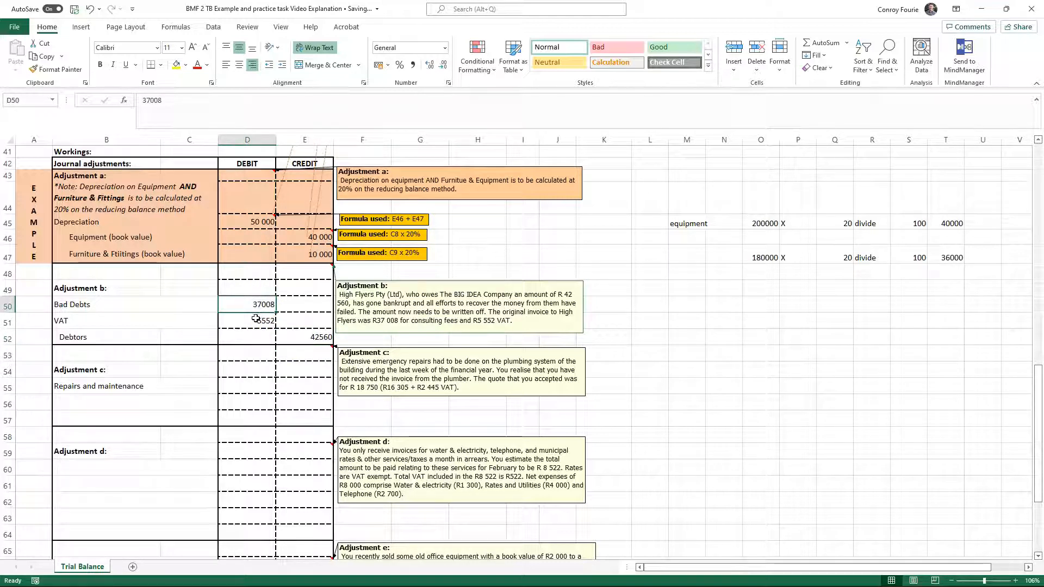
click(263, 304)
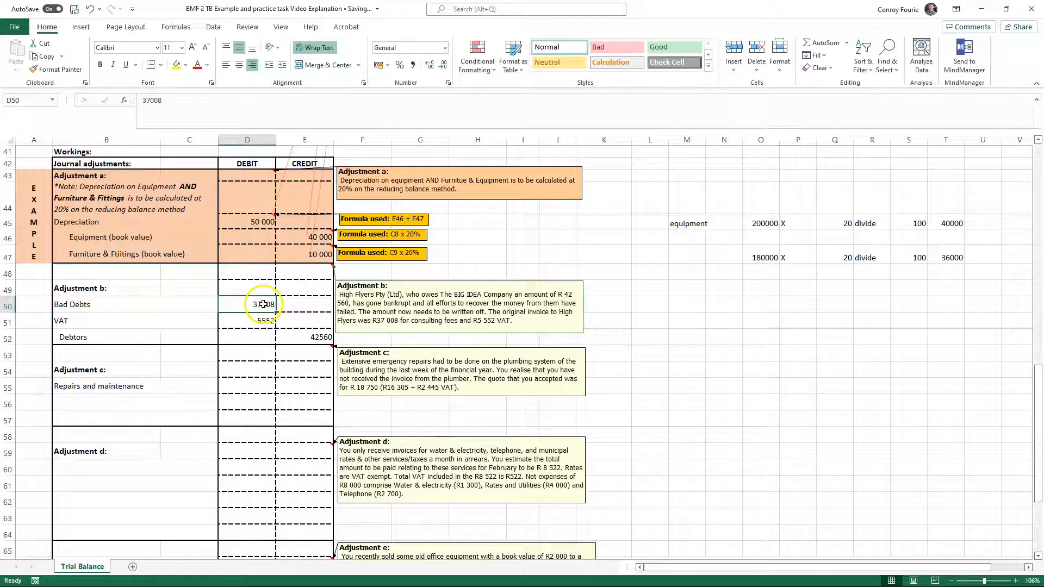
click(260, 320)
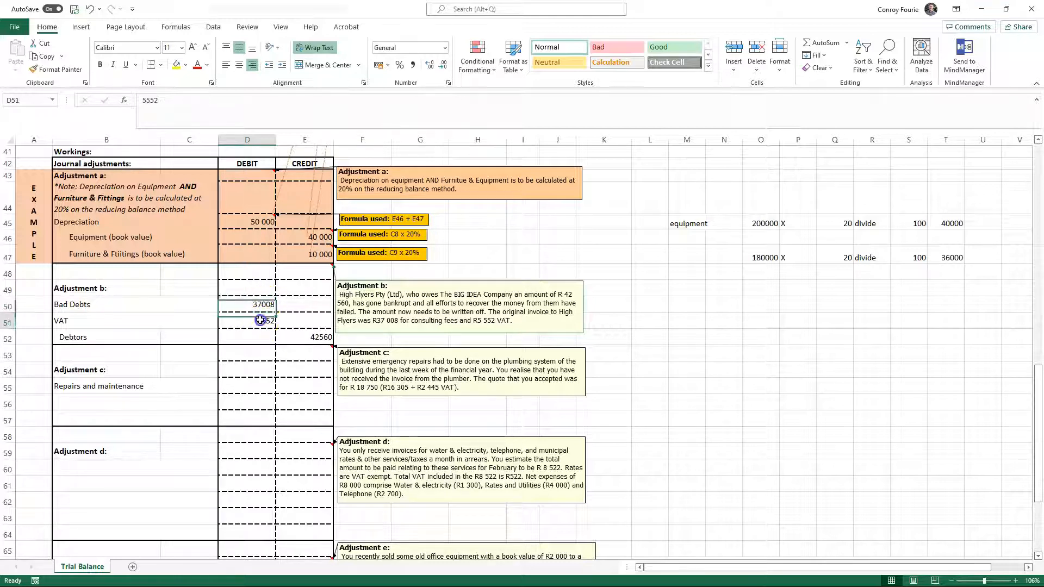
click(247, 340)
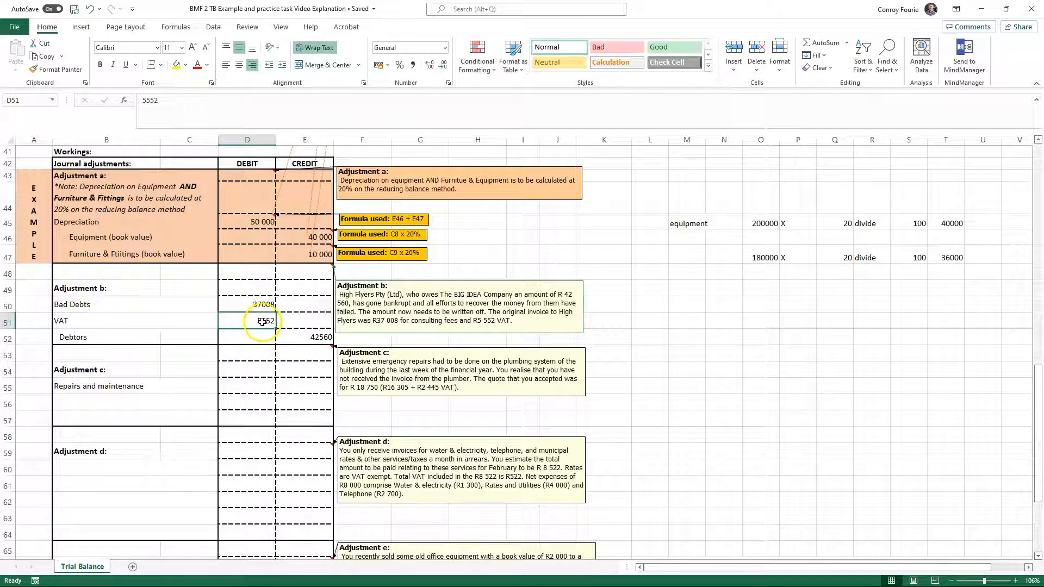
click(803, 330)
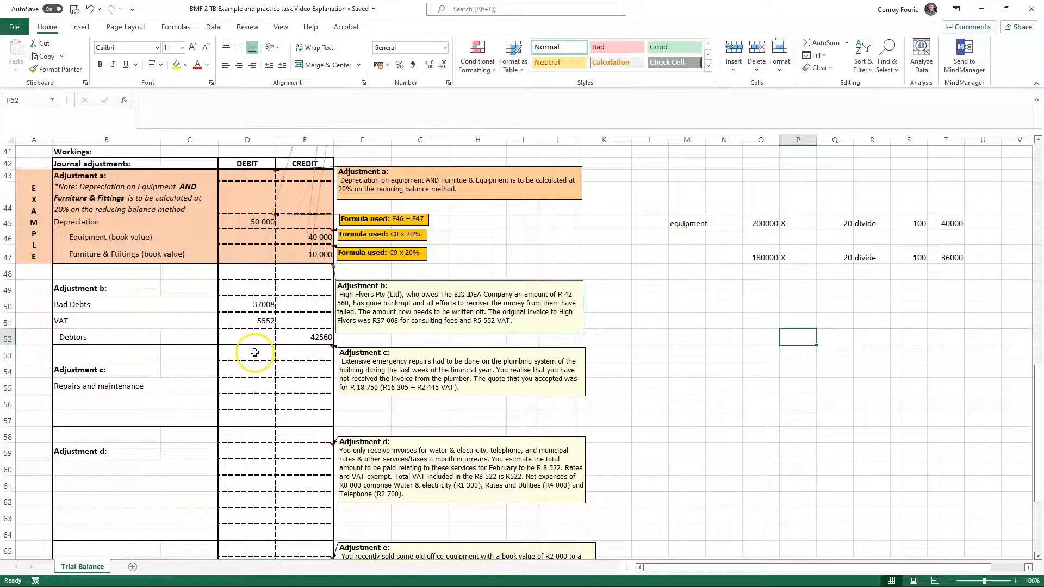
click(256, 302)
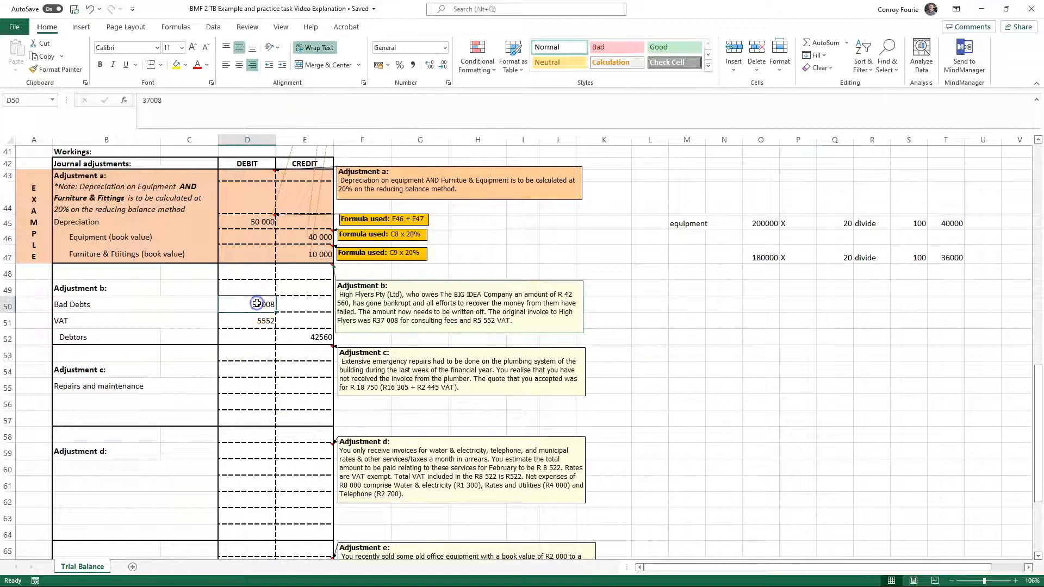
click(841, 336)
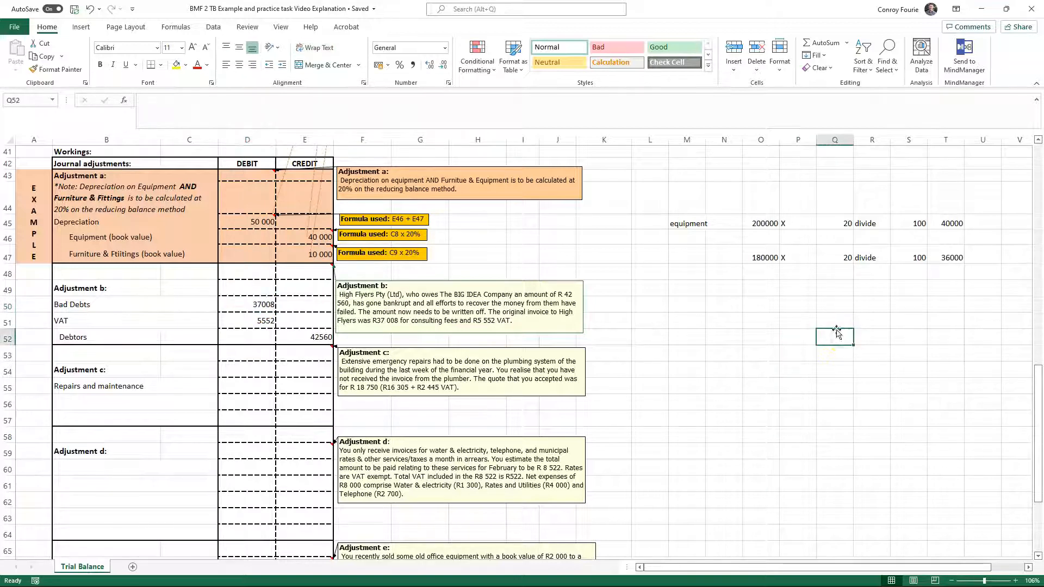
click(265, 300)
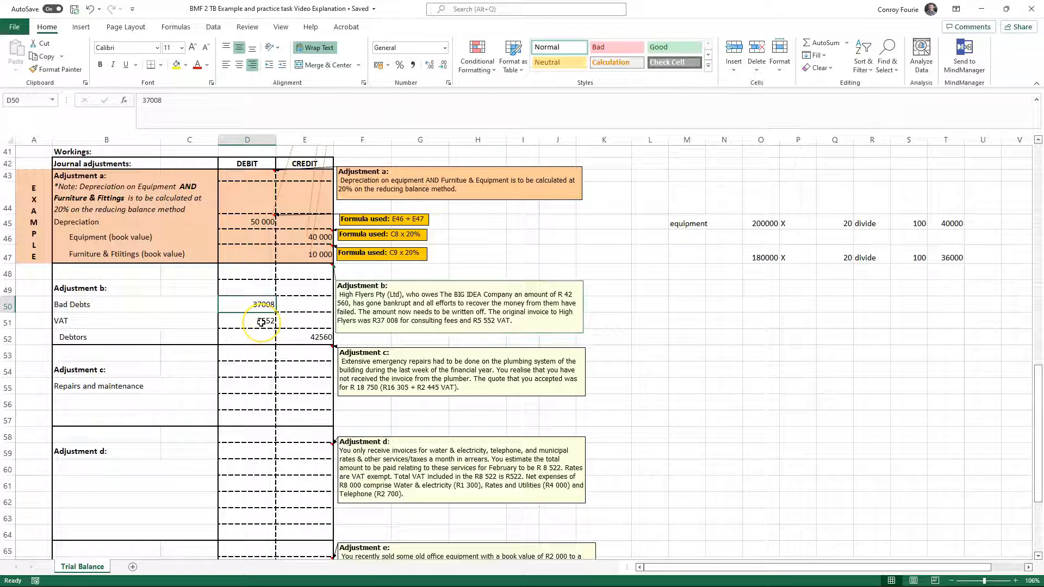
click(261, 323)
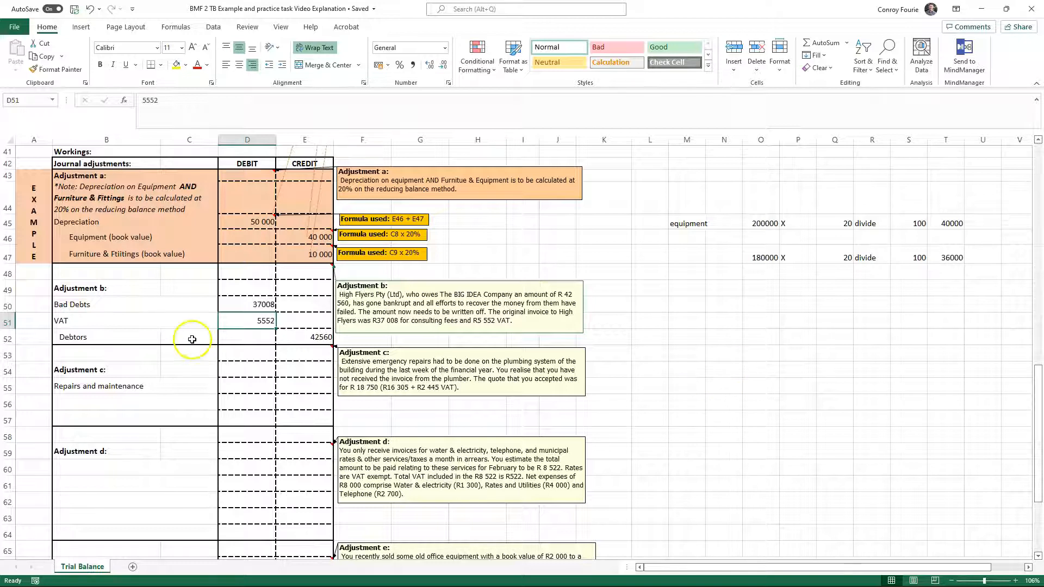
- Check the sum of Adjustment b's debits in D50:D51 against the Debtors credit in E52 and reread the Adjustment b note
click(310, 337)
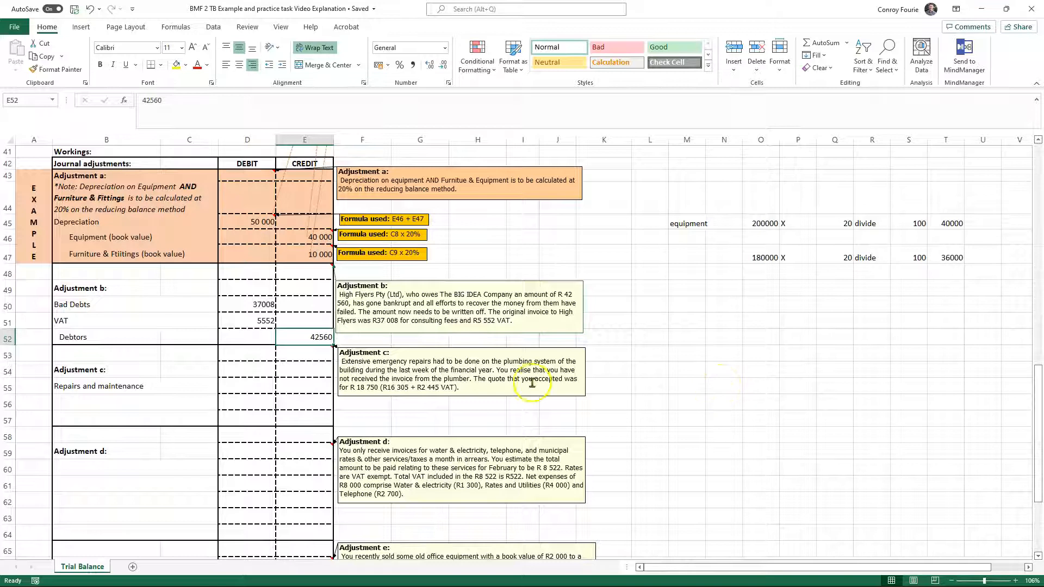
click(251, 306)
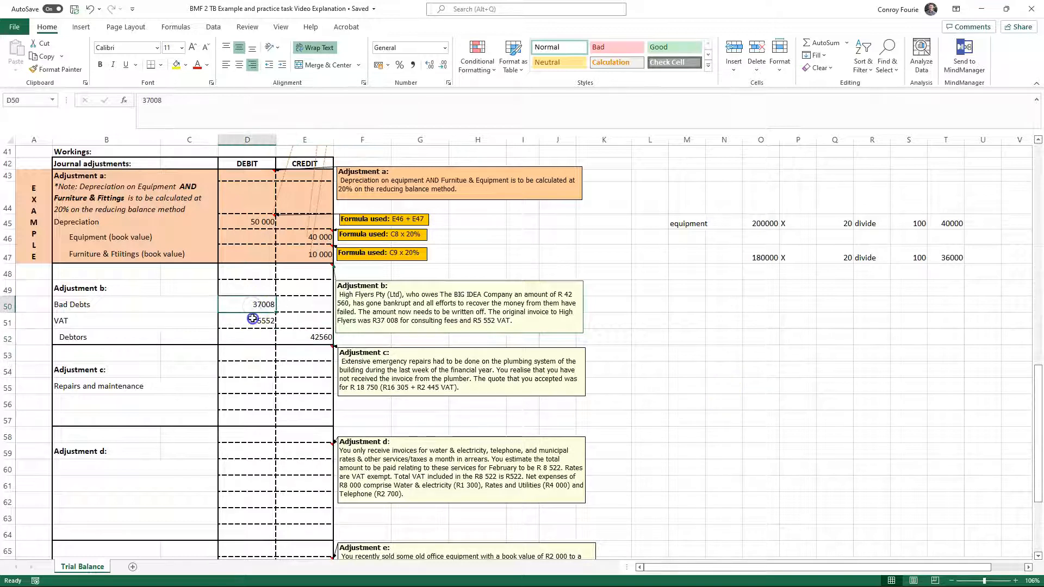
click(253, 320)
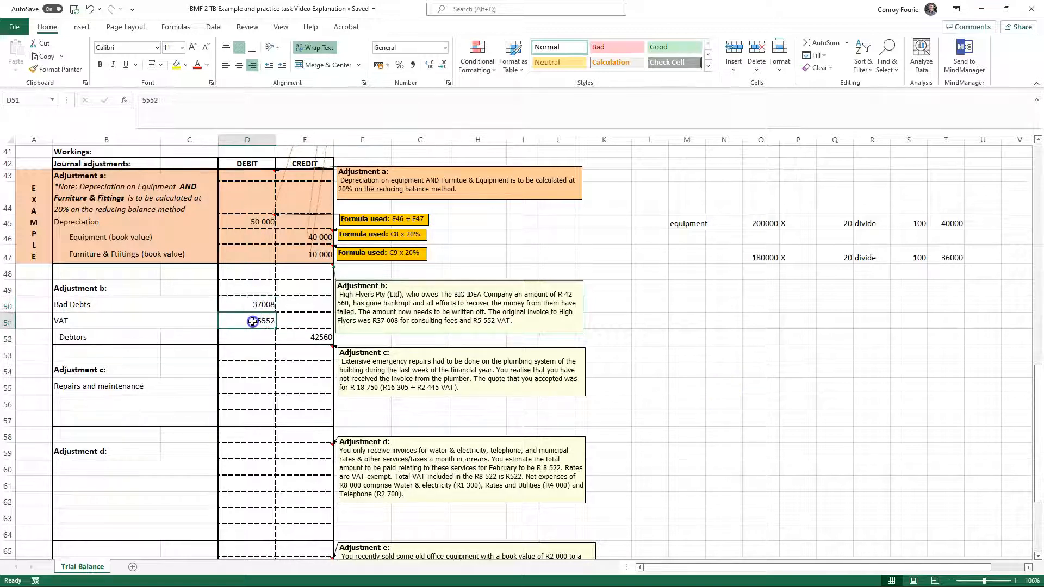
click(324, 339)
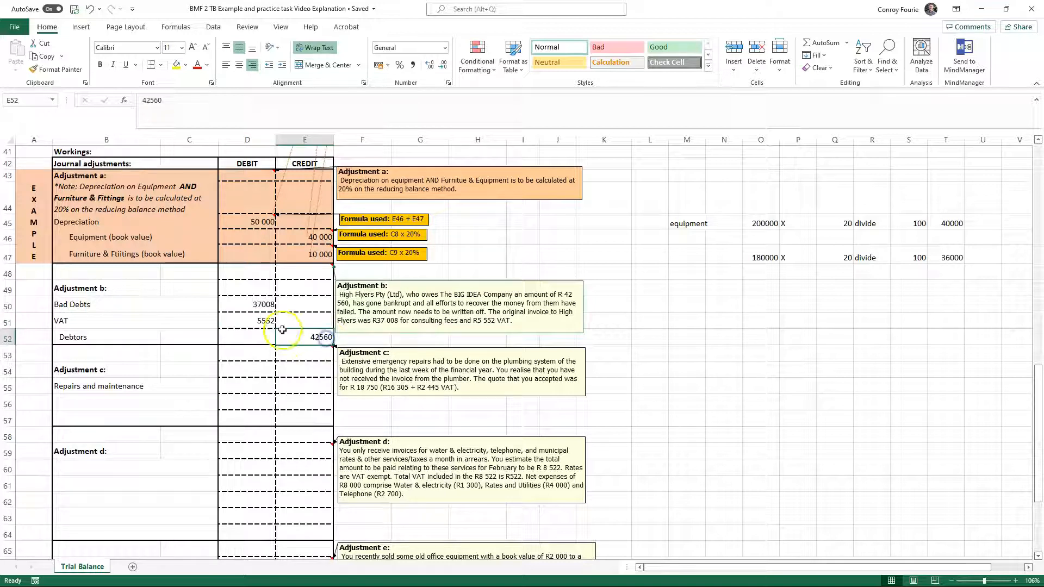
drag(263, 302, 262, 319)
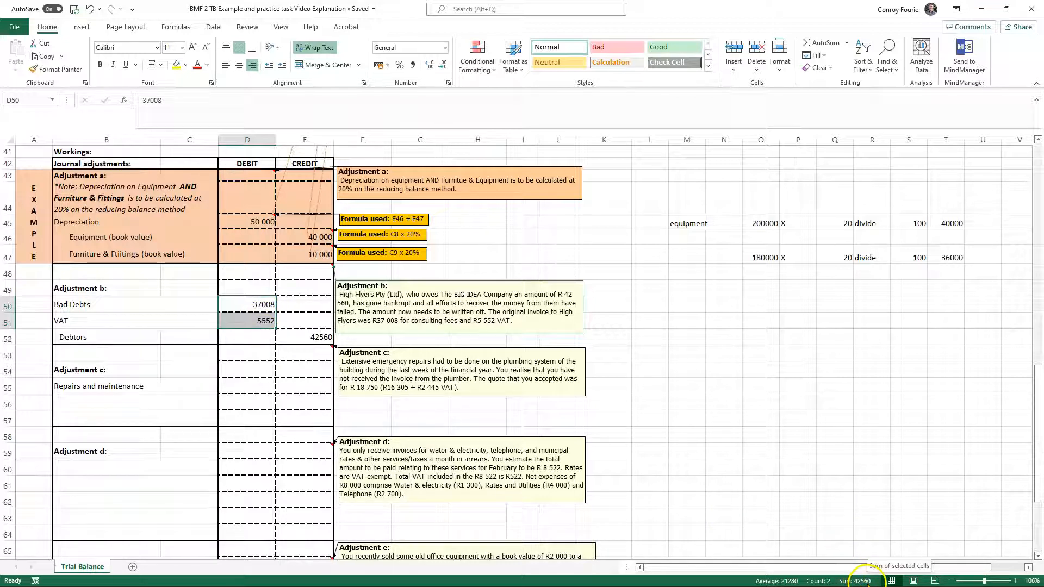
click(316, 338)
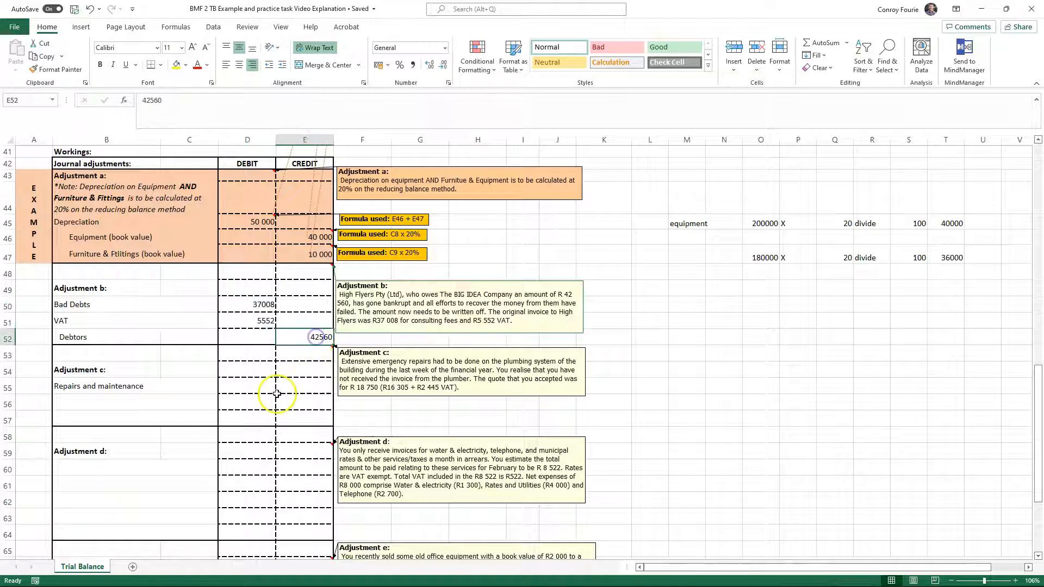
click(451, 308)
drag(478, 272, 481, 330)
click(624, 305)
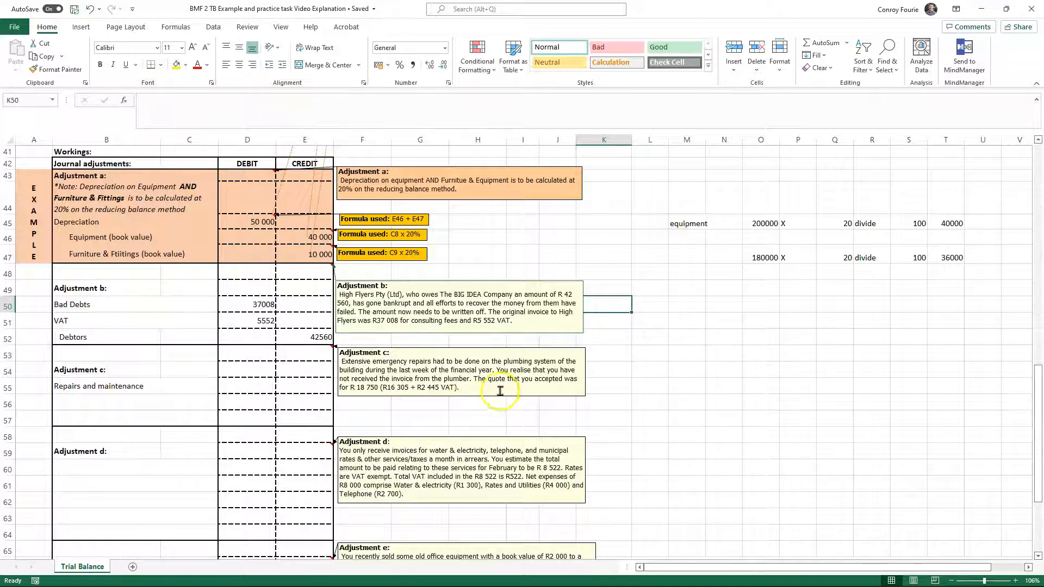
- Consult the Adjustment c note and extend the account name in B55 to Repairs and maintenance Expense
click(372, 387)
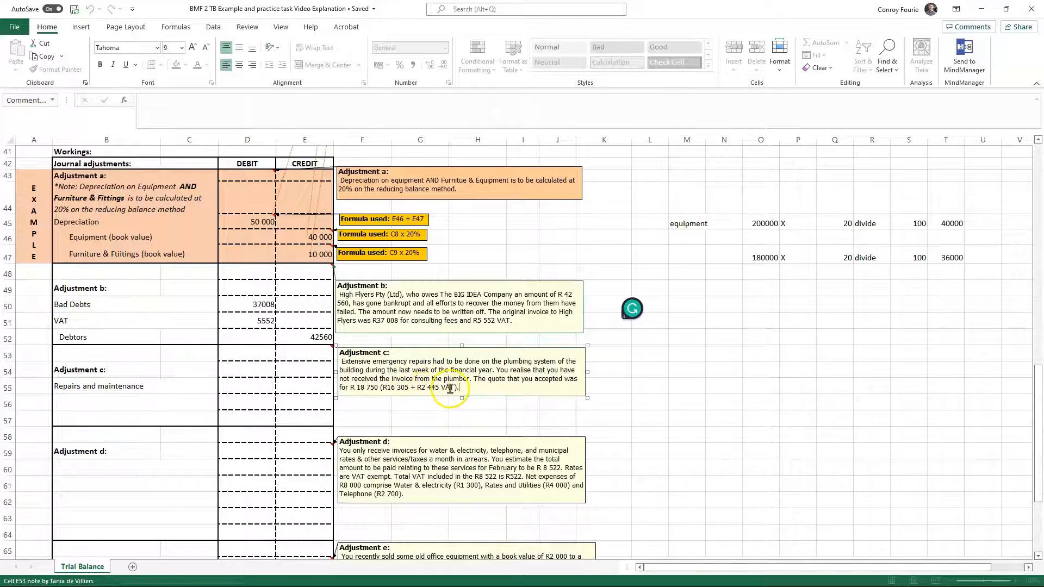
click(144, 387)
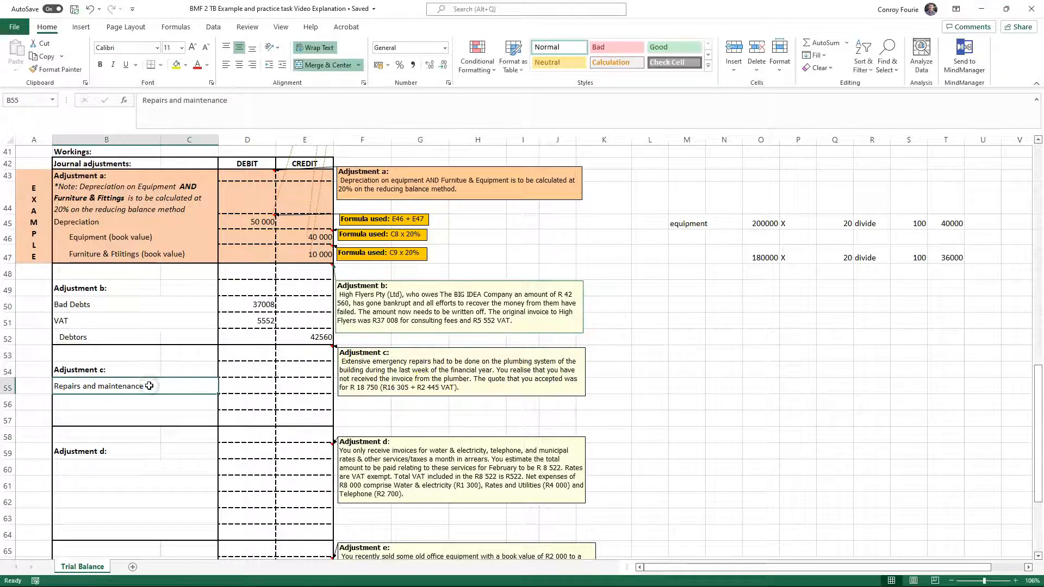
click(231, 101)
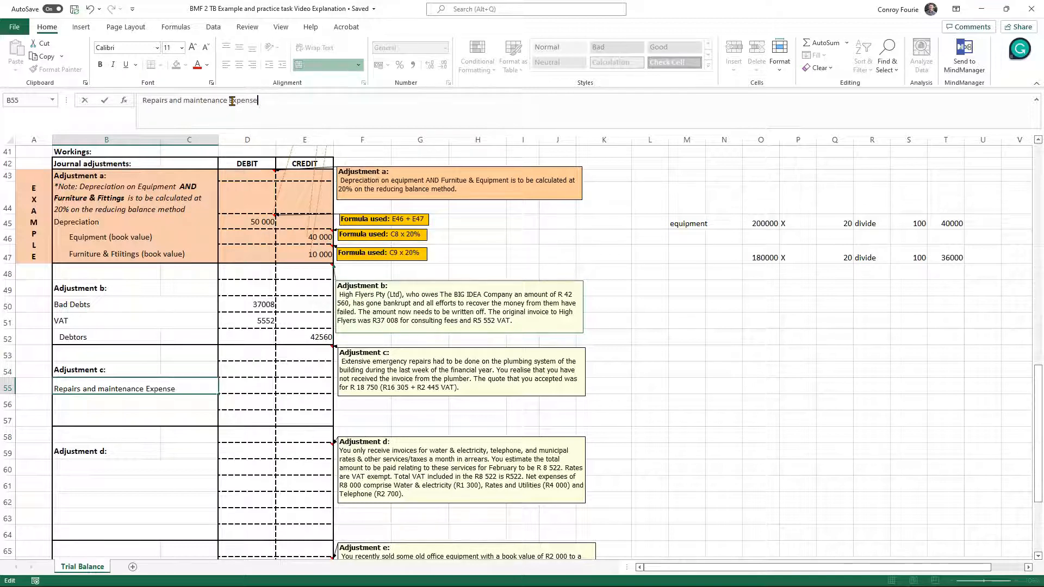
click(247, 385)
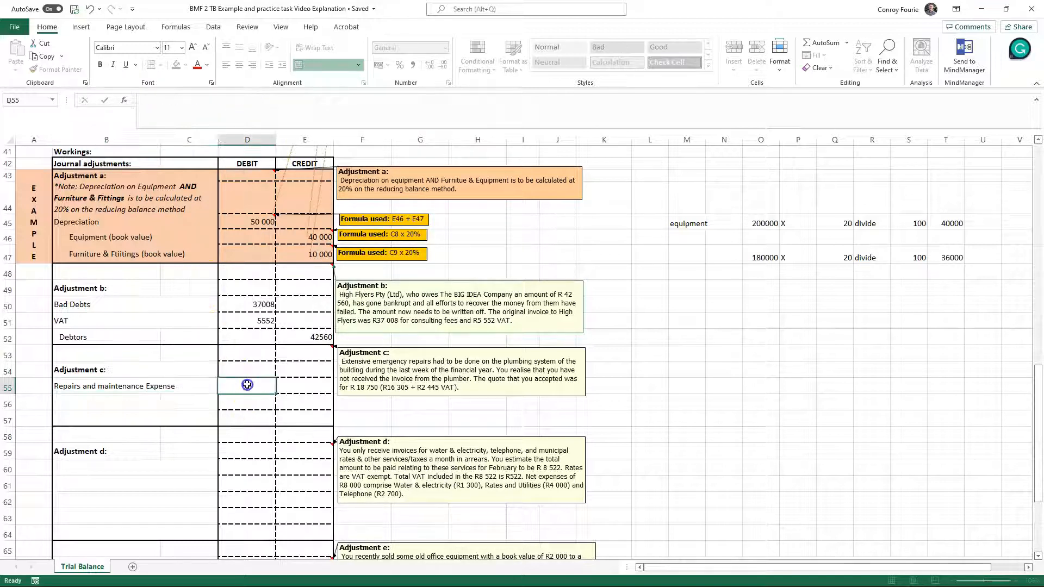
- Enter 16305 in D55 as the debit for Repairs and maintenance Expense
click(250, 389)
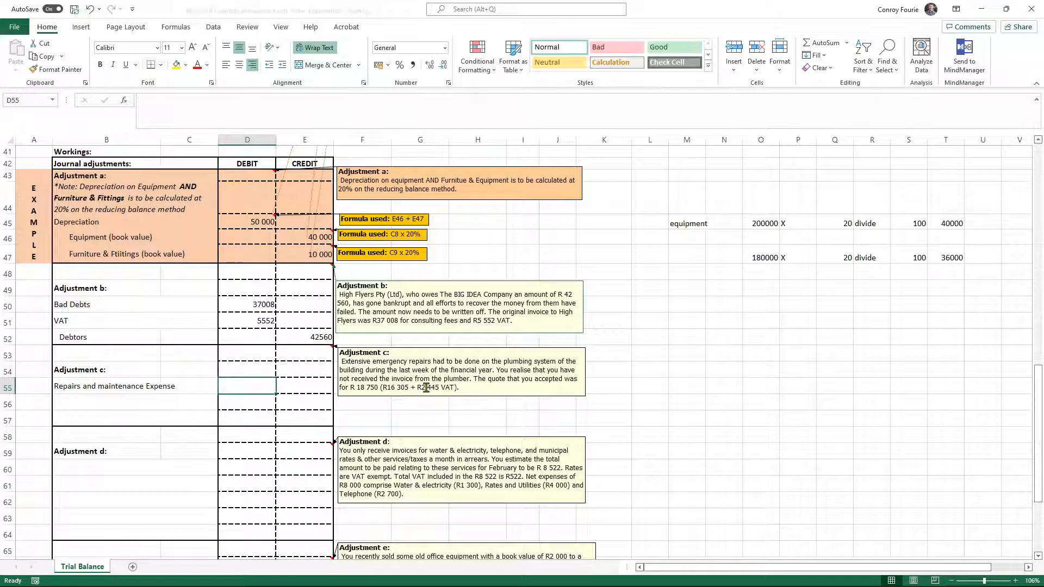
click(122, 388)
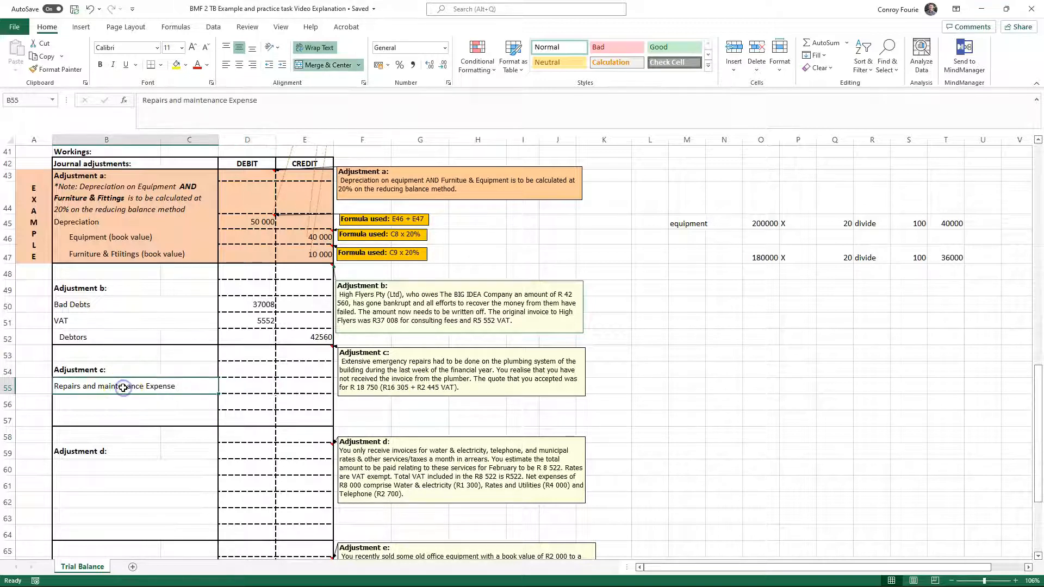
click(263, 389)
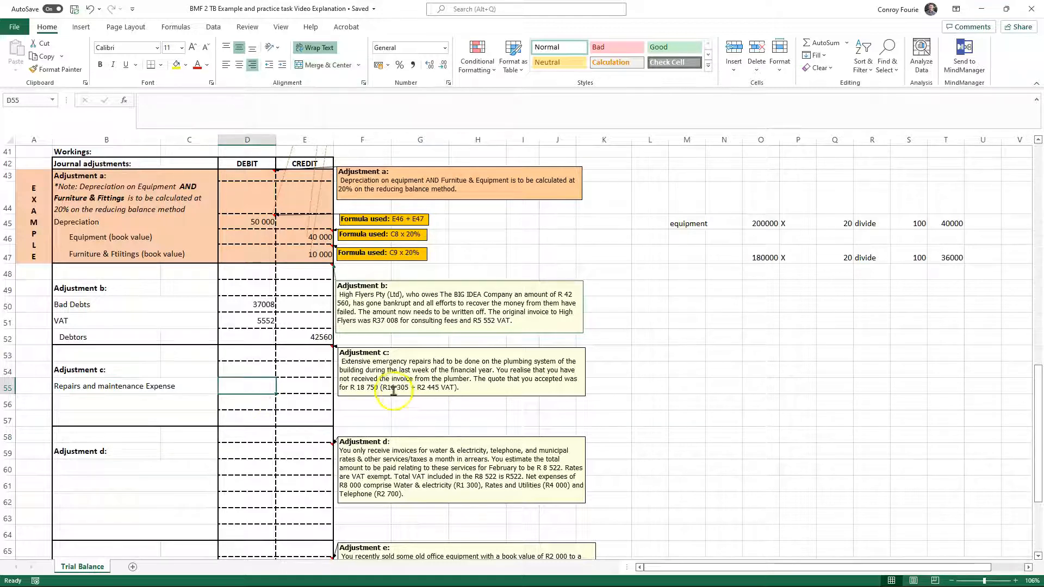
click(262, 386)
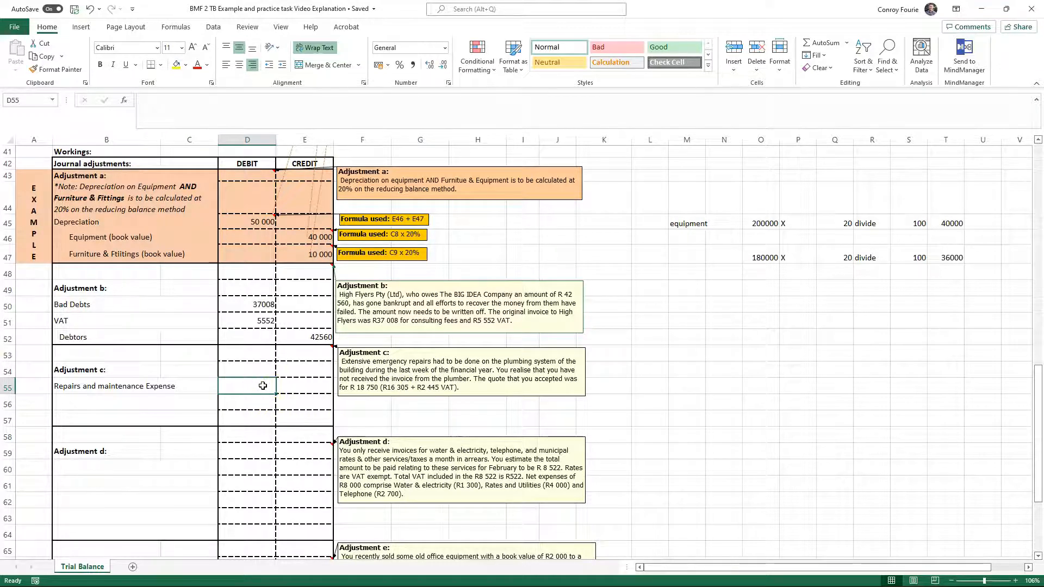
text(163)
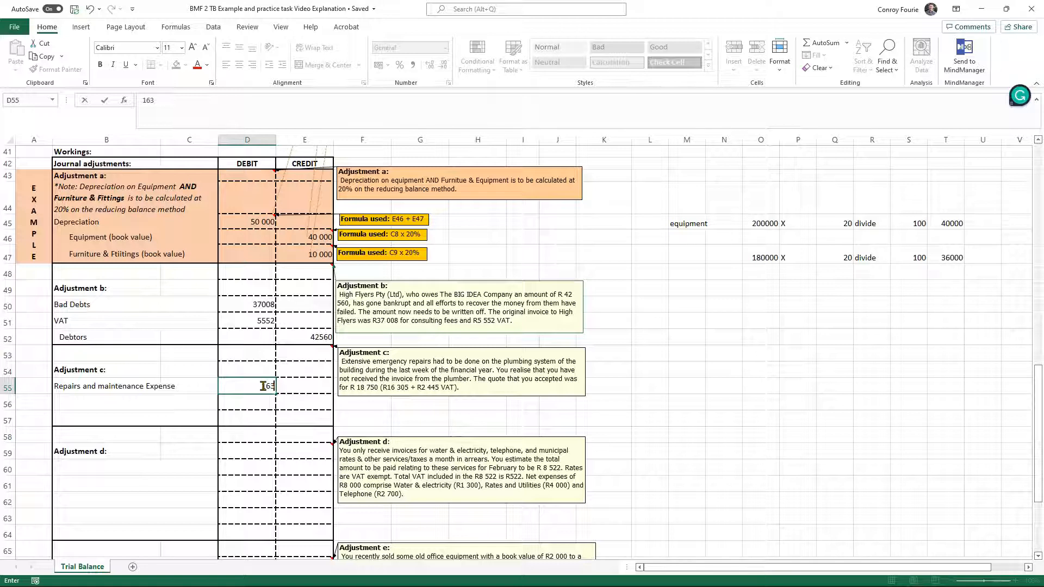
text(05)
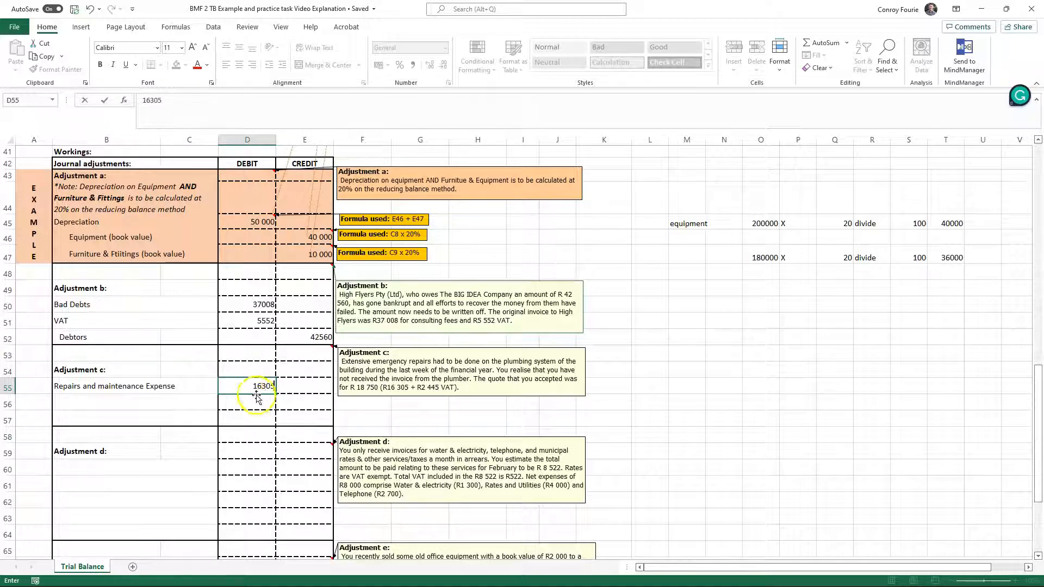
key(Return)
- Add a VAT line in B56 under Adjustment c with a debit of 2445 in D56
click(67, 397)
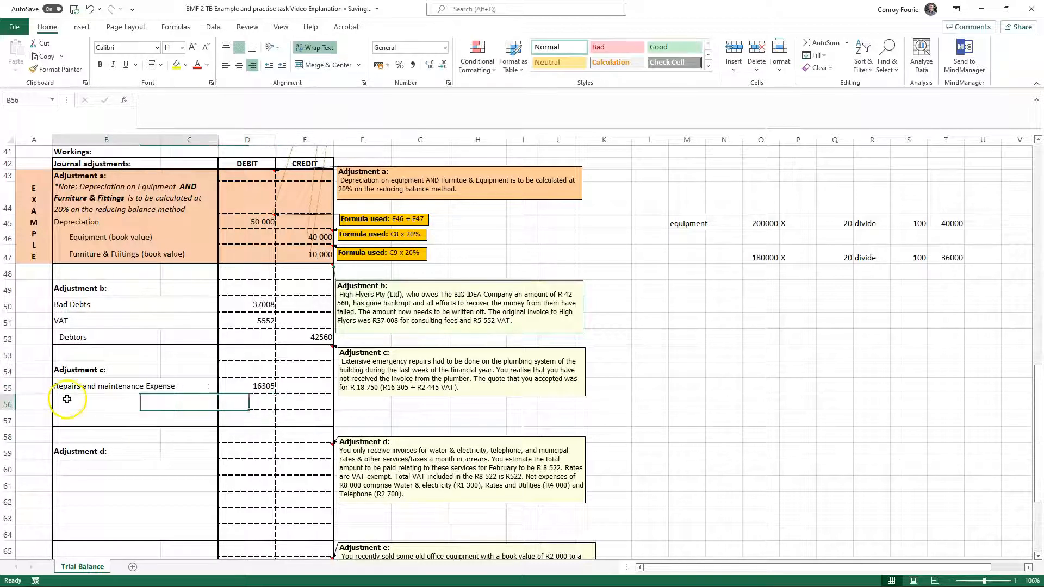
text(V)
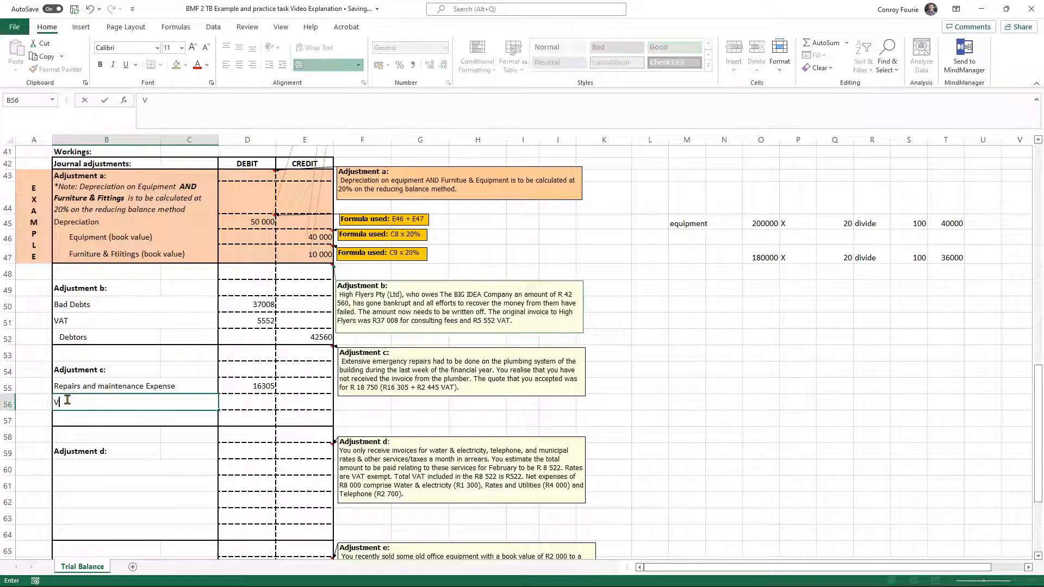
text(AT)
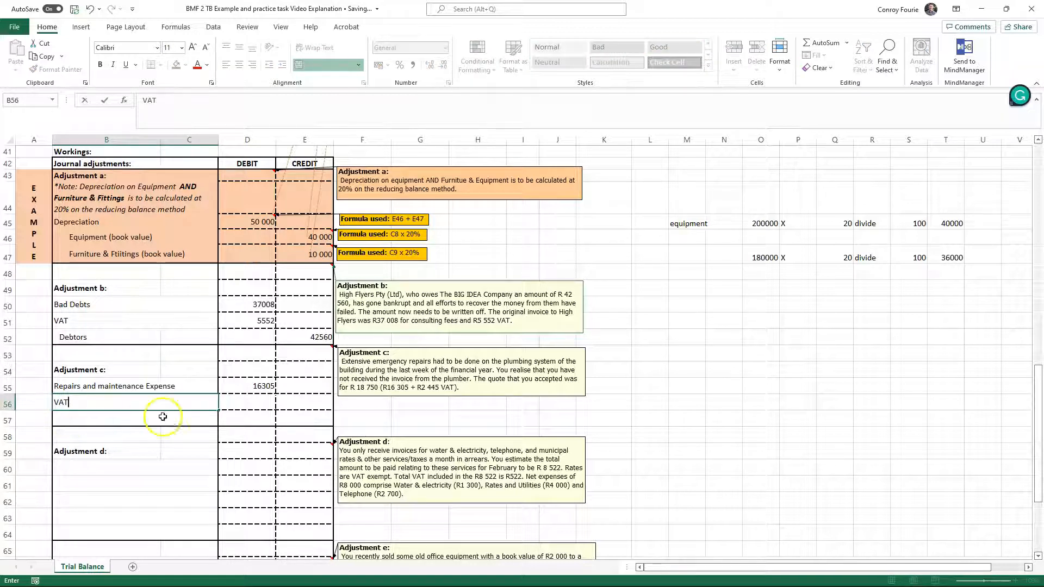
click(263, 401)
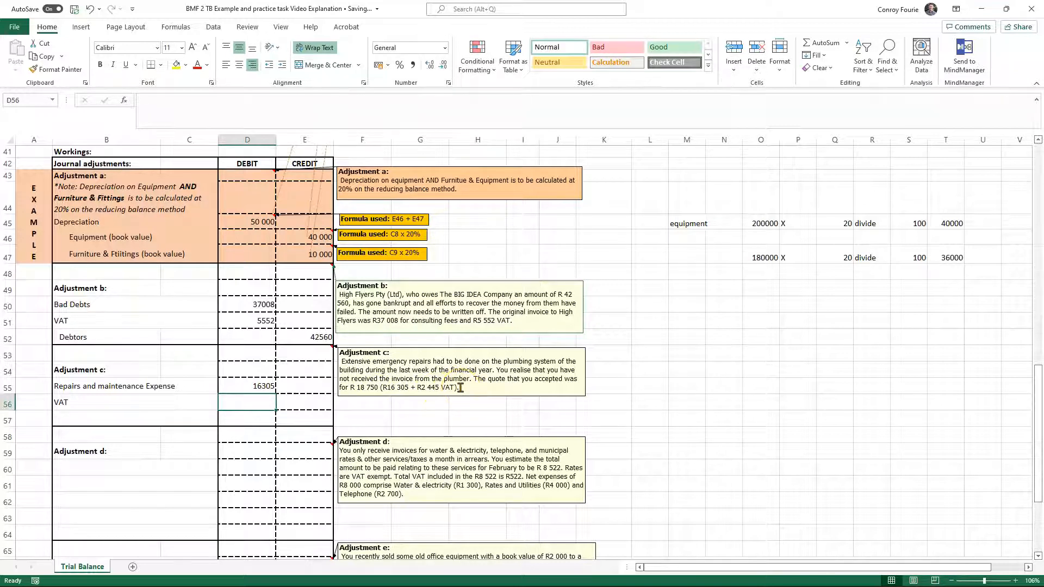
text(2445)
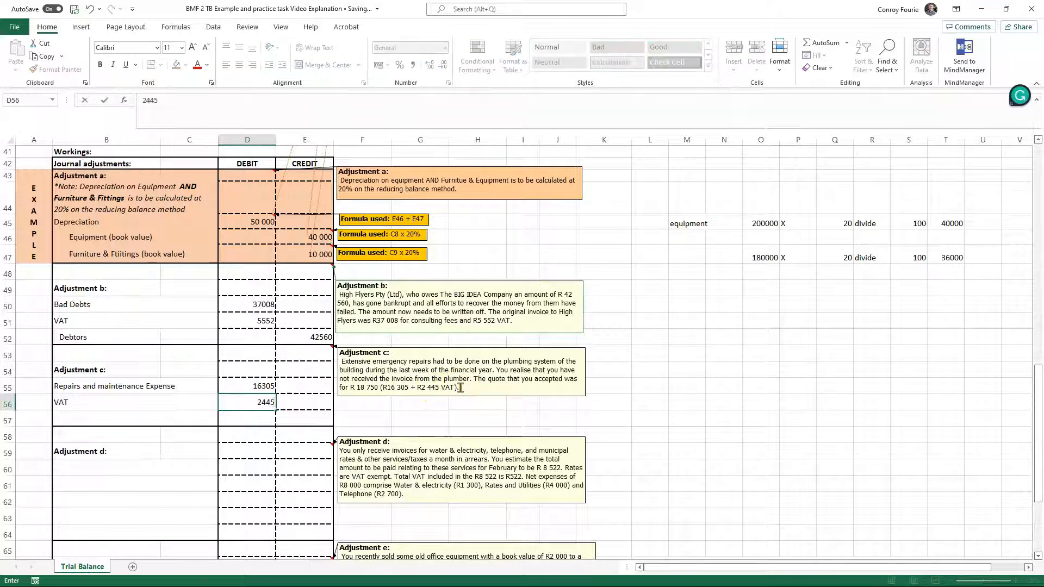
click(432, 416)
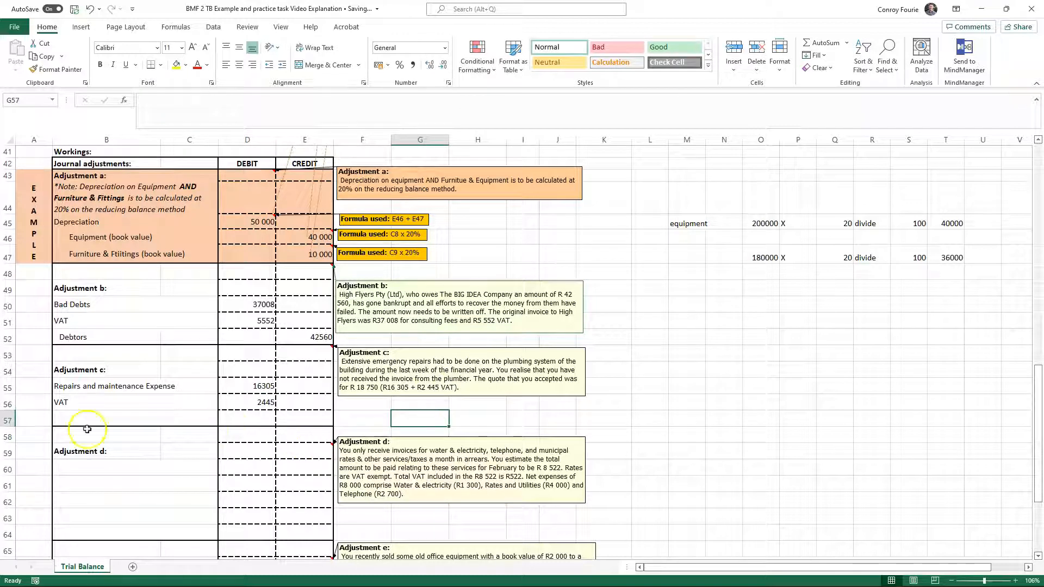
- Enter Creditors in B57 below VAT and indent it one level as the credit account
click(81, 418)
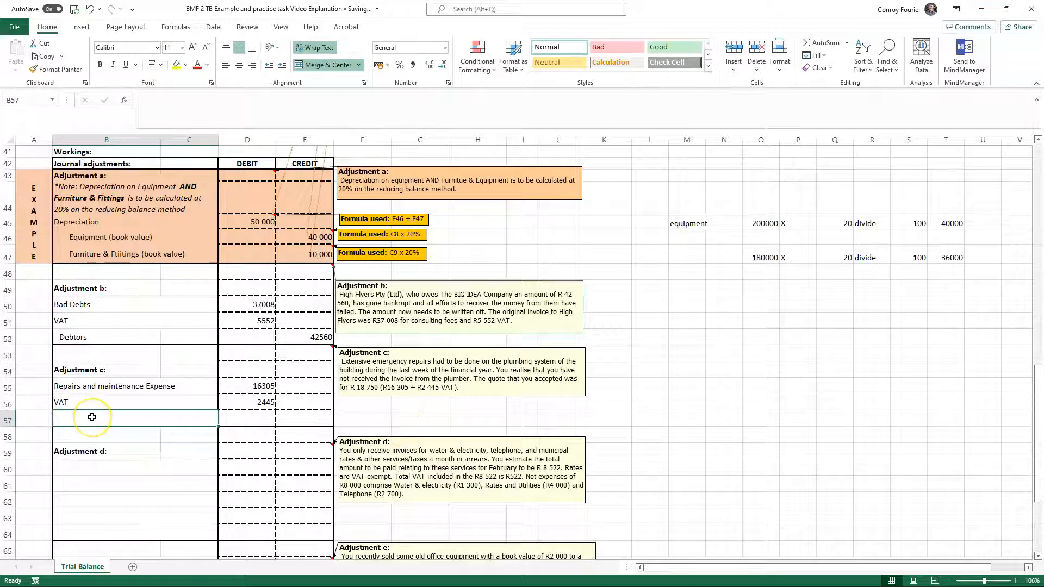
text(Creditors)
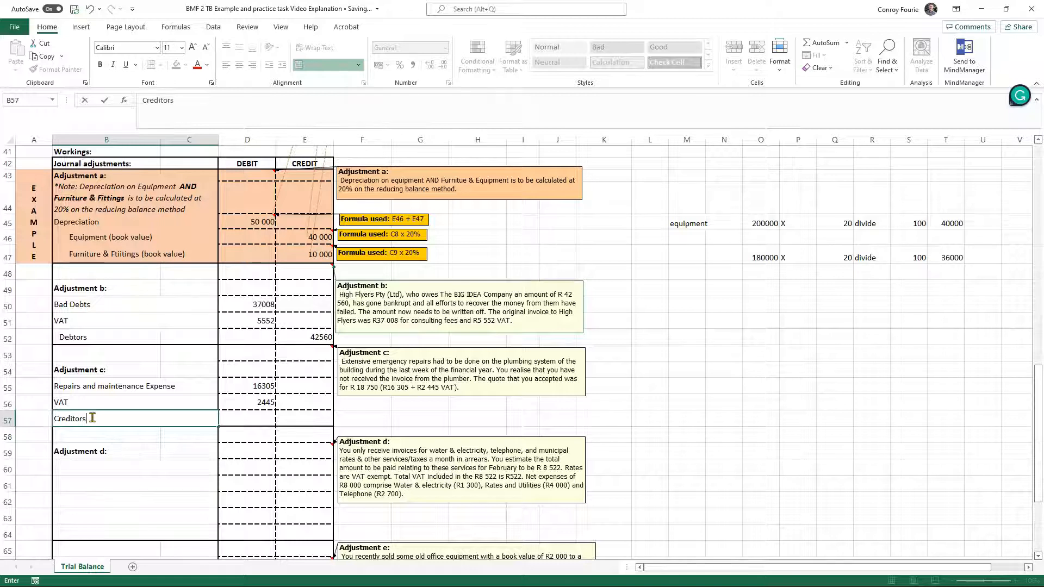
click(126, 483)
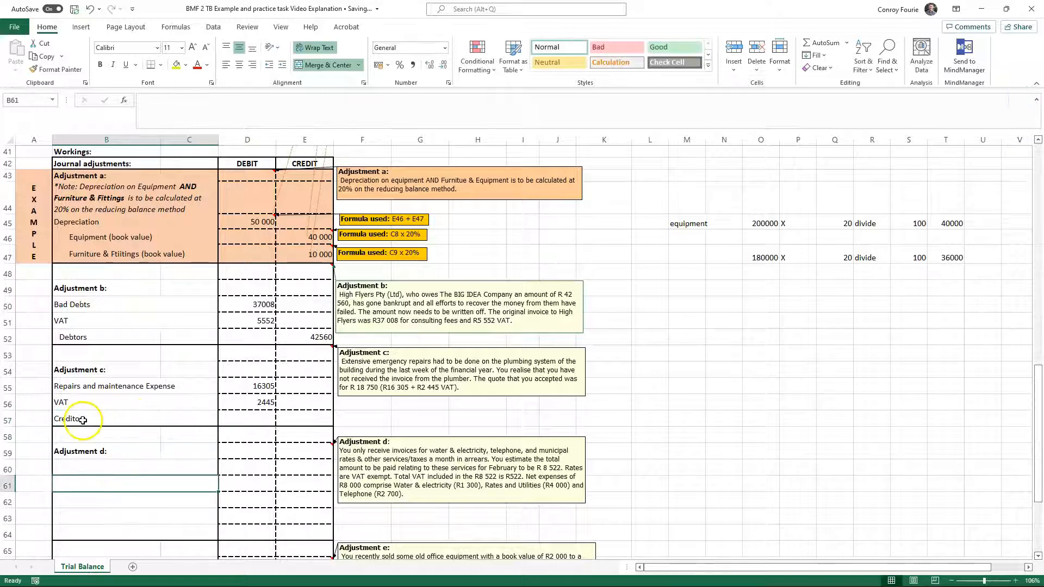
click(83, 418)
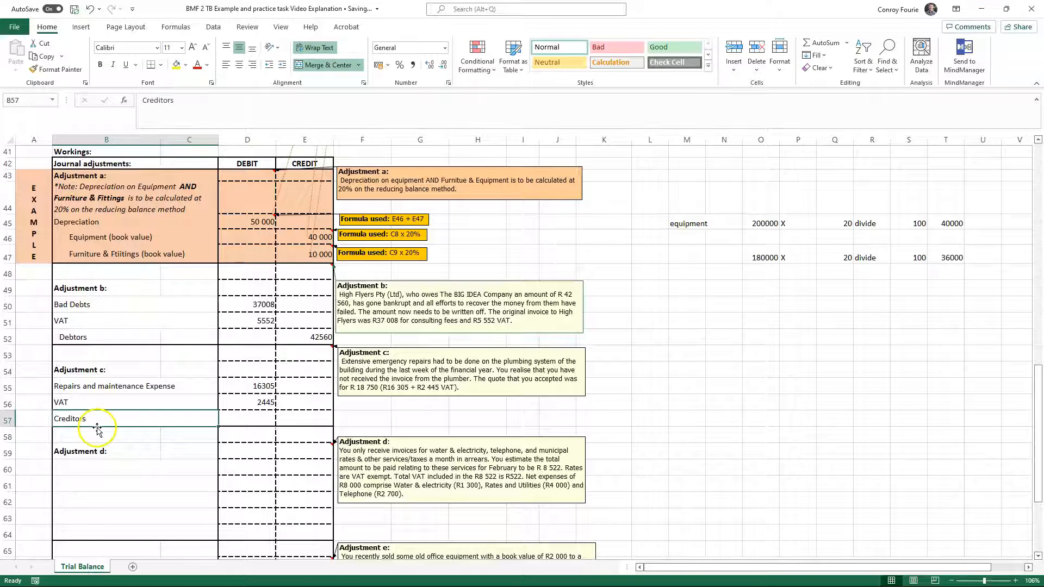
click(282, 65)
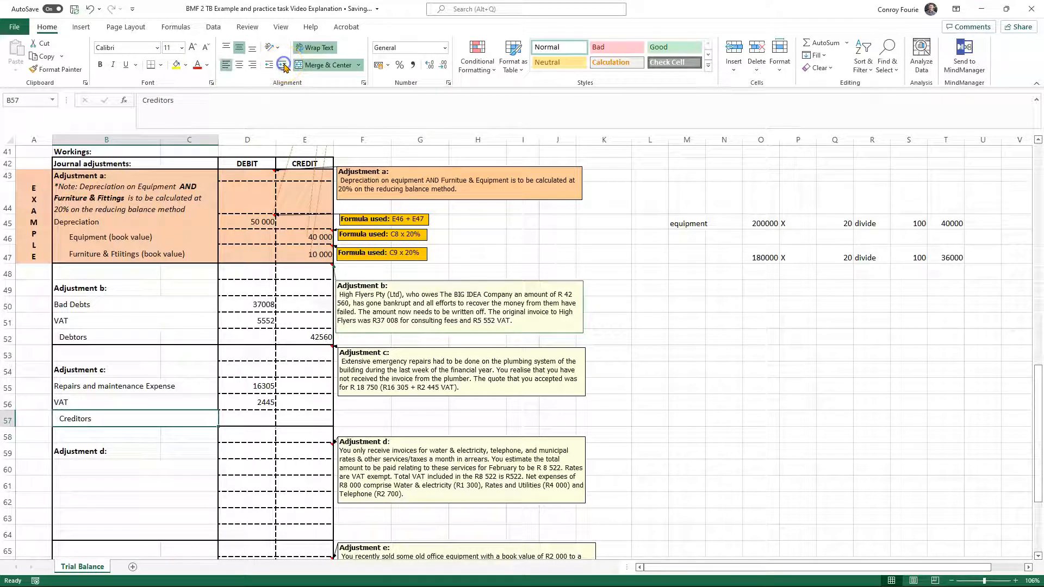
- Enter 18750 as the Creditors credit in E57
click(296, 417)
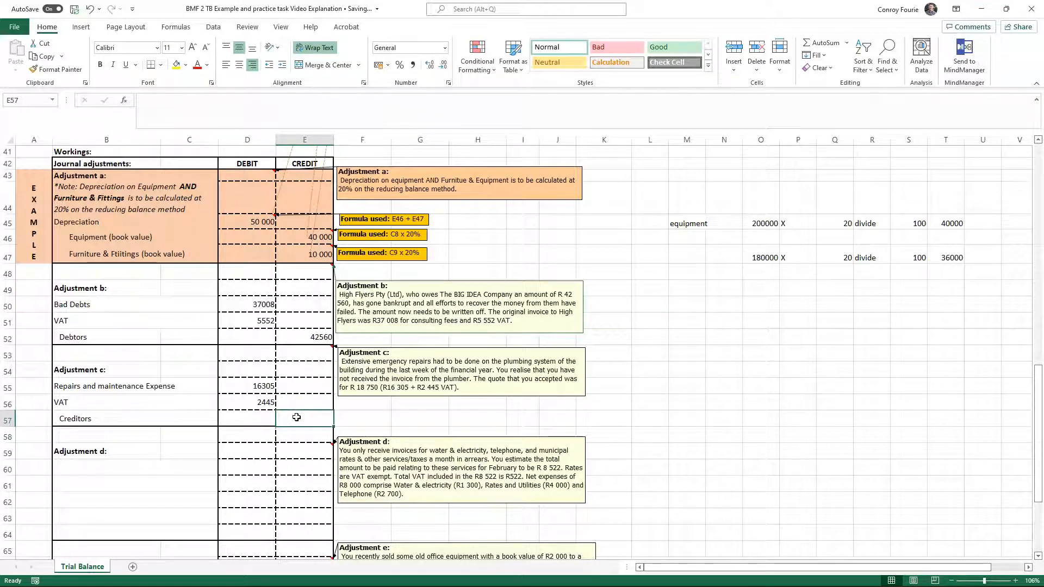
text(1)
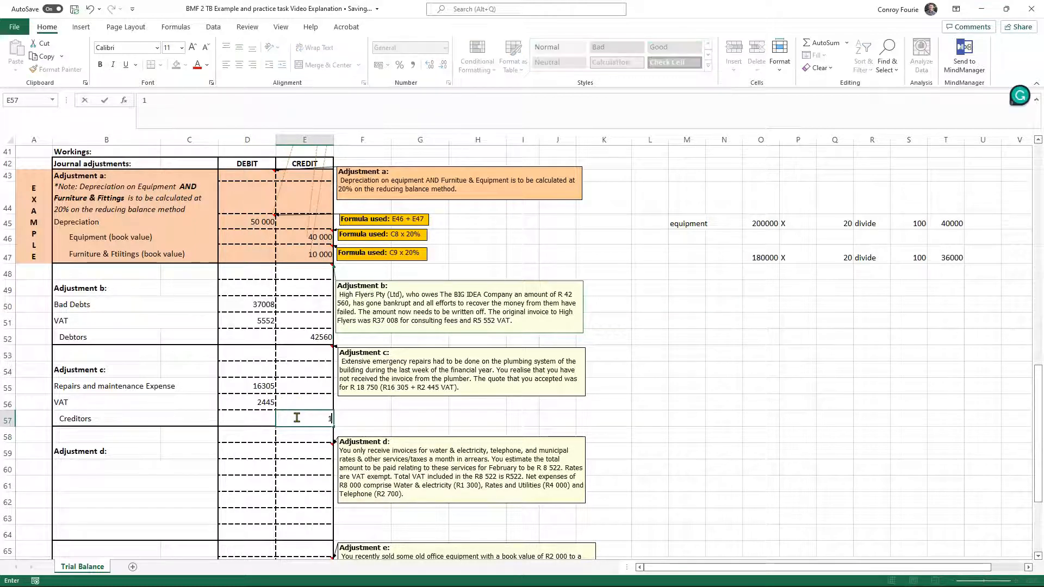
text(8750)
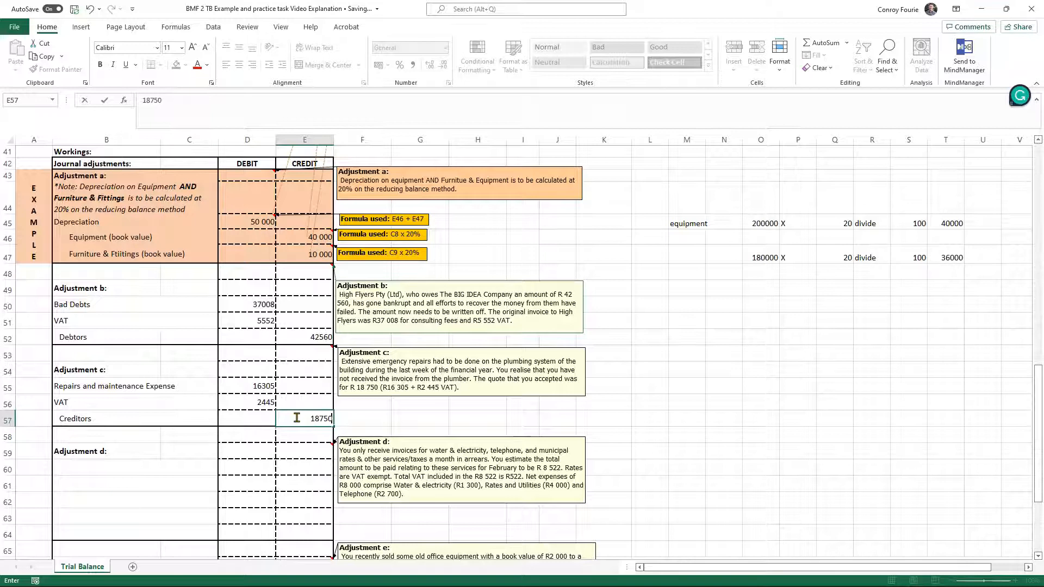
click(778, 433)
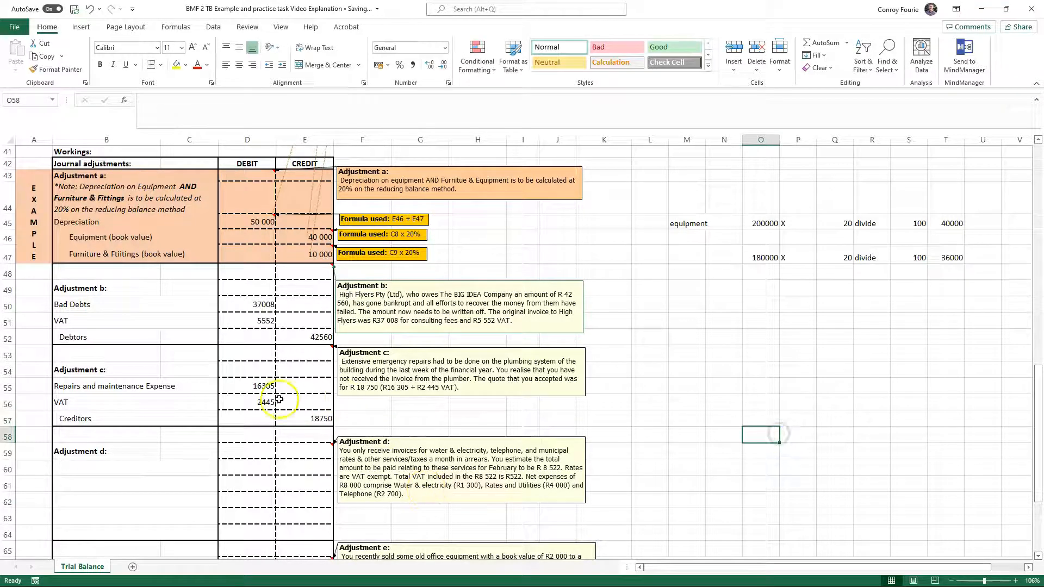
- Check the sum of Adjustment c's debits in D55:D56 against the Creditors credit and bring the remaining adjustments into view
drag(260, 385, 260, 401)
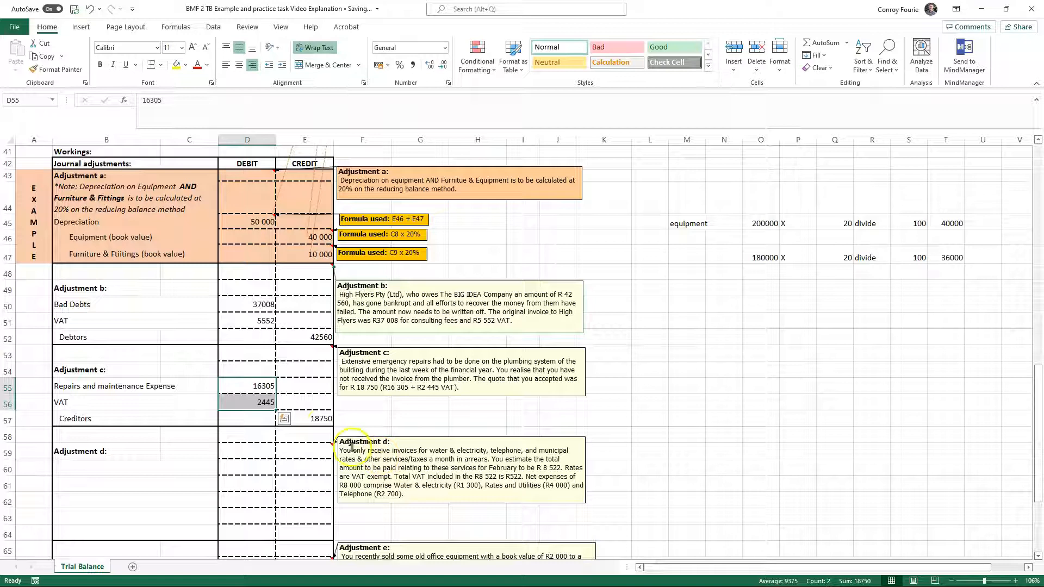
click(320, 418)
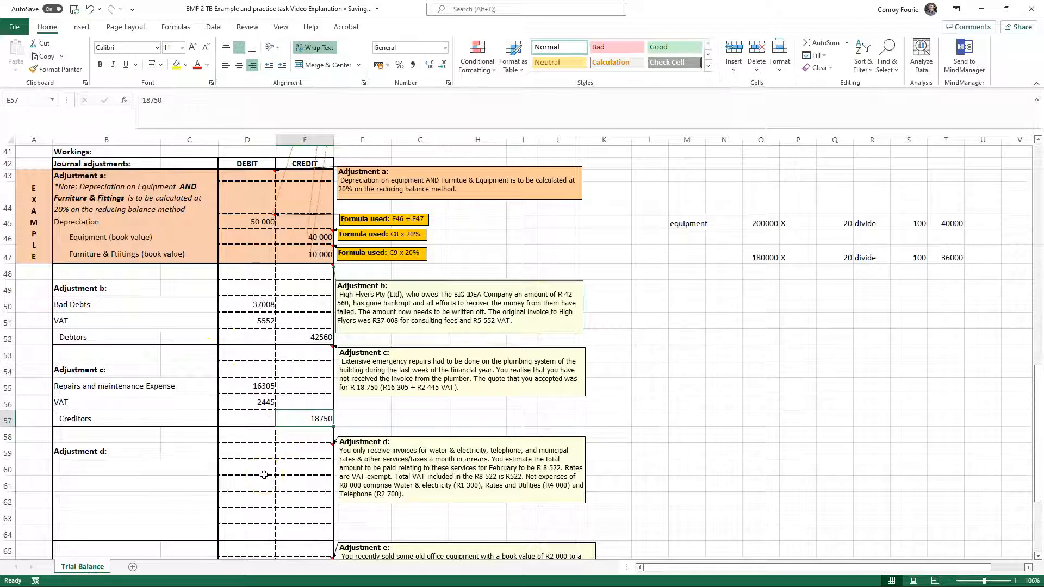
scroll(404, 381, down, 7)
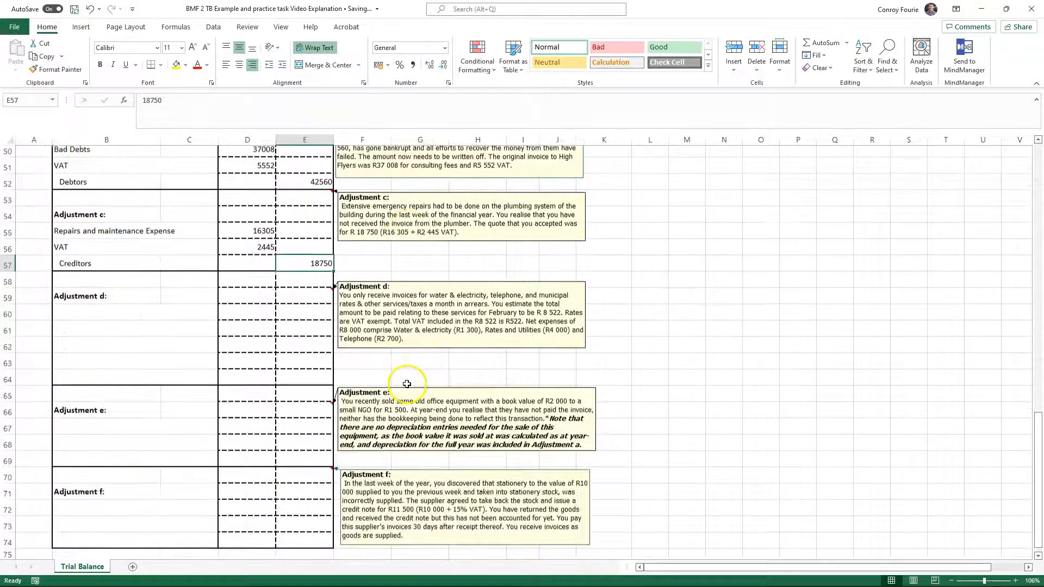
- Add a Water & Electricity line in B60 under Adjustment d with a debit of 1300 in D60
scroll(404, 380, up, 4)
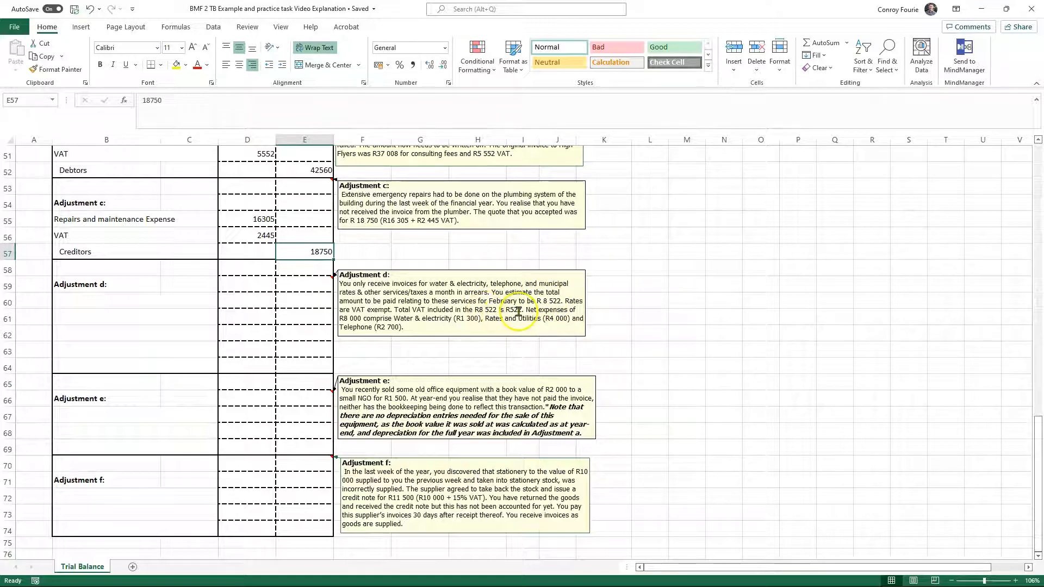
click(480, 309)
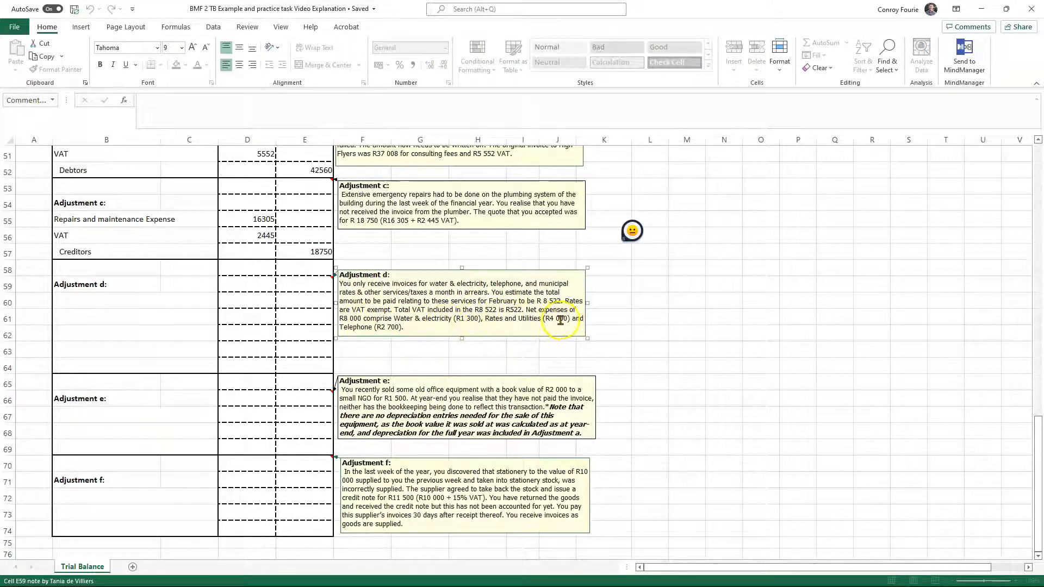
click(125, 301)
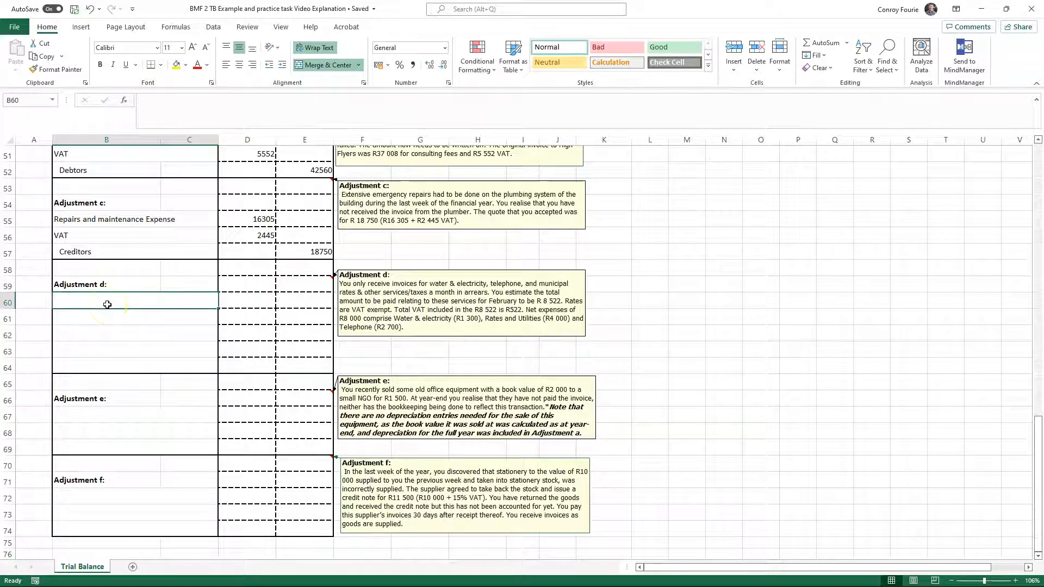
text(Water & Electricity)
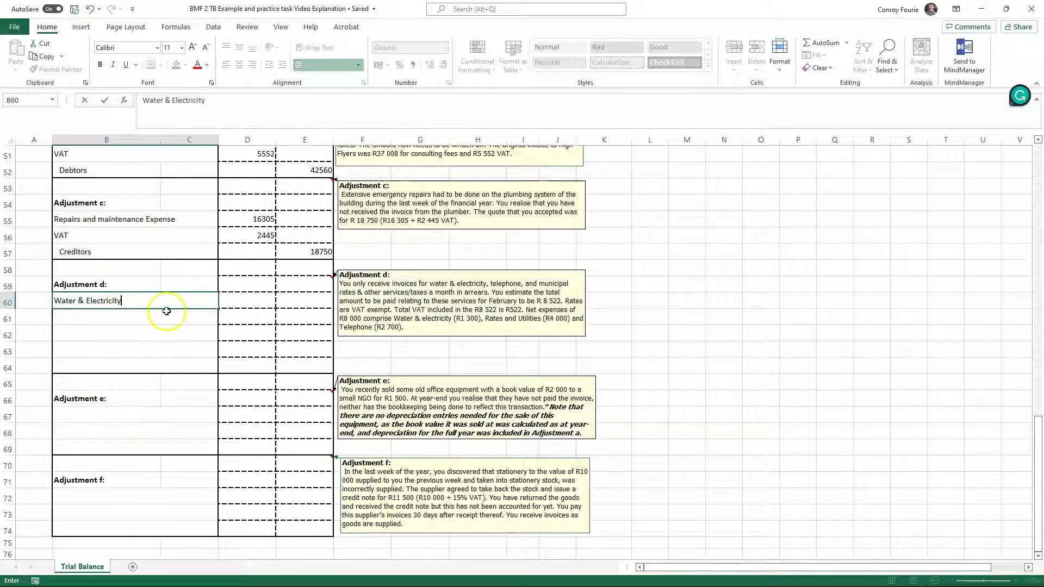
click(253, 303)
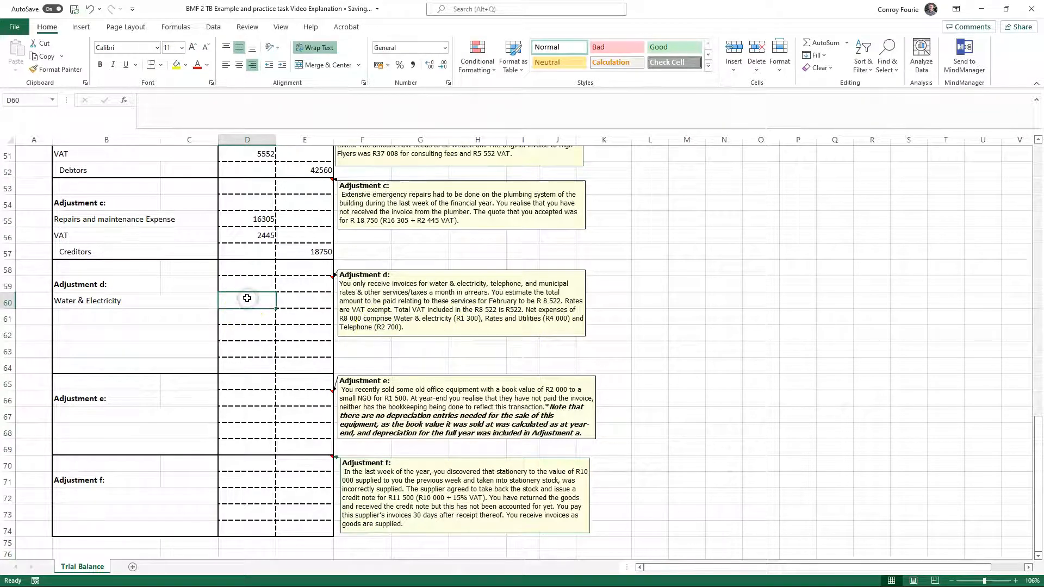
text(1300)
key(Return)
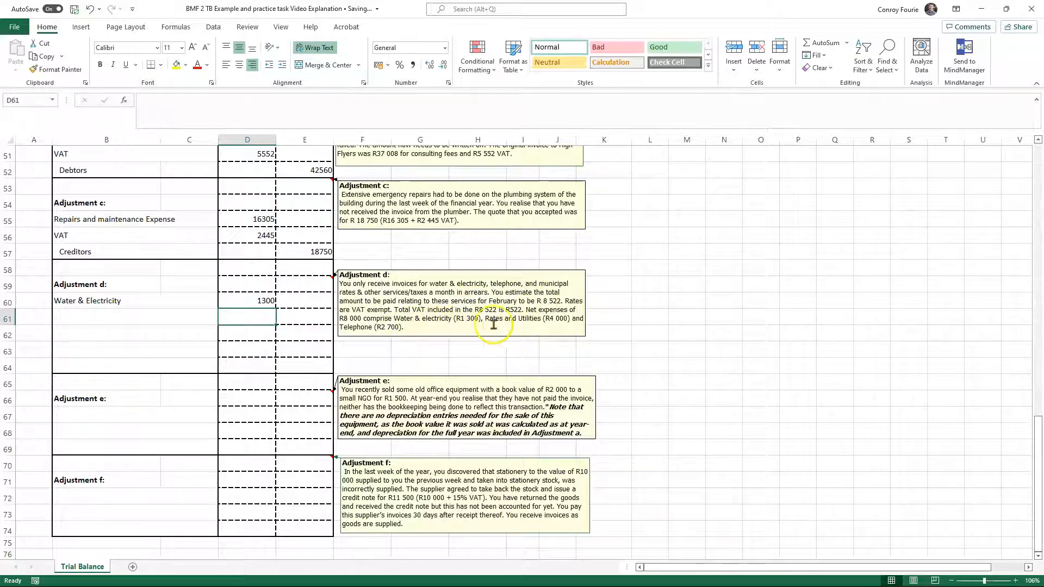
- Add a Rates & Utilities line in B61 under Adjustment d with a debit of 4000 in D61
click(254, 312)
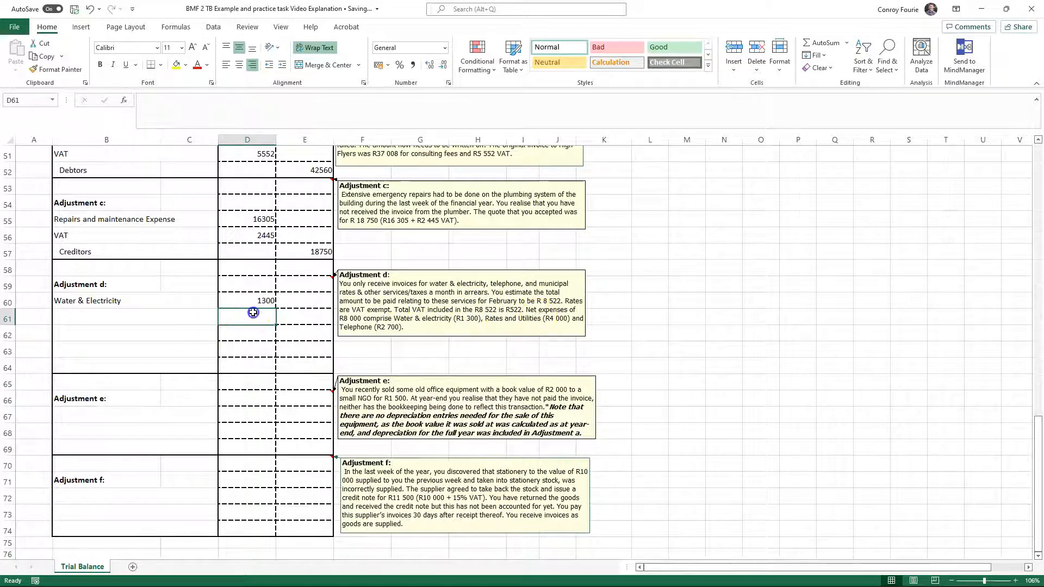
text(4000)
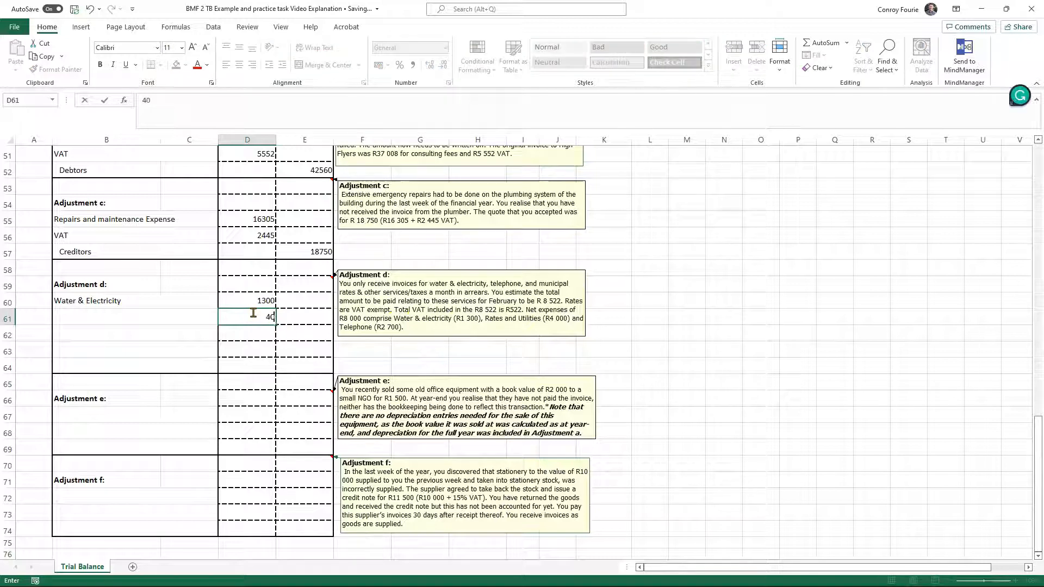
click(114, 317)
text(Rates & Utilities)
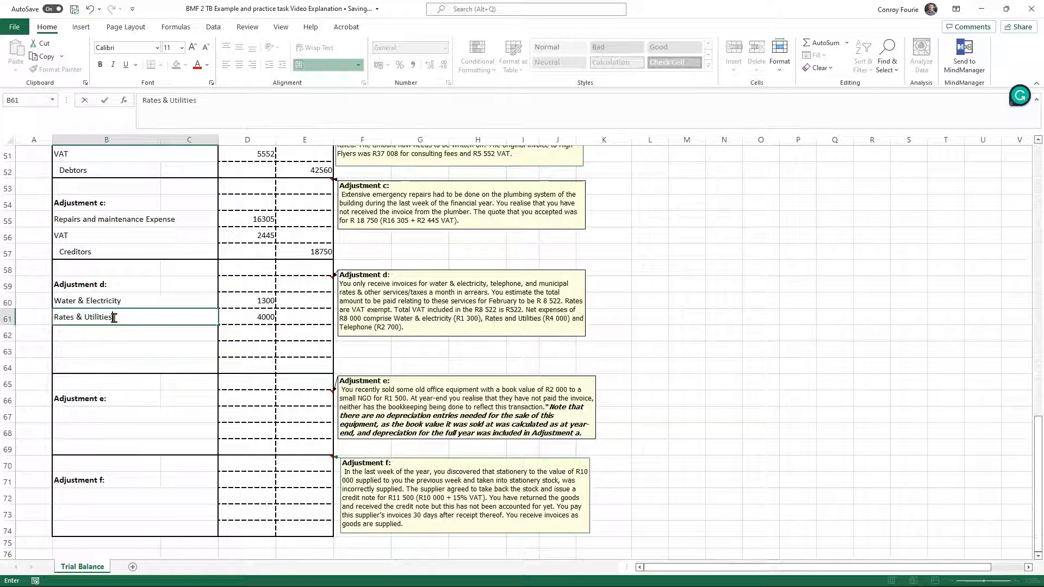
click(263, 317)
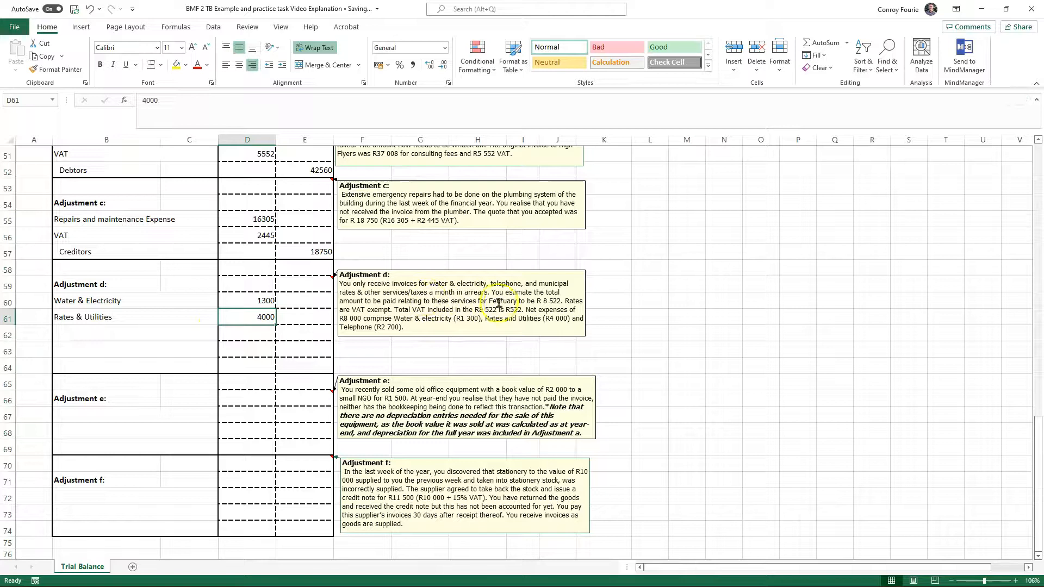
- Add a Telephone line in B62 under Adjustment d with a debit of 2700 in D62
click(253, 332)
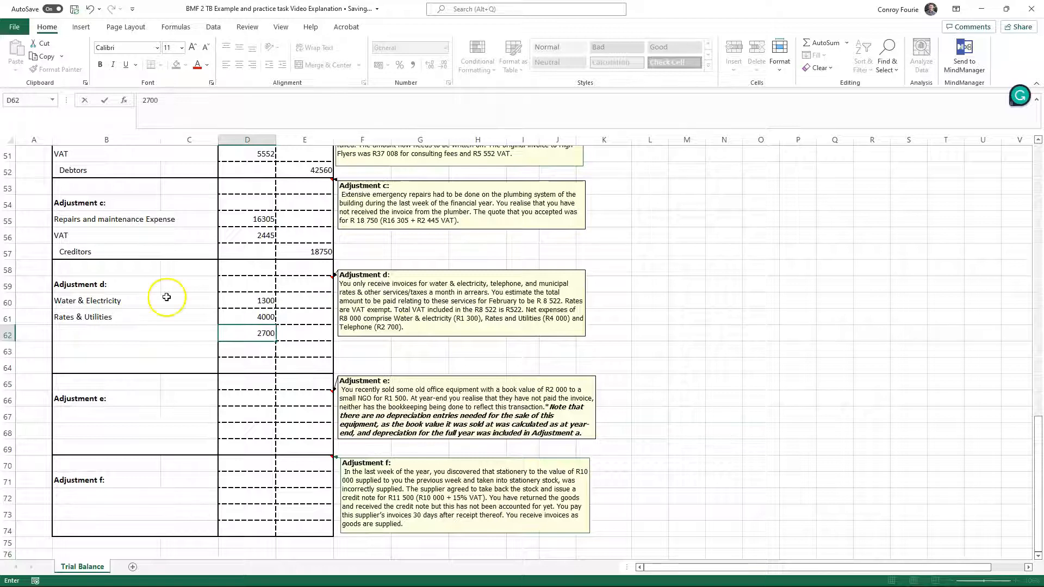
click(94, 334)
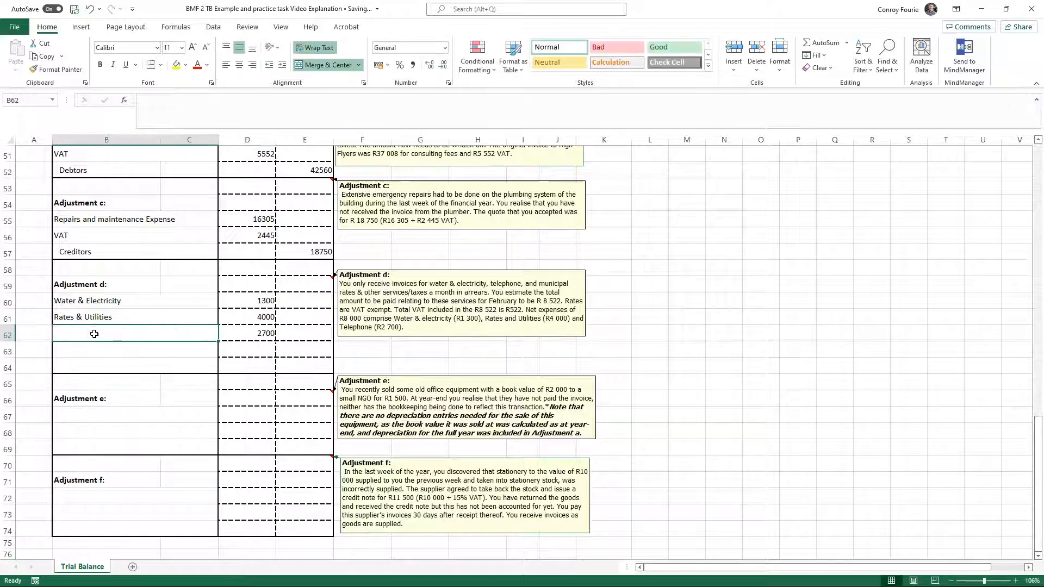
text(Telephone)
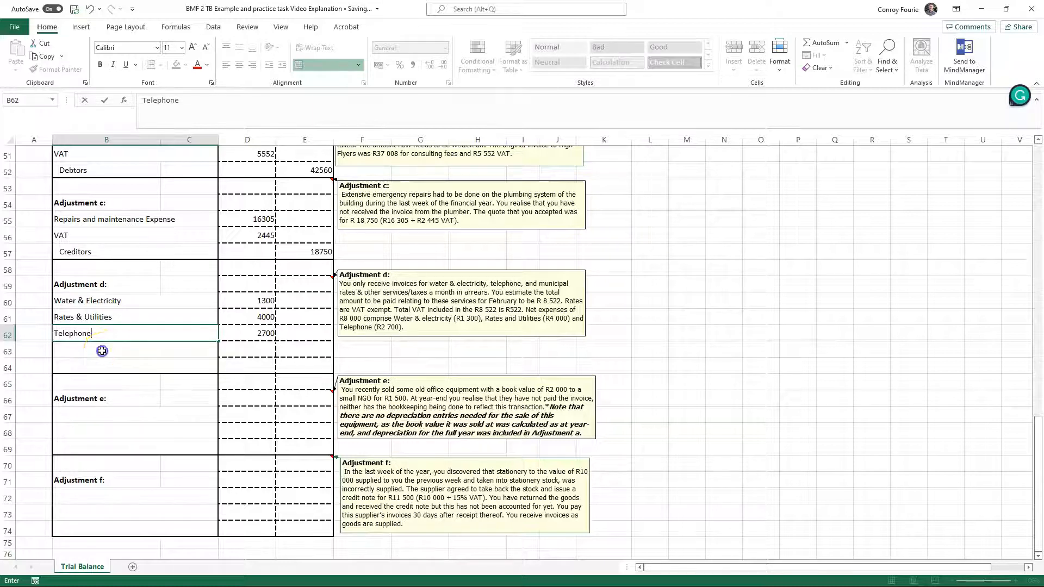
- Add a VAT line in B63 under Adjustment d with a debit of 522 in D63
click(101, 349)
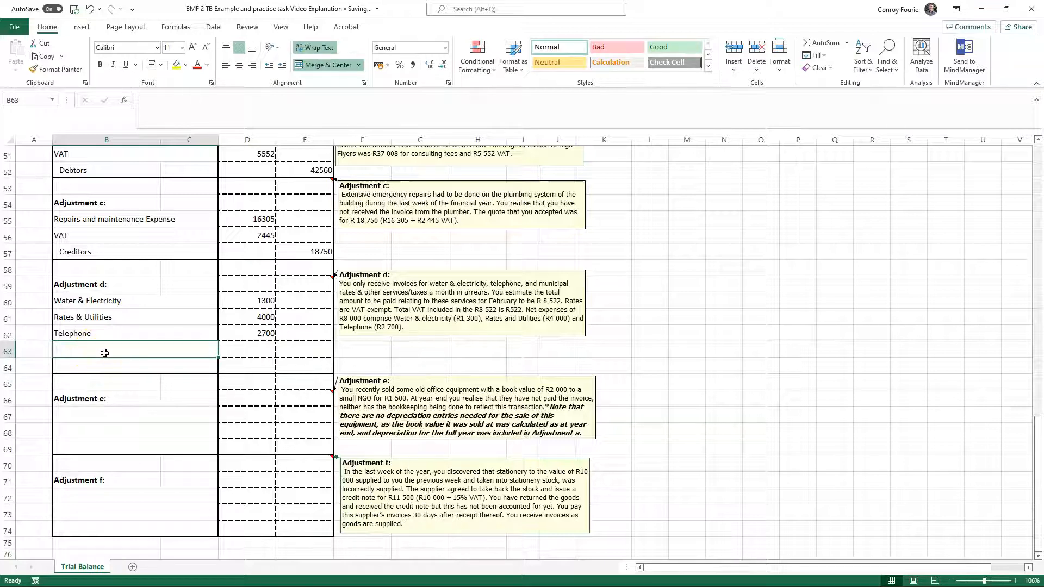
text(VAT)
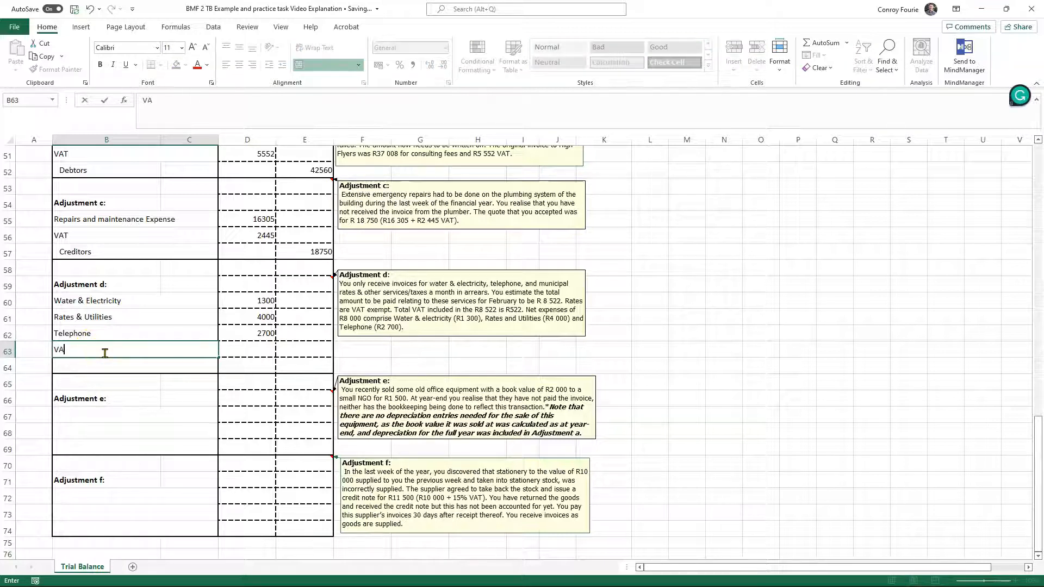
click(259, 351)
text(5)
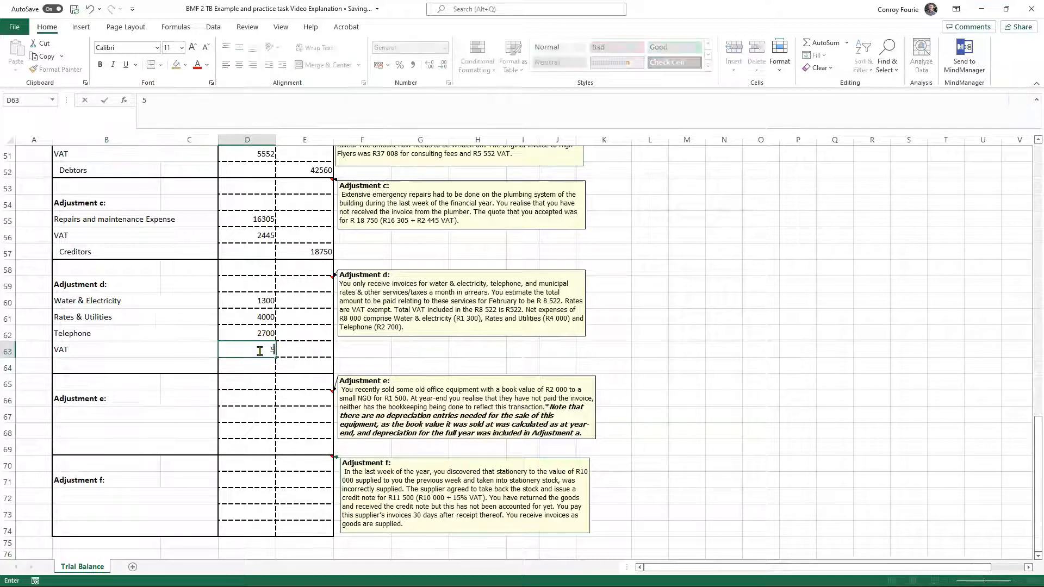
text(22)
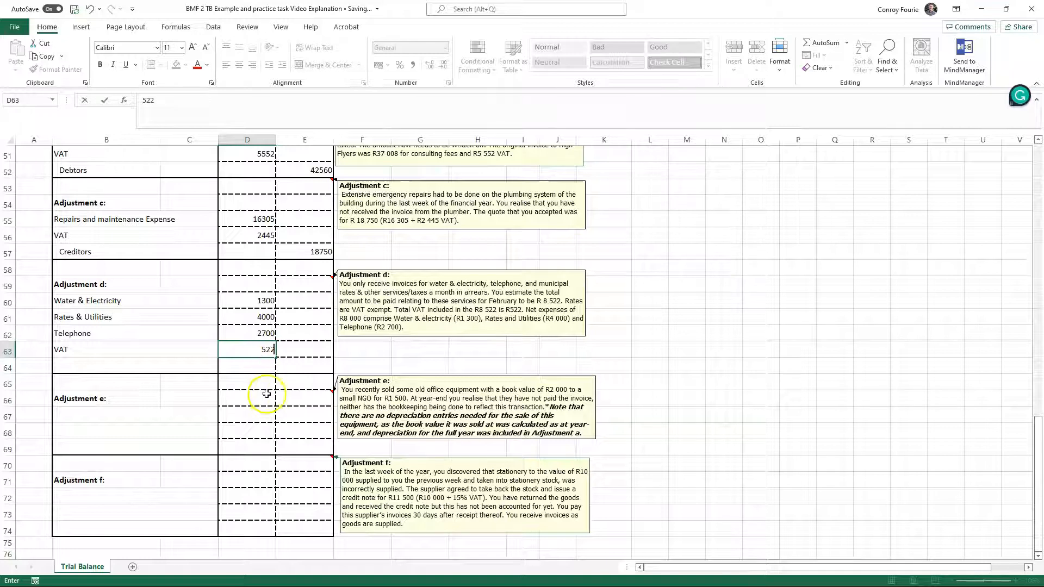
click(261, 381)
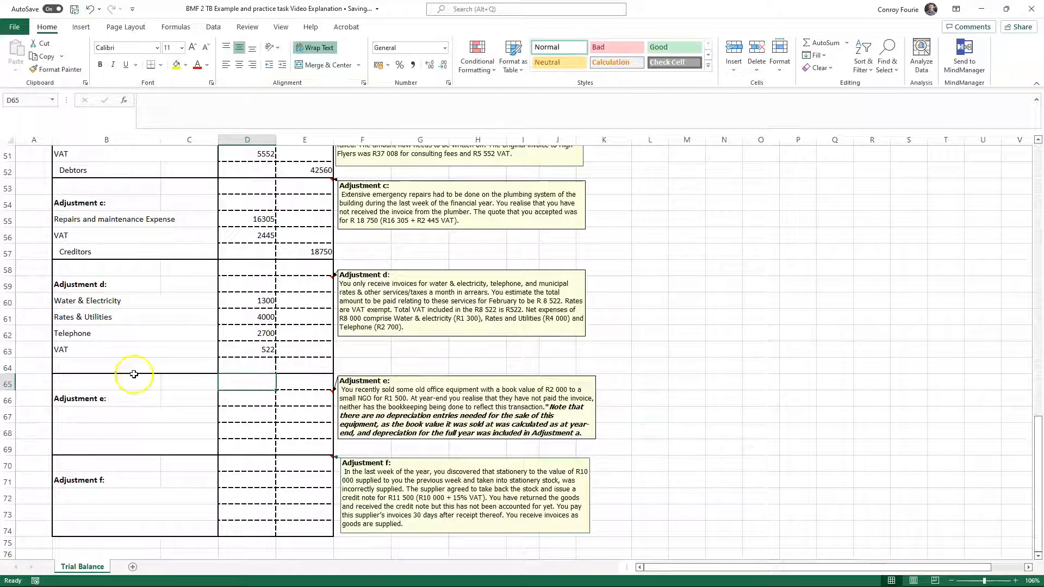
- Enter Creditor in B64 below Adjustment d's VAT line and indent it one level as the credit account
click(88, 364)
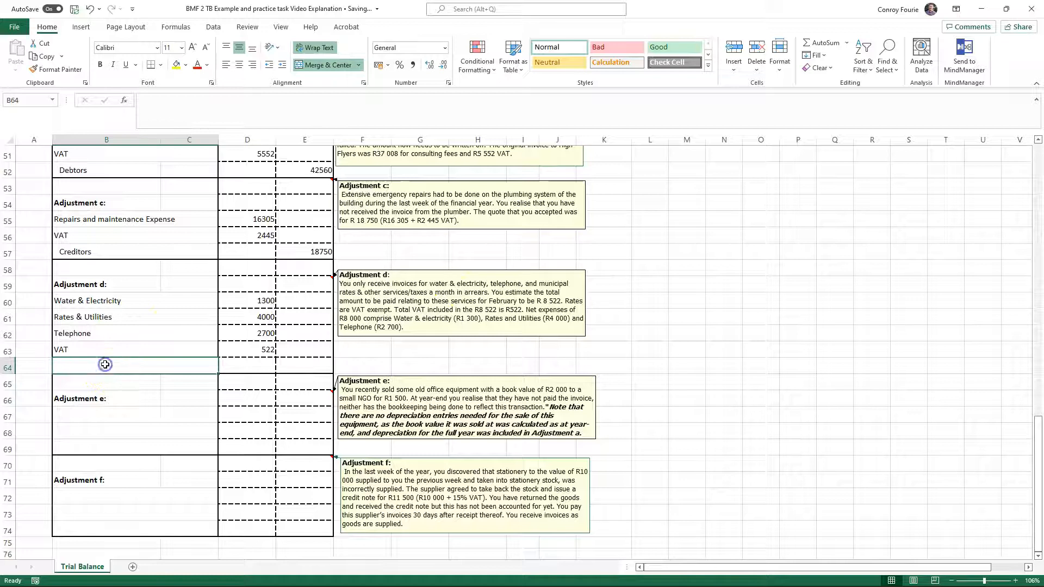
text(Creditor)
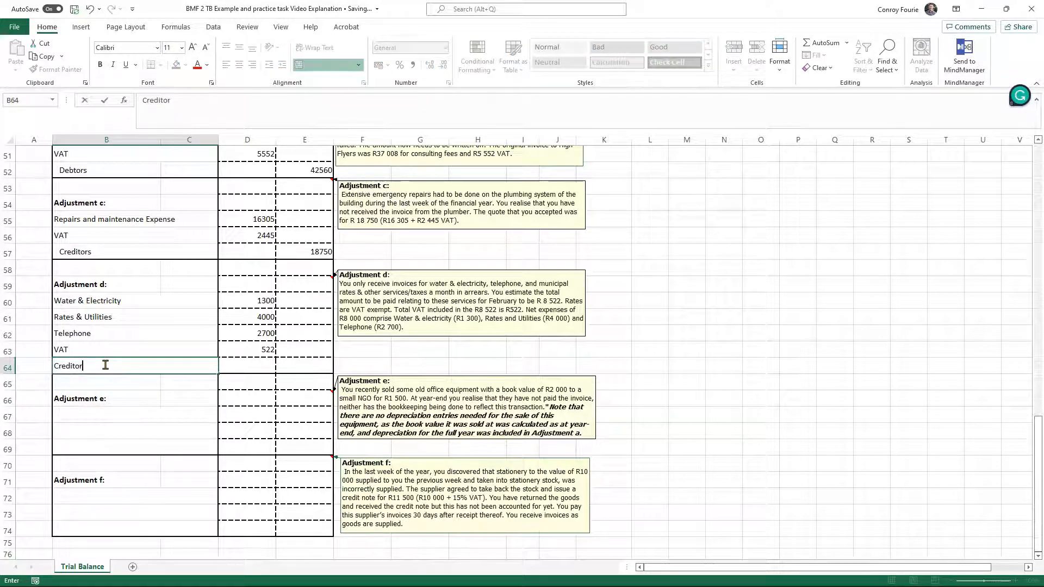
click(105, 432)
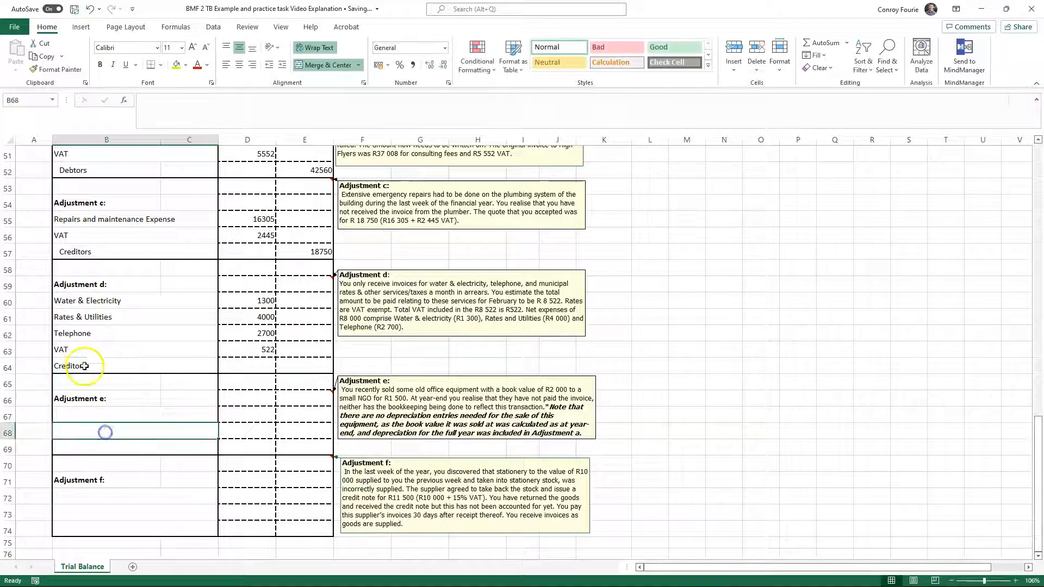
click(83, 365)
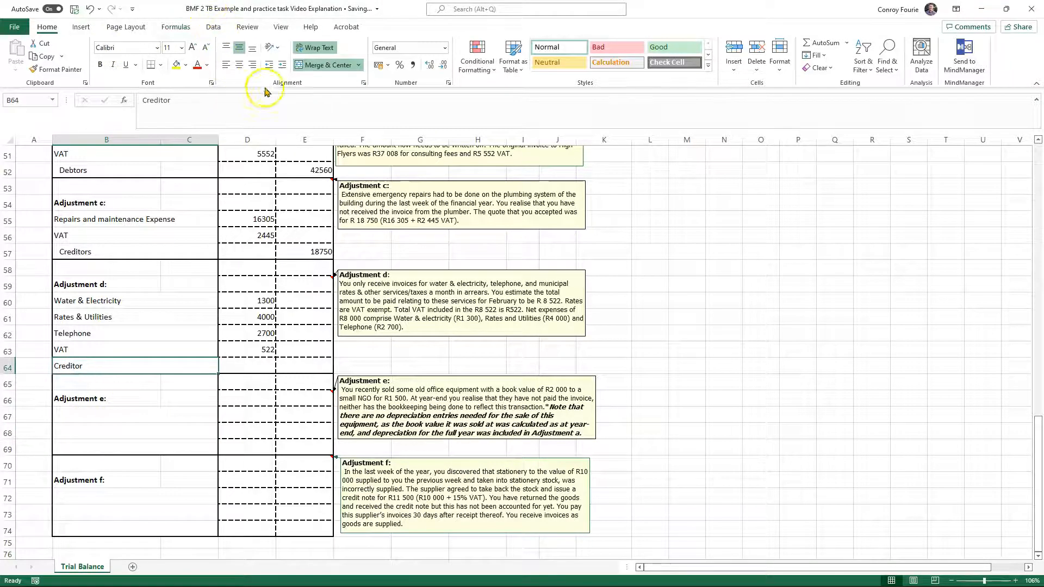
click(287, 66)
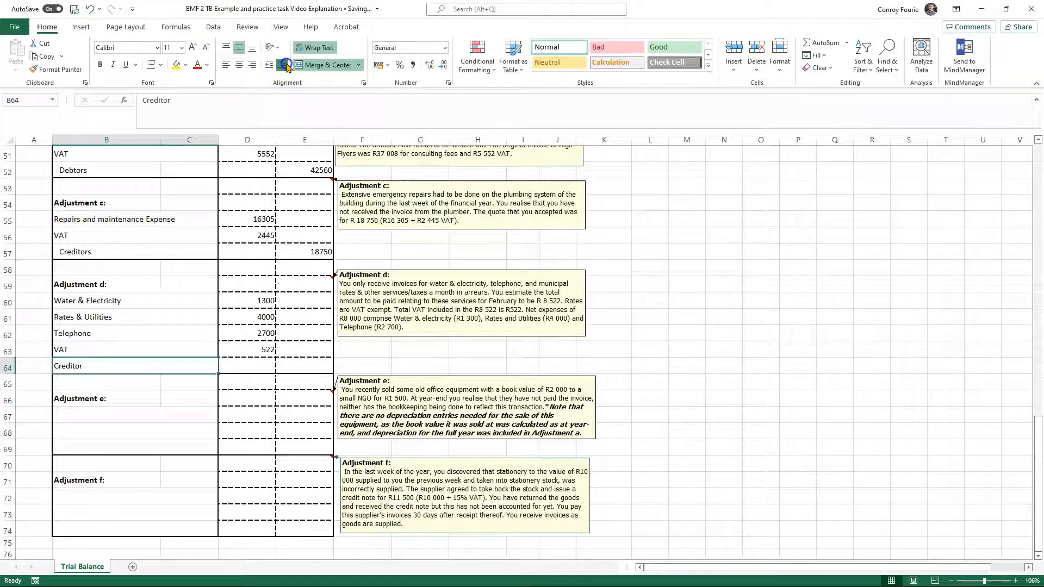
- Enter 8522 as Adjustment d's Creditor credit in E64
click(296, 365)
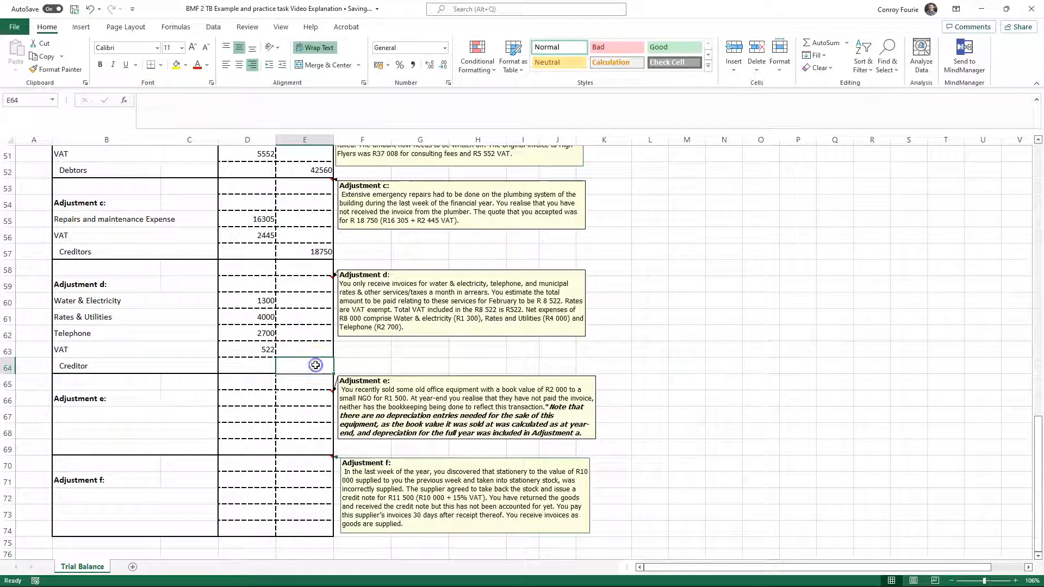
text(8522)
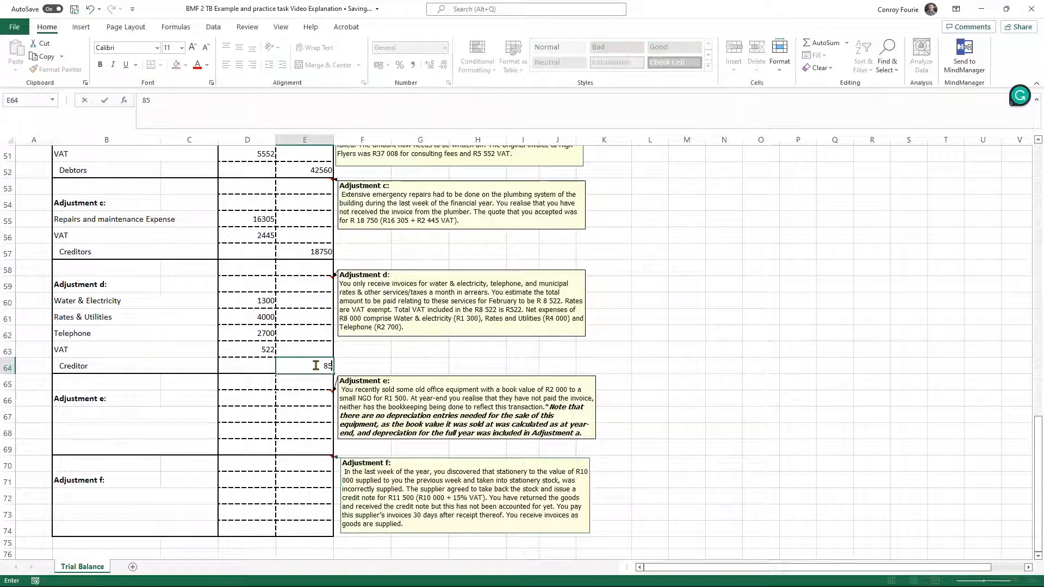
click(296, 394)
- Check the sum of Adjustment d's debits in D60:D63 against the Creditor credit in E64
click(255, 298)
drag(255, 297, 258, 349)
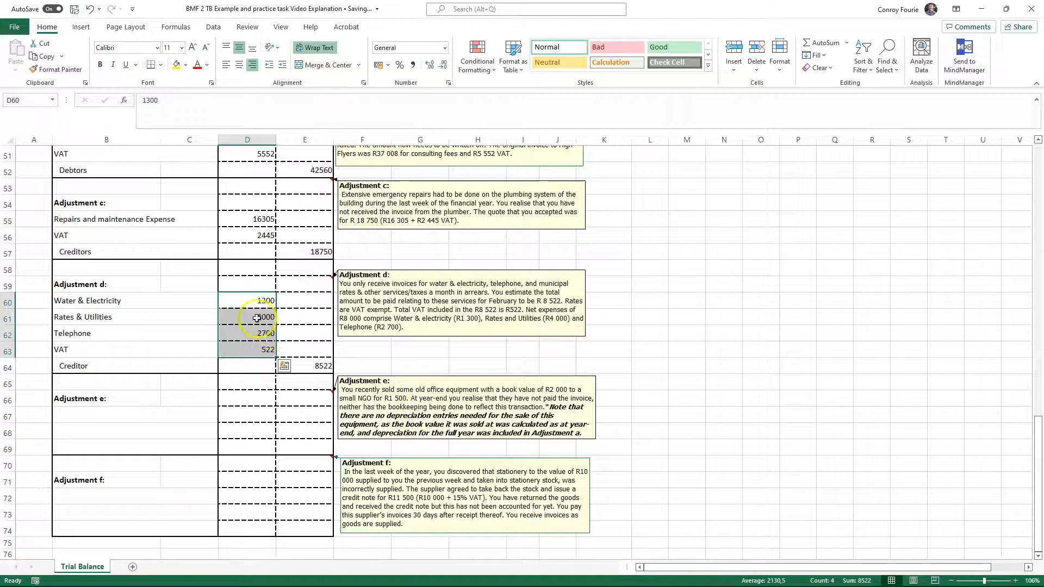
click(708, 340)
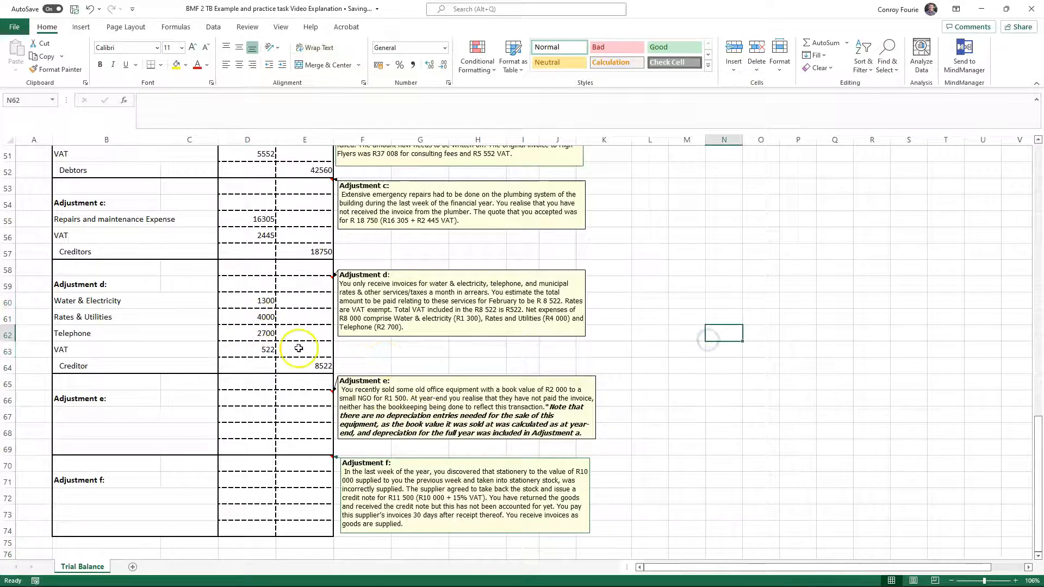
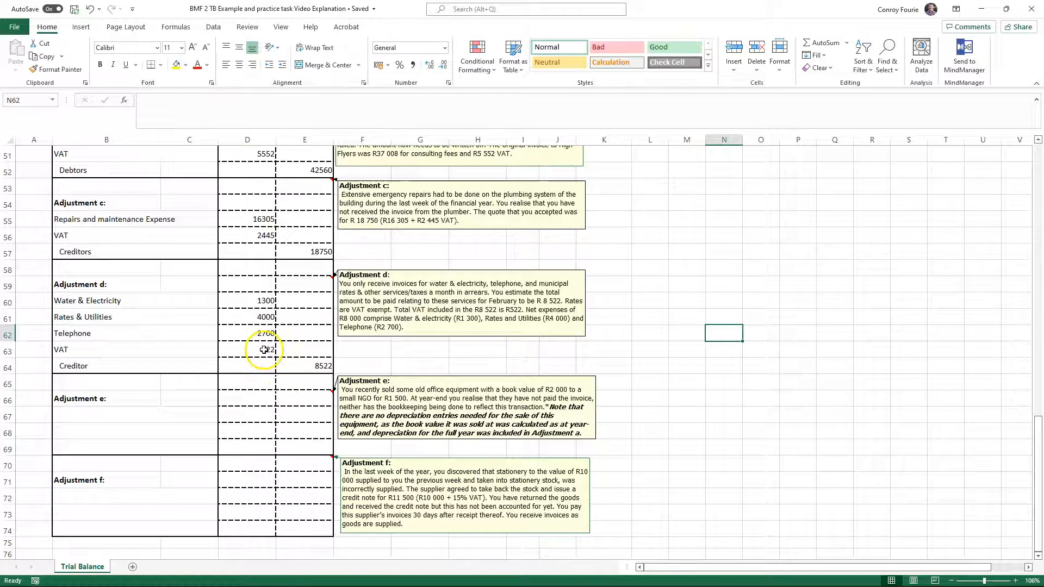
click(264, 349)
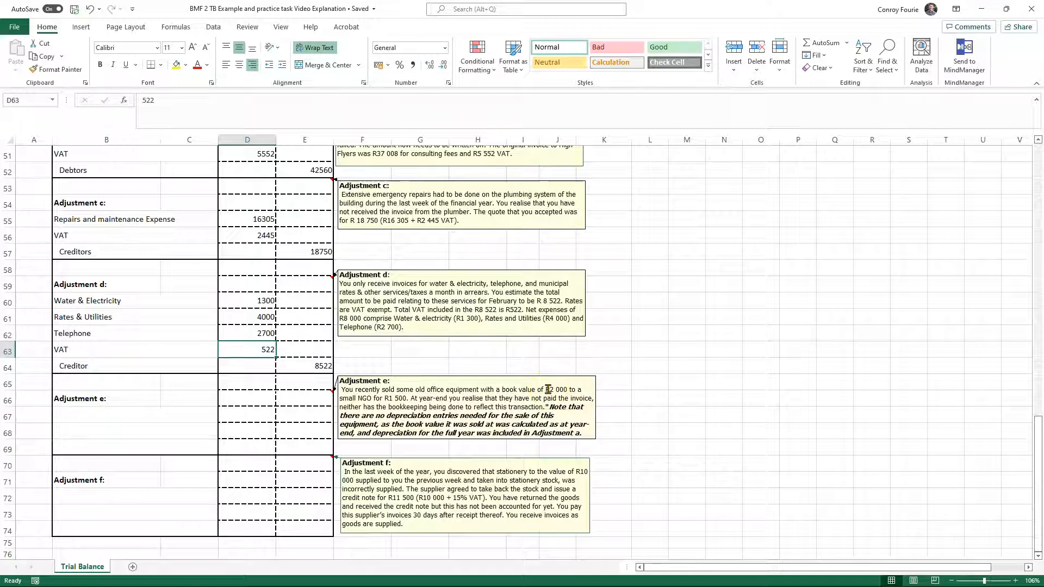
- Enter Debtor (NGO) in B67 under Adjustment e with a debit of 1500 in D67
scroll(291, 246, up, 7)
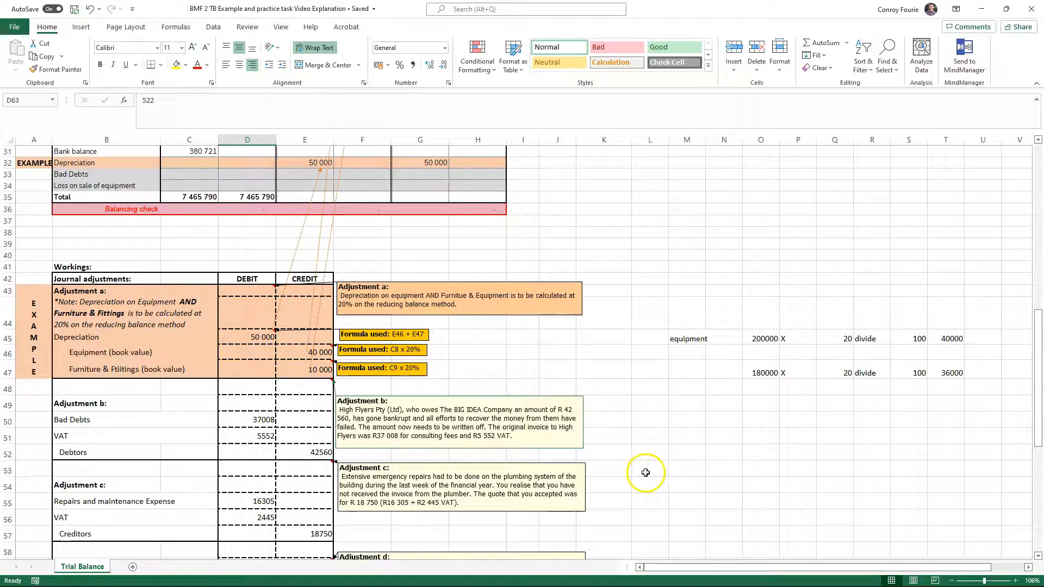
scroll(645, 472, down, 7)
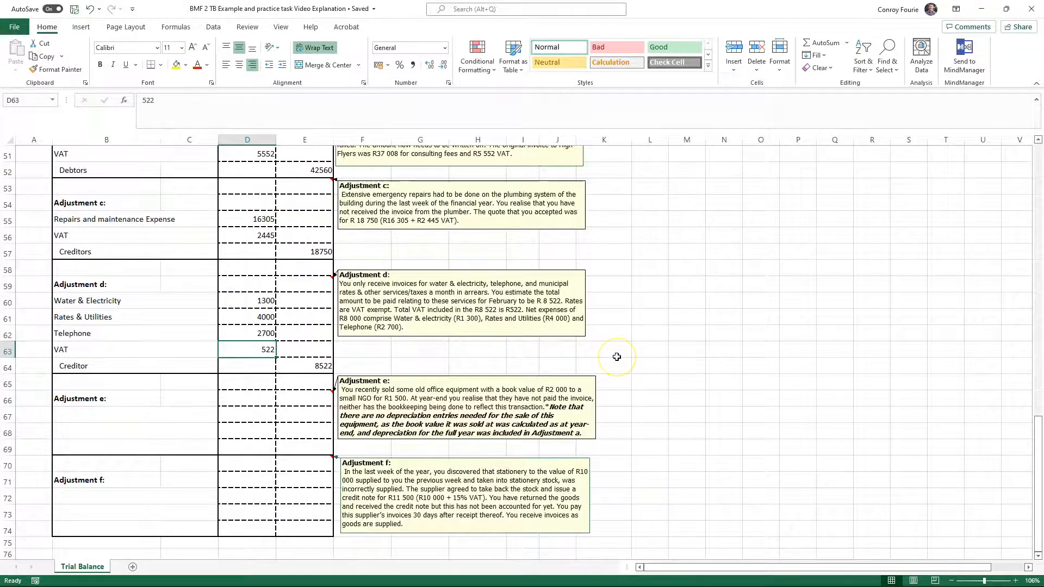
scroll(616, 357, down, 4)
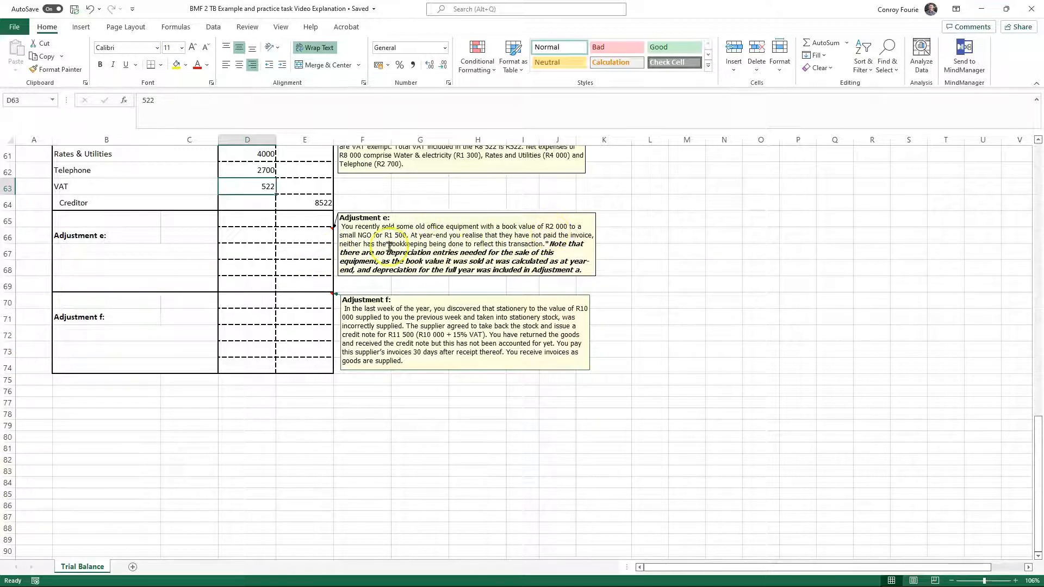
click(354, 234)
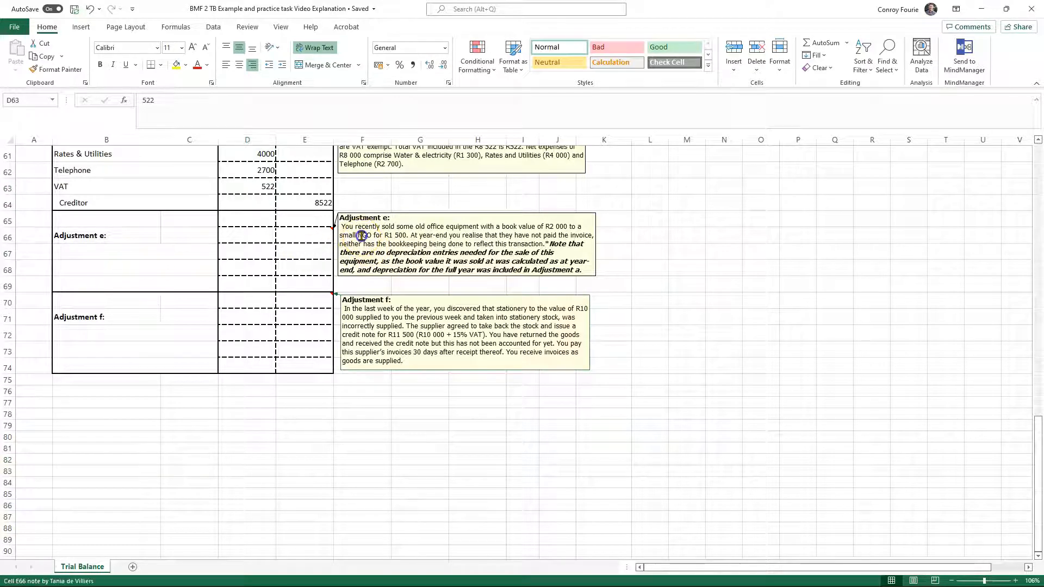
click(112, 252)
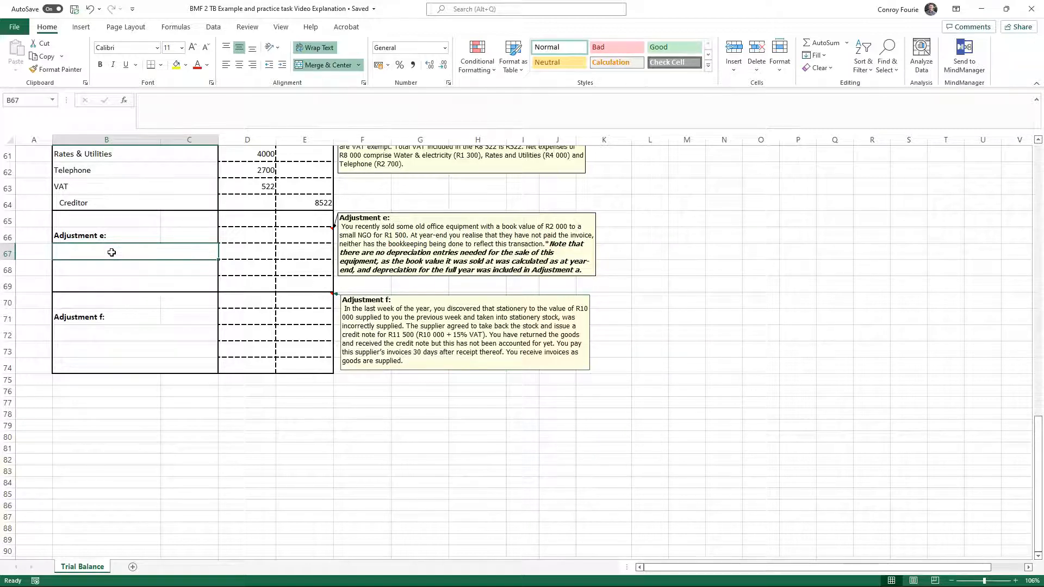
text(Debtor (NGO)
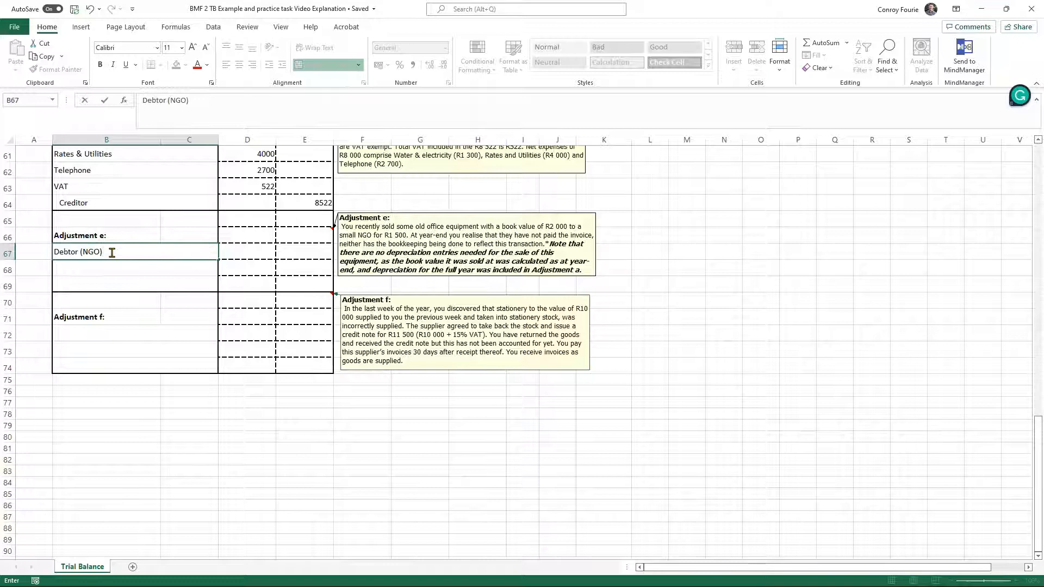
click(240, 249)
text(1)
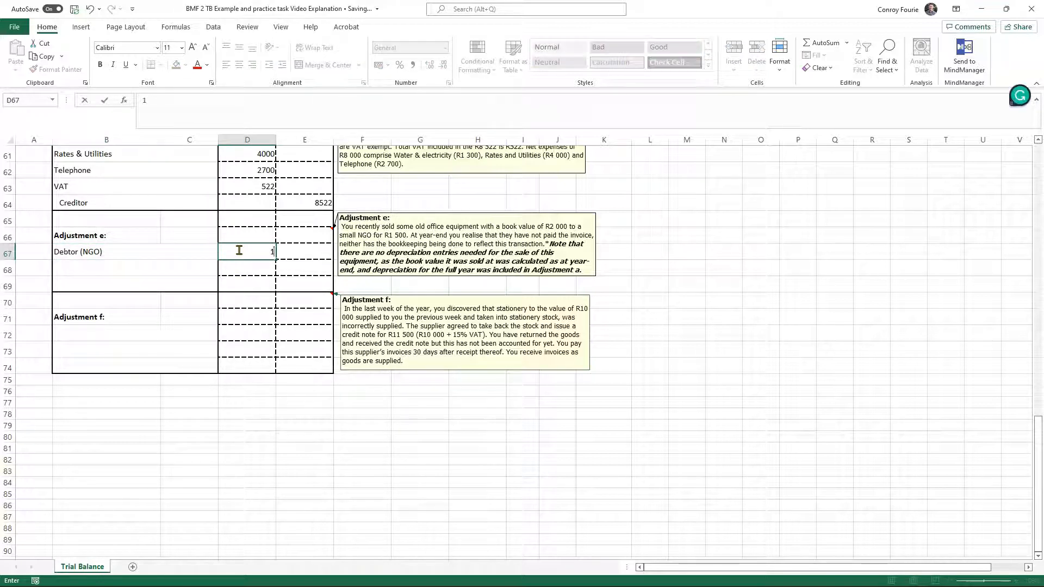
text(500)
- Enter Office Equipment in B69 under Adjustment e with a credit of 2000 in E69, leaving row 68 free
click(91, 271)
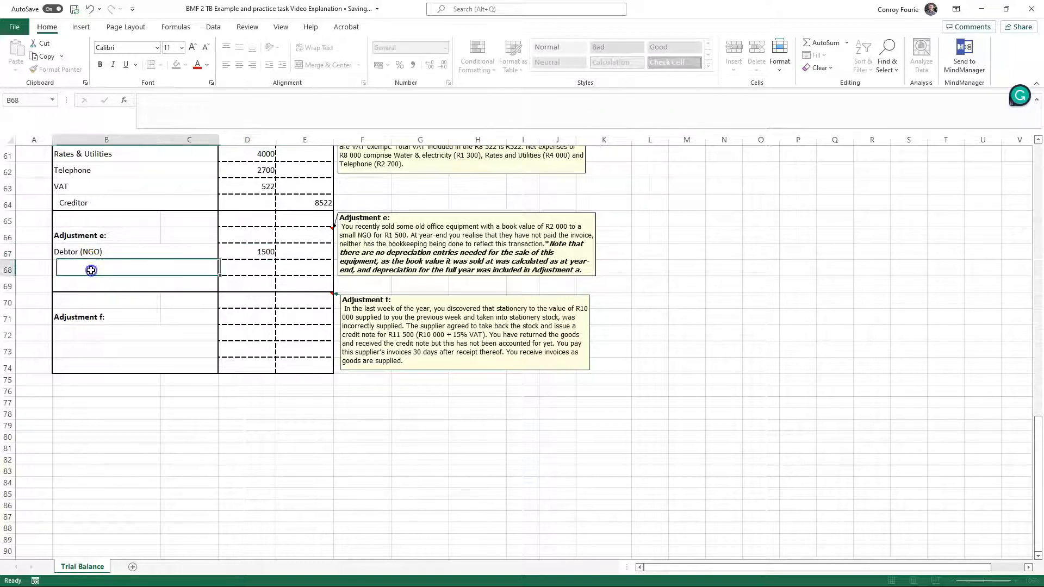
click(87, 285)
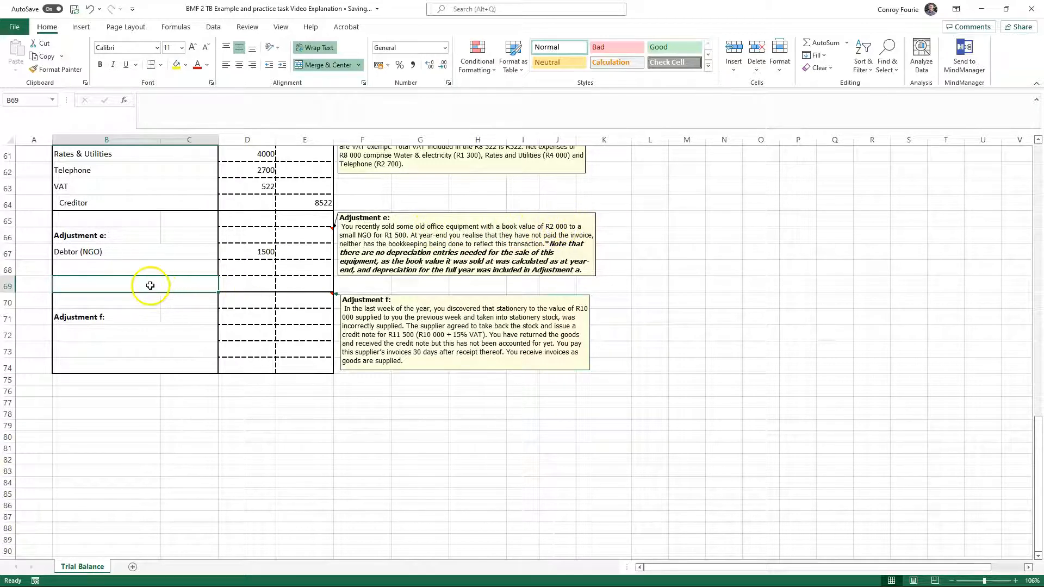
text(Office)
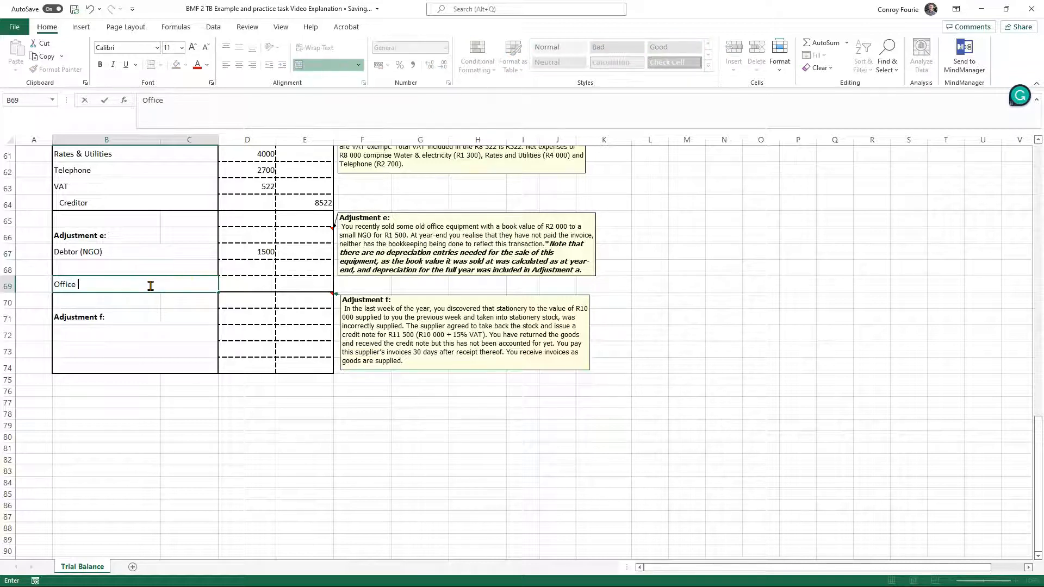
text( Equipment)
click(318, 285)
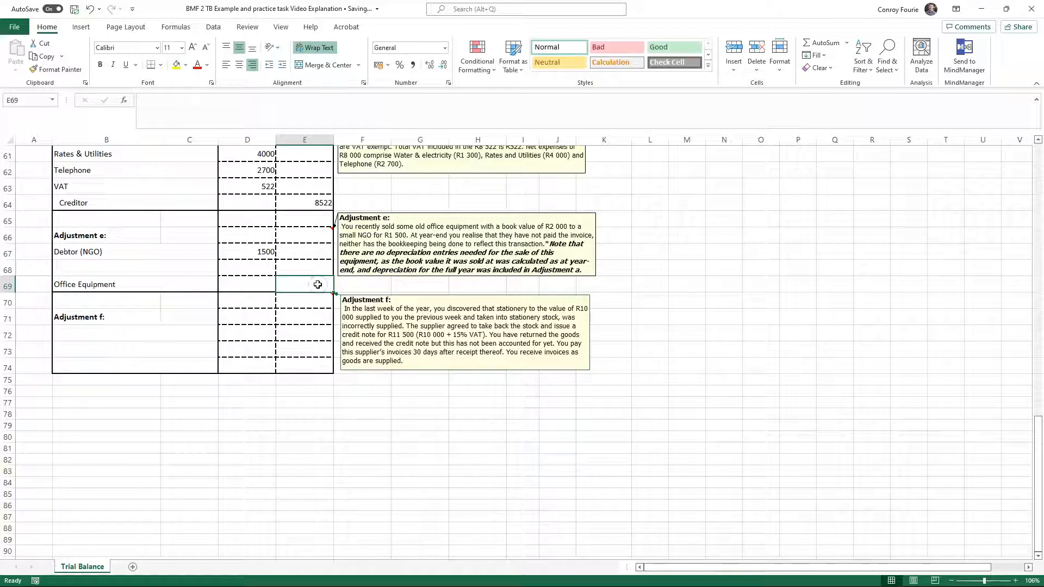
text(200)
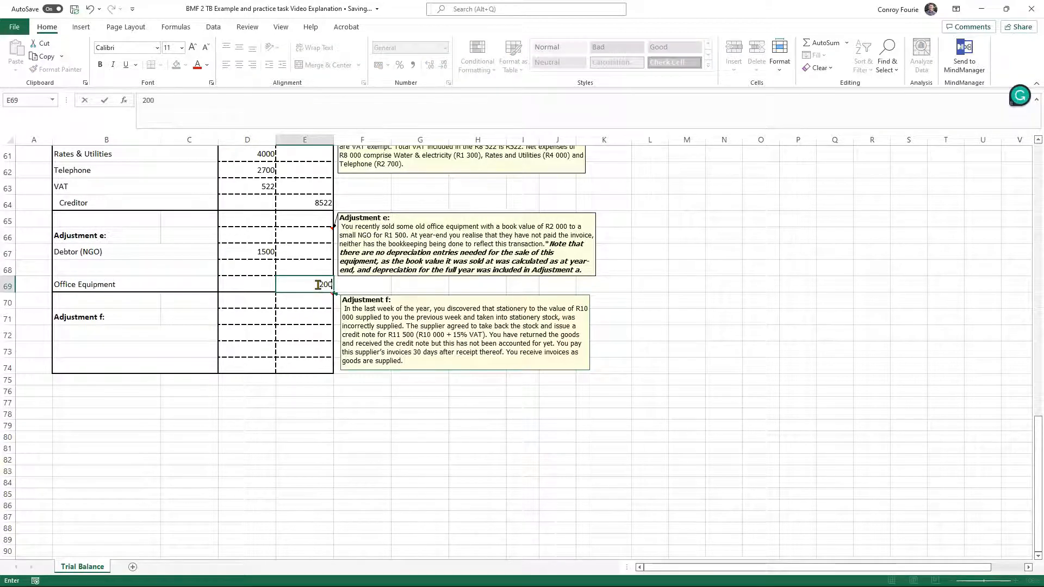
text(0)
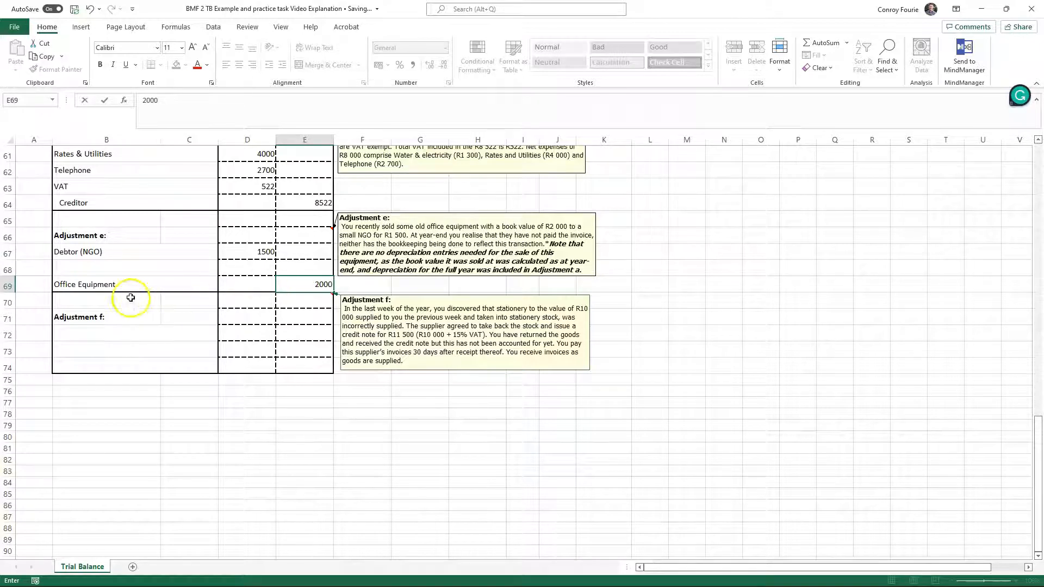
- Indent the Office Equipment entry in B69 one level to mark it as the credit account
click(106, 284)
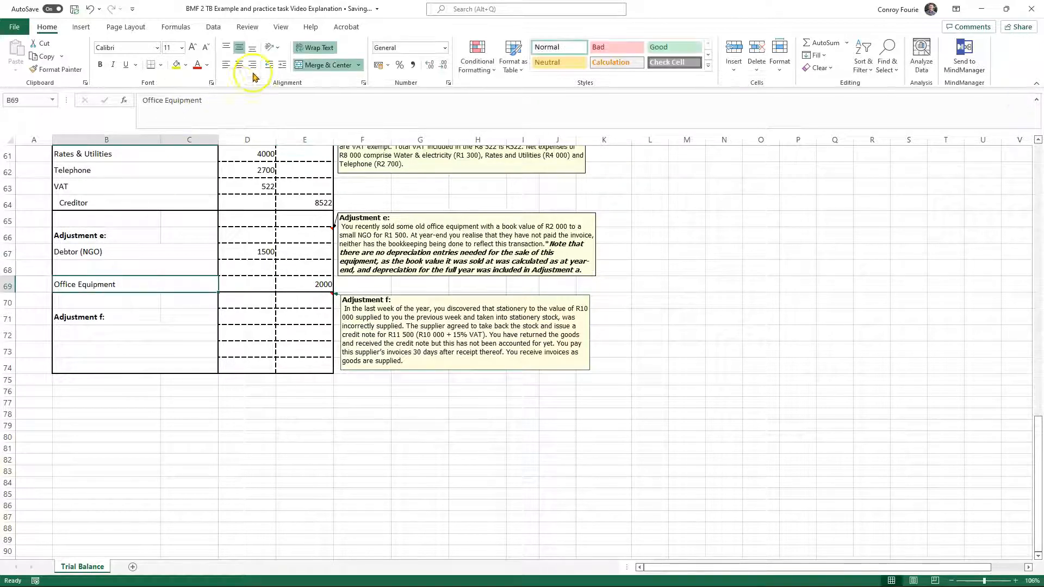
click(282, 64)
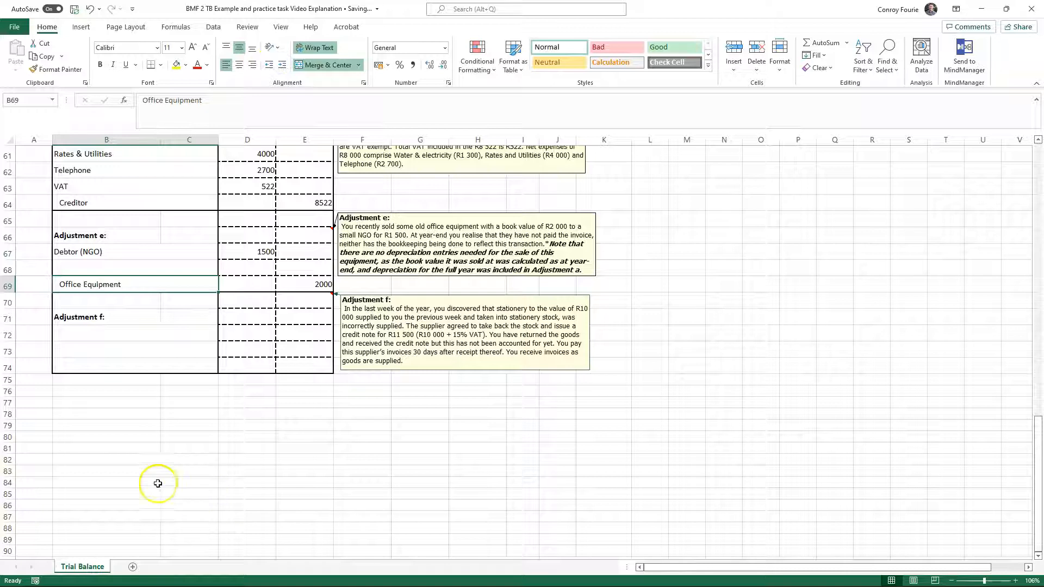
click(144, 459)
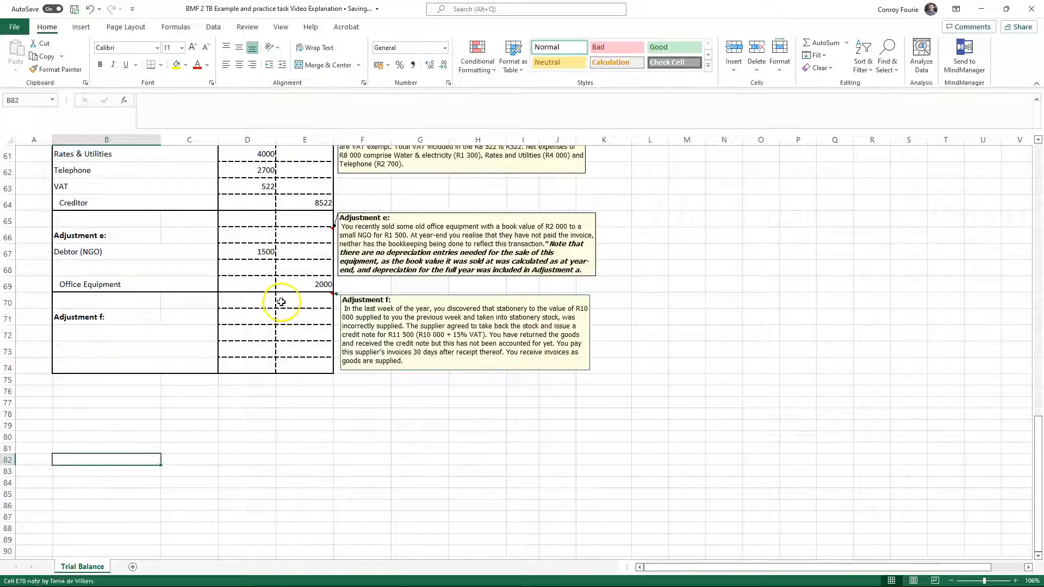
- Add Loss on Sale of Equipment in B68 with a debit of 500 in D68, and check Adjustment e's debits against the credit in E69
click(325, 285)
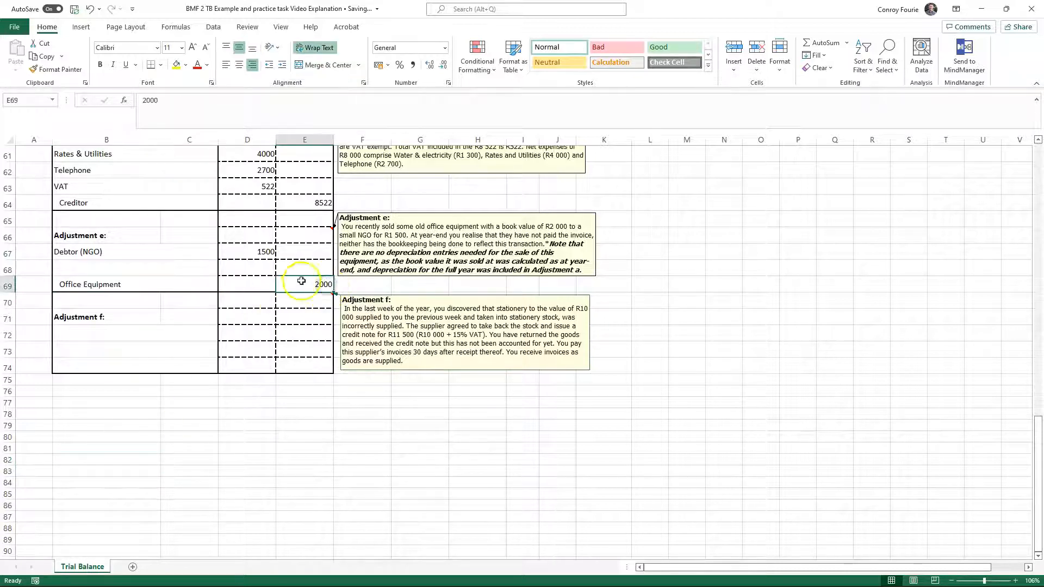
click(257, 251)
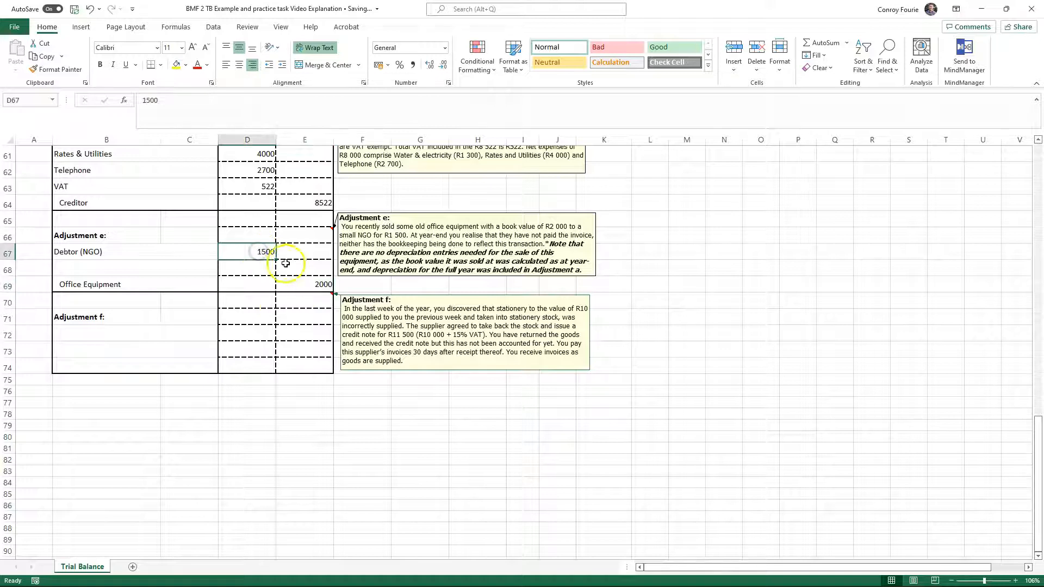
click(324, 284)
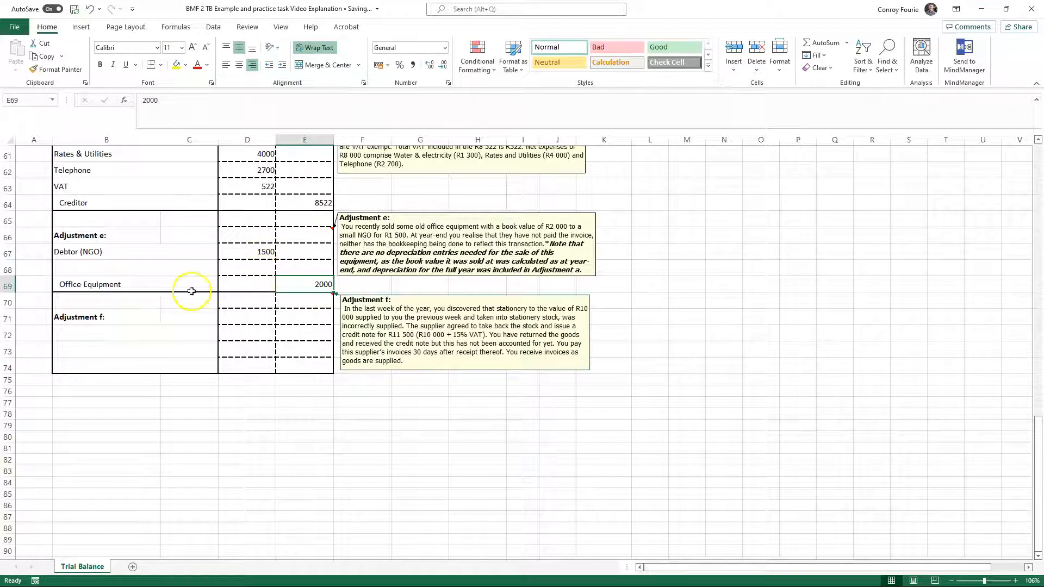
click(74, 269)
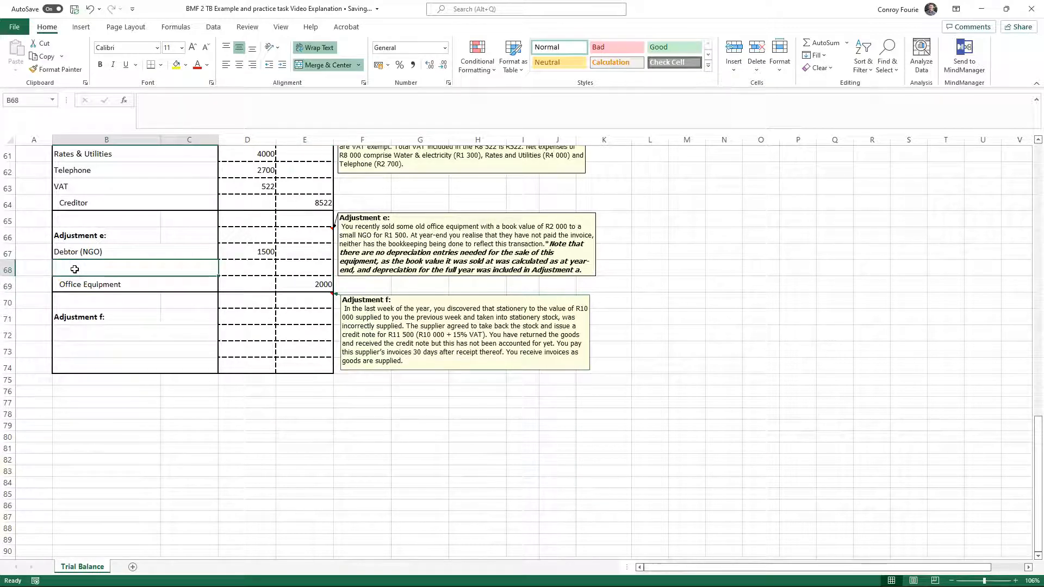
text(Loss on Sale of Equipment)
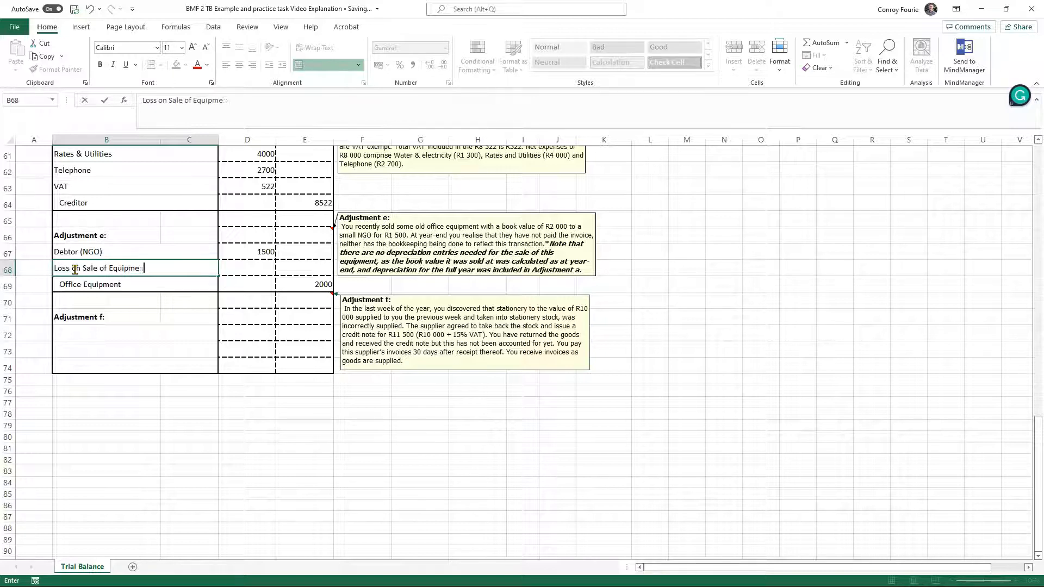
click(258, 266)
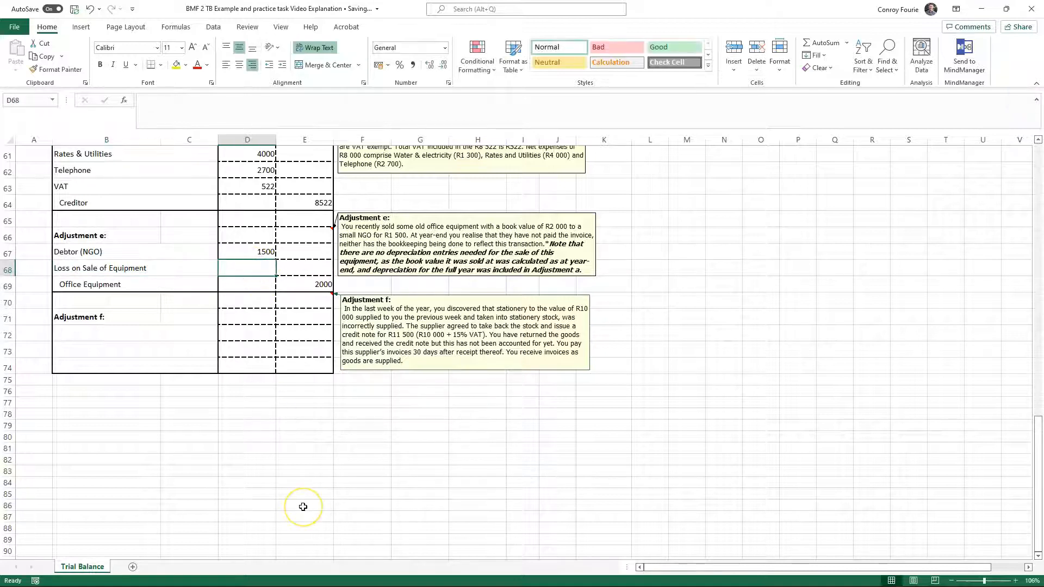
text(500)
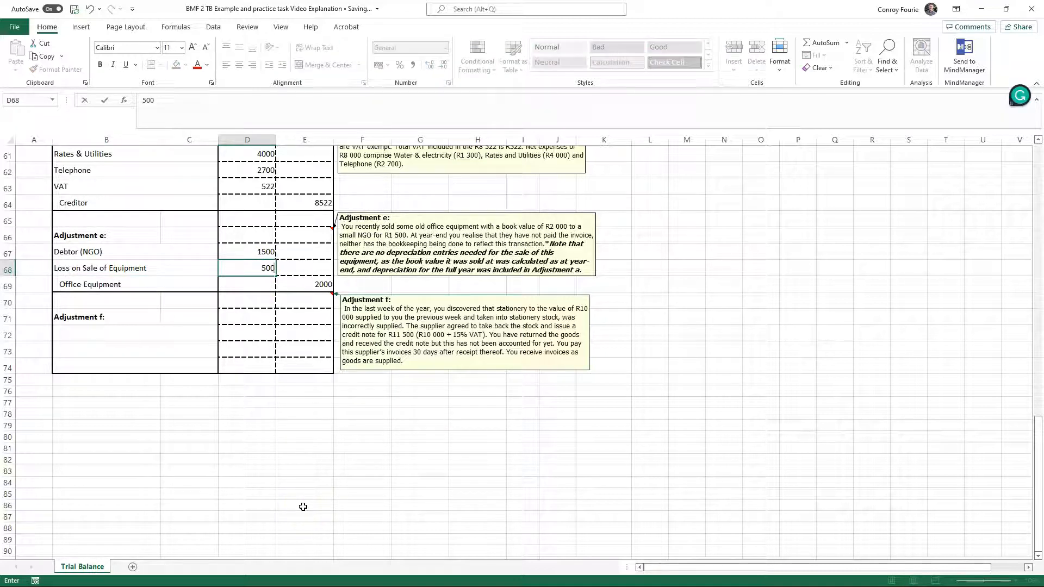
click(324, 468)
drag(267, 251, 266, 265)
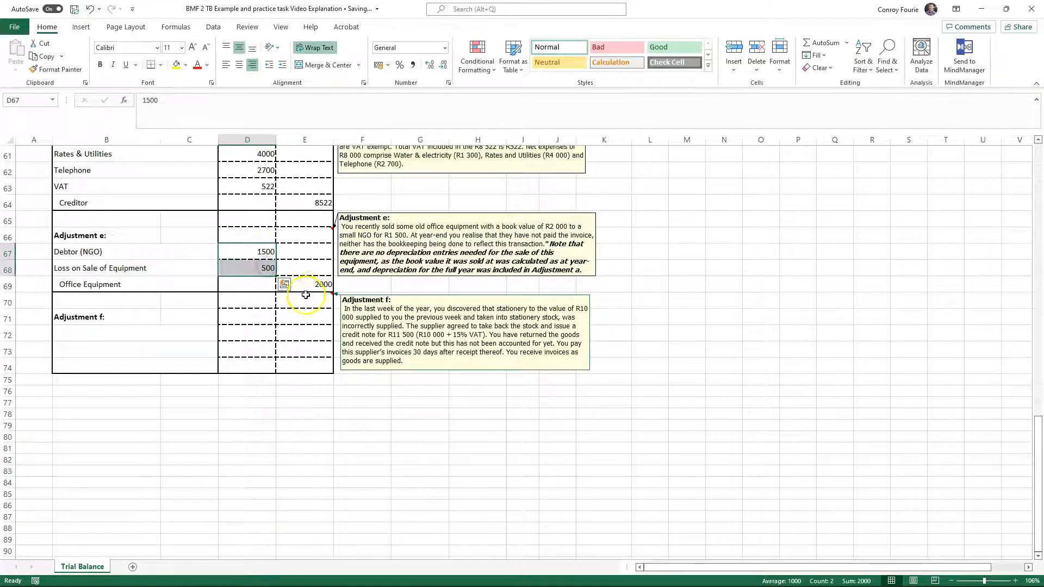
click(326, 284)
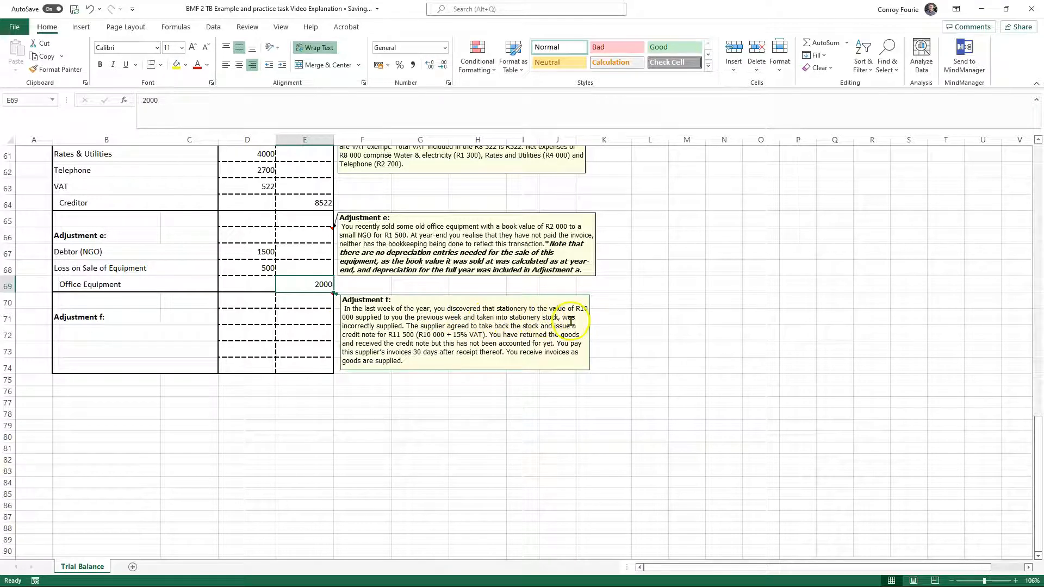
- Review the Adjustment f note on the returned stationery and enter Creditor in B72 with a debit of 11500 in D72
click(396, 326)
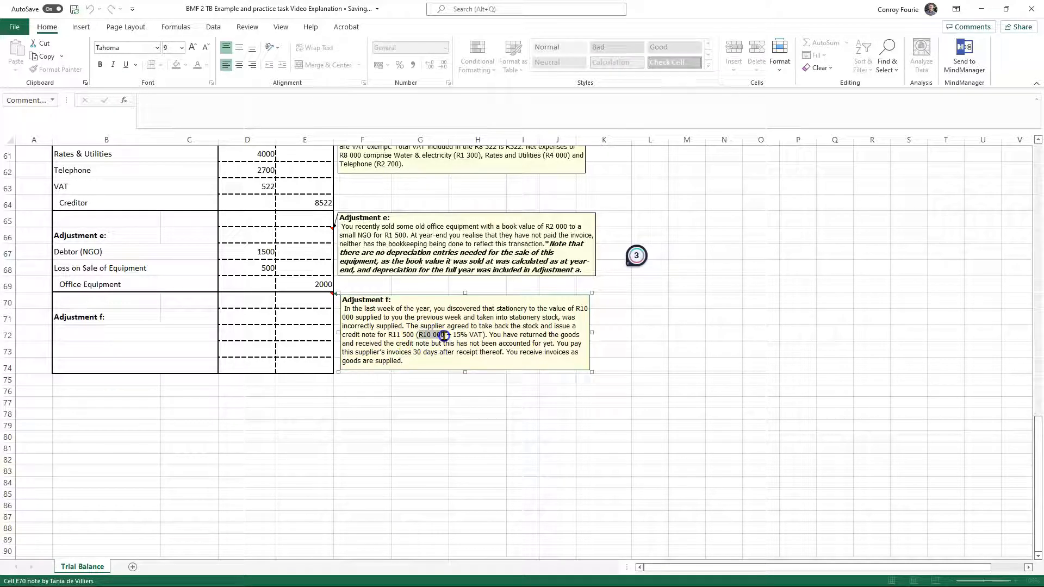
click(463, 335)
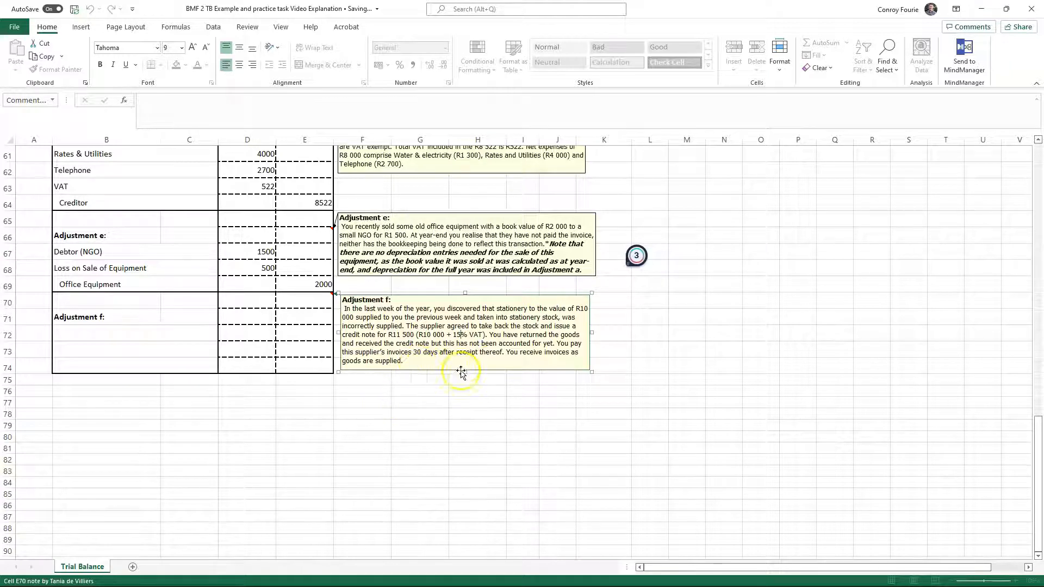
drag(401, 353, 508, 354)
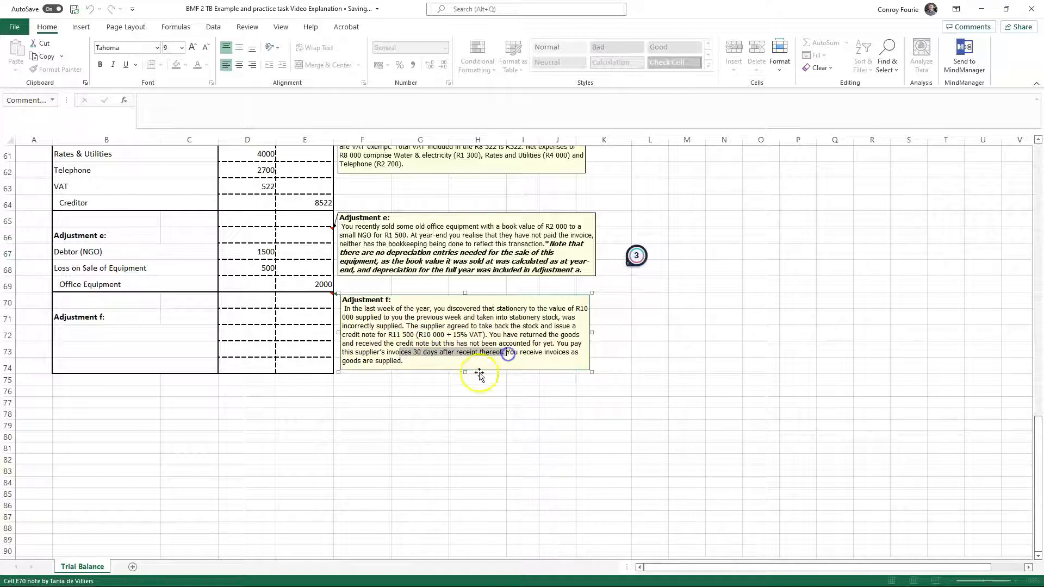
click(419, 416)
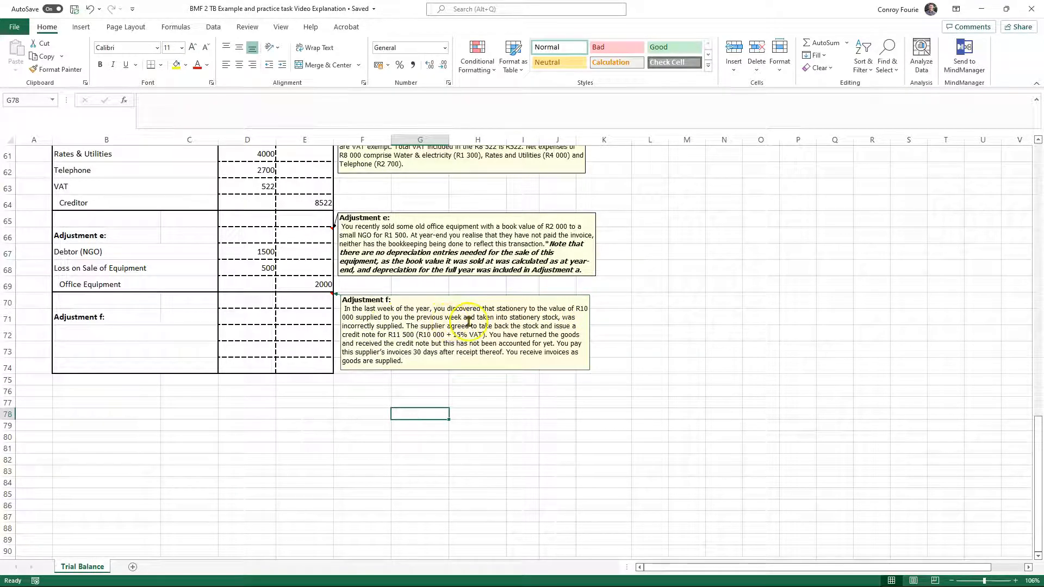
click(101, 333)
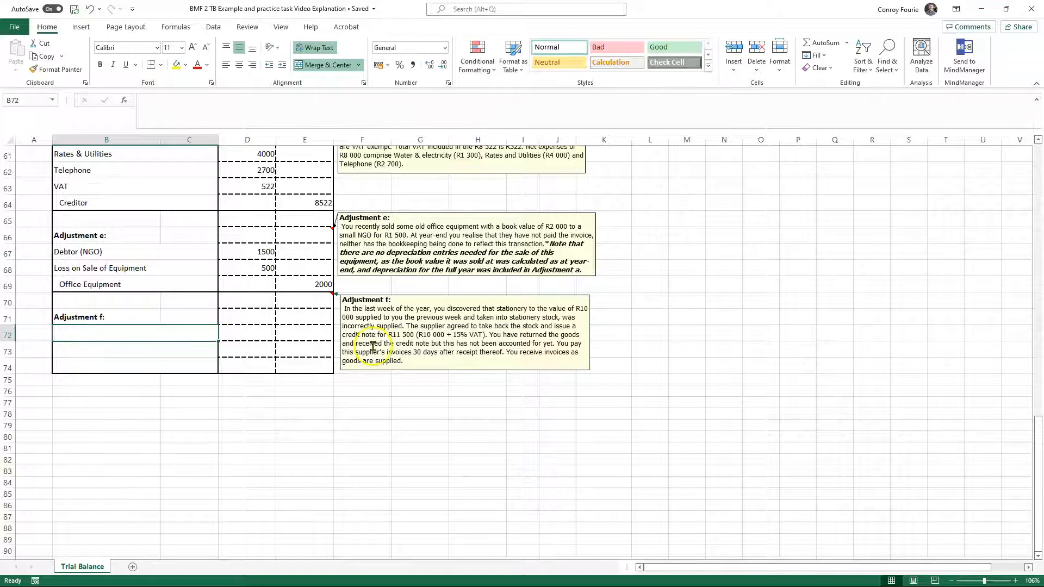
text(Creditor)
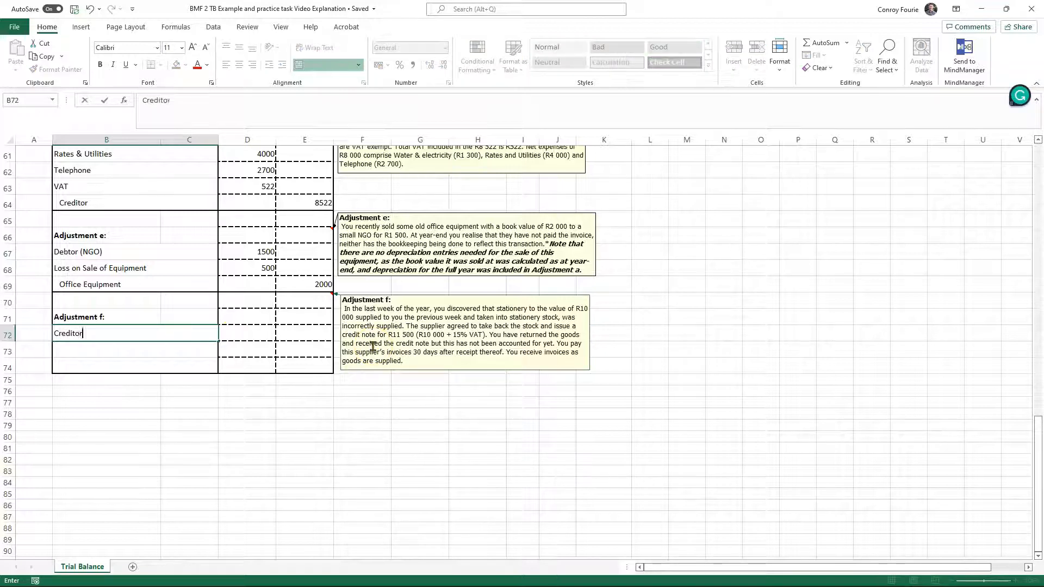
click(255, 331)
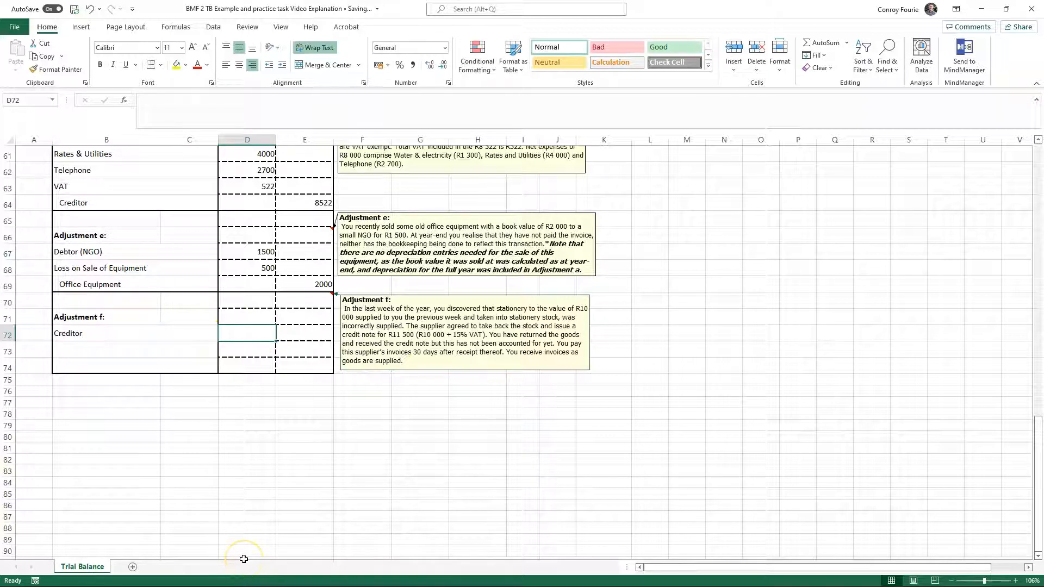
text(11500)
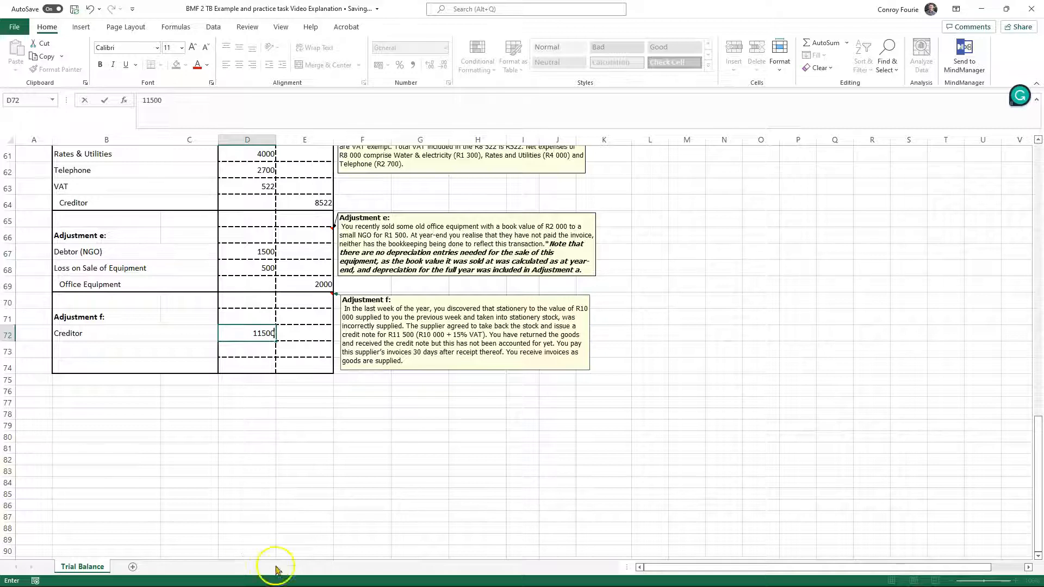
click(408, 334)
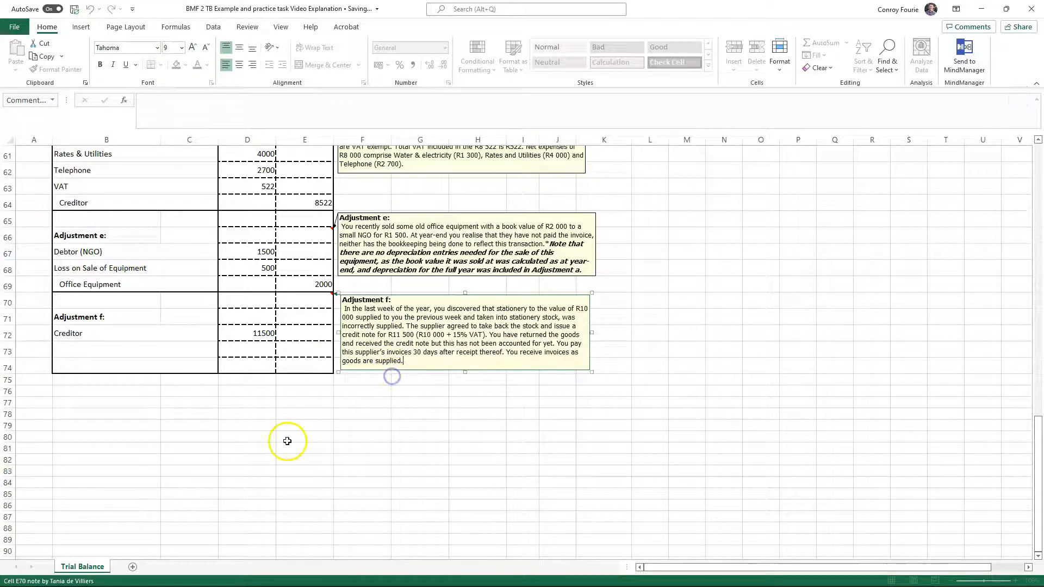
- Reread the Adjustment f note and enter Inventory/stock in B73 with a credit of 10000 in E73
click(76, 349)
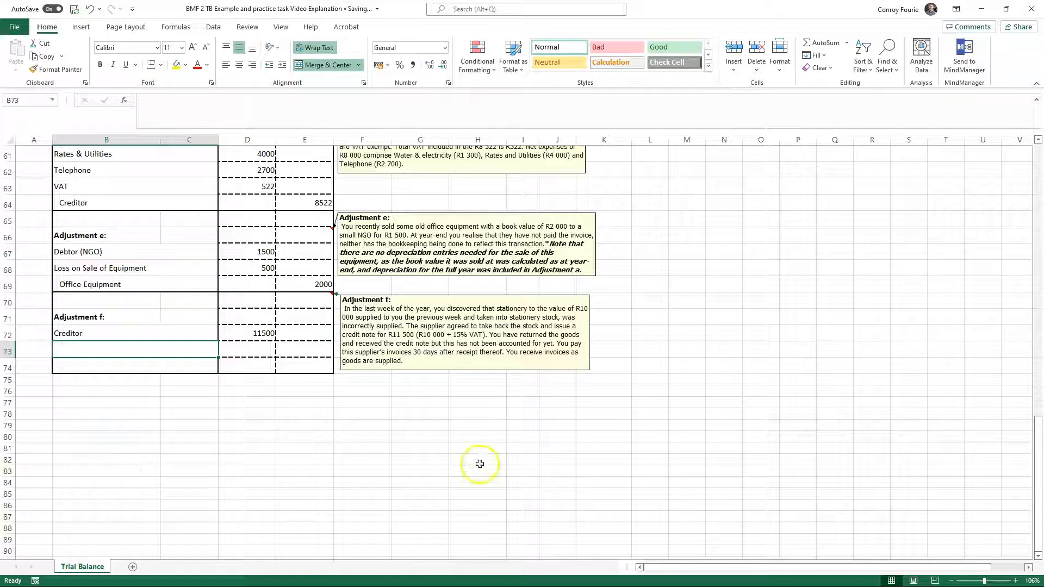
click(437, 334)
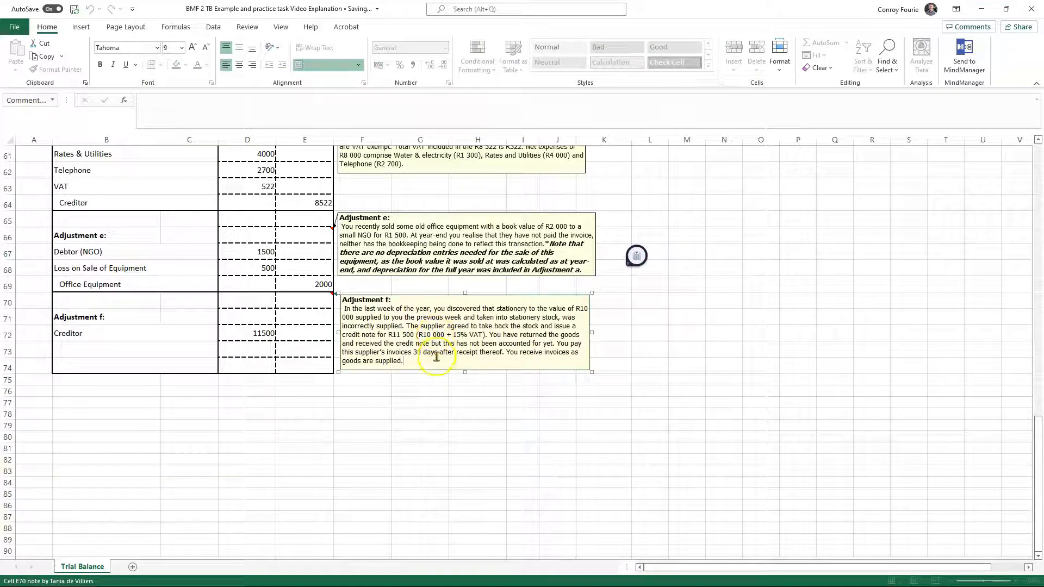
click(80, 354)
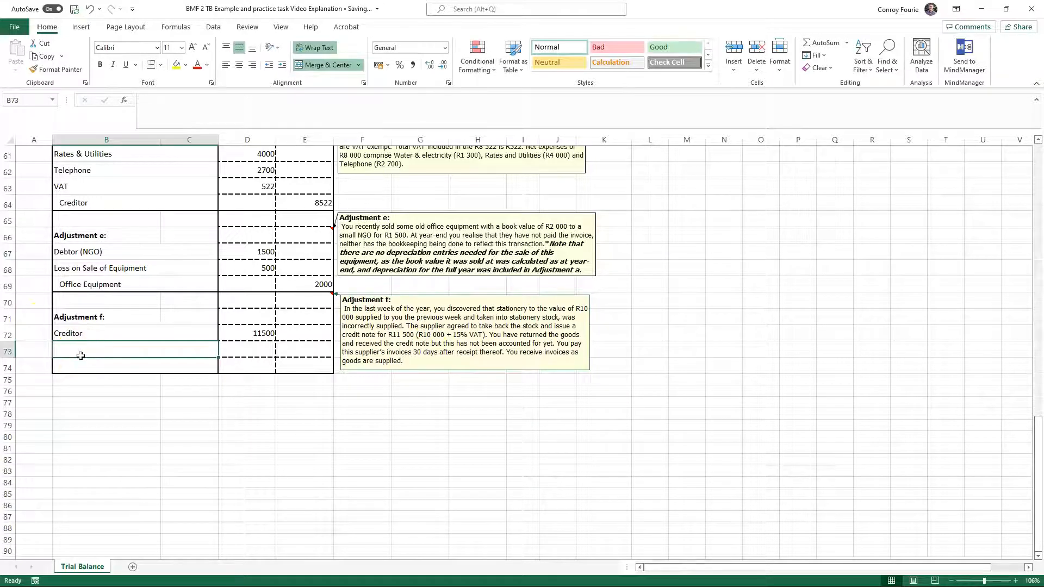
text(Inventory/stock)
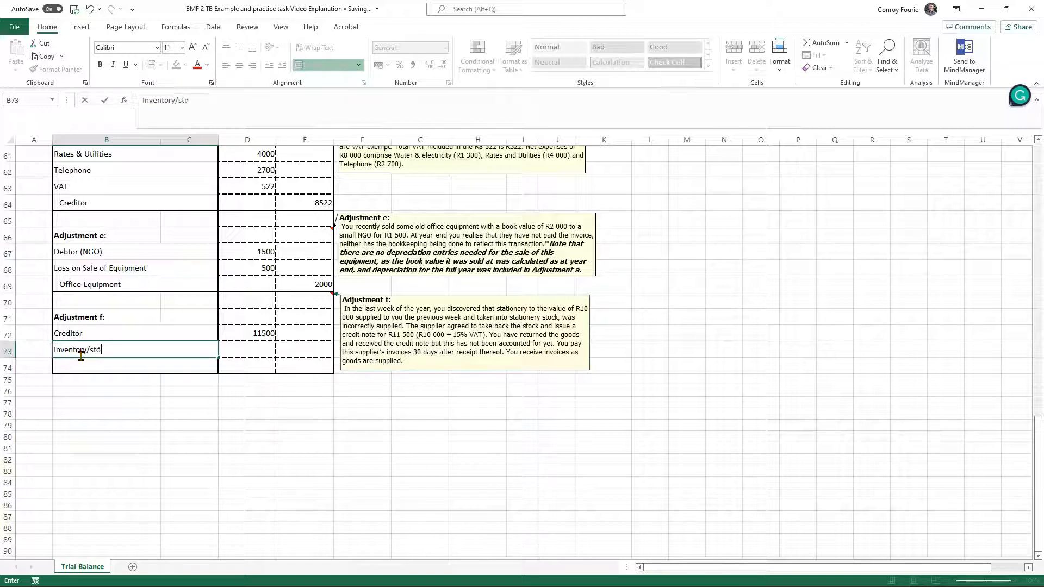
click(316, 347)
text(10000)
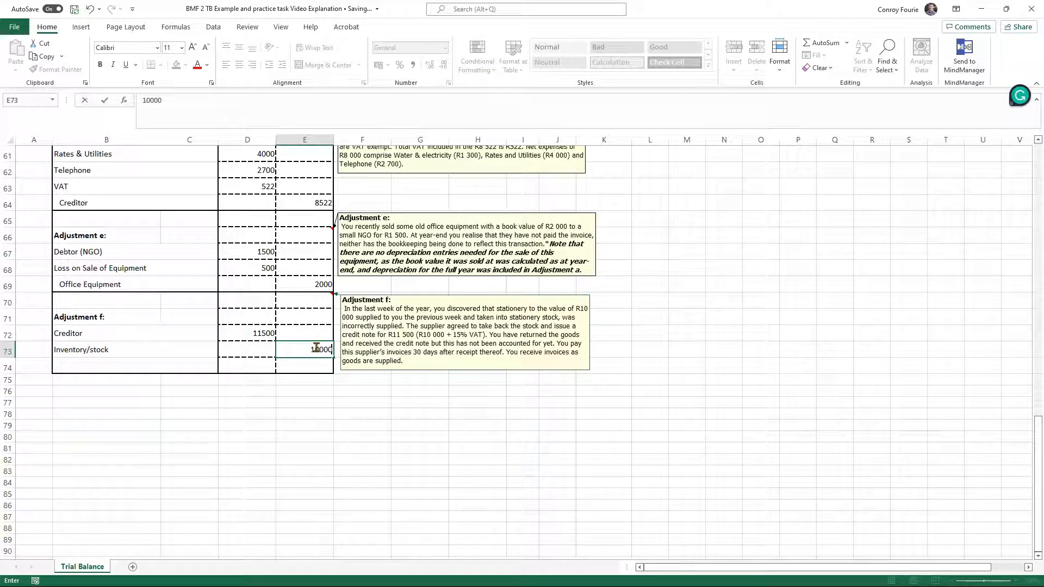
- Enter VAT in B74 with a credit of 1500 in E74, and check Adjustment f's debit against its credits
click(92, 364)
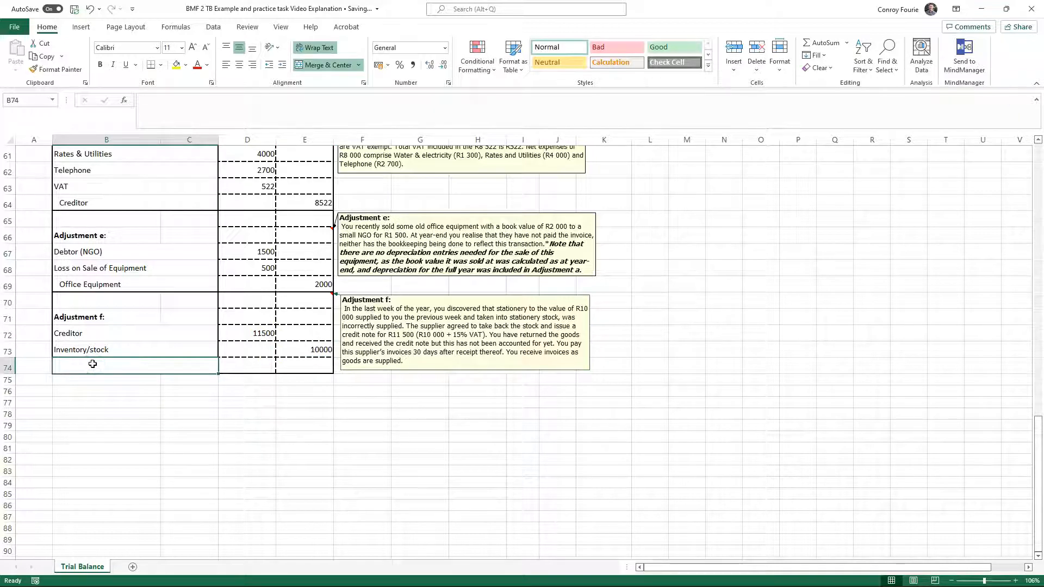
text(VAT)
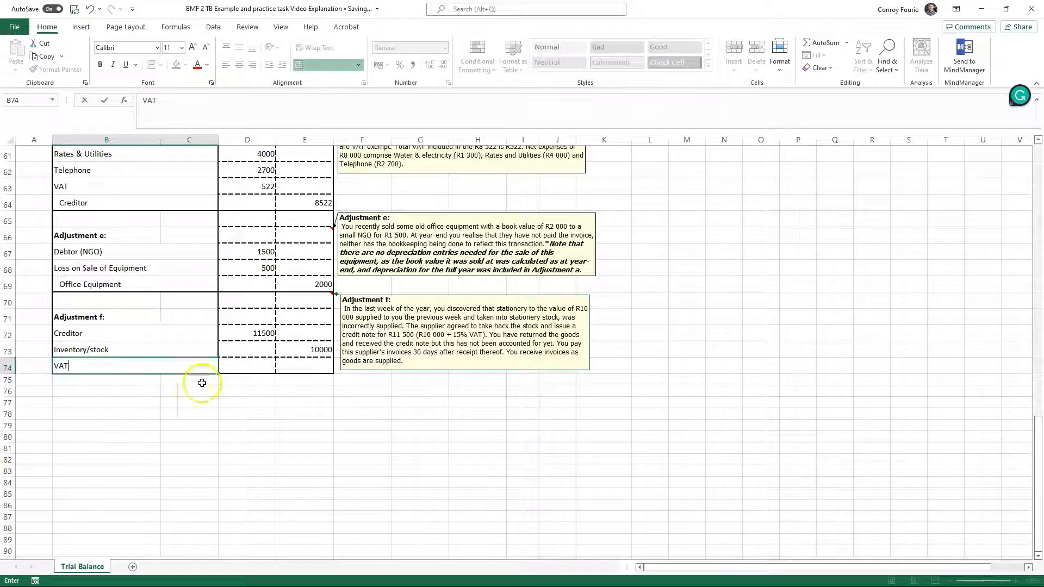
click(317, 363)
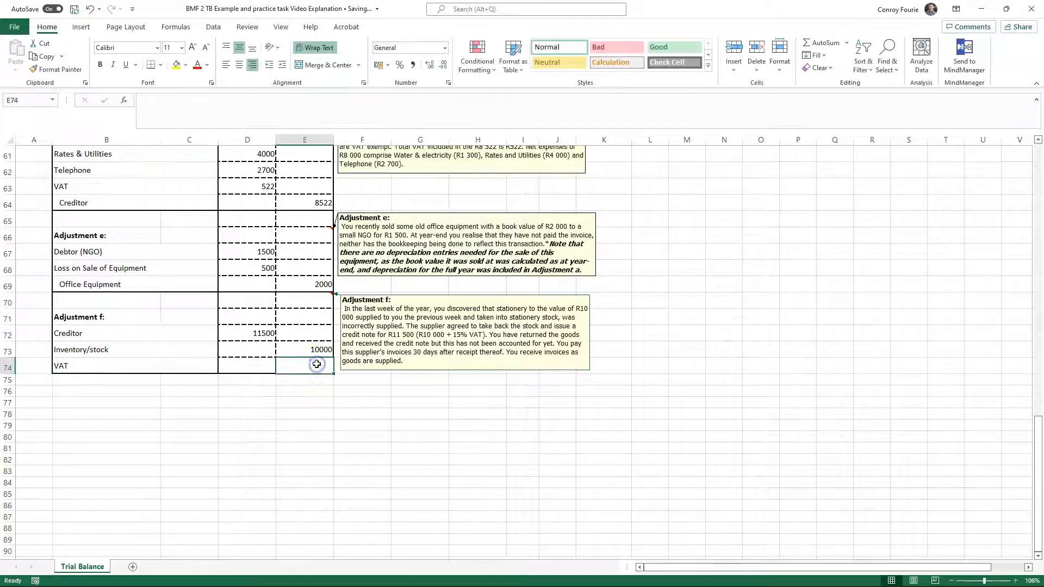
text(1500)
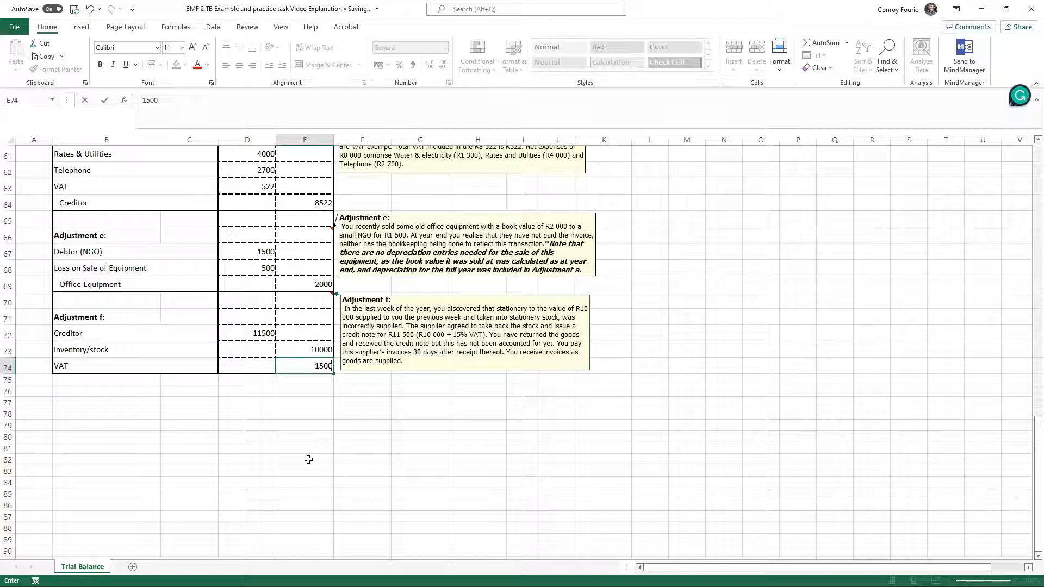
click(308, 460)
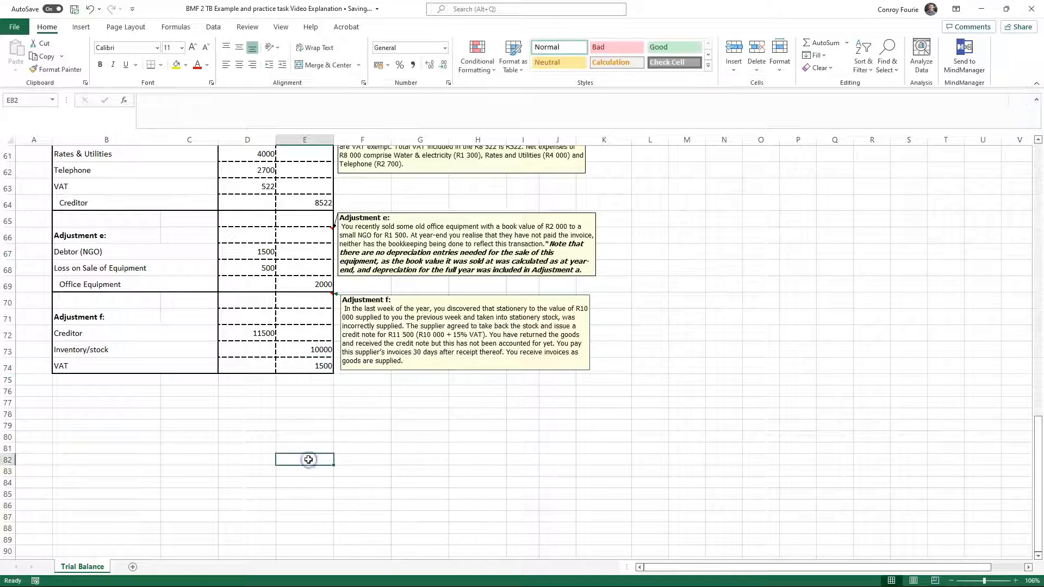
click(264, 334)
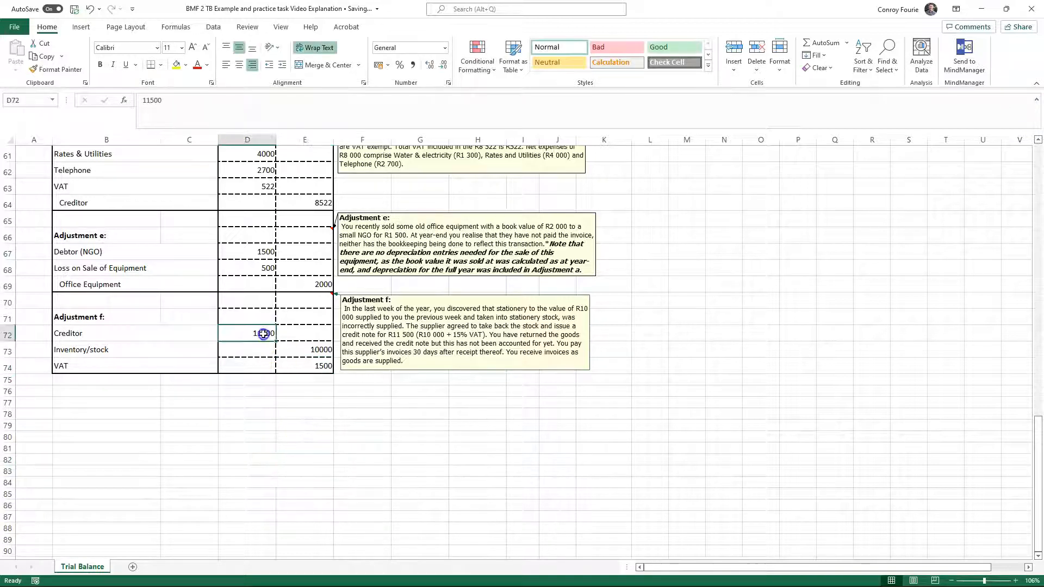
click(322, 349)
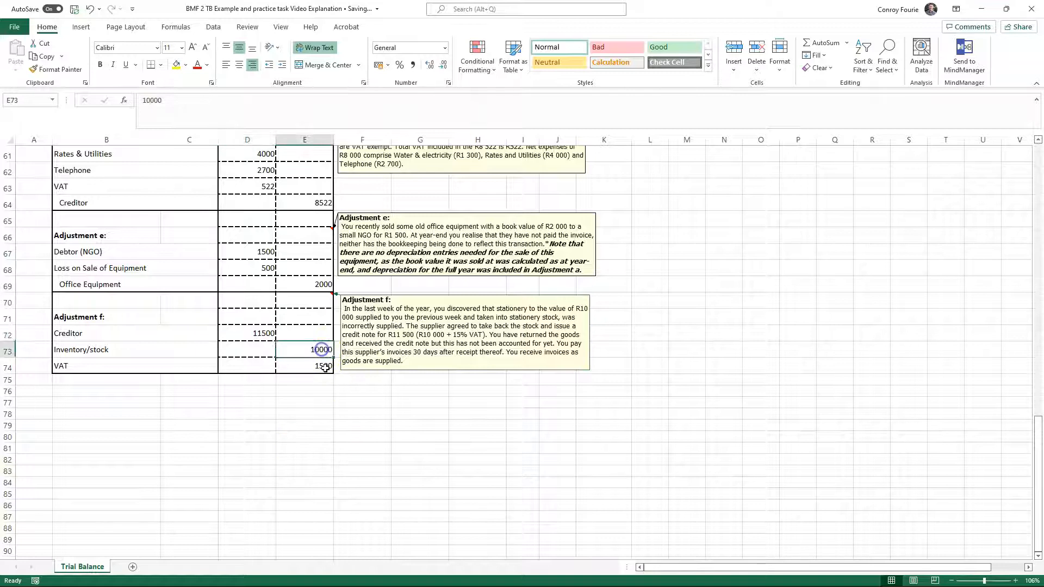
click(317, 413)
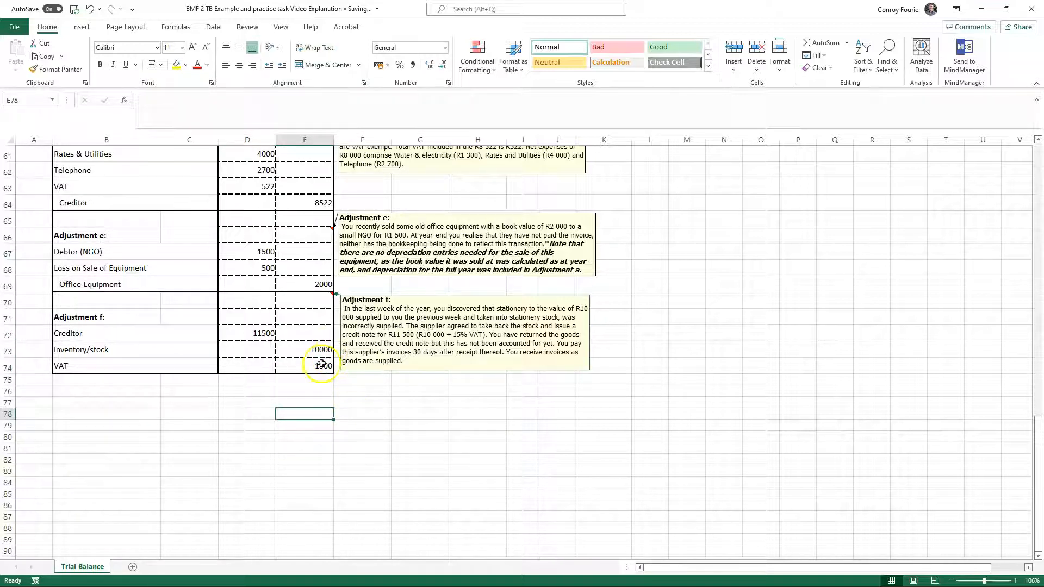
- Indent the Inventory/stock and VAT entries in B73 and B74 one level to mark them as credit accounts
click(74, 354)
drag(74, 359, 72, 365)
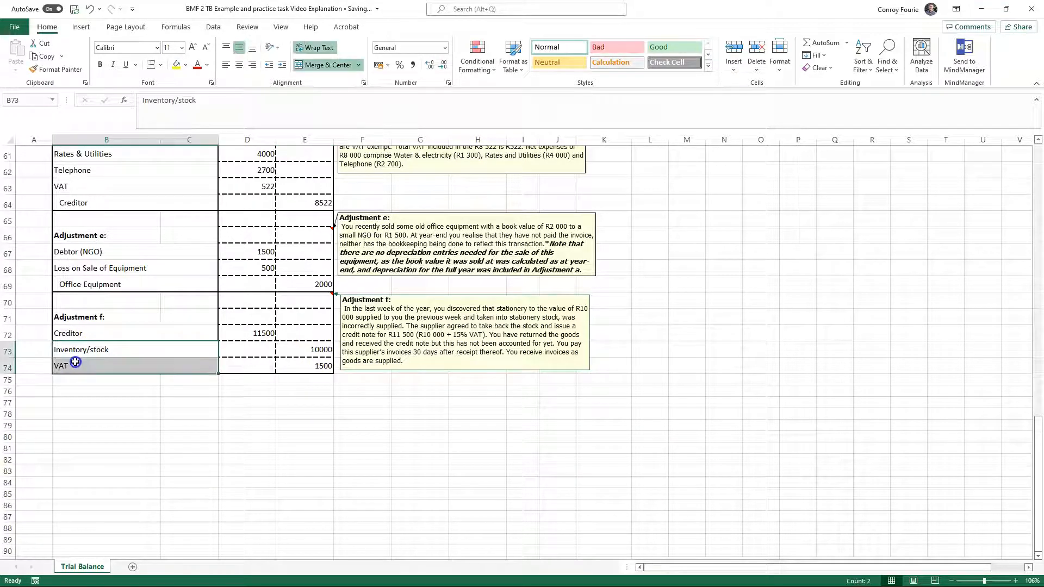
click(282, 66)
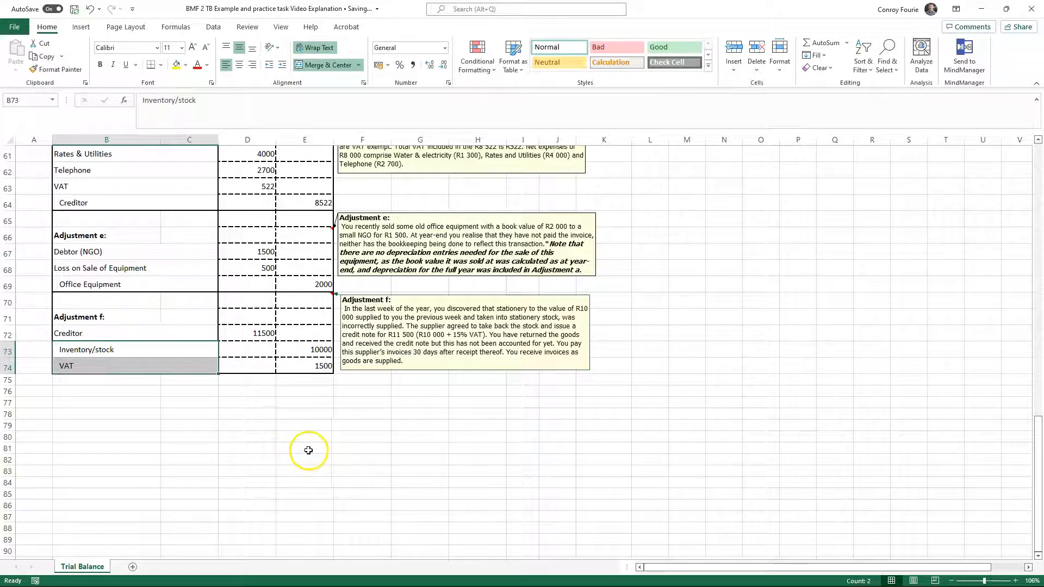
- Review the completed journal adjustments in the workings alongside the Adjustments and Final columns of the trial balance above
scroll(312, 444, up, 3)
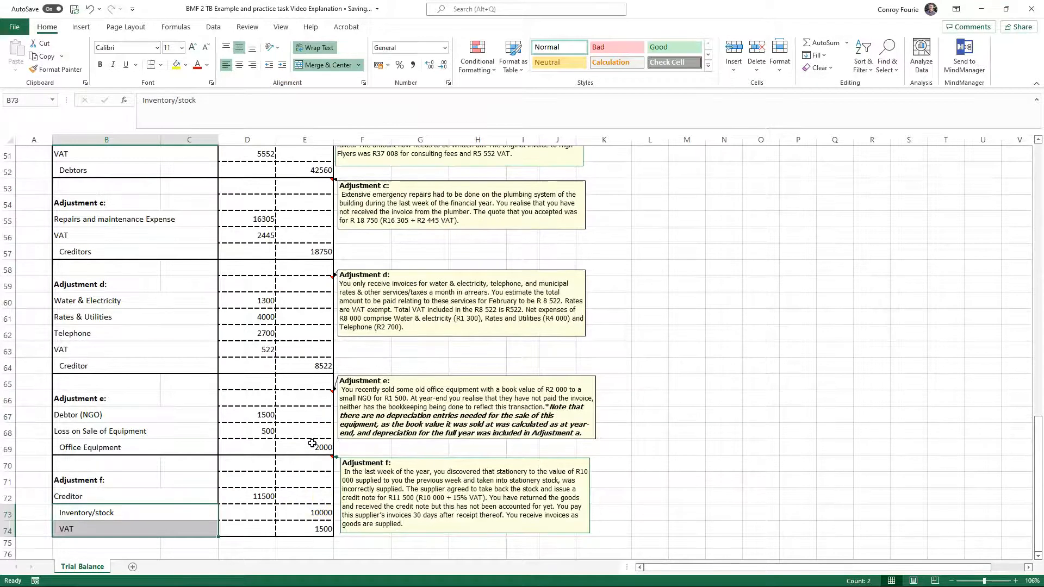
scroll(312, 443, up, 6)
scroll(313, 443, up, 3)
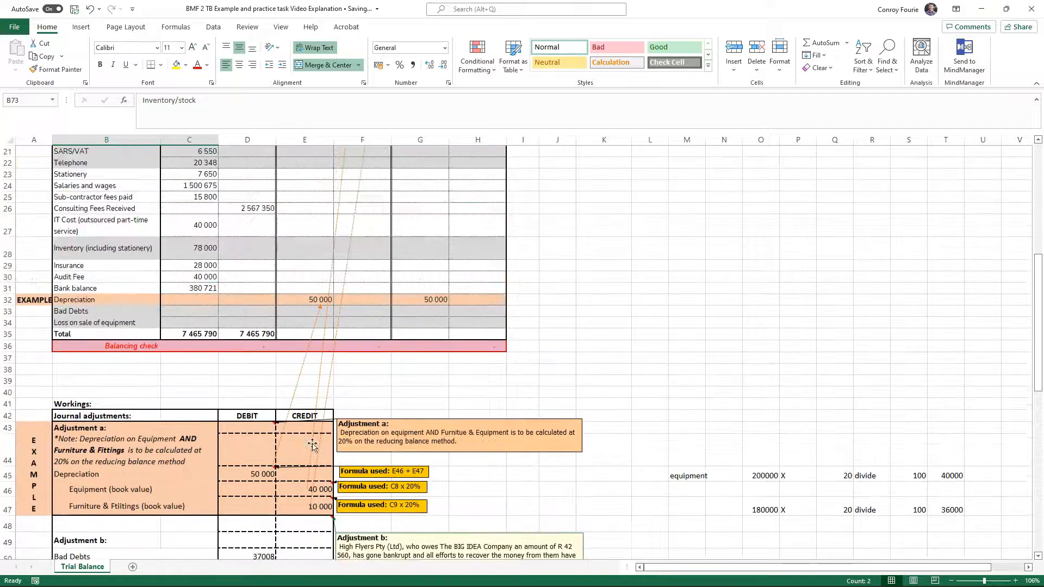
scroll(313, 445, up, 6)
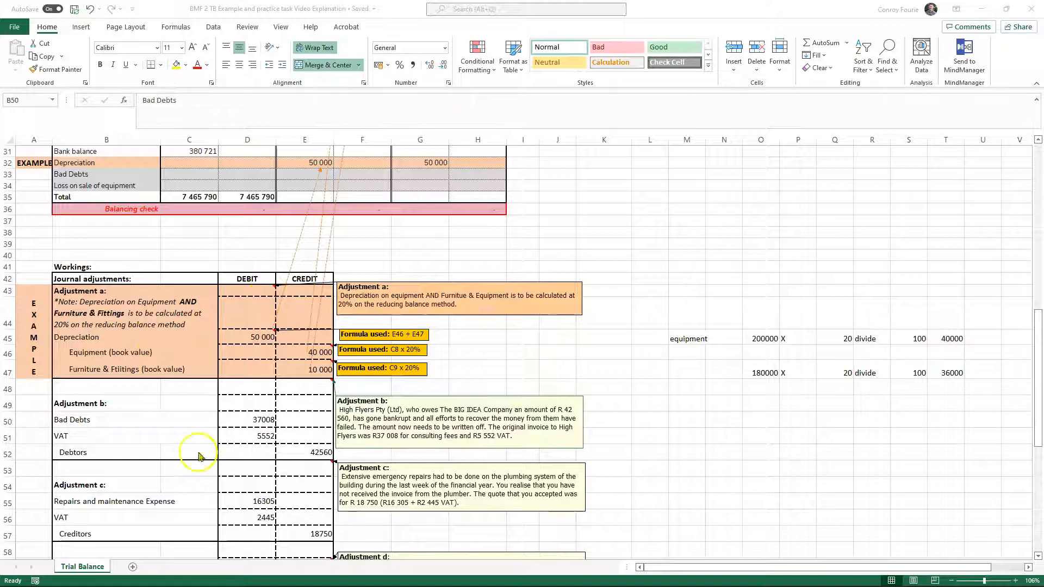
scroll(189, 408, down, 1)
scroll(189, 408, down, 8)
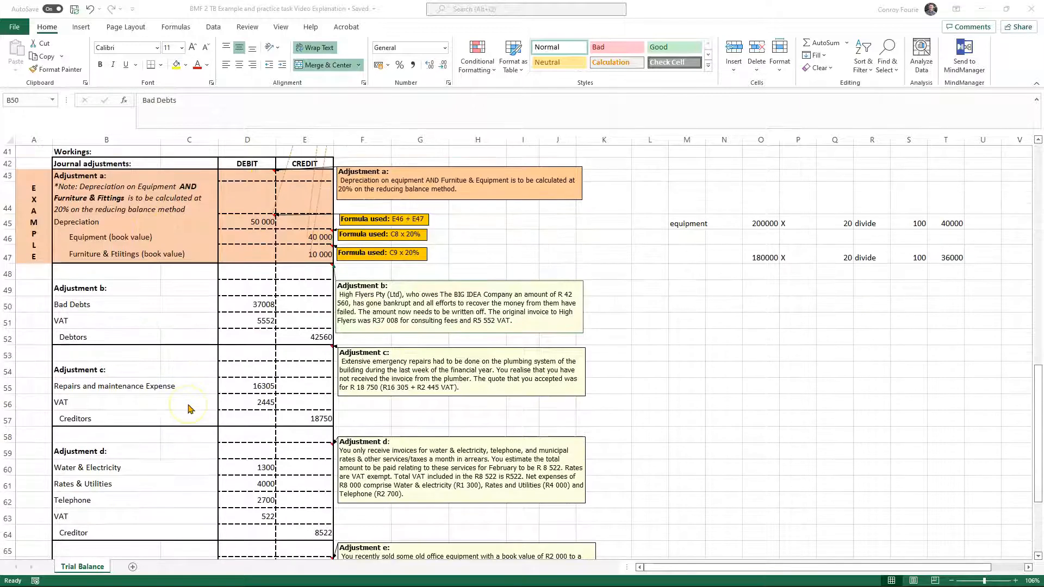
scroll(188, 408, up, 9)
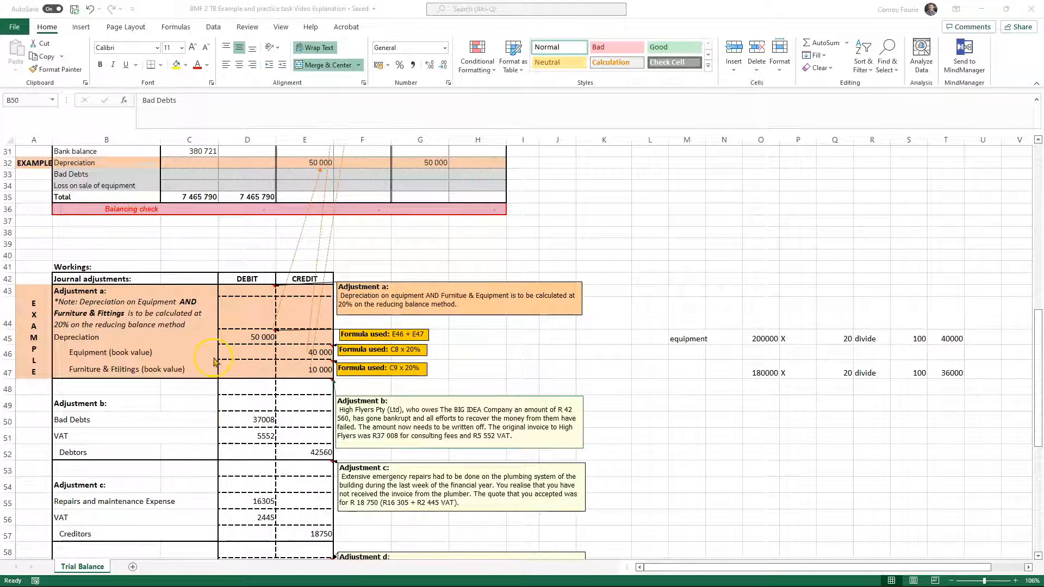
scroll(323, 305, up, 10)
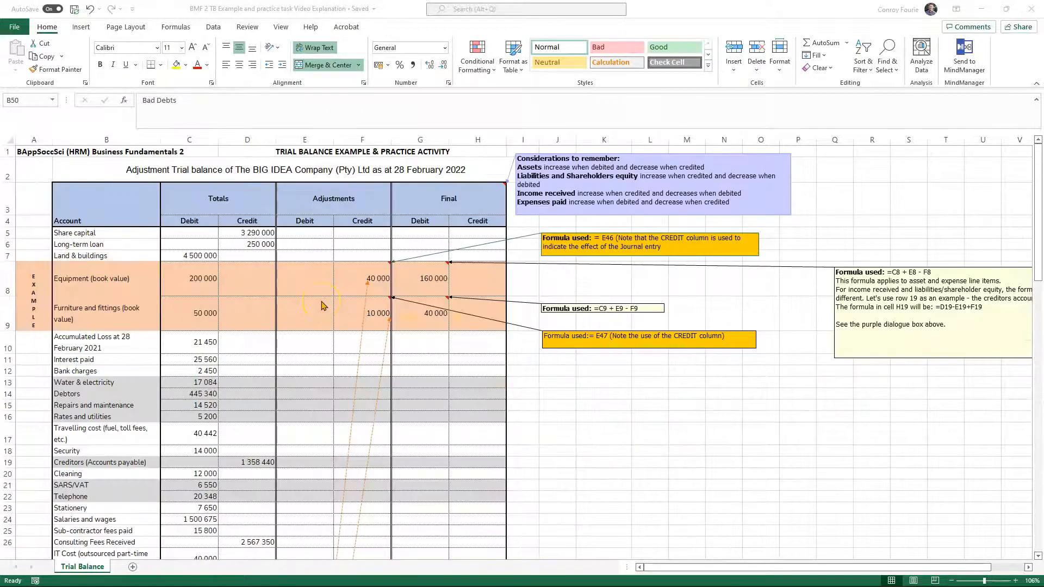
scroll(323, 305, down, 13)
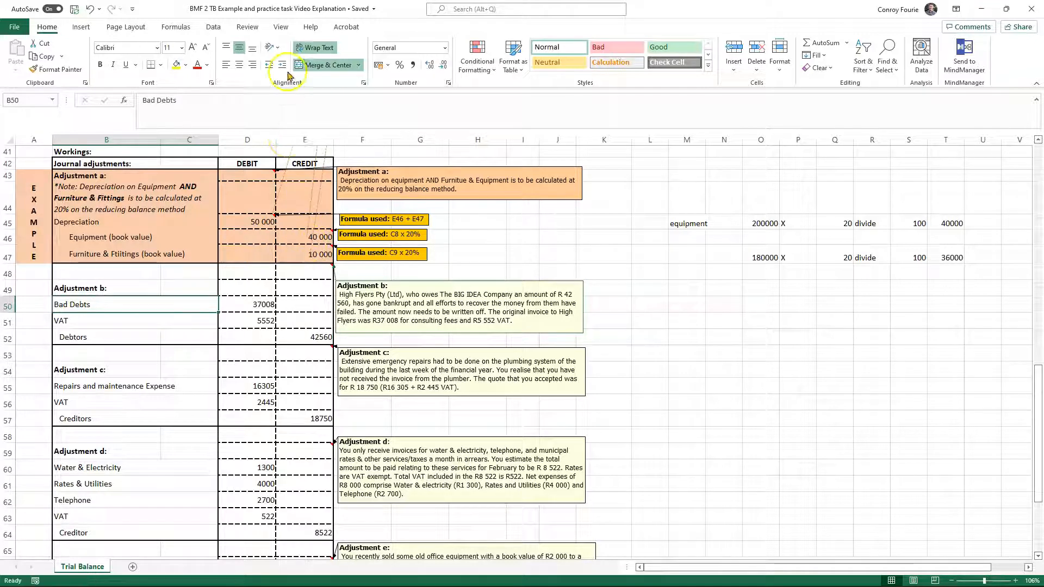
- Examine how the depreciation debit in D45 is linked by formula to the Adjustments debit in E32
click(257, 220)
scroll(256, 235, up, 7)
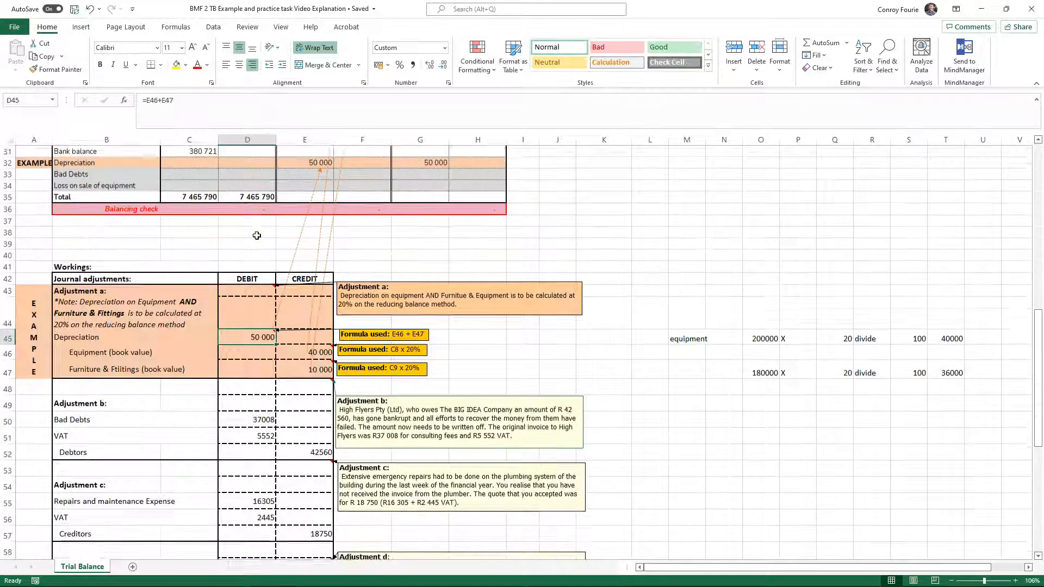
click(310, 301)
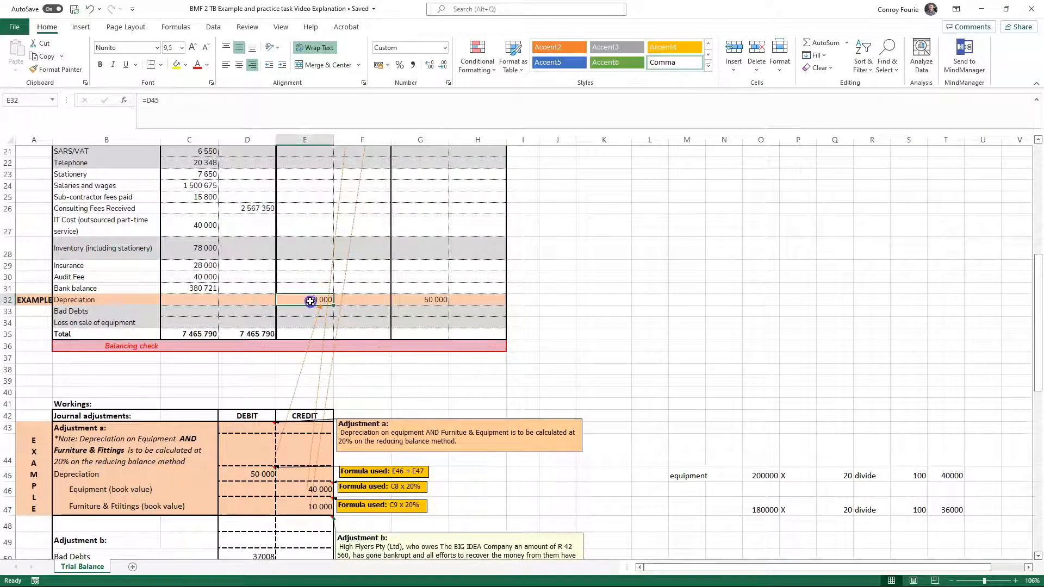
scroll(313, 187, up, 7)
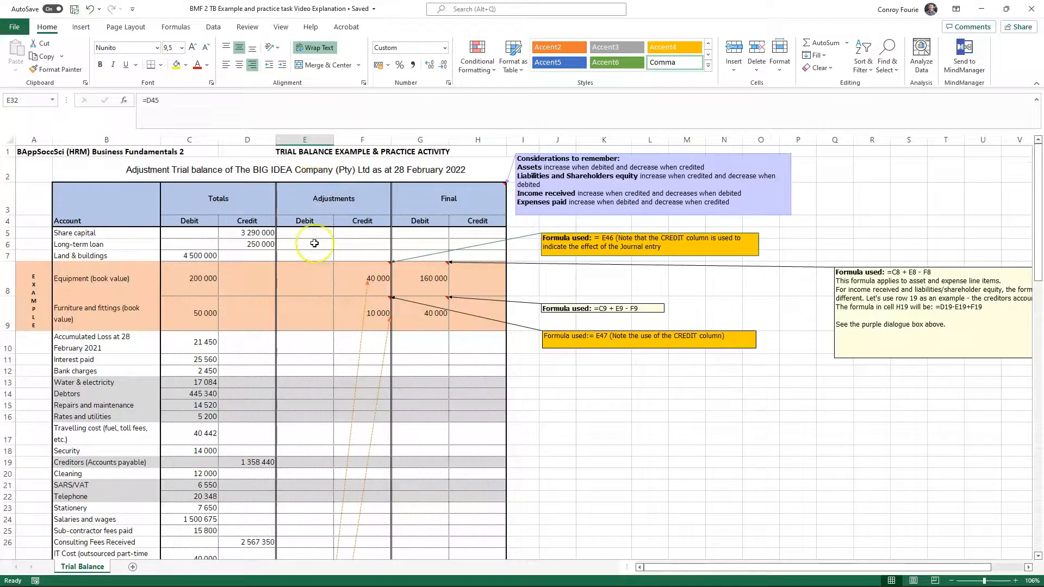
scroll(326, 260, down, 10)
scroll(314, 243, up, 3)
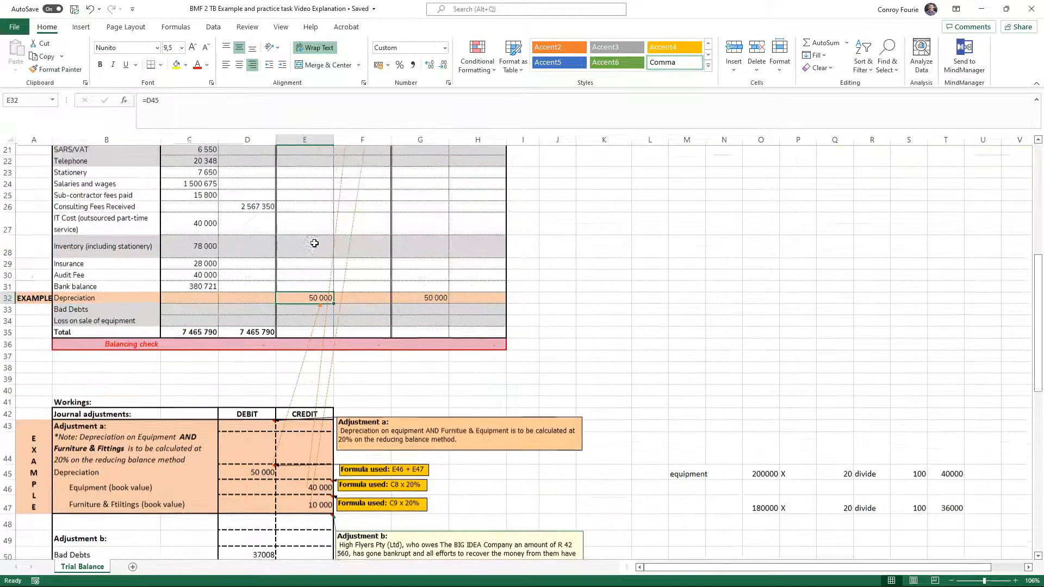
click(317, 299)
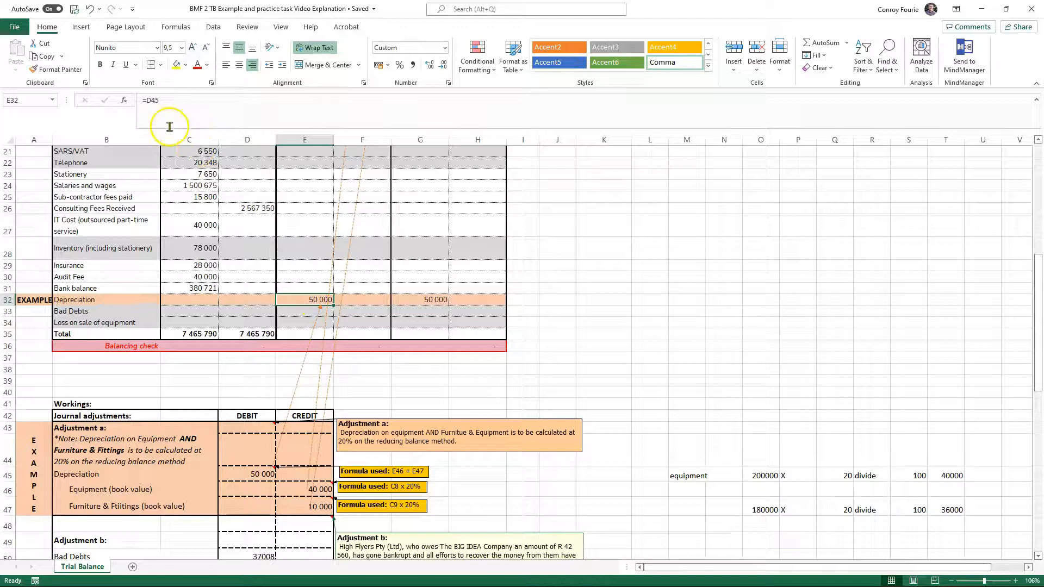
- Inspect the Adjustment a formulas for the equipment and furniture credits in E46 and E47 and the depreciation total in D45
click(255, 475)
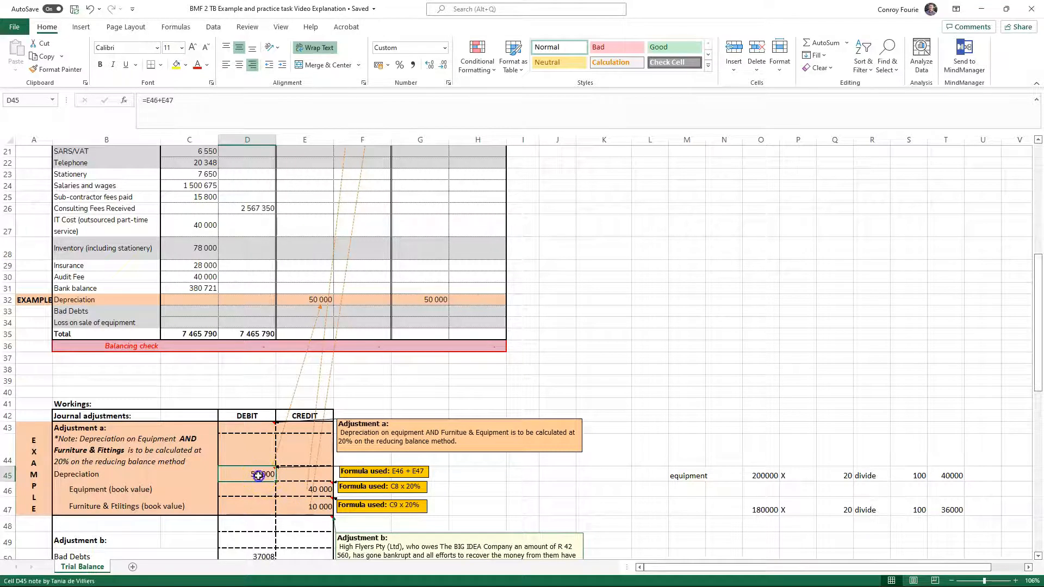
click(328, 489)
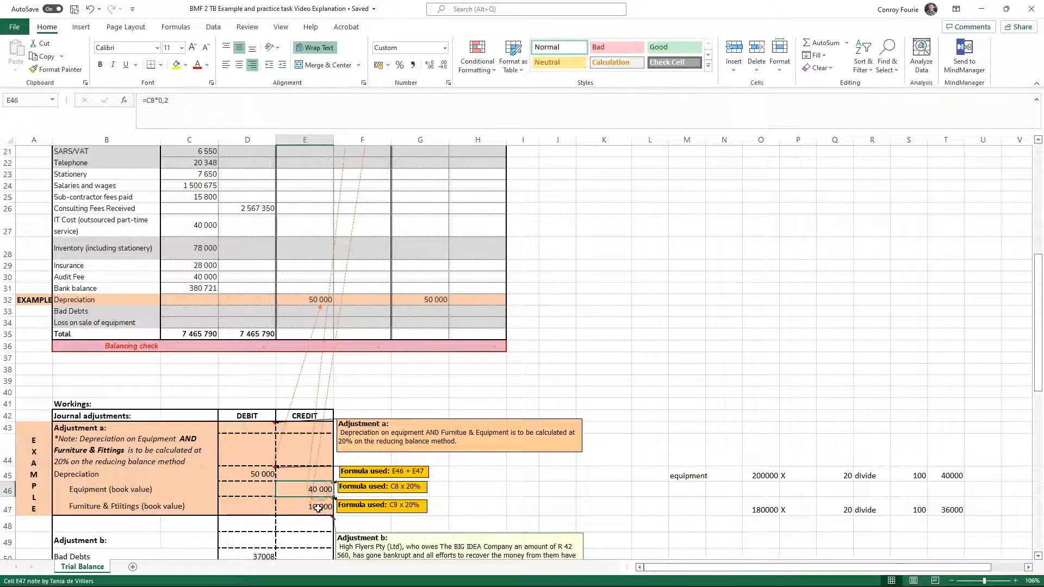
click(318, 508)
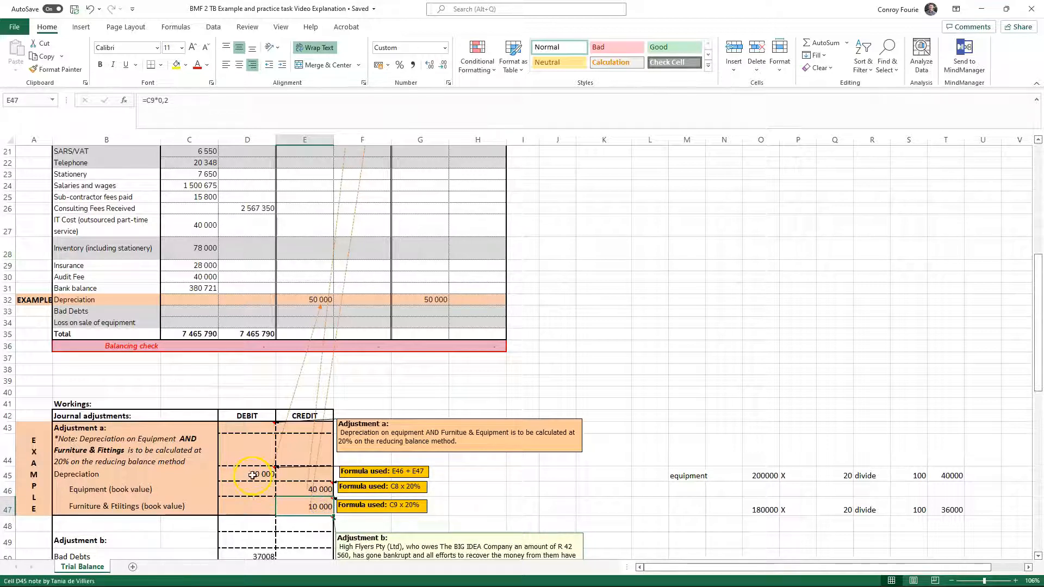
click(253, 476)
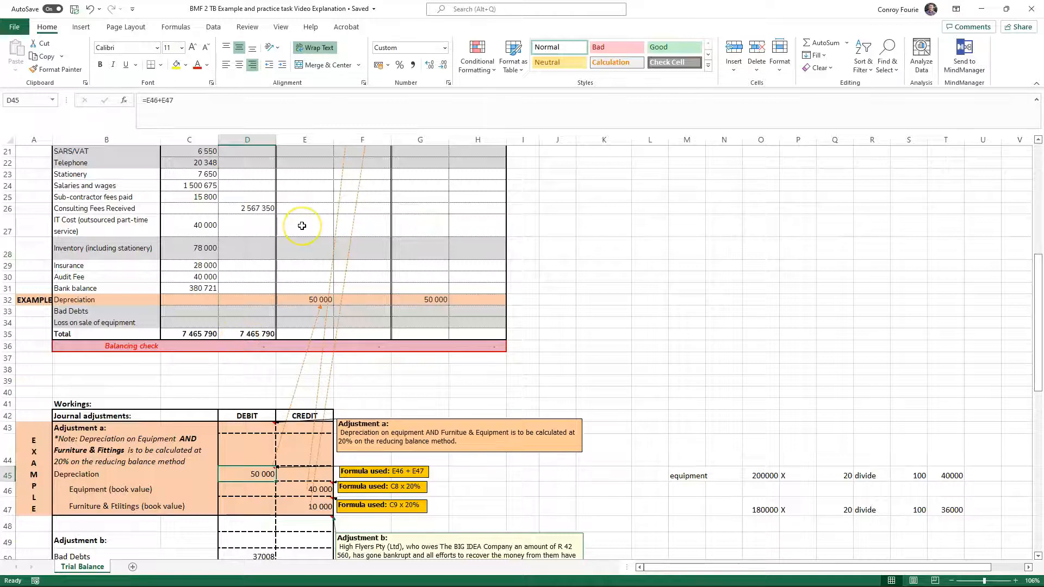
- Look over the journals down to Adjustment f, and compare them with the example formulas in E32 and E46
scroll(302, 225, up, 7)
scroll(302, 226, down, 7)
scroll(272, 478, down, 7)
scroll(273, 479, down, 7)
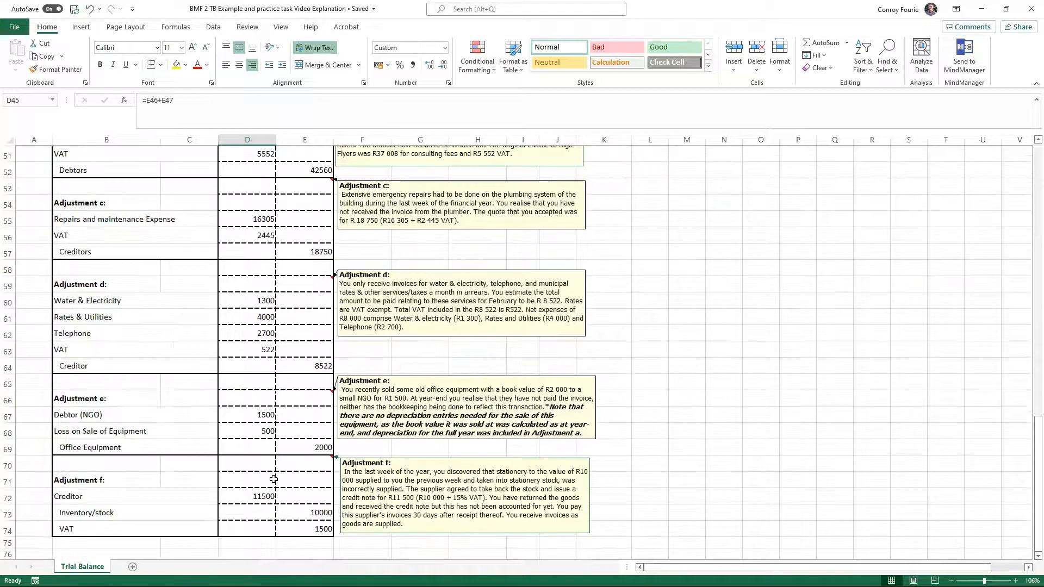
scroll(274, 479, up, 14)
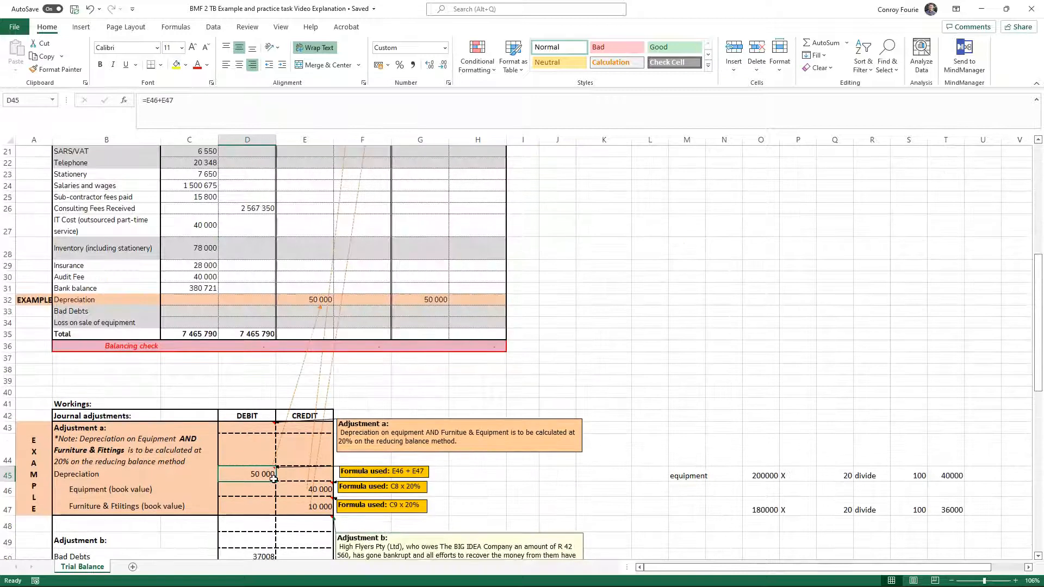
click(318, 300)
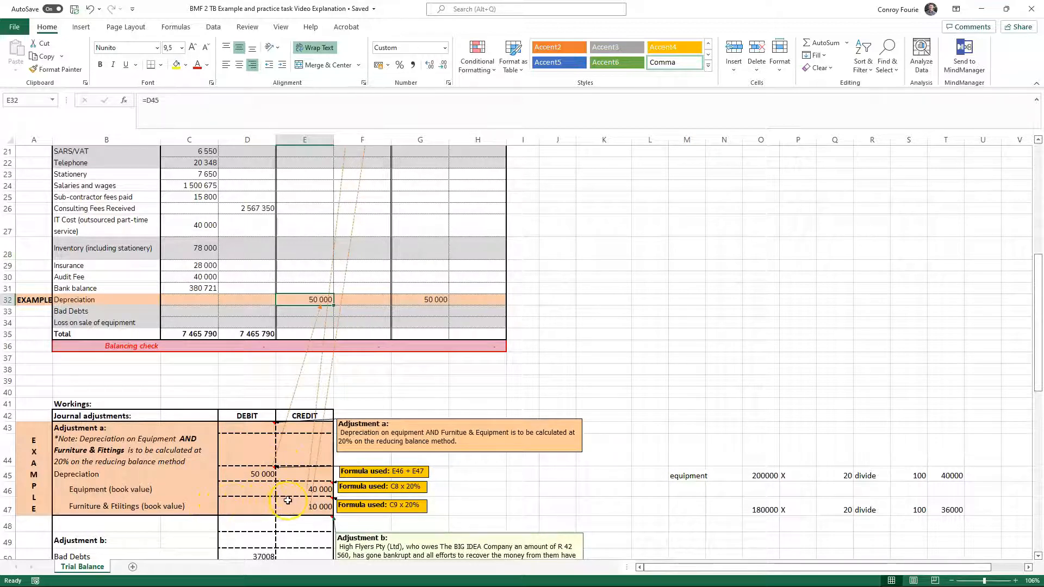
click(322, 490)
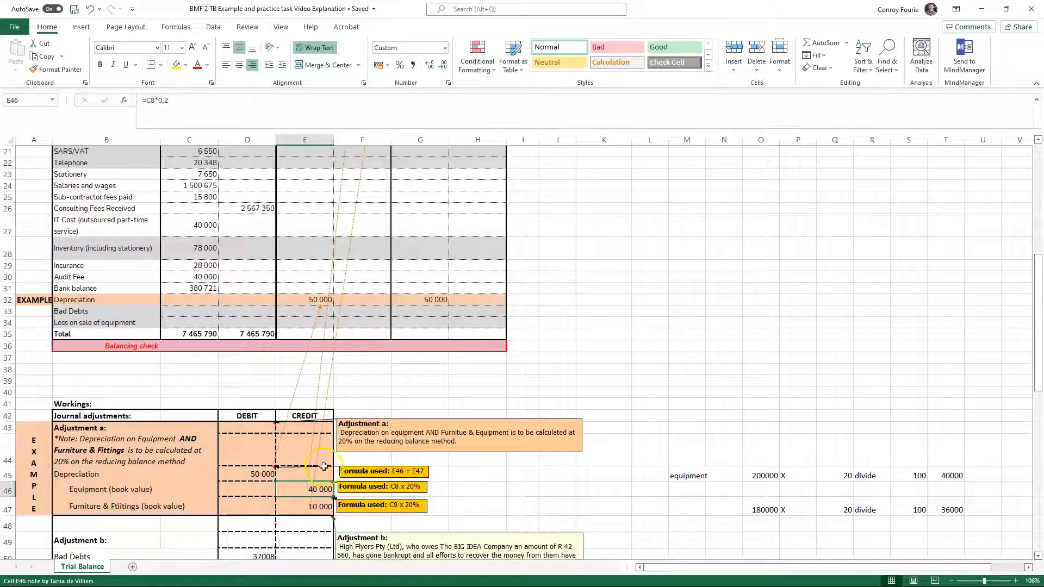
- Inspect the Equipment credit formula in F8 of the Adjustments columns and look through journals b to f for further equipment entries
scroll(337, 315, up, 6)
scroll(337, 314, up, 1)
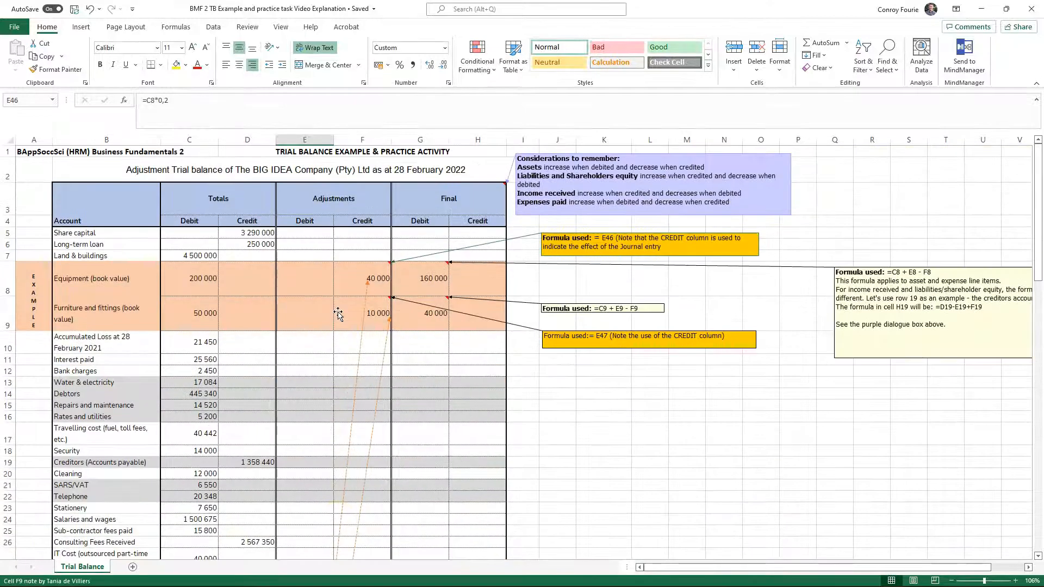
click(379, 278)
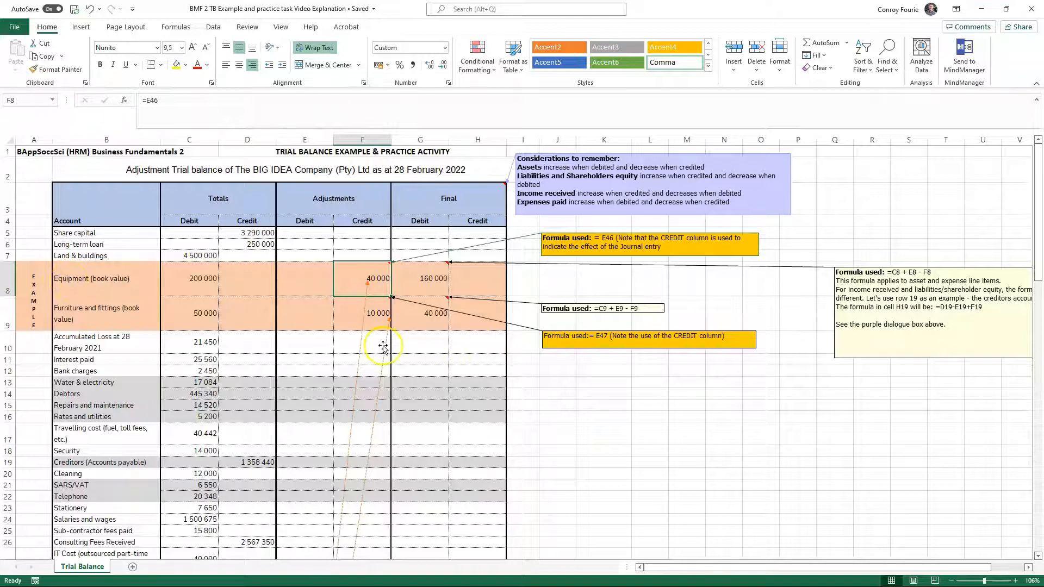
scroll(380, 345, down, 10)
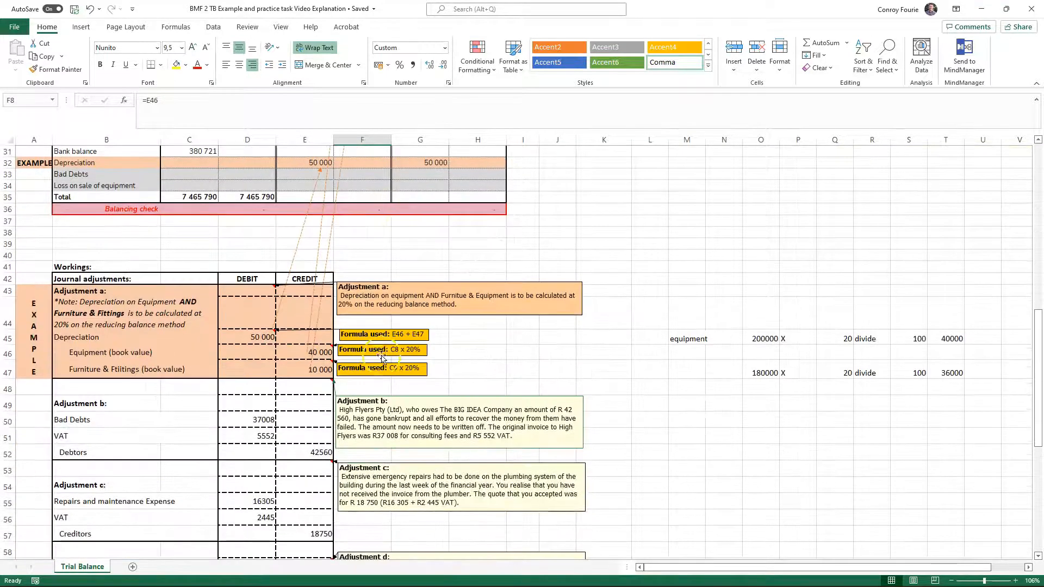
scroll(299, 387, down, 1)
scroll(299, 387, down, 3)
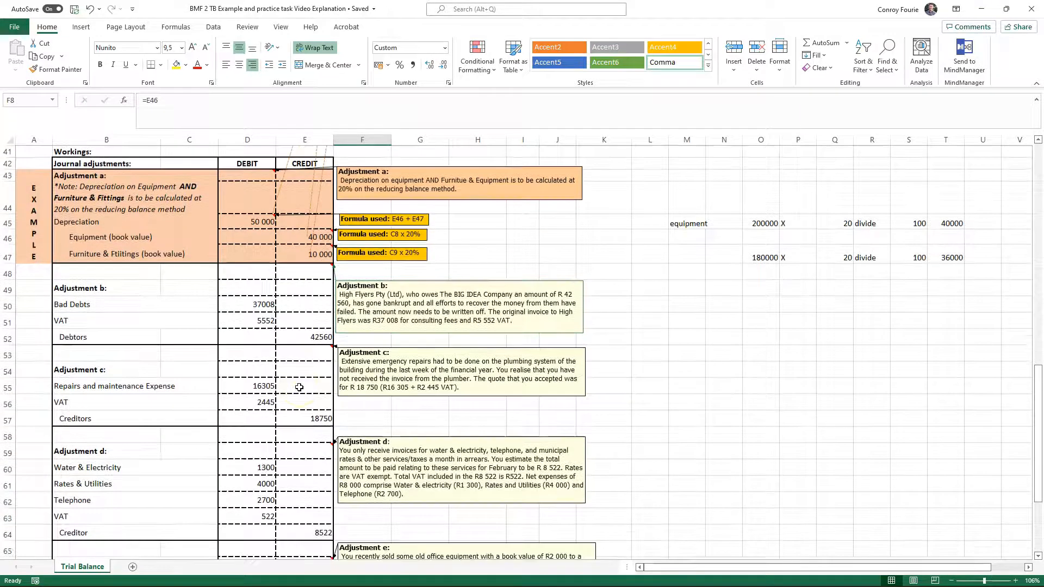
scroll(299, 387, down, 7)
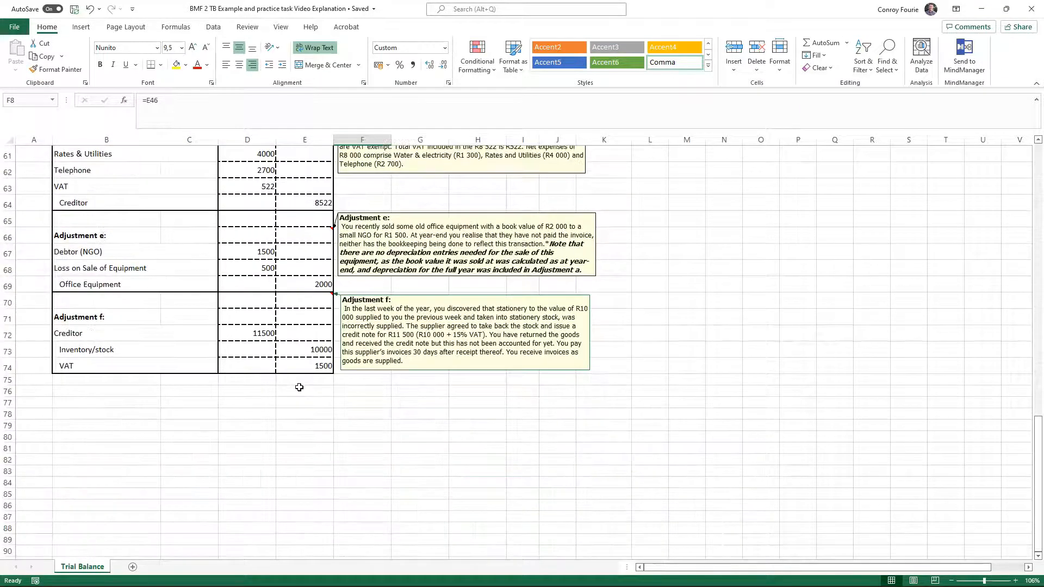
scroll(299, 387, up, 3)
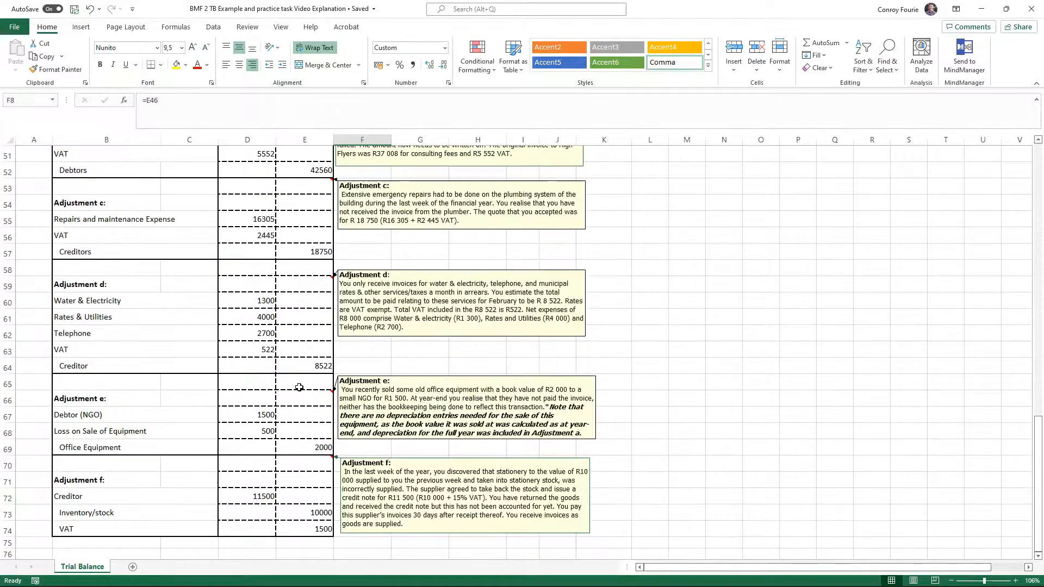
scroll(299, 387, up, 3)
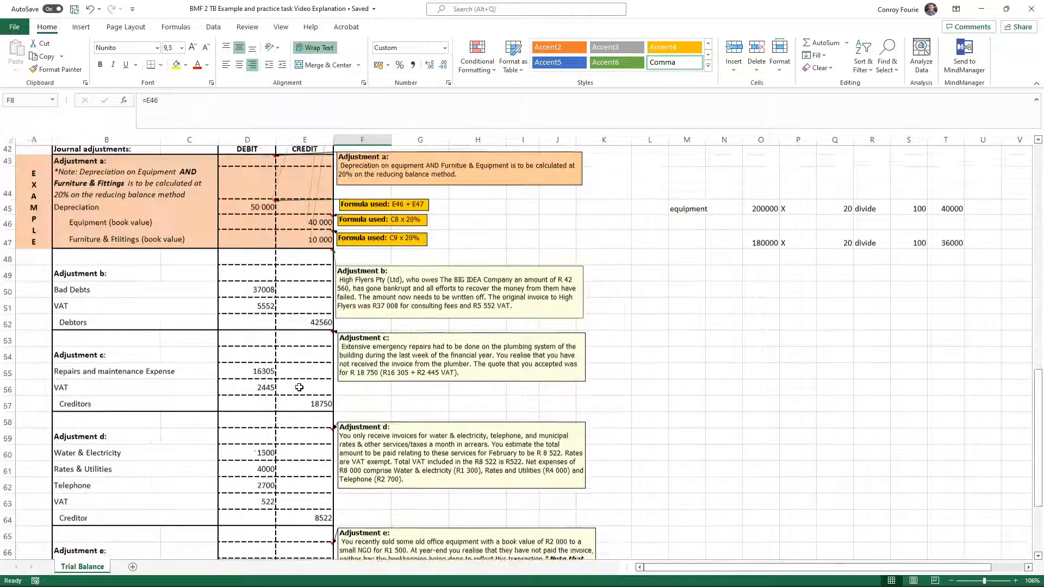
scroll(299, 388, down, 3)
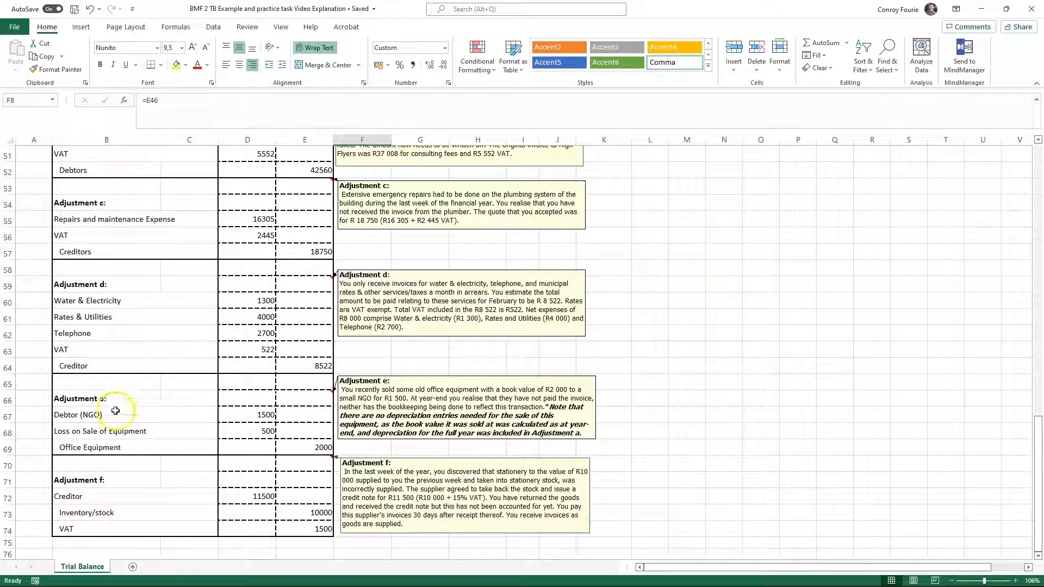
- Add Adjustment e's Office Equipment credit to the Equipment row's Adjustments credit by extending the formula in F8 to =E46+E69
click(92, 400)
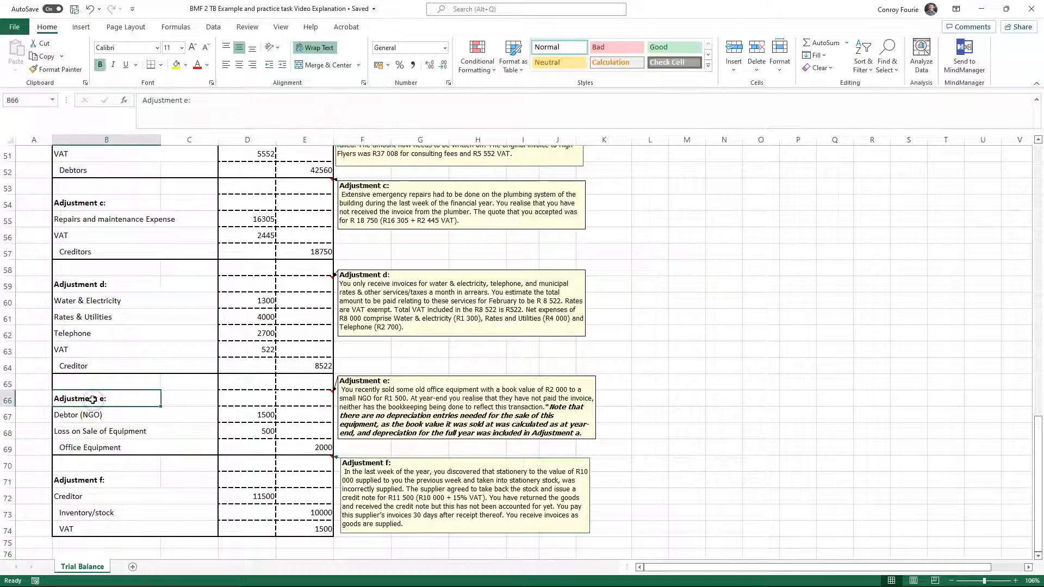
click(148, 450)
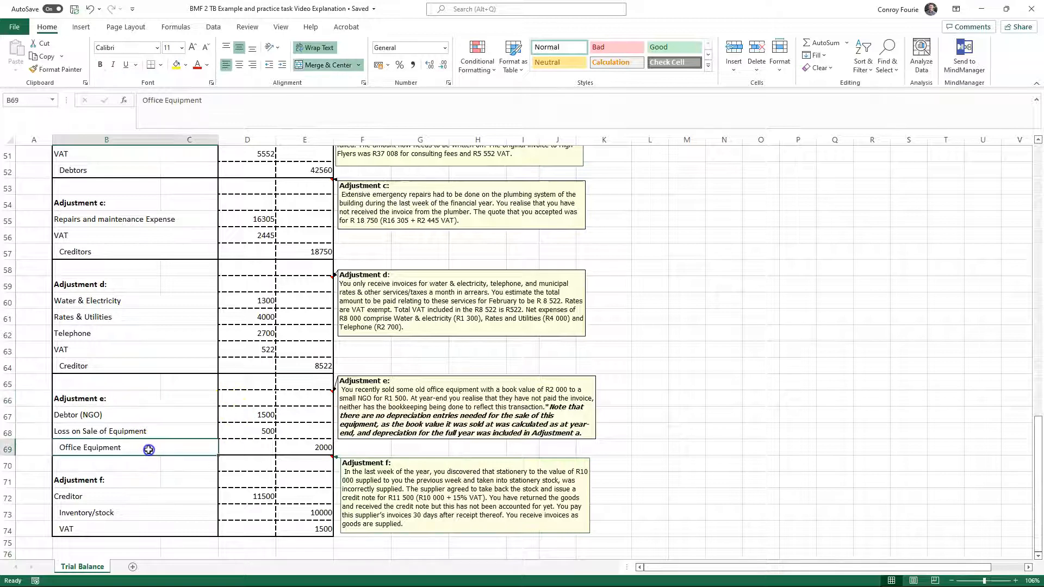
click(320, 449)
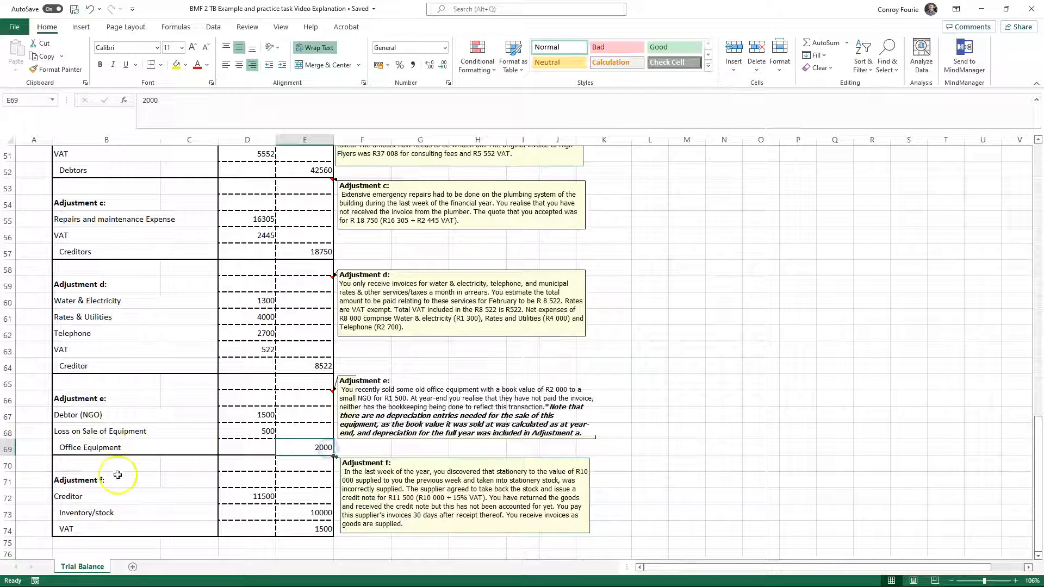
click(11, 448)
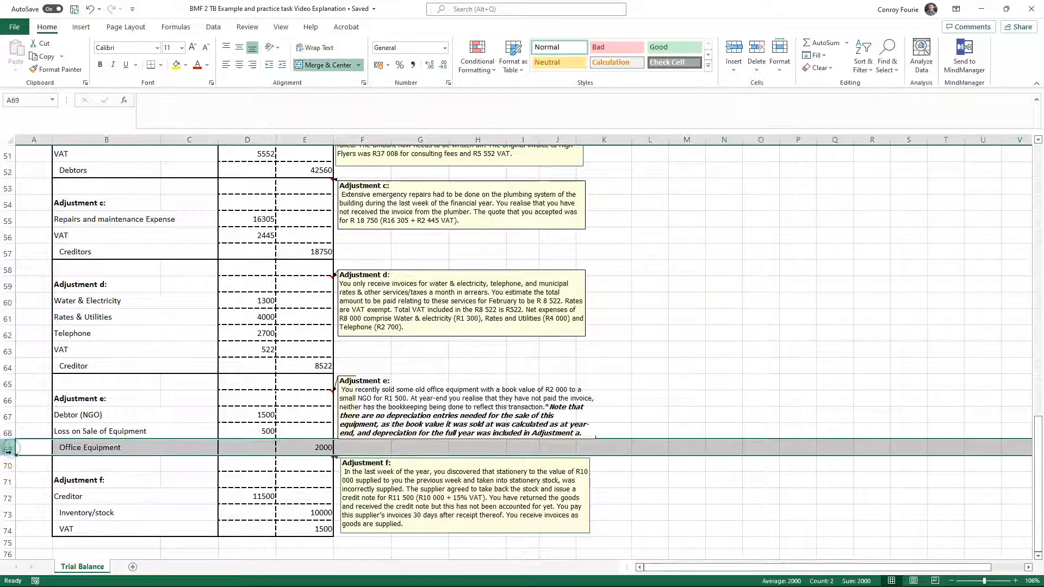
click(322, 138)
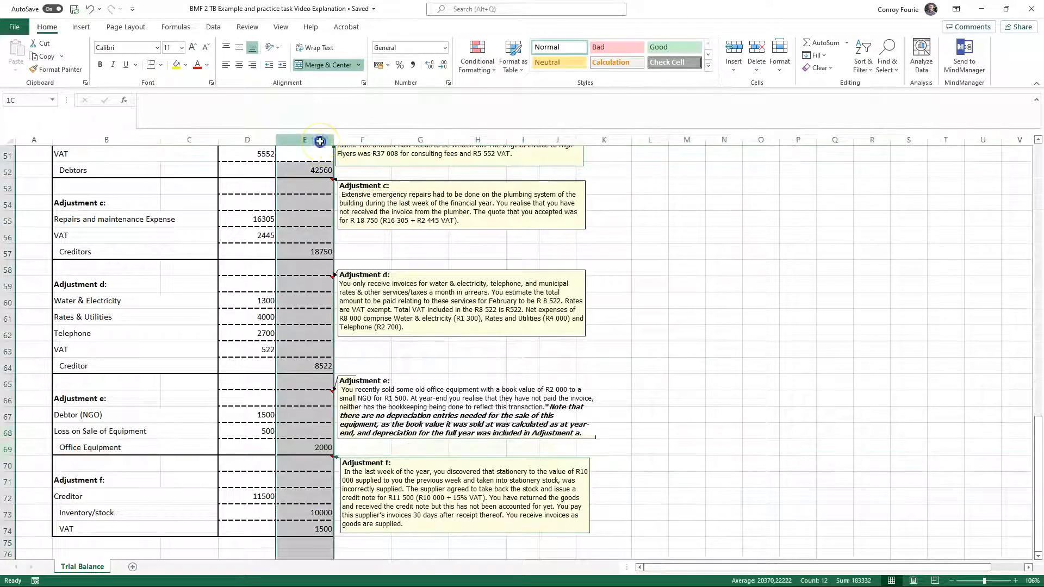
click(310, 445)
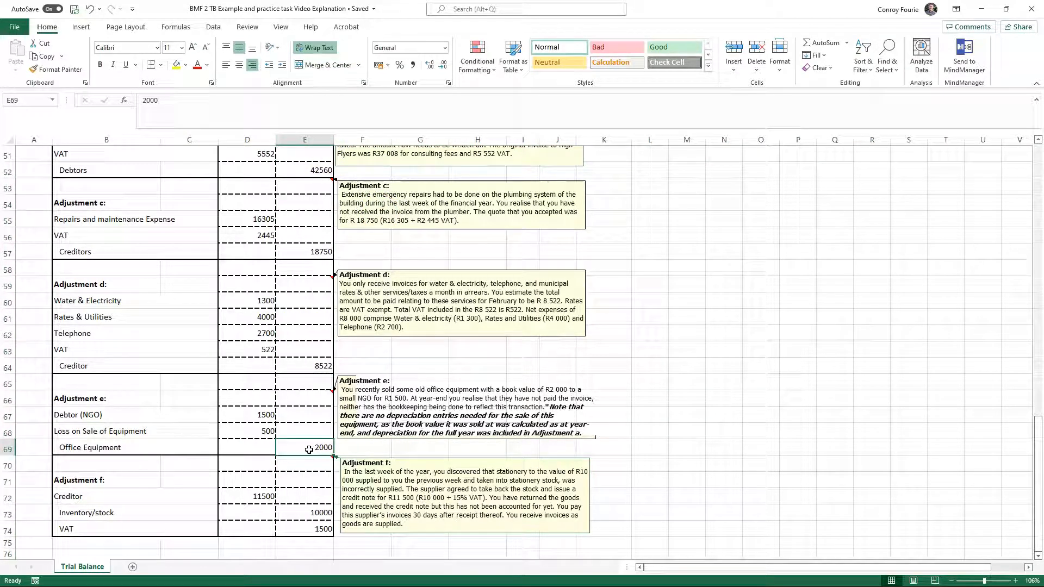
click(313, 450)
scroll(312, 450, up, 15)
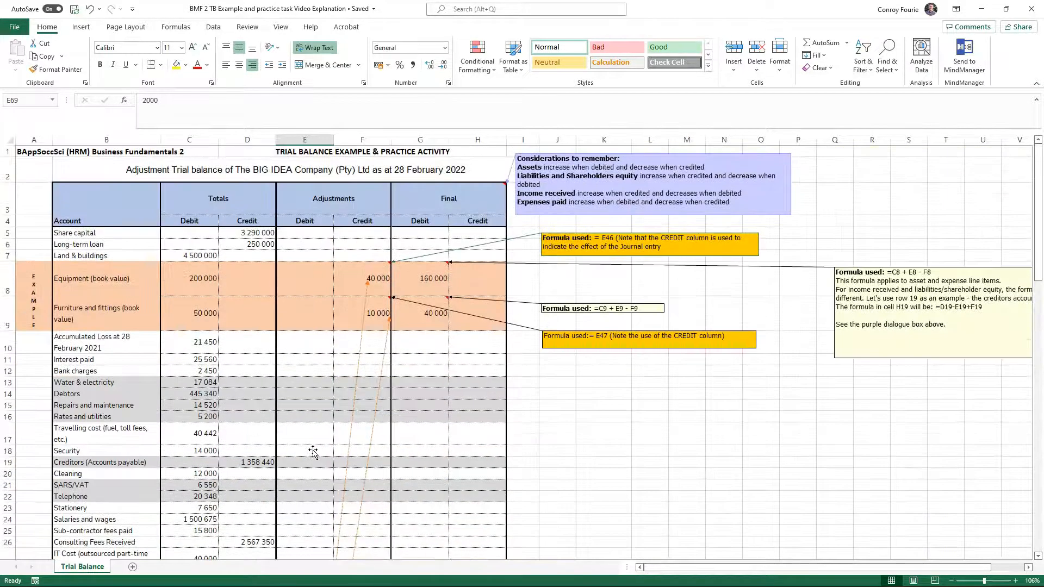
click(379, 278)
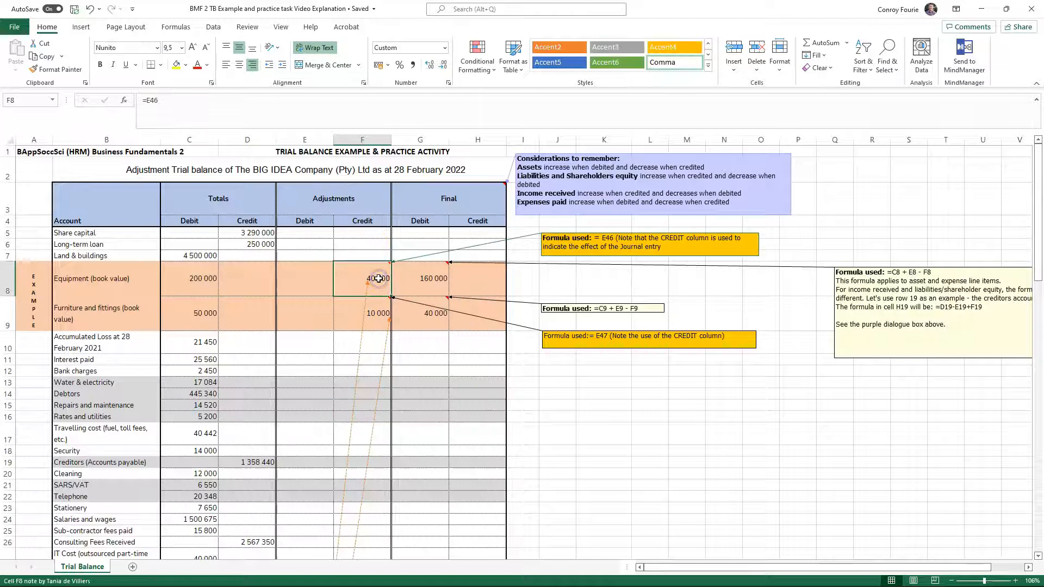
click(163, 101)
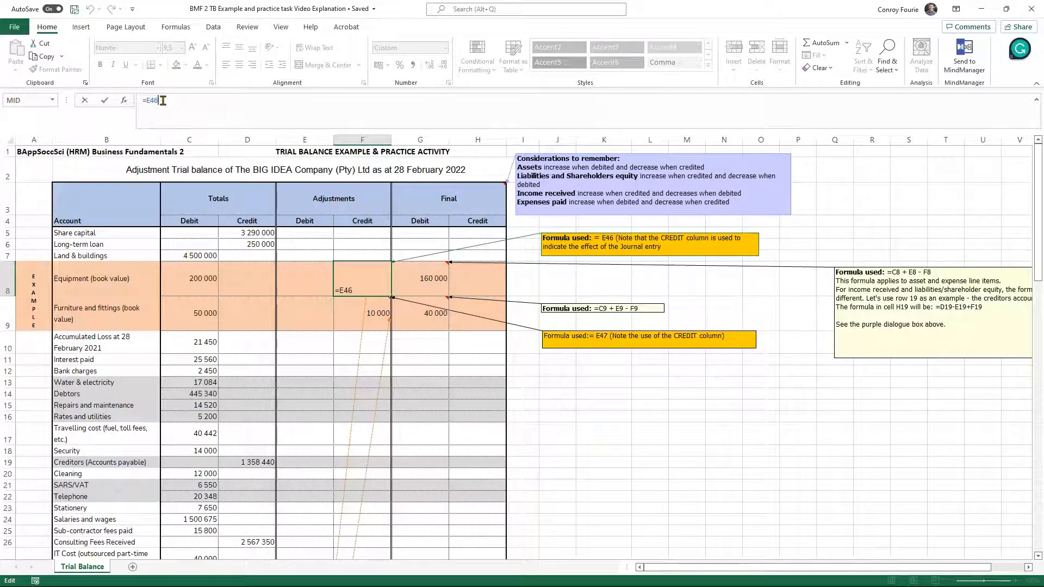
text(+E69)
key(Return)
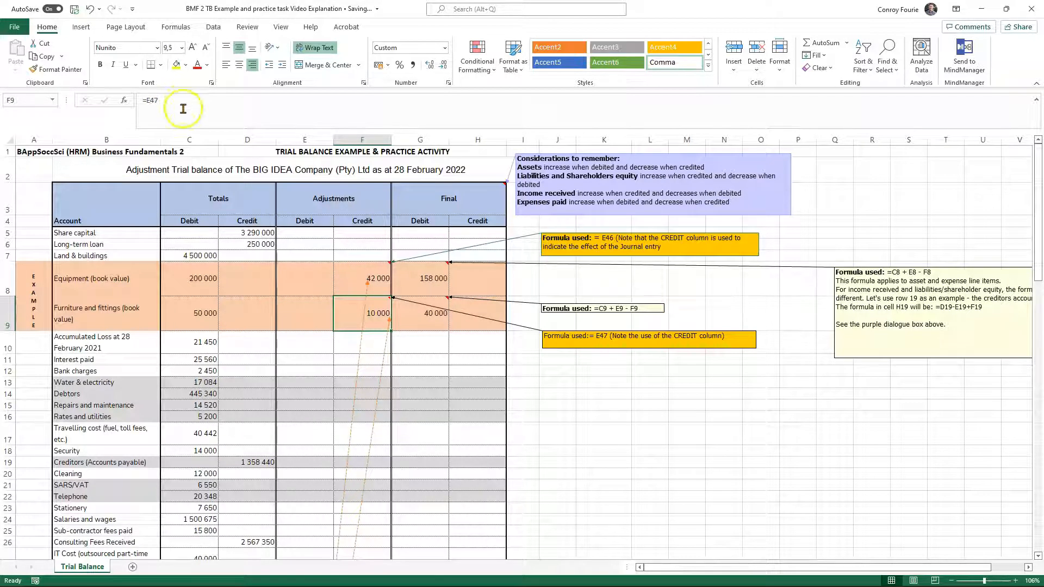
click(382, 278)
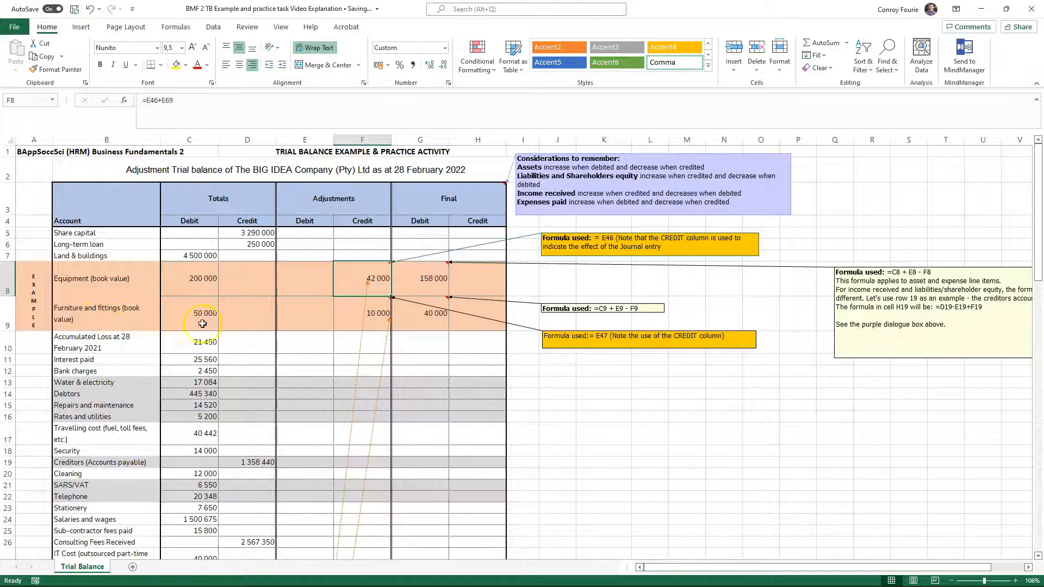
- Inspect the Furniture and fittings credit formula in F9 and look through the journals for any other furniture and fittings entries
click(378, 312)
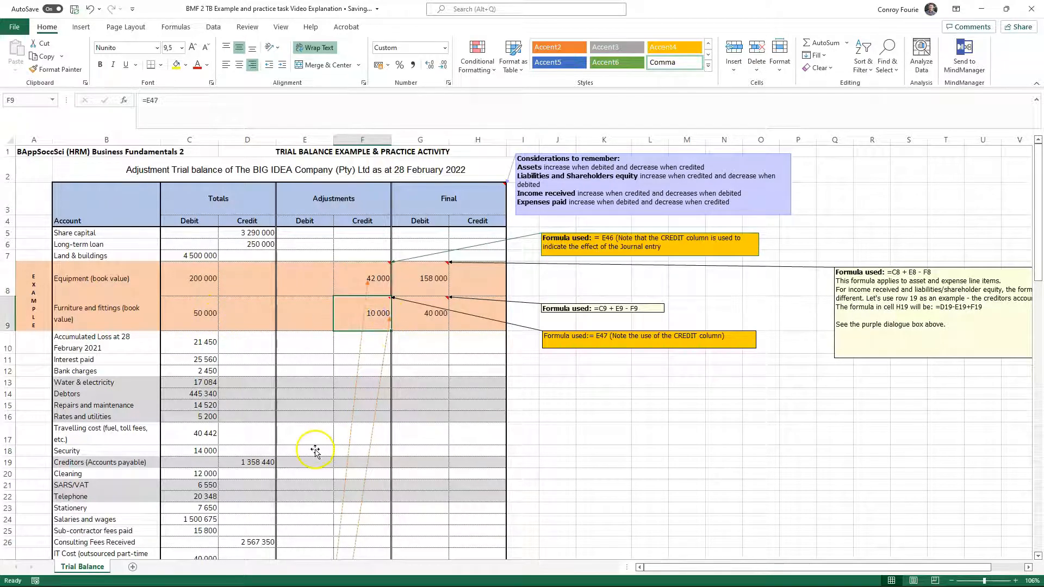
scroll(315, 449, down, 15)
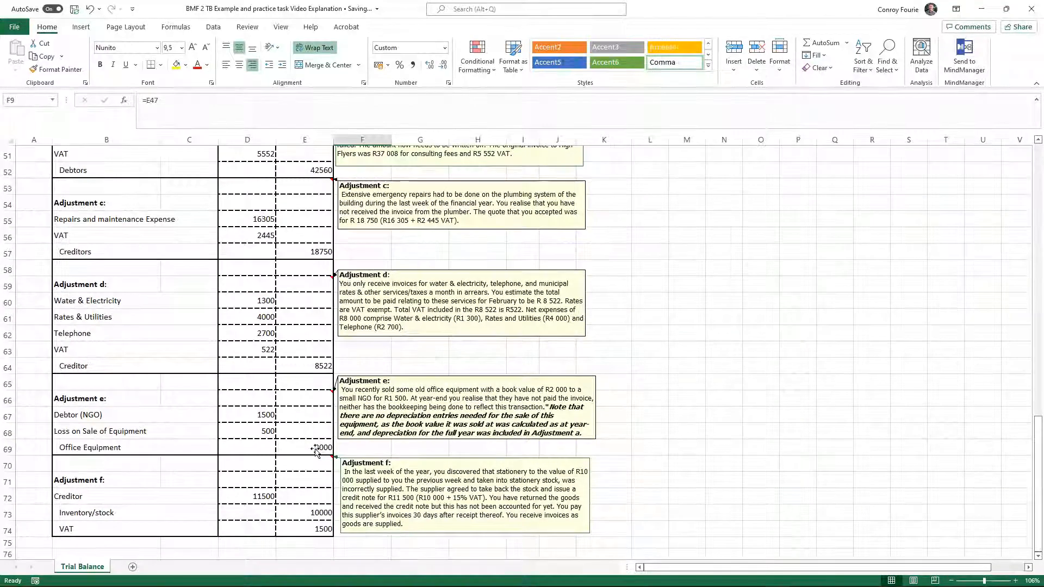
scroll(316, 449, up, 13)
scroll(316, 449, up, 4)
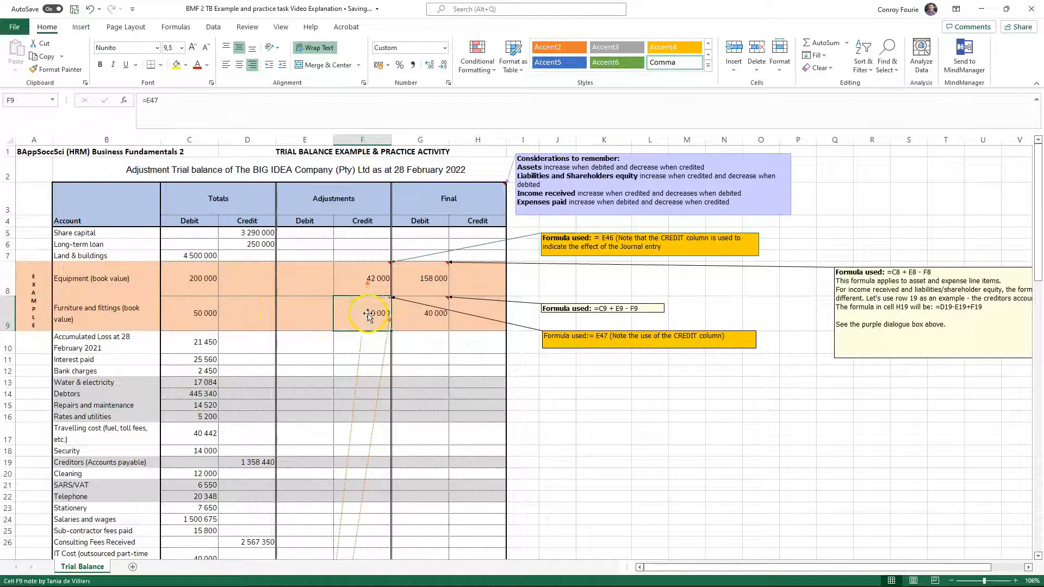
scroll(246, 417, down, 10)
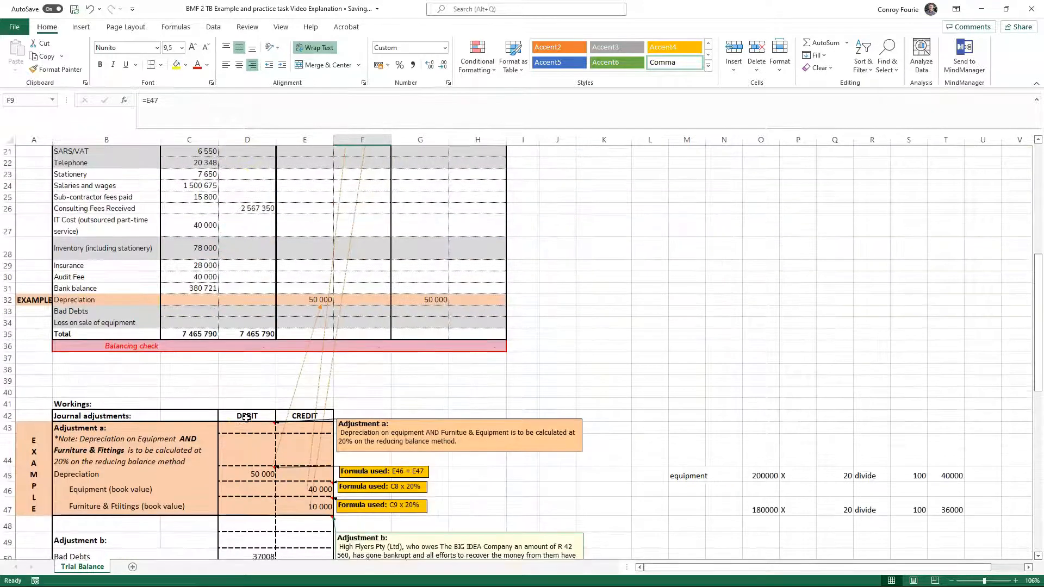
scroll(247, 417, down, 3)
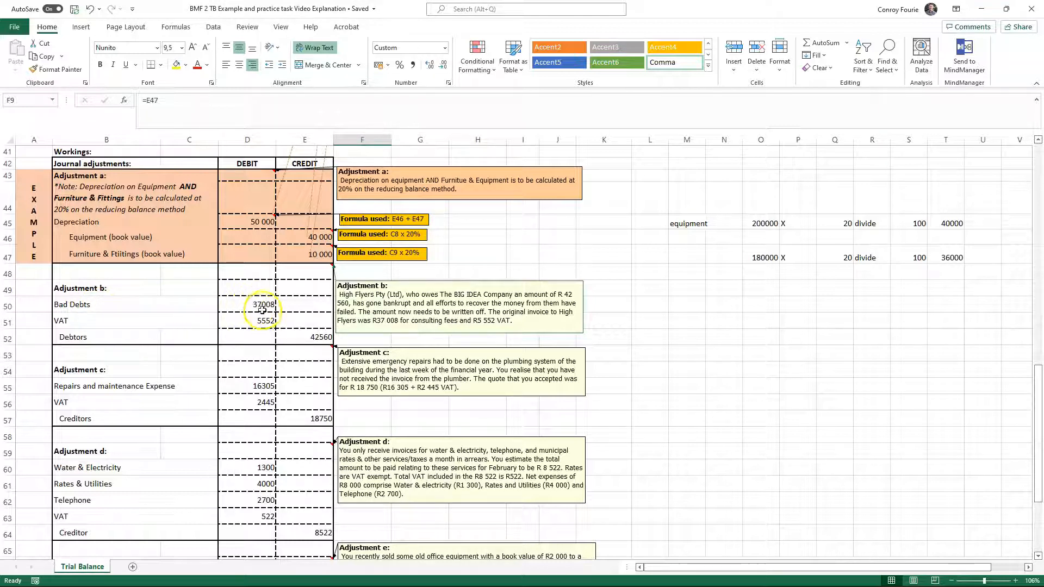
scroll(232, 401, down, 7)
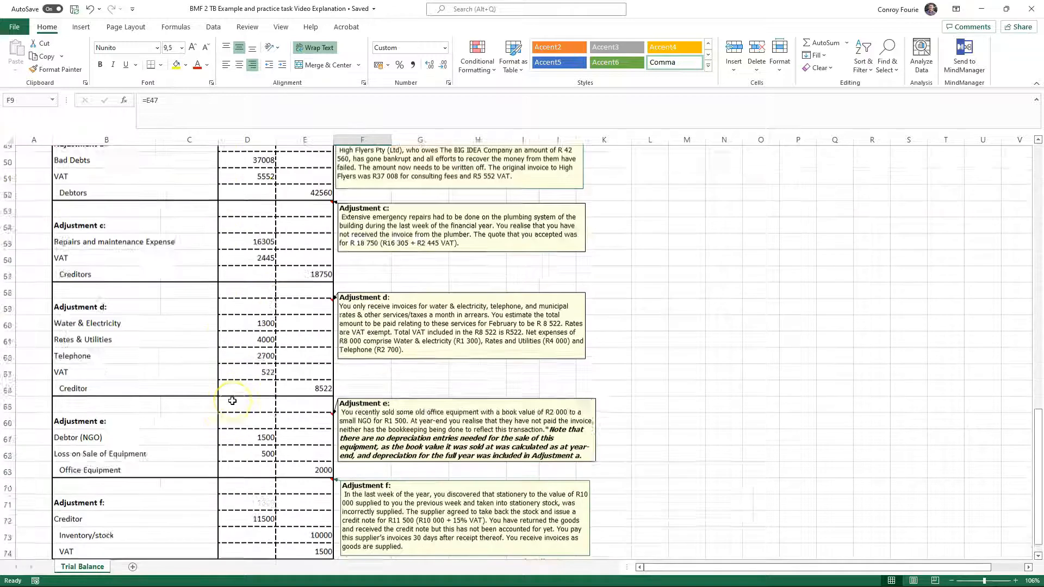
scroll(233, 401, up, 10)
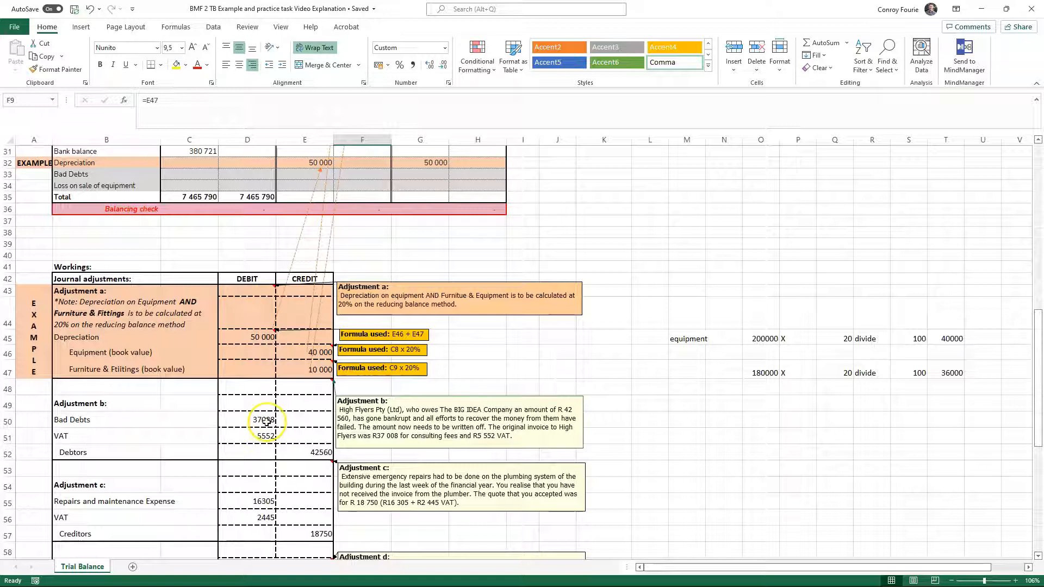
- Link the Bad Debts debit in the Adjustments columns to Adjustment b's journal debit by entering =D50 in E33
click(266, 420)
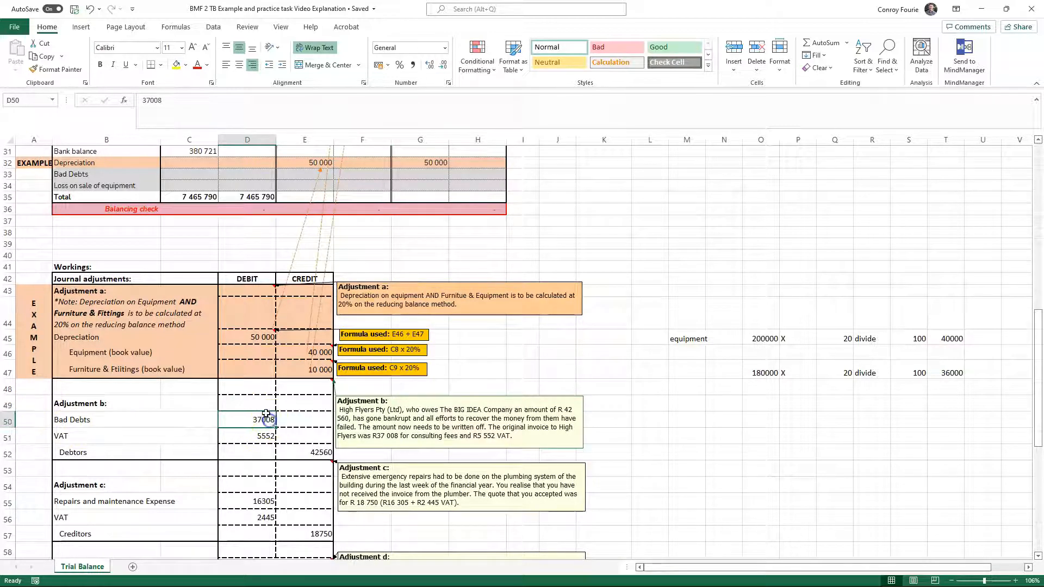
click(247, 140)
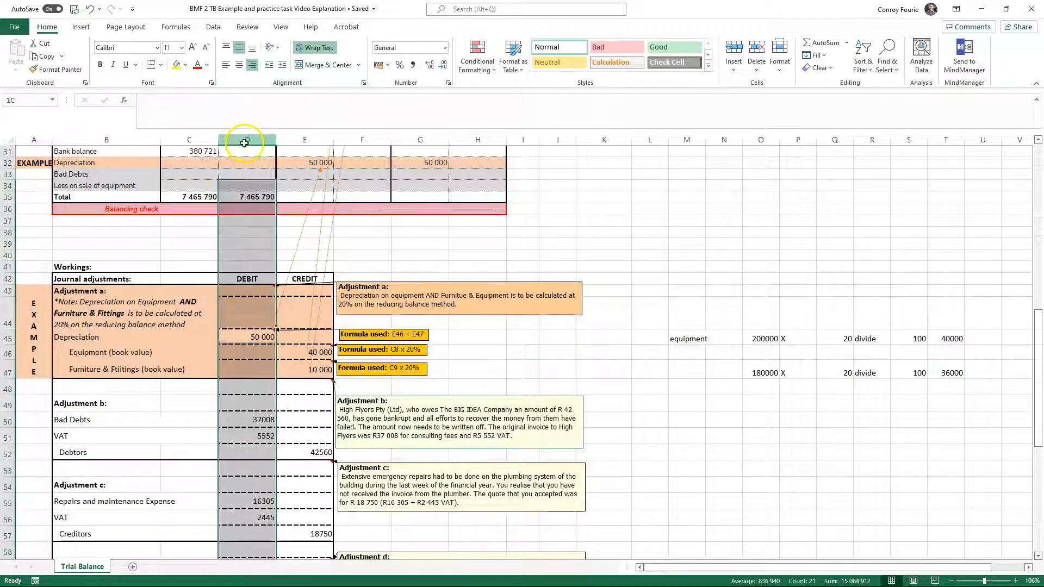
click(260, 420)
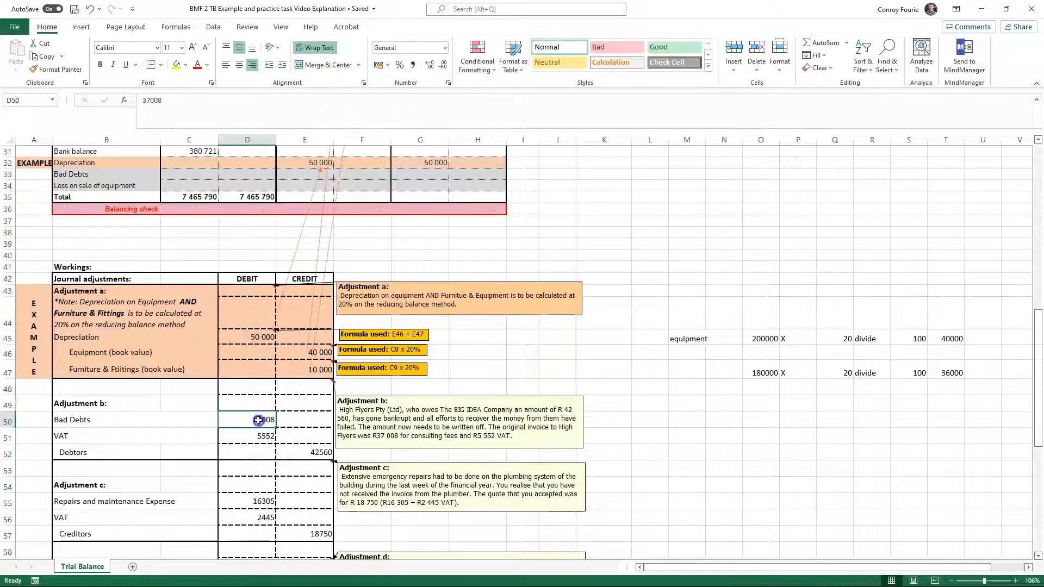
click(8, 421)
scroll(205, 255, up, 4)
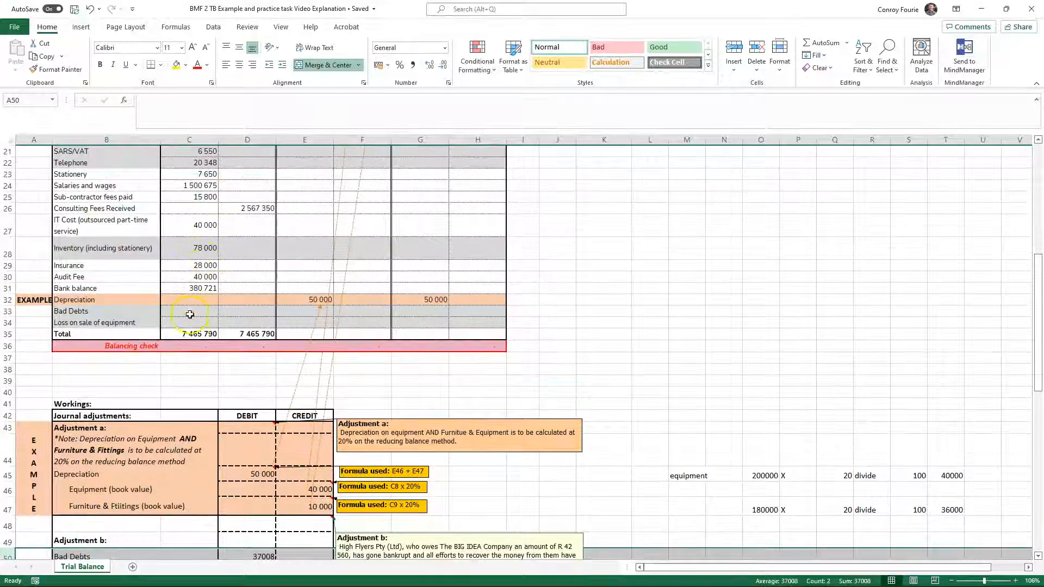
click(307, 313)
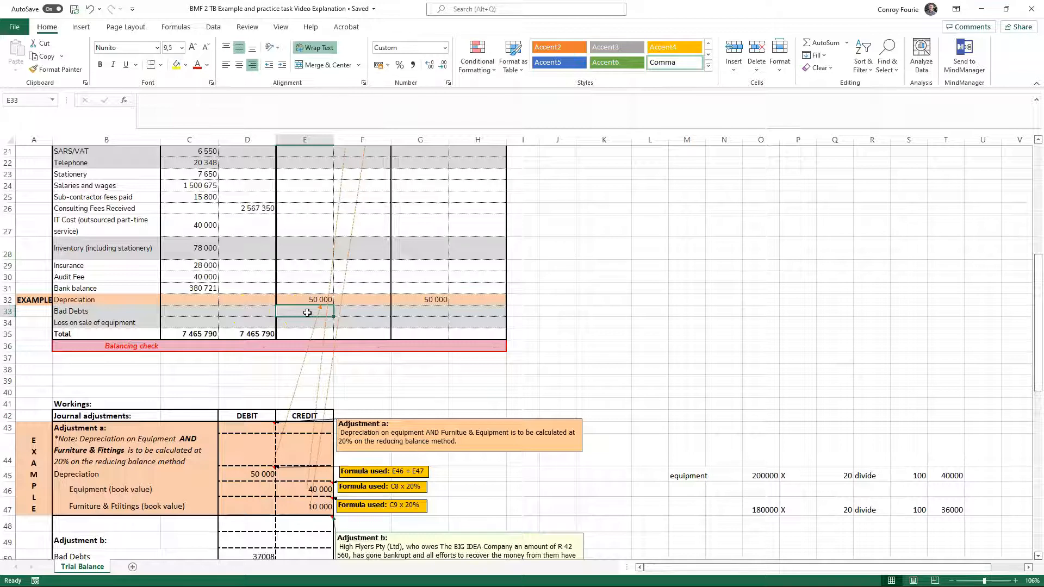
scroll(262, 381, down, 3)
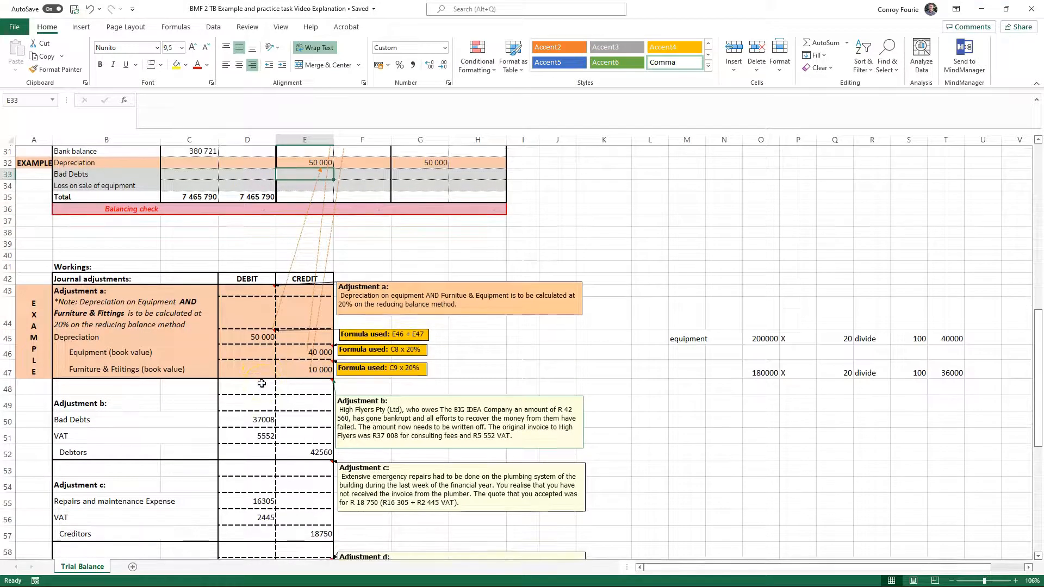
scroll(262, 384, down, 3)
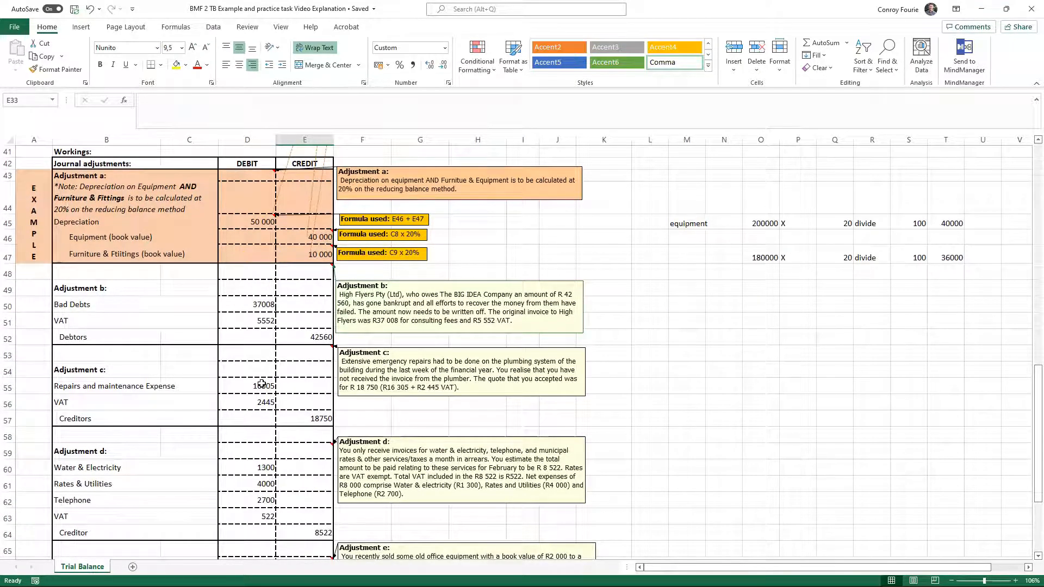
scroll(261, 383, up, 6)
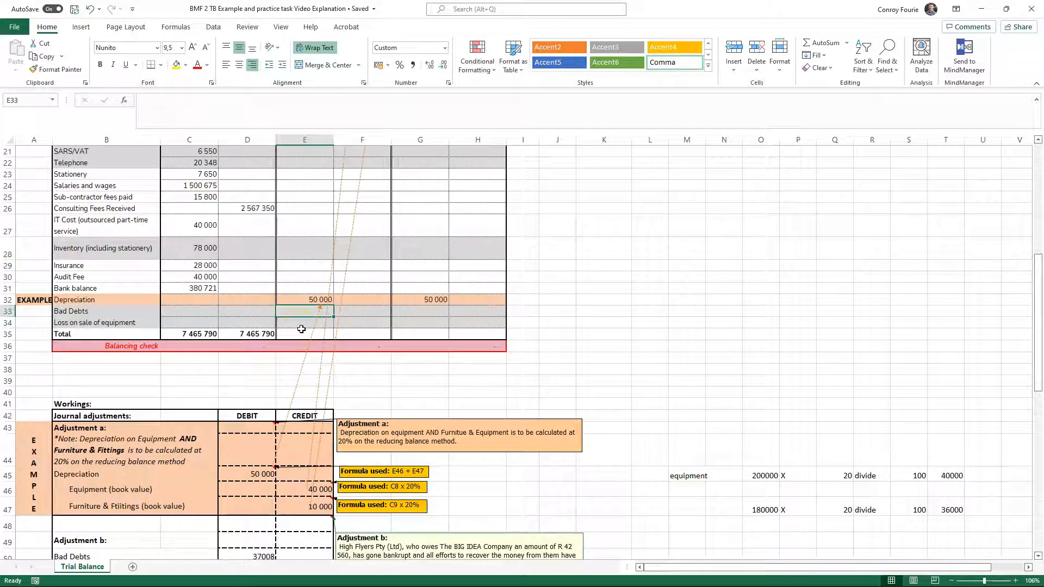
text(=D50)
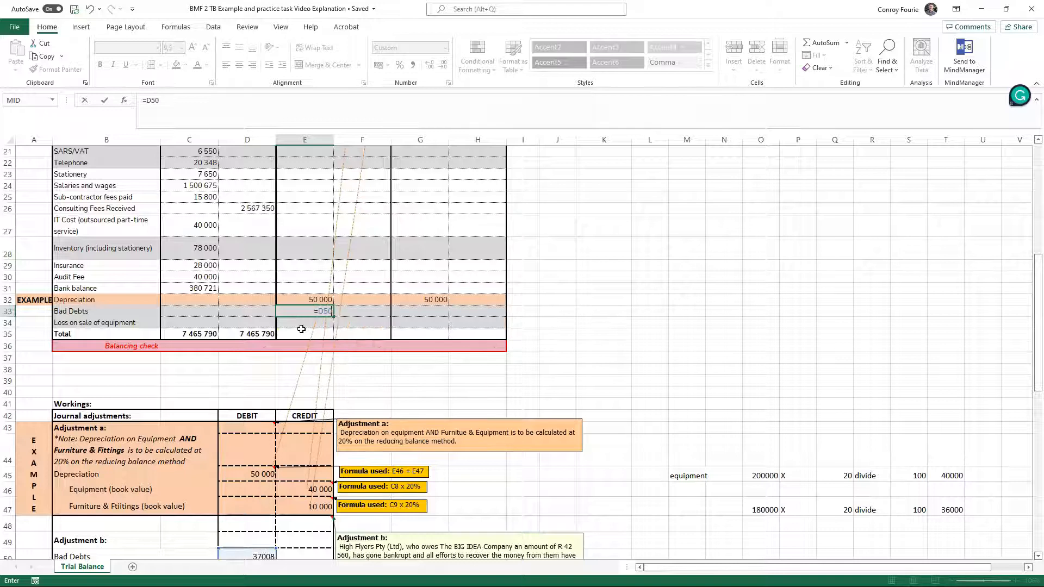
key(Return)
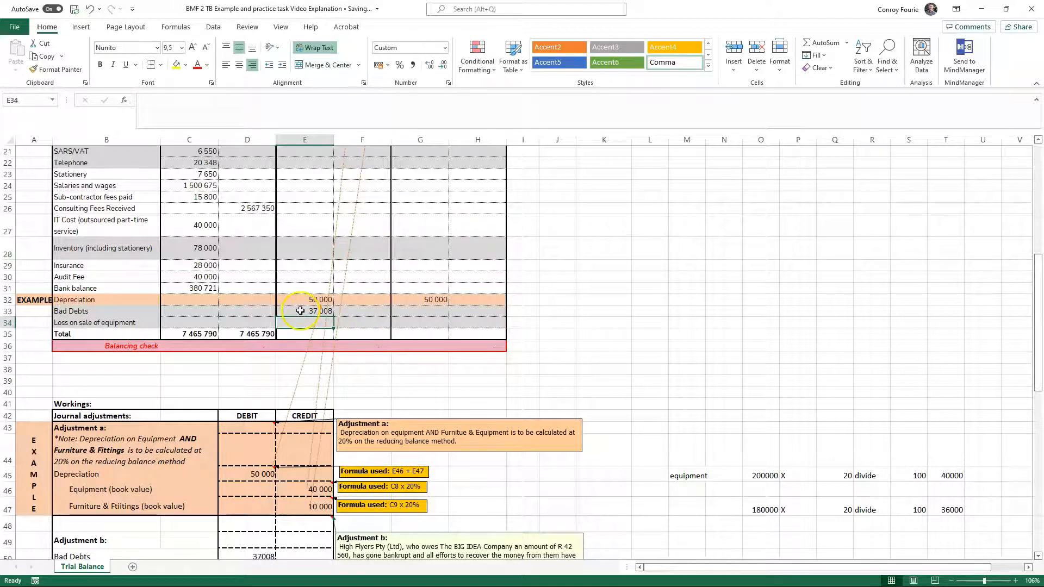
click(299, 312)
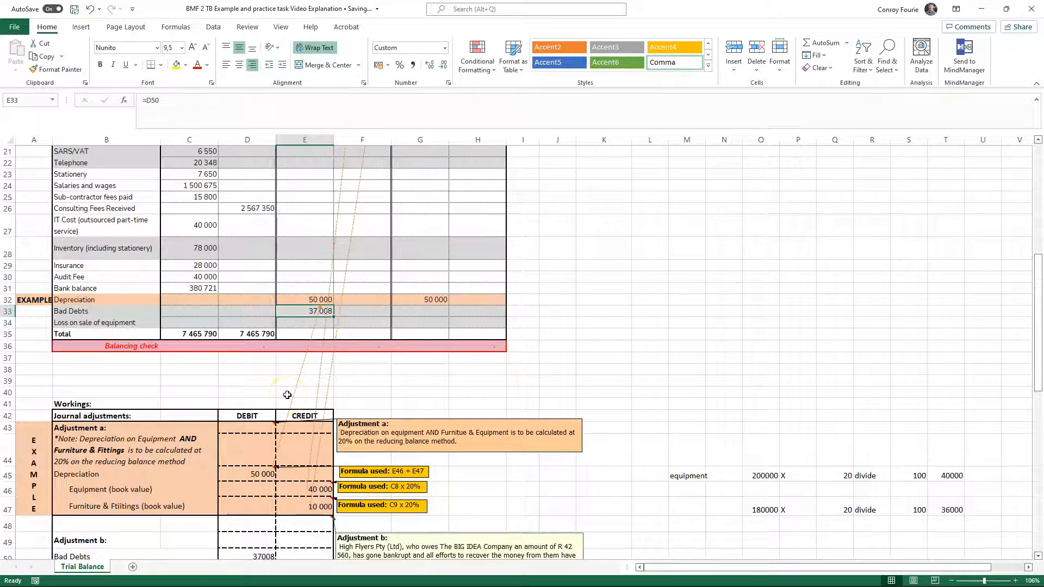
scroll(288, 395, down, 7)
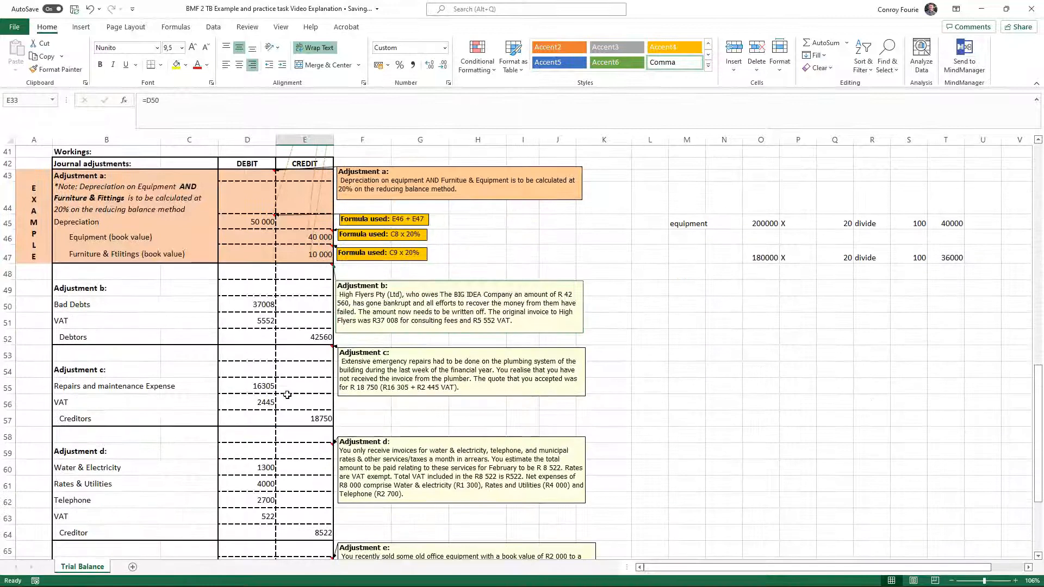